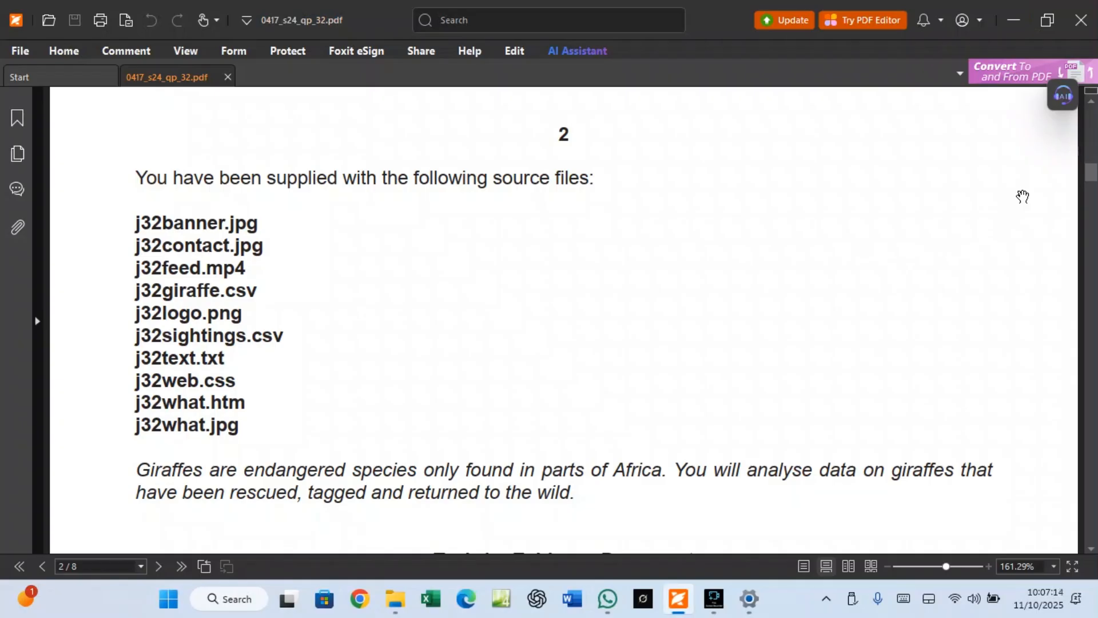
Scroll through the exam paper, briefly bringing up and then hiding the Excel Practicals folder
click(1092, 102)
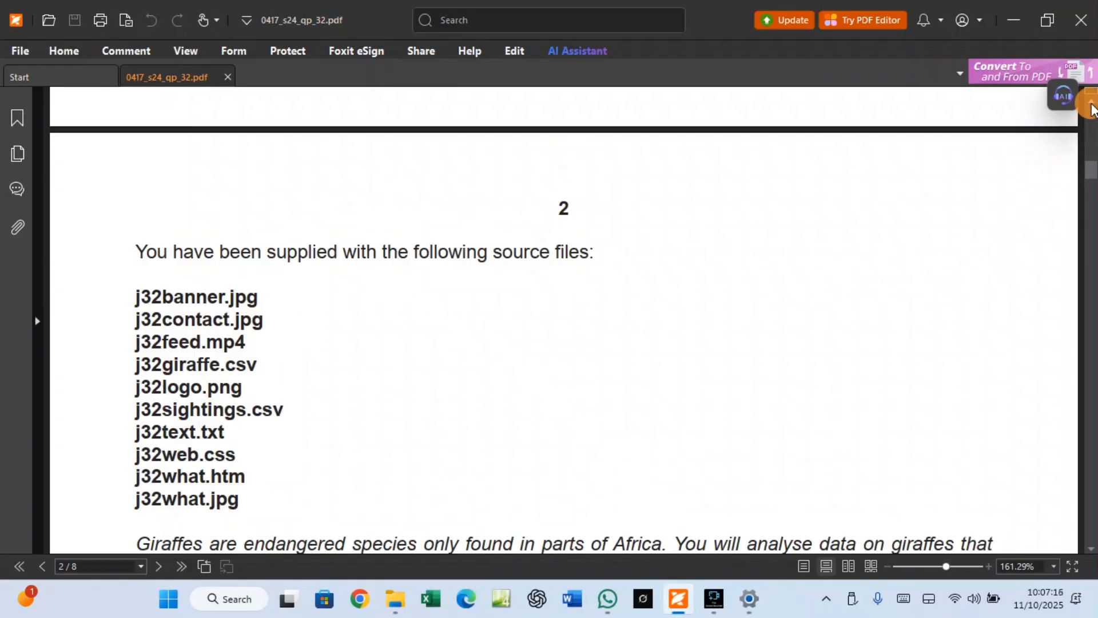
drag(1092, 104, 1092, 105)
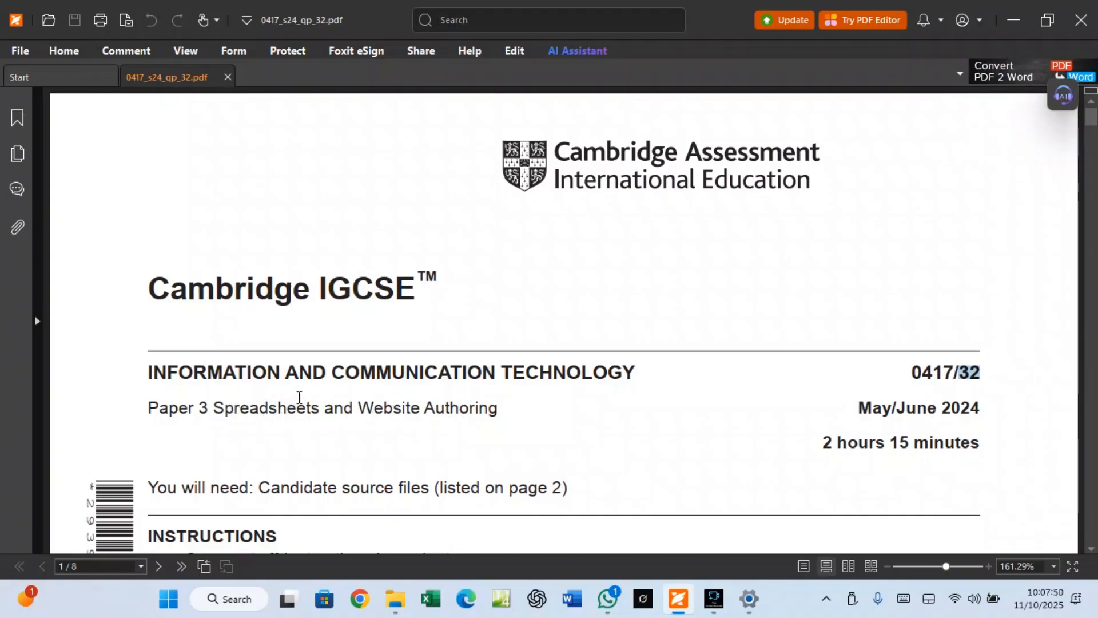
scroll(292, 400, down, 7)
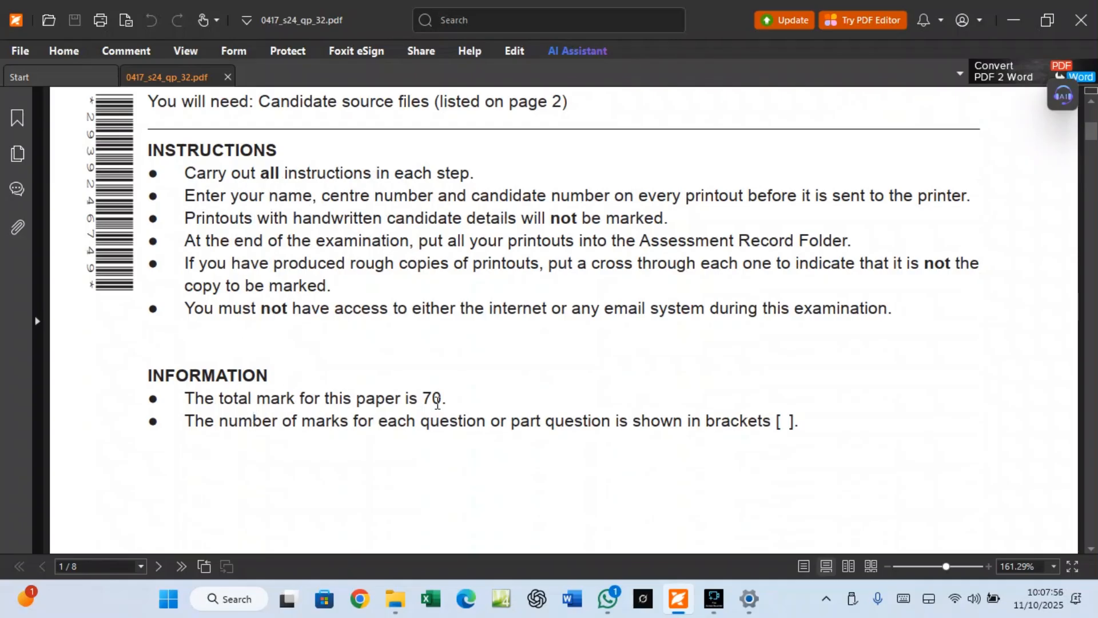
scroll(437, 401, down, 12)
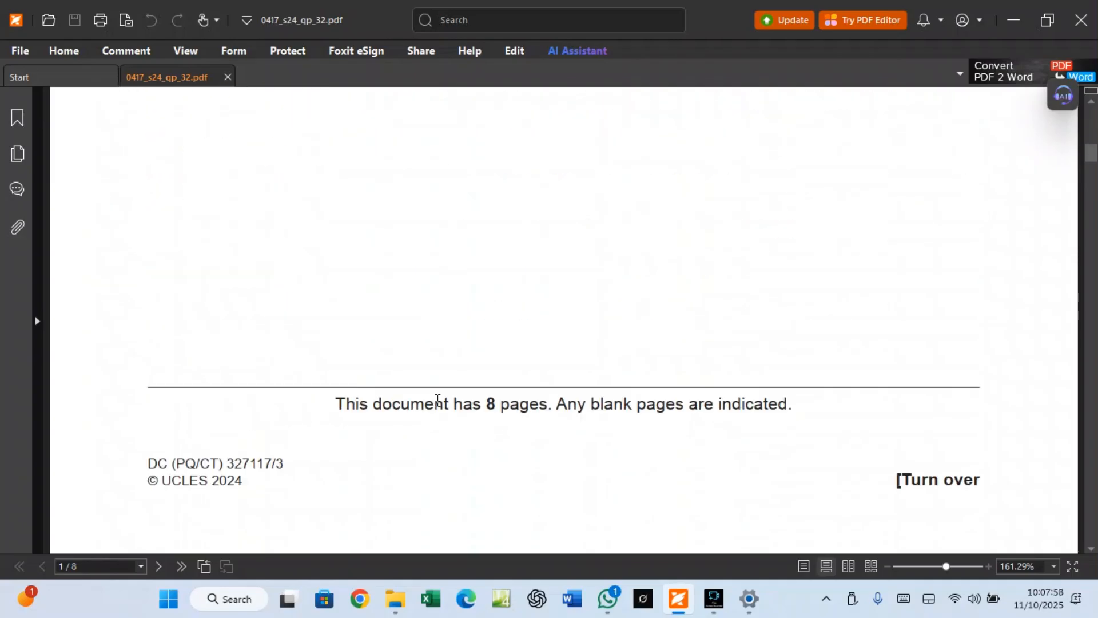
scroll(437, 401, down, 4)
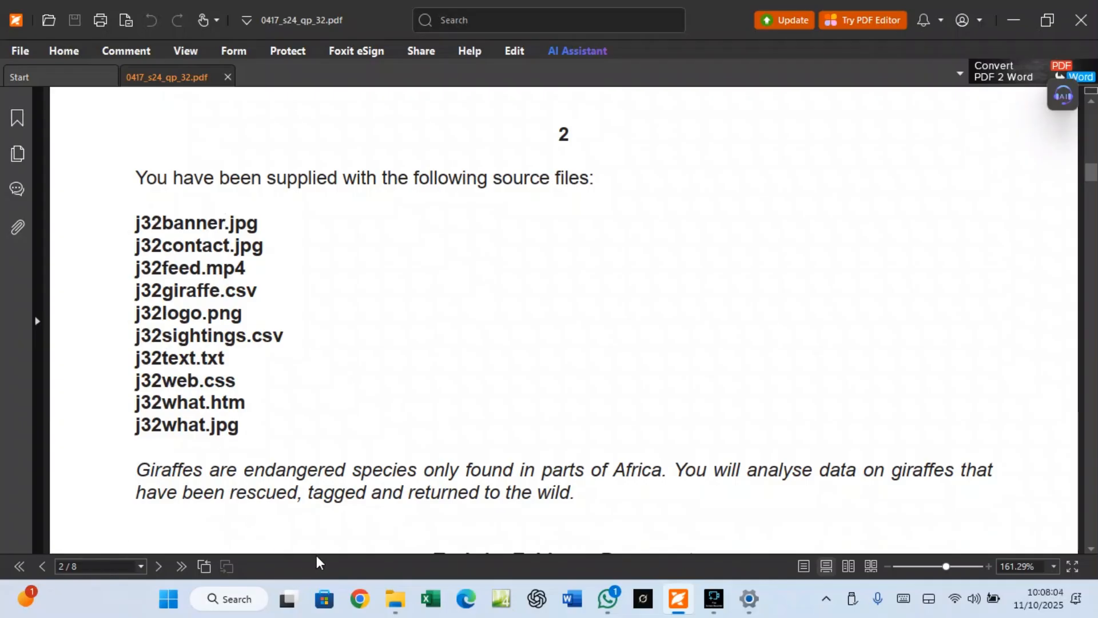
click(405, 605)
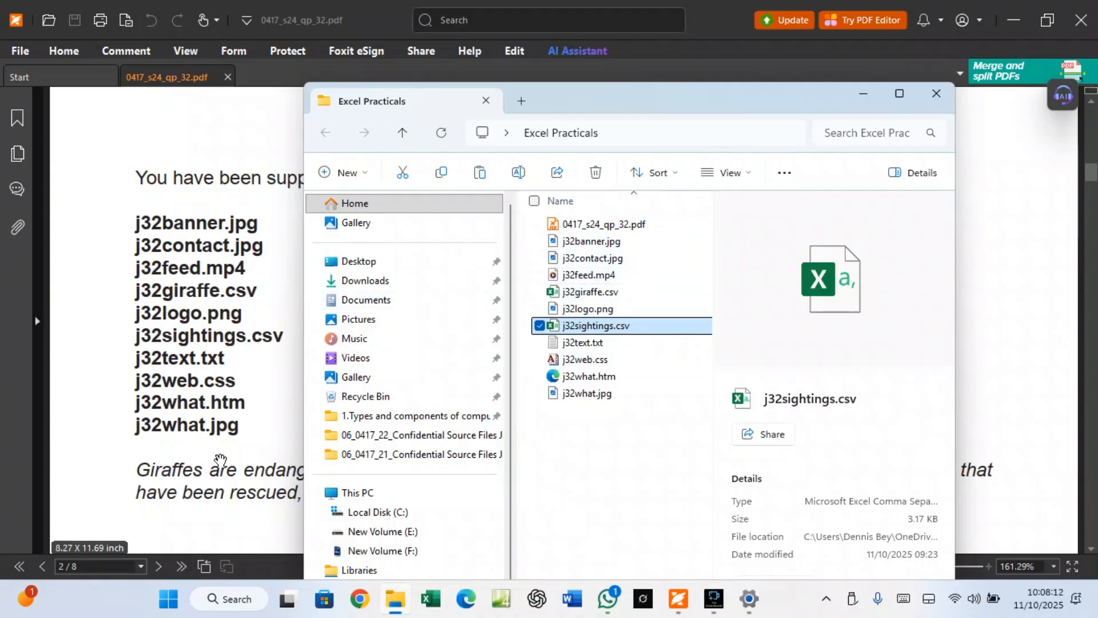
click(864, 93)
Scroll down to Task 1 – Evidence Document and launch Word from the taskbar
scroll(319, 369, down, 1)
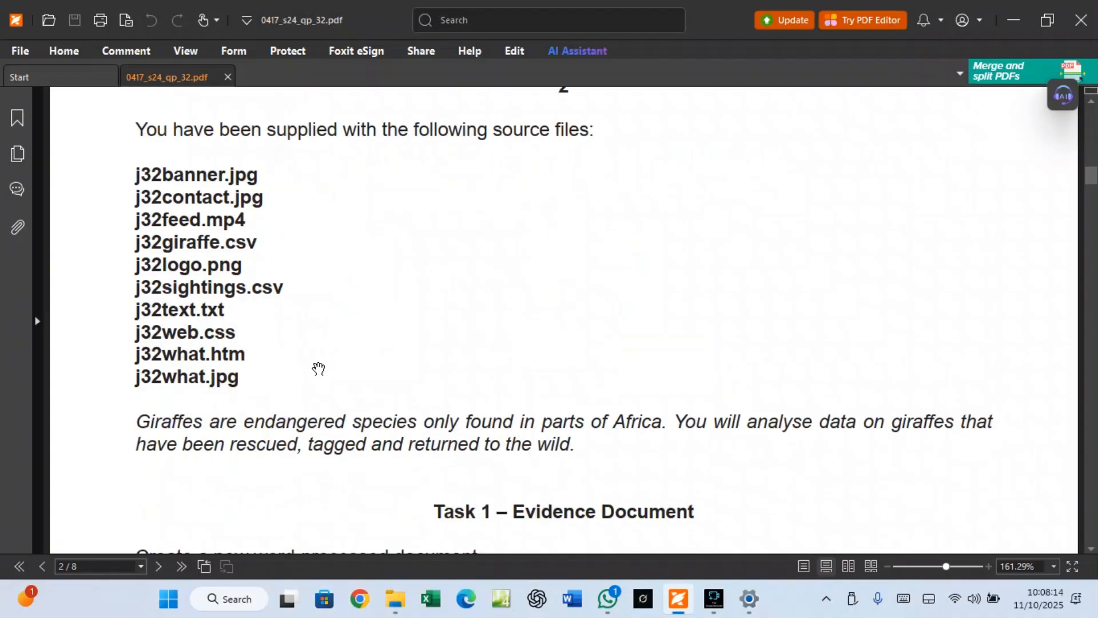
scroll(319, 368, down, 1)
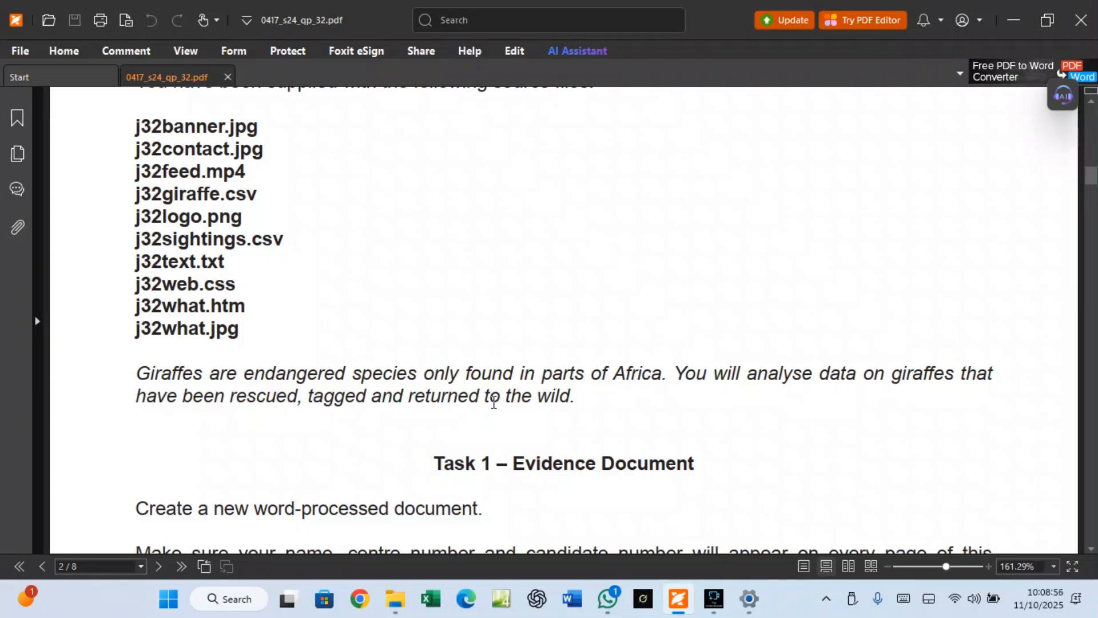
scroll(494, 401, down, 3)
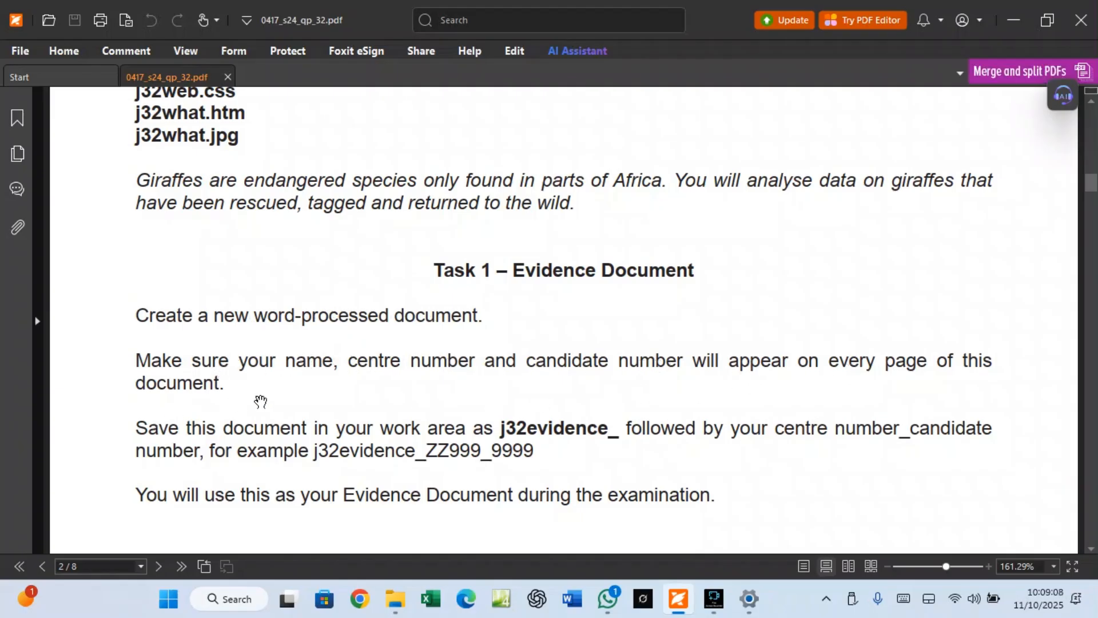
click(577, 609)
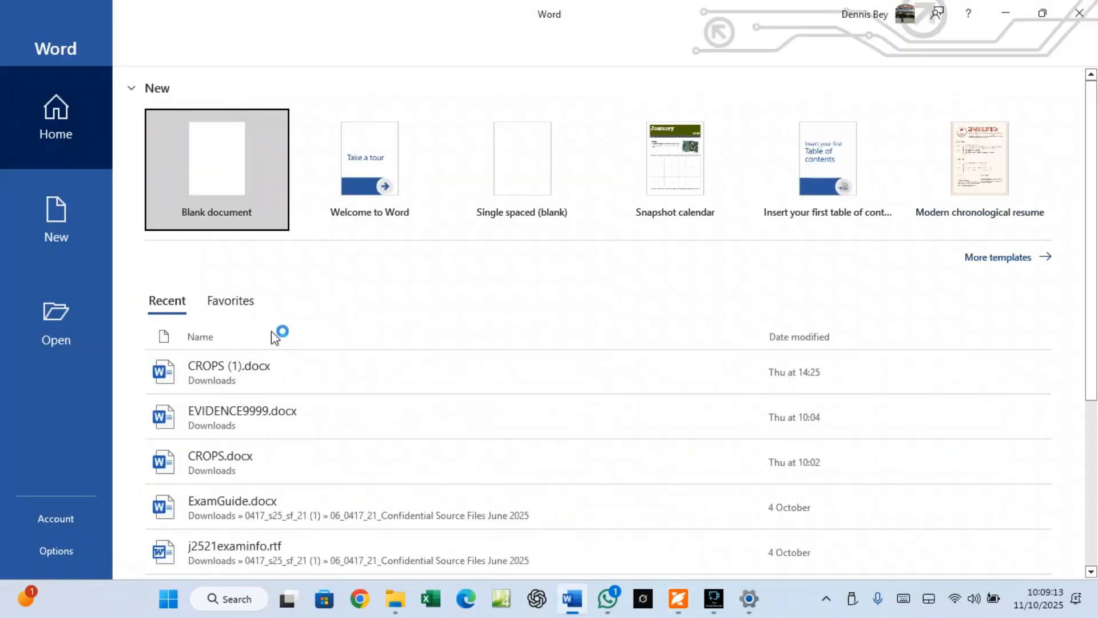
Create a blank document and insert a Blank (Three Columns) header
click(229, 179)
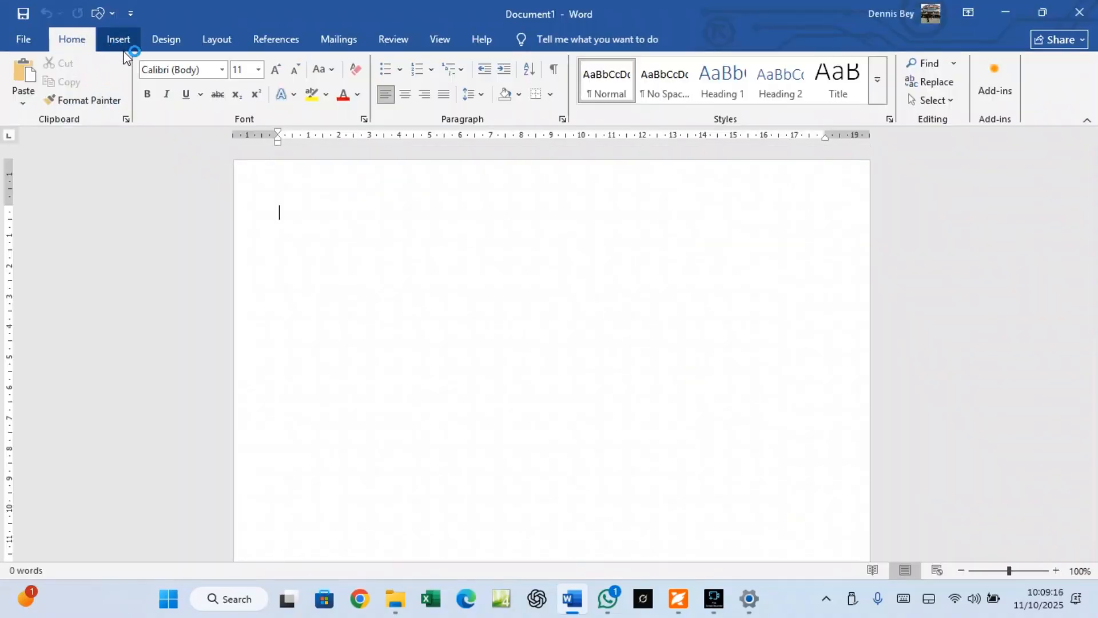
click(121, 42)
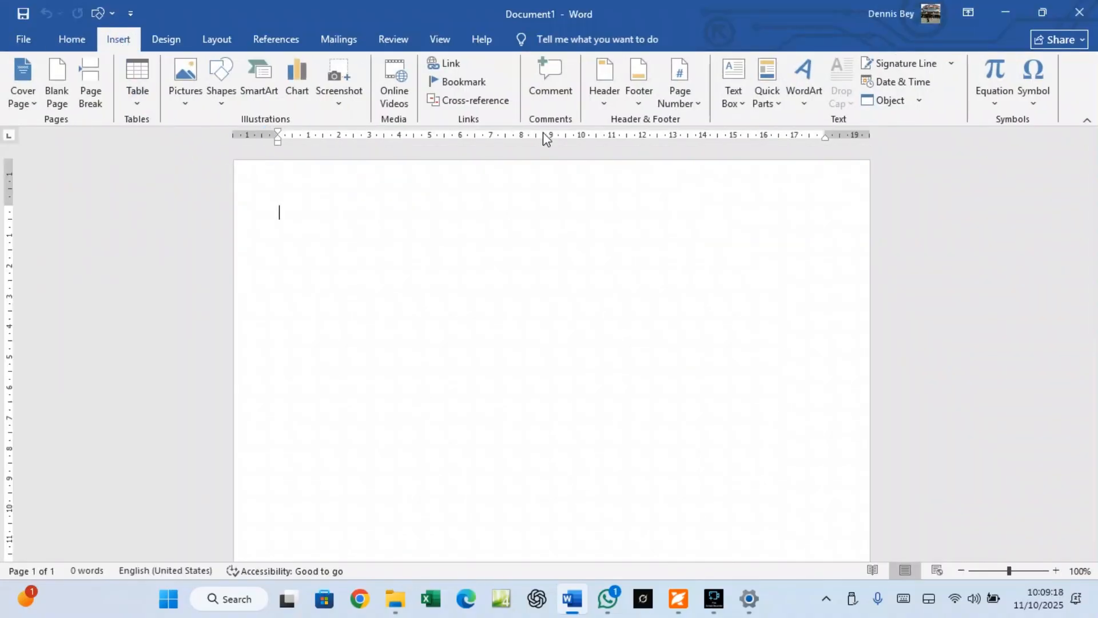
click(602, 107)
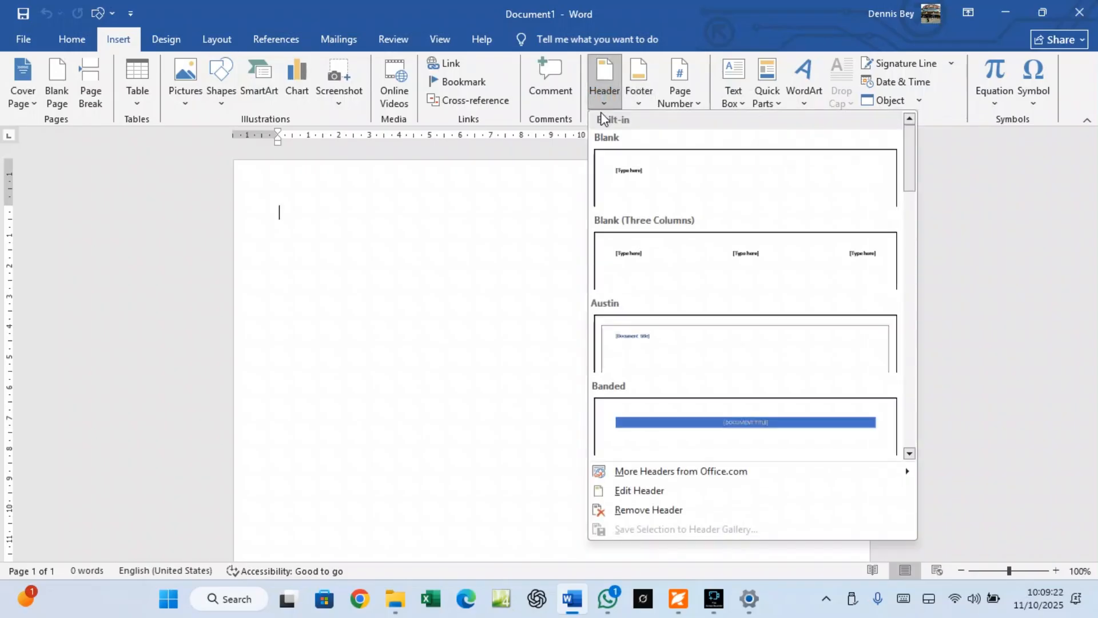
click(635, 255)
Fill the left, centre and right header placeholders with the candidate's name, centre number and candidate number
click(296, 205)
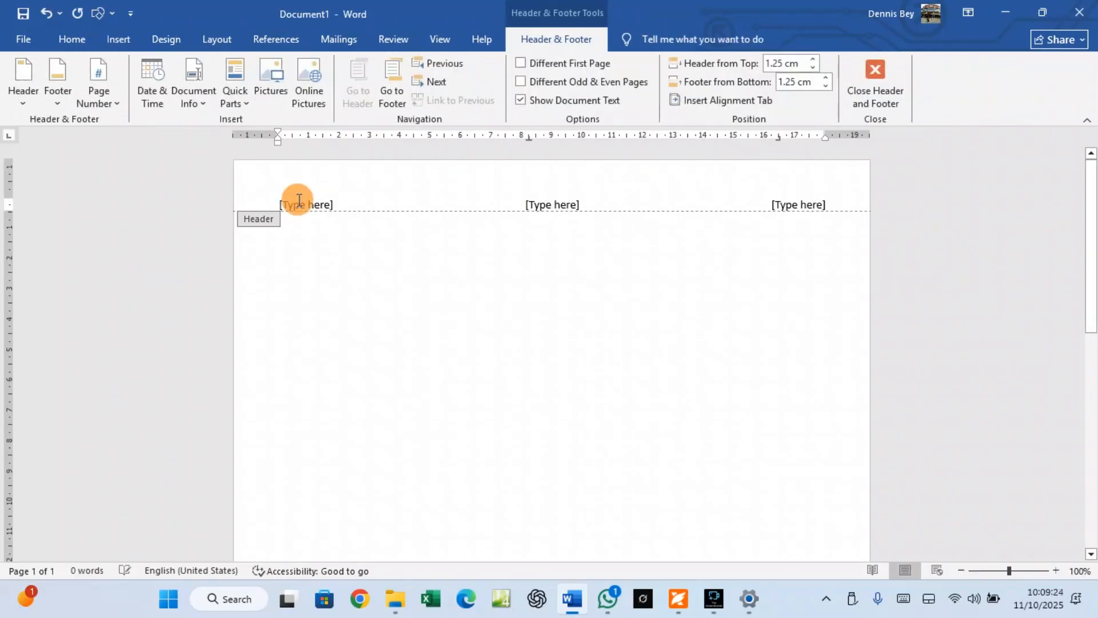
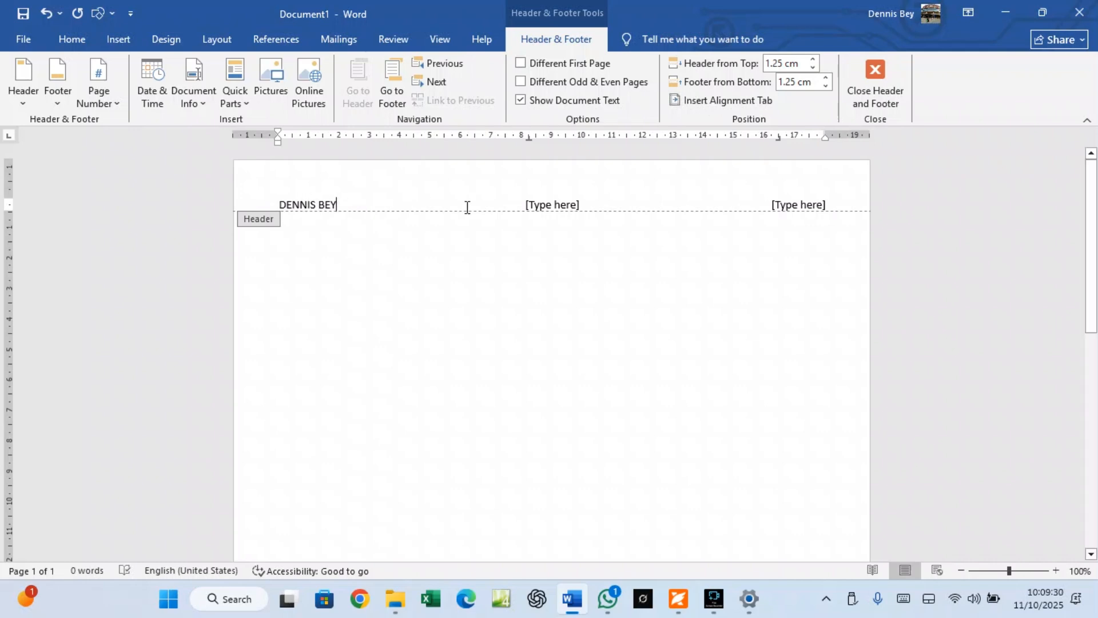
click(535, 204)
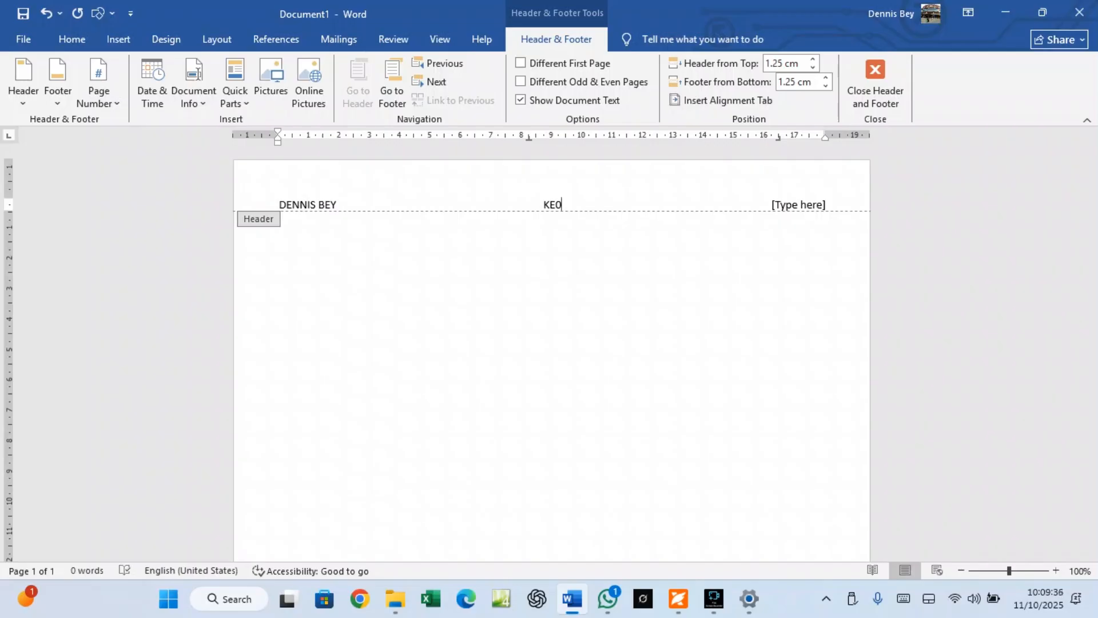
click(788, 204)
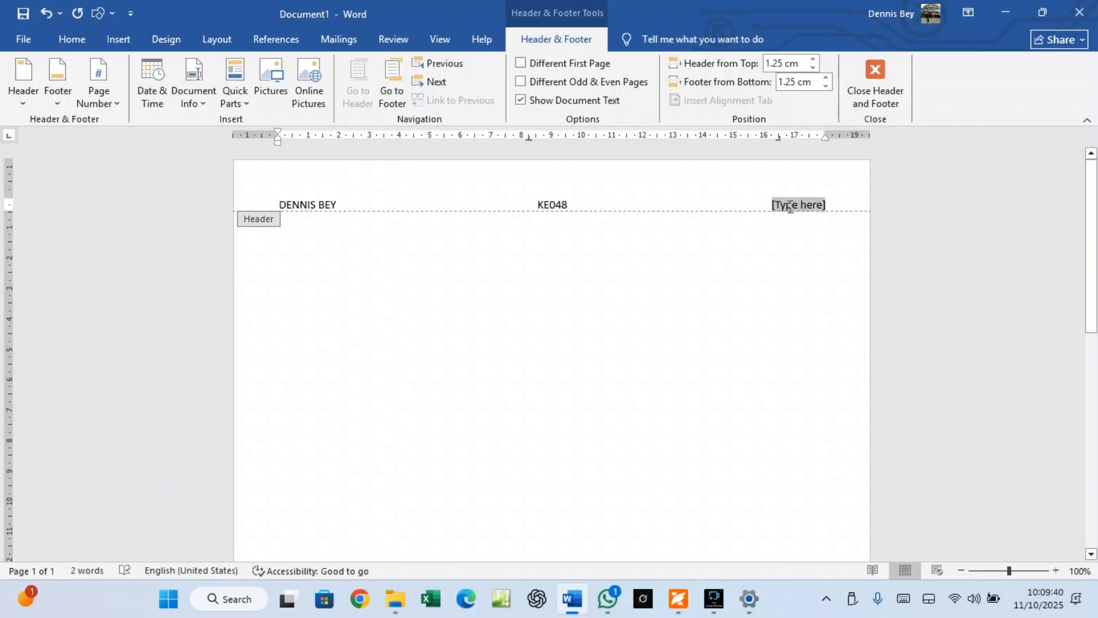
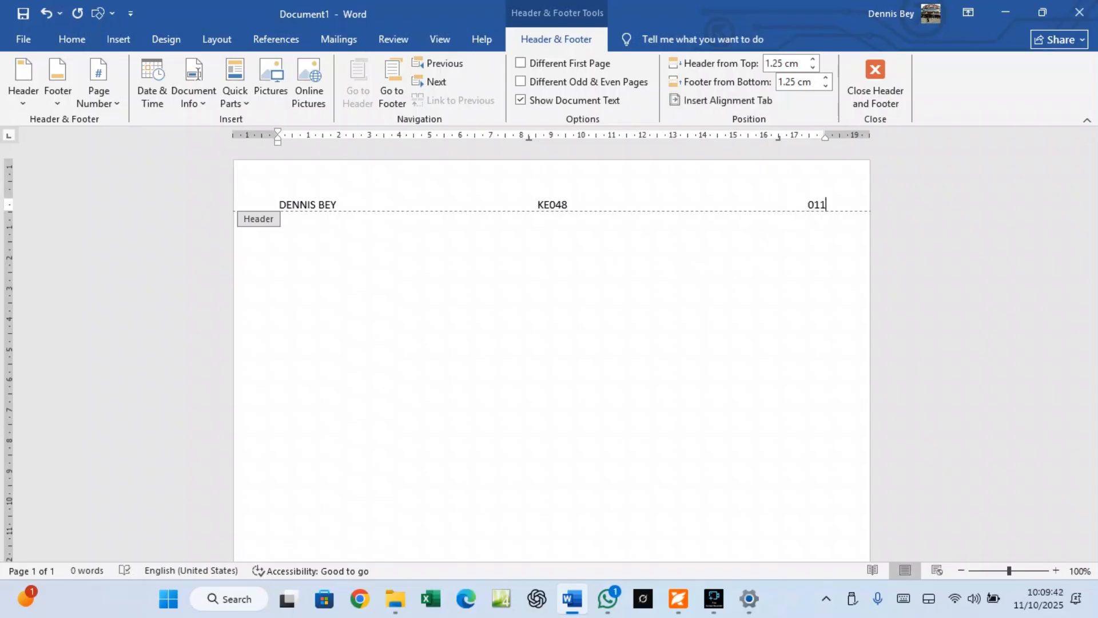
Make the whole header line bold at size 12 and close the header
drag(848, 204, 244, 210)
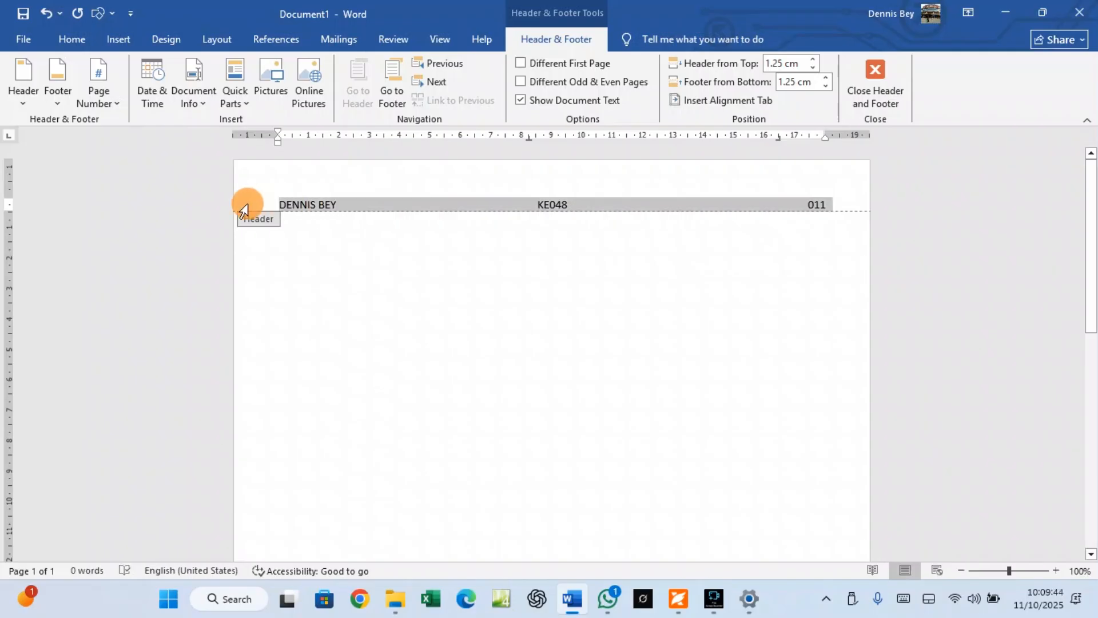
click(72, 39)
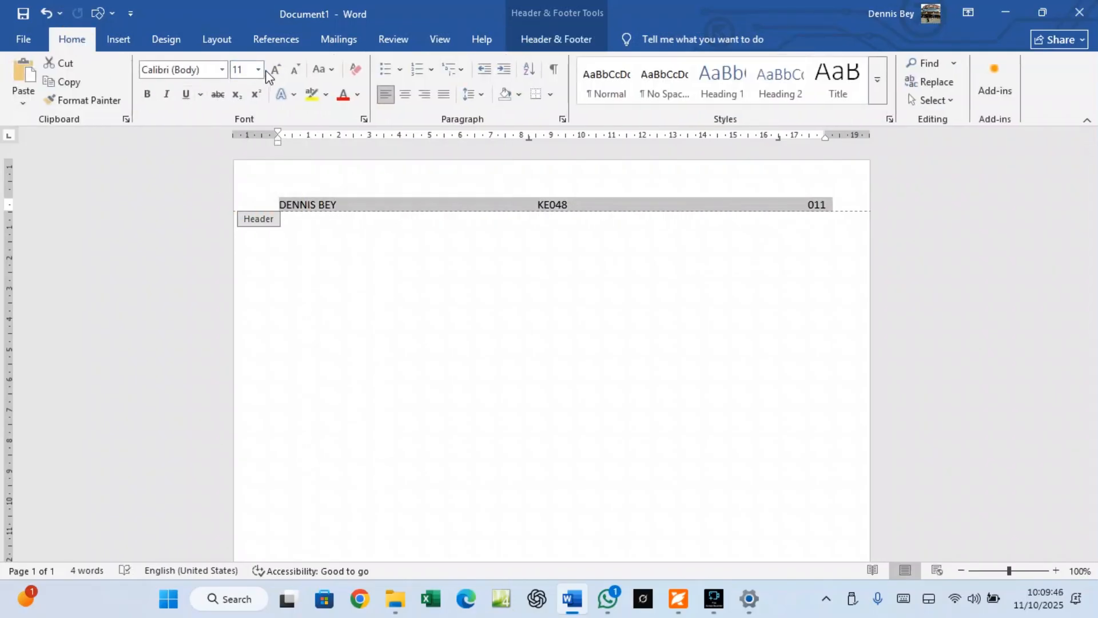
click(276, 70)
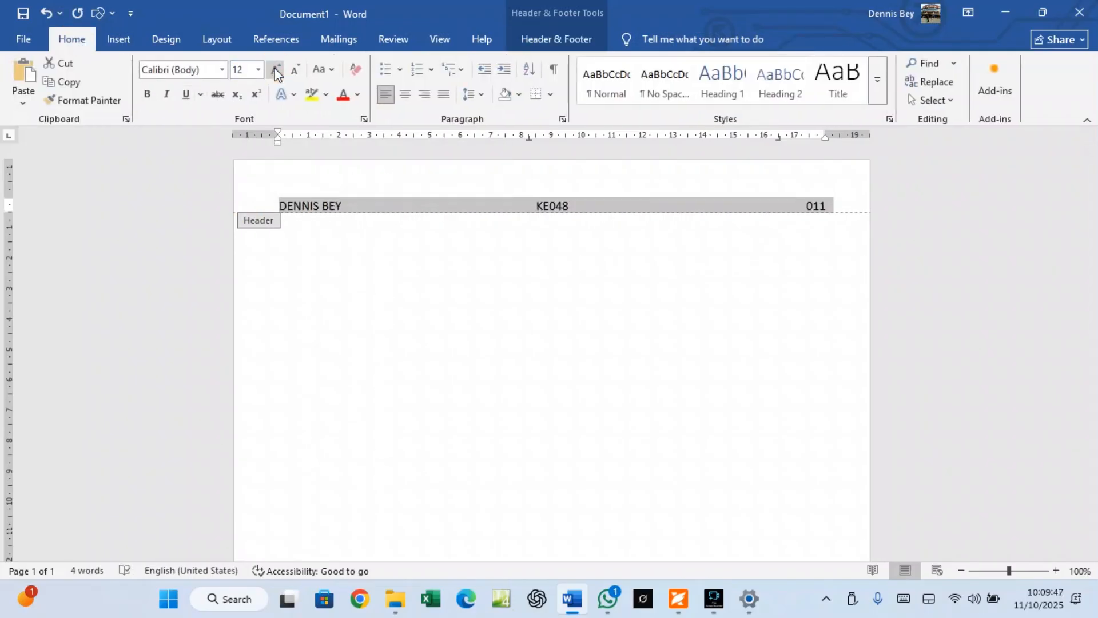
click(147, 94)
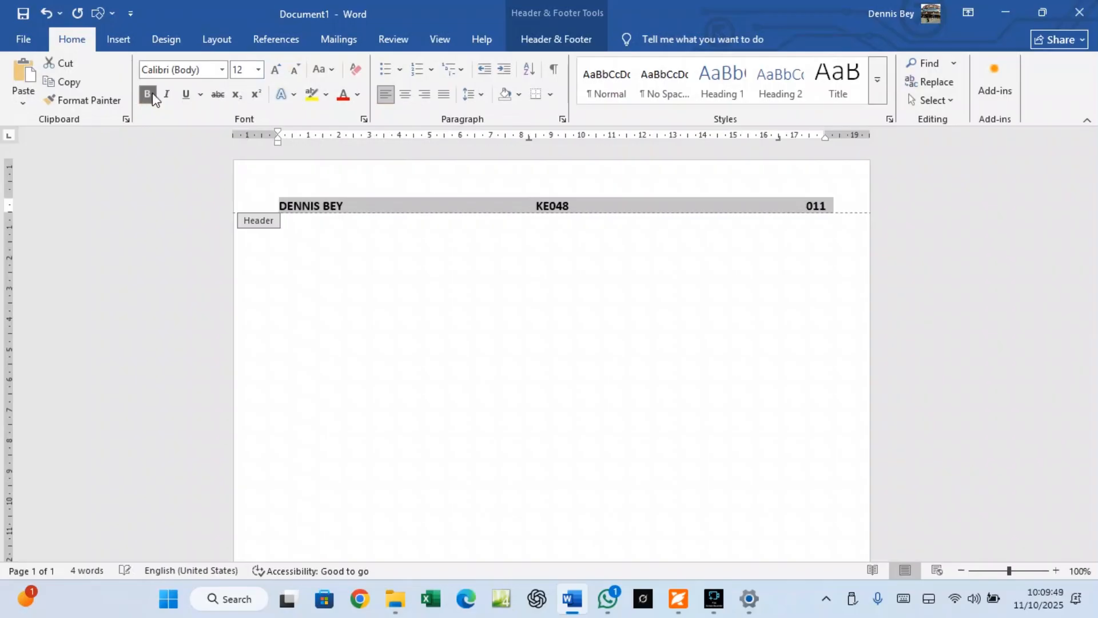
click(560, 39)
click(884, 81)
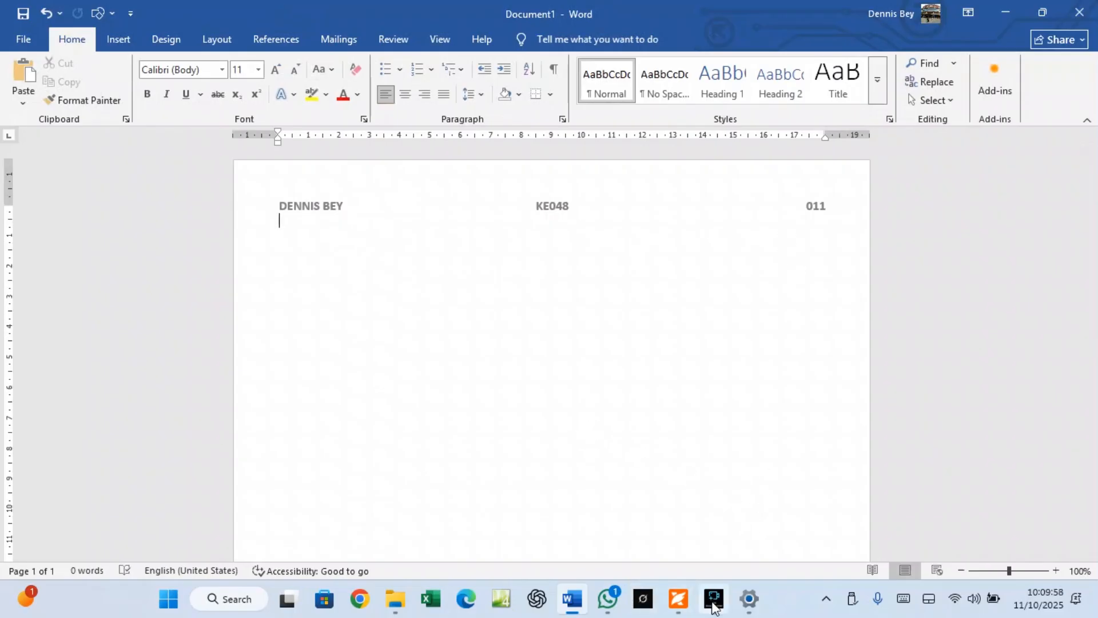
Back in the exam paper, copy the file name prefix 'j32evidence_' from Task 1
mouse_move(713, 608)
click(678, 599)
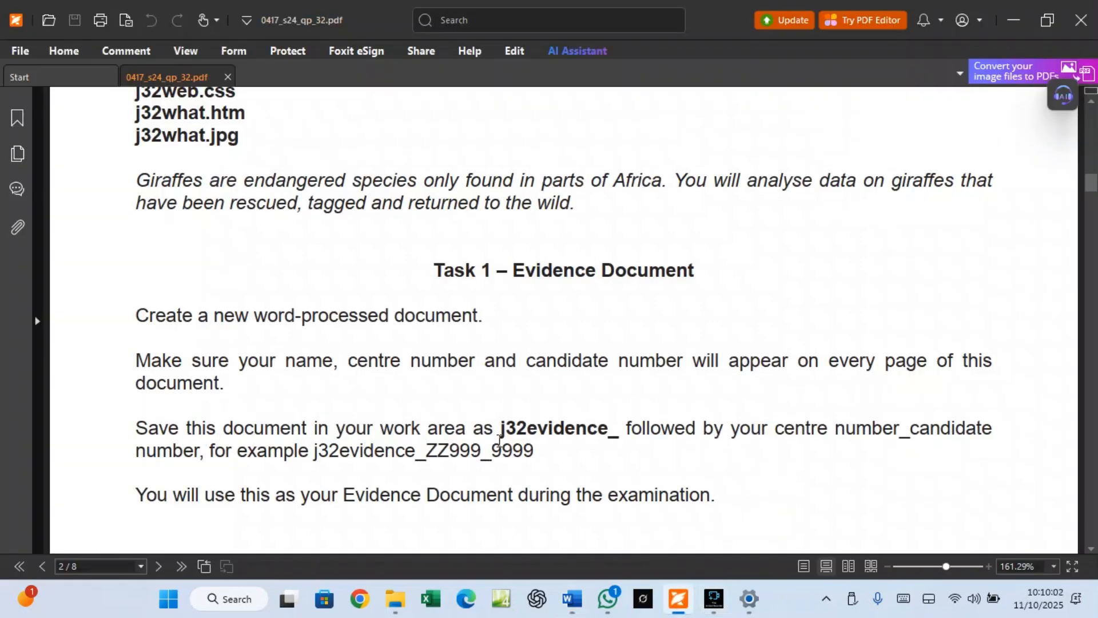
drag(501, 429, 623, 431)
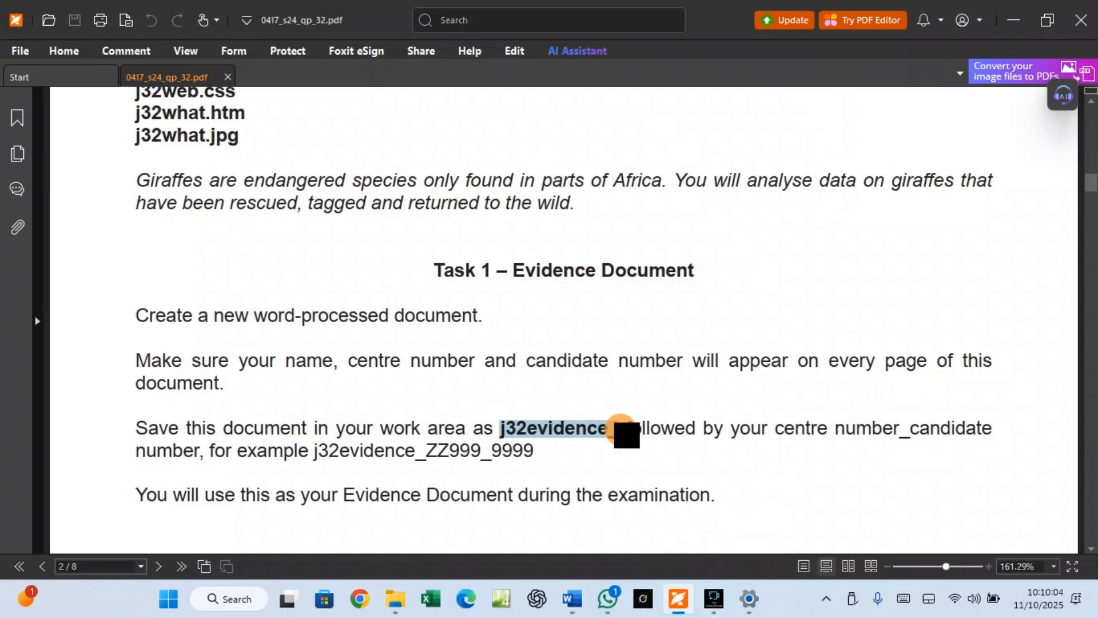
right_click(599, 427)
click(639, 265)
Open Word's Save As dialog and navigate to Desktop > Excel Practicals
click(579, 603)
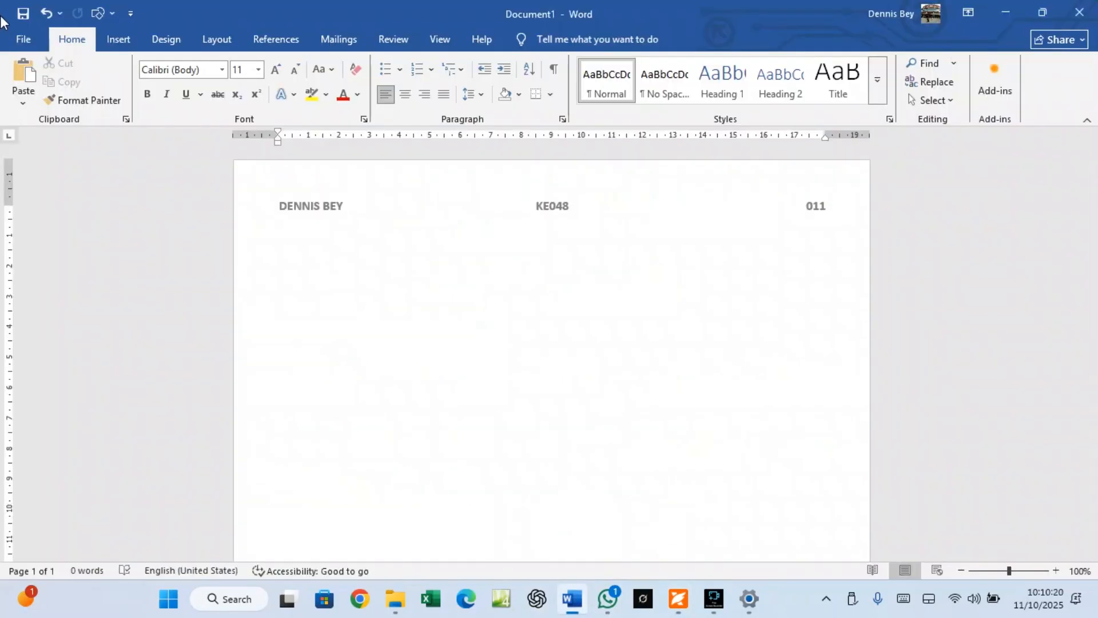
click(23, 39)
click(48, 259)
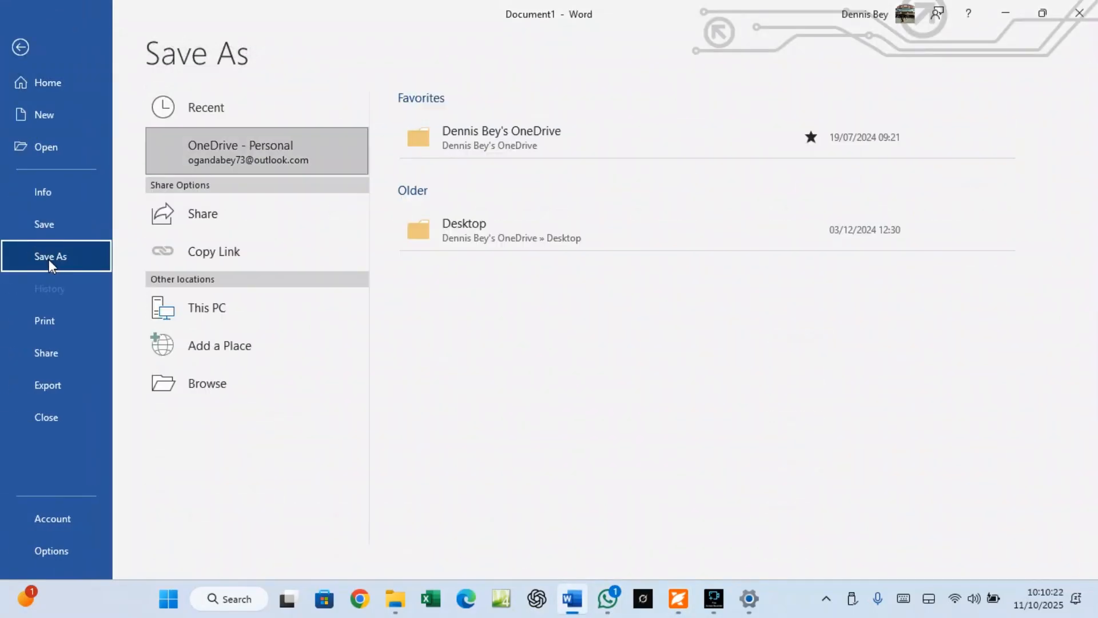
click(230, 316)
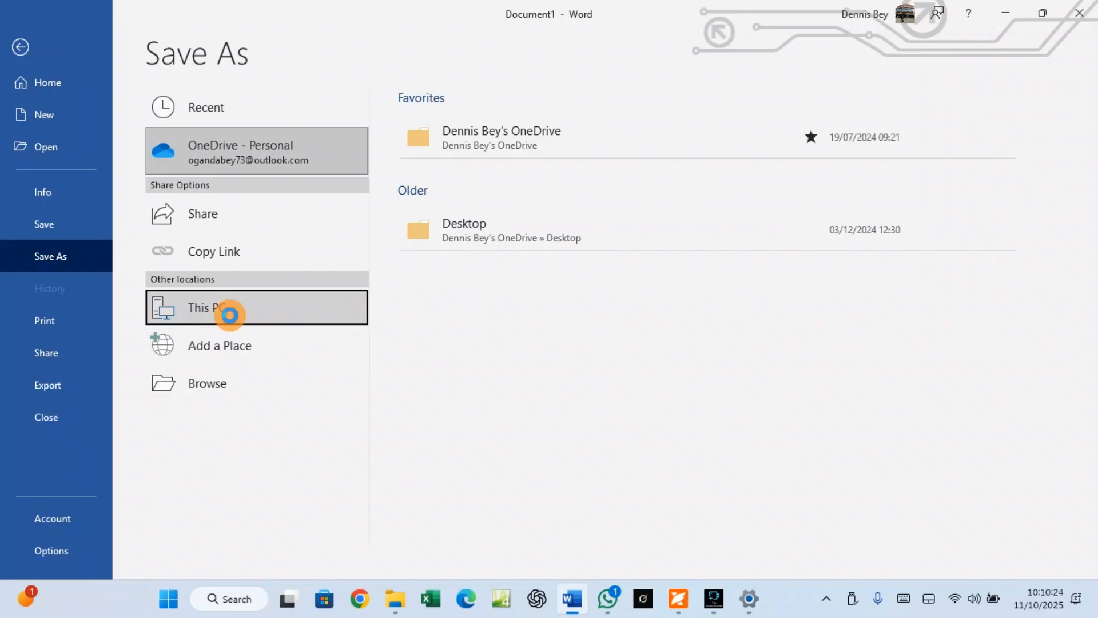
click(229, 315)
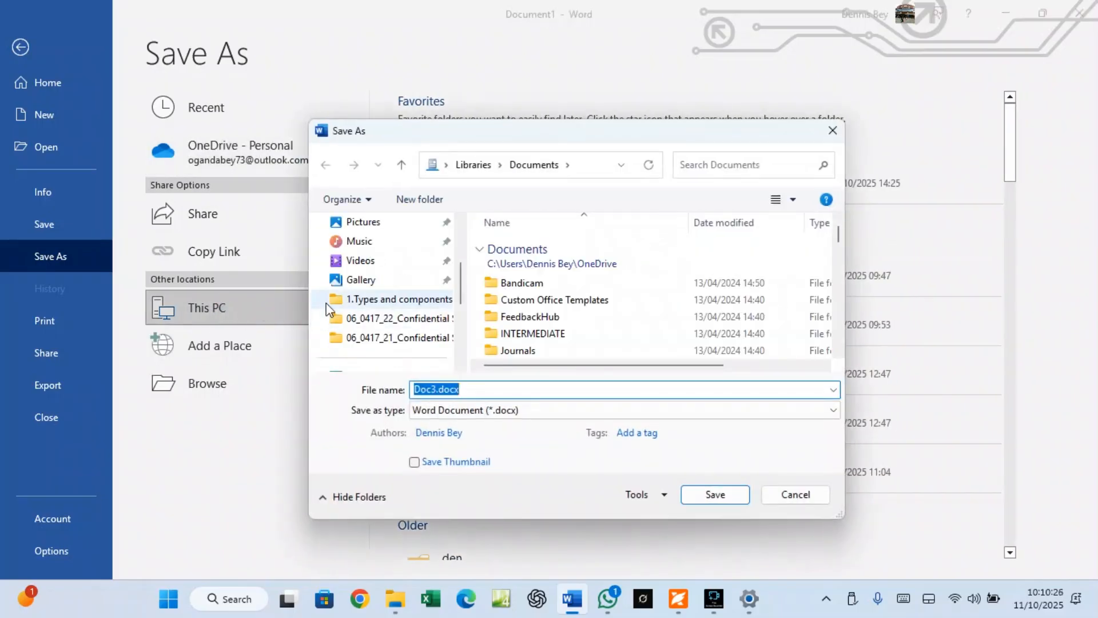
scroll(381, 300, up, 3)
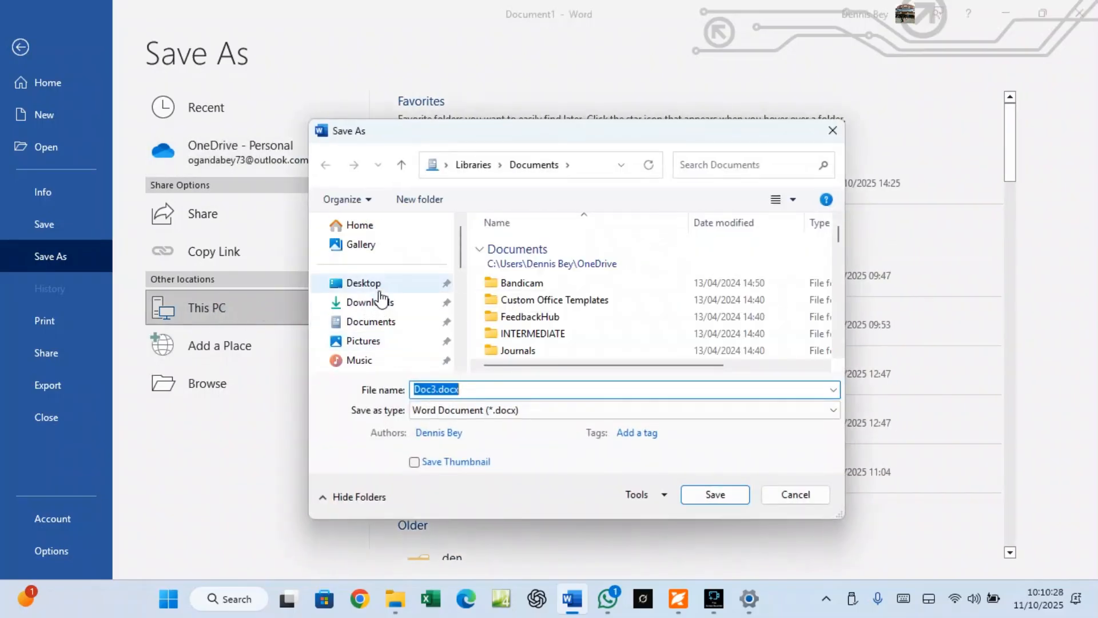
click(374, 283)
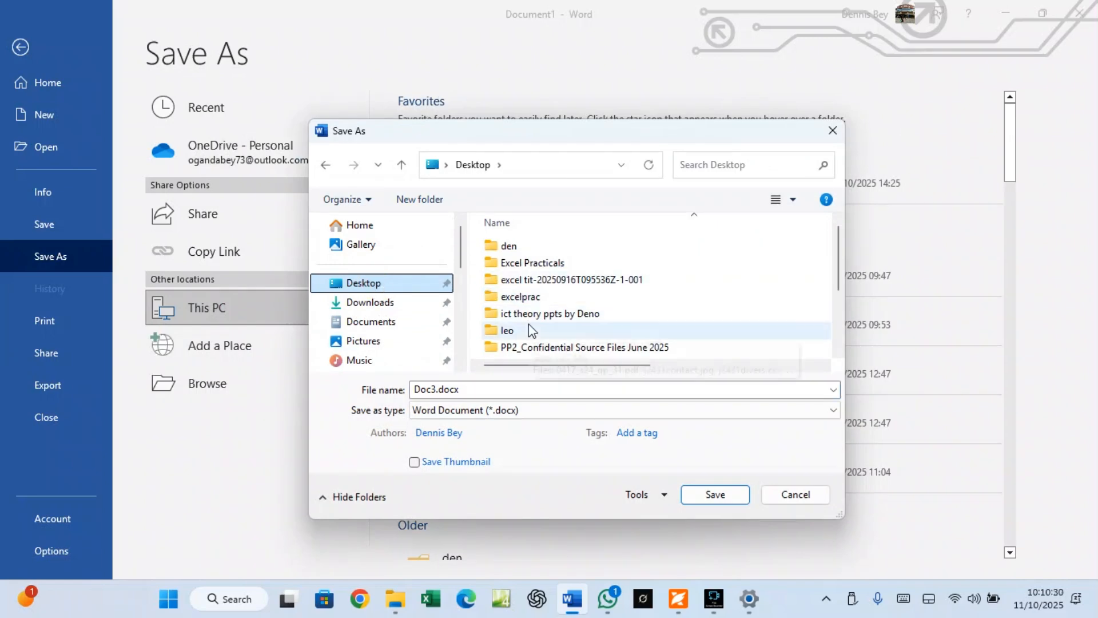
click(530, 263)
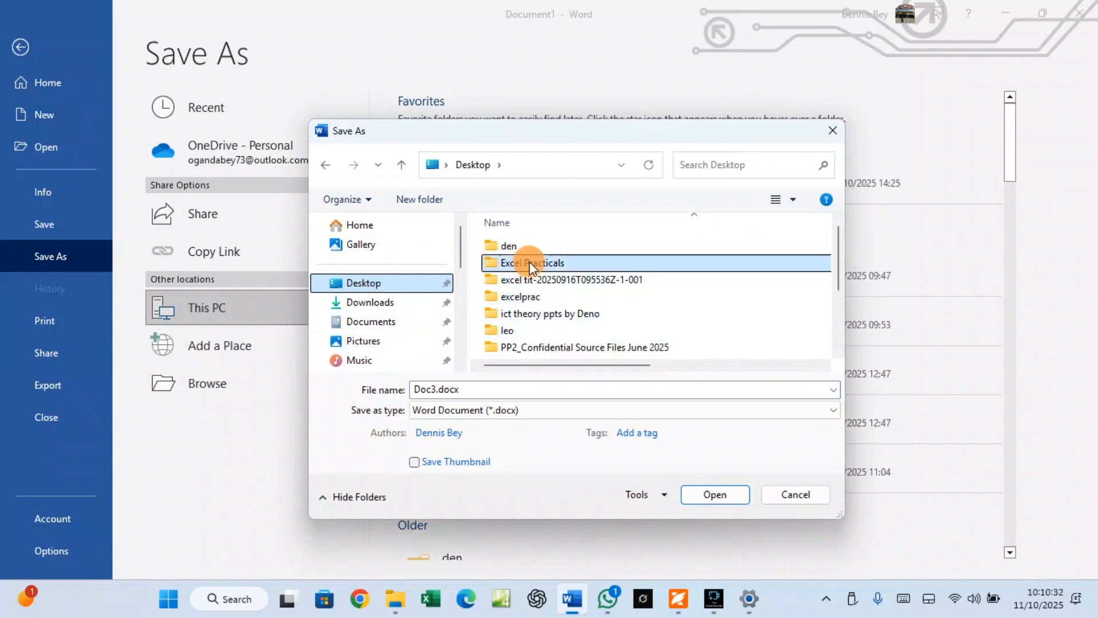
double_click(530, 262)
right_click(434, 393)
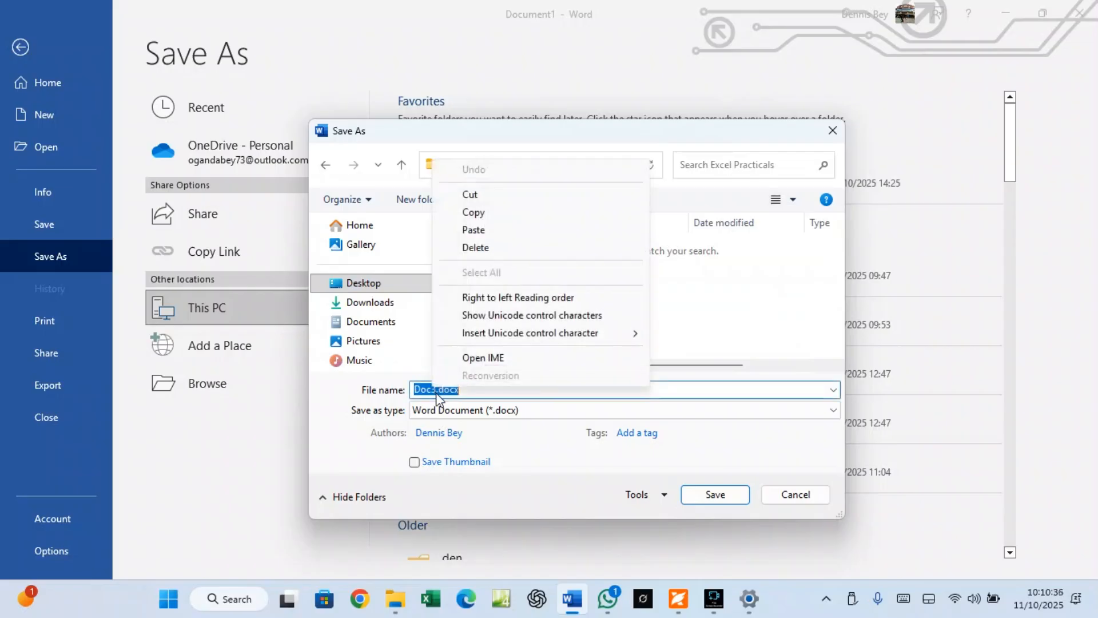
click(434, 393)
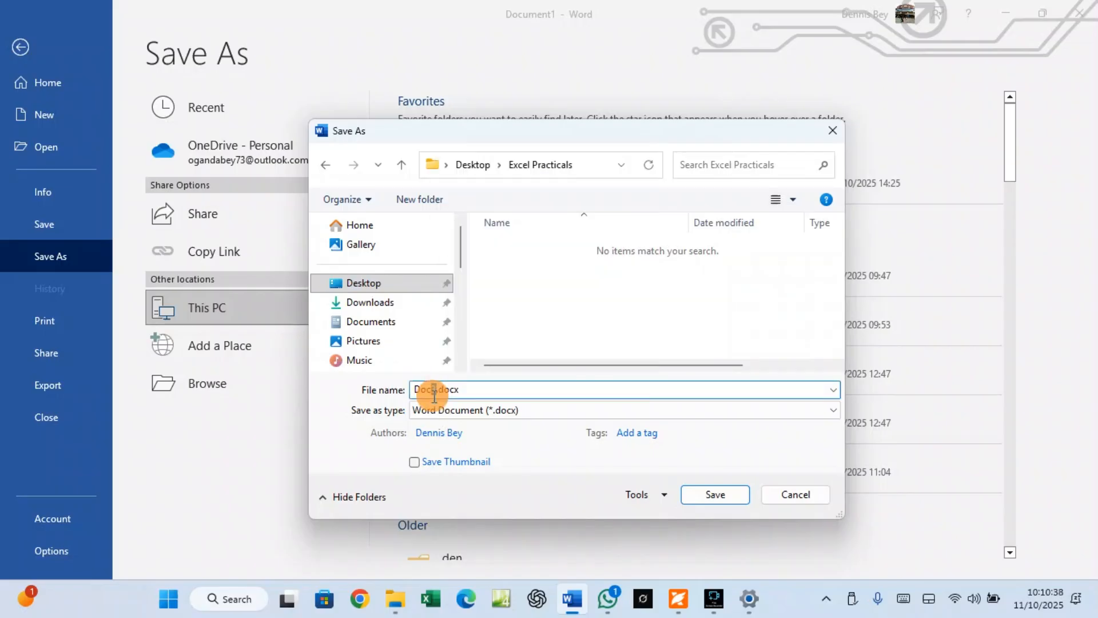
drag(461, 391, 412, 391)
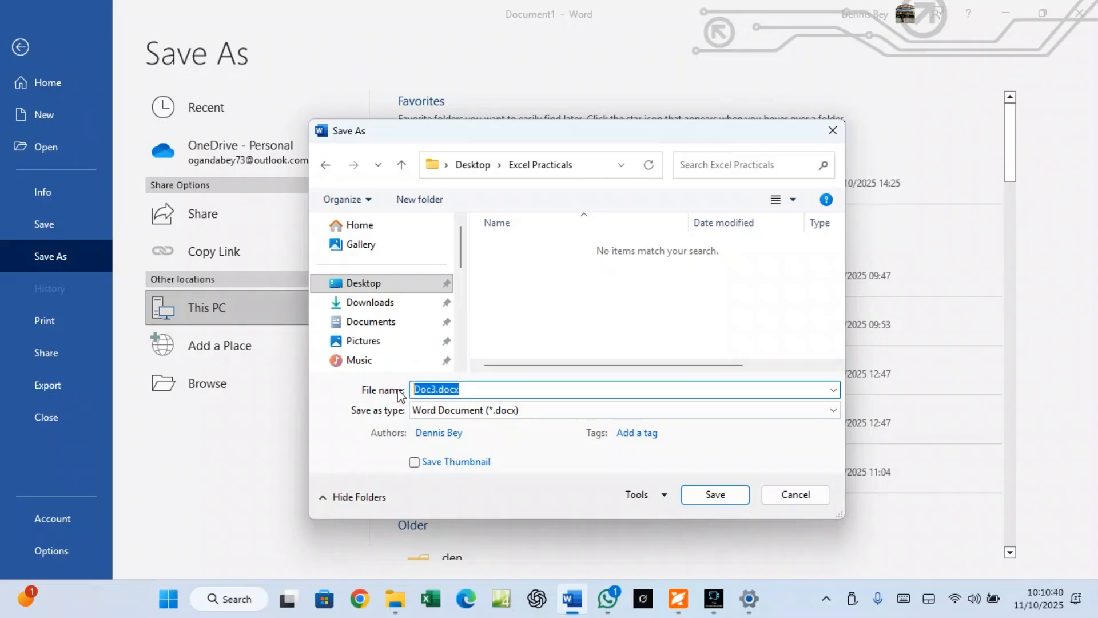
key(BackSpace)
key(ctrl+v)
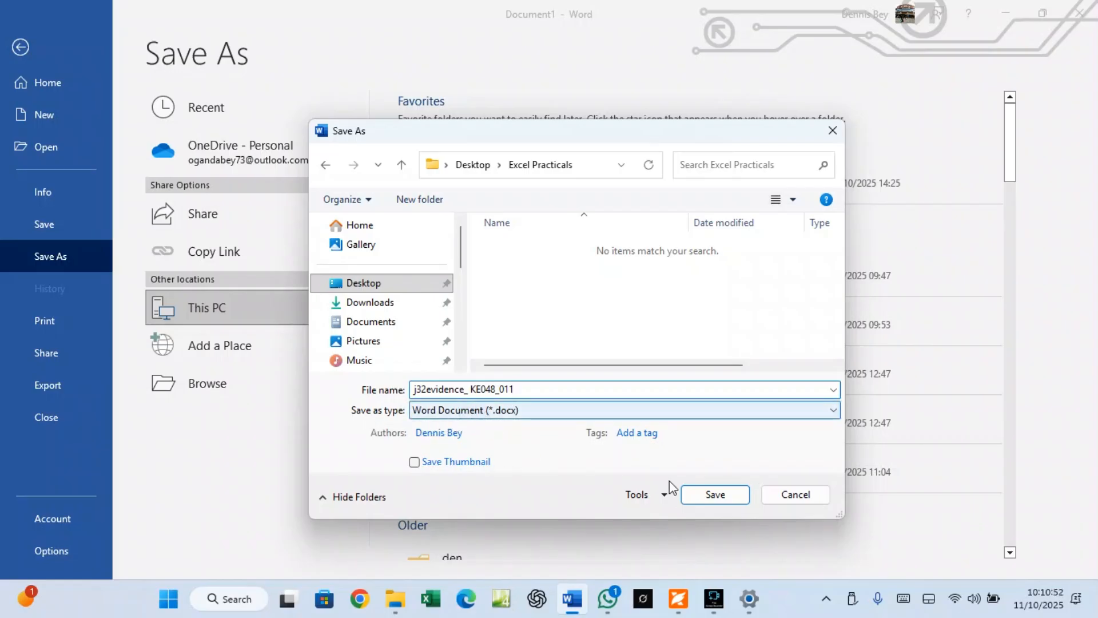
click(715, 494)
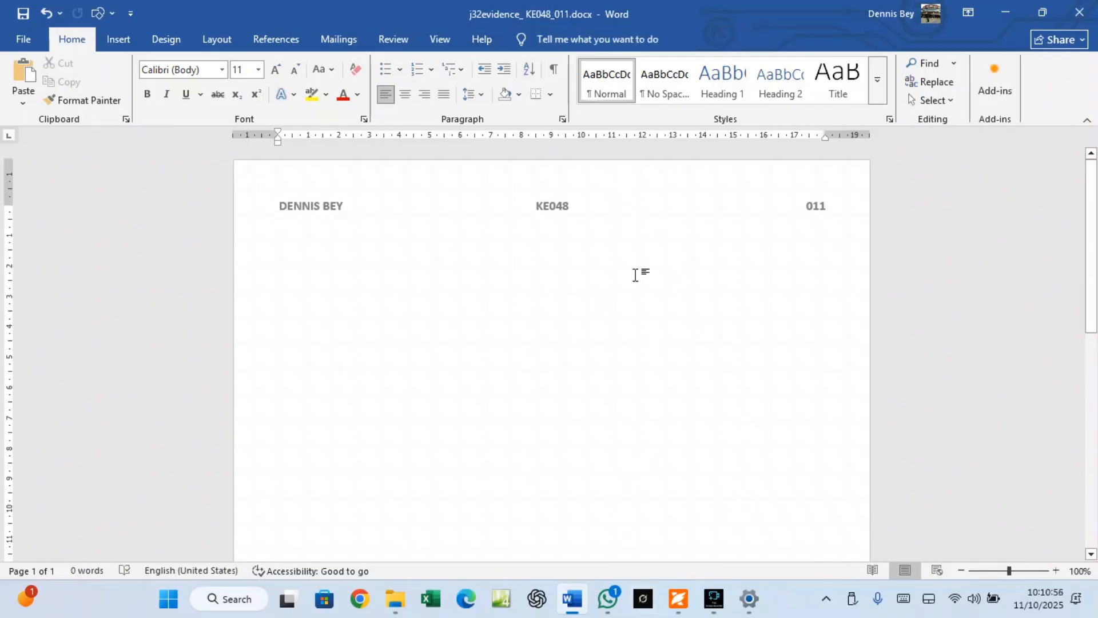
Minimize Word, scroll the PDF to page 3 Task 2 – Spreadsheet, and show the Excel Practicals folder
click(1015, 16)
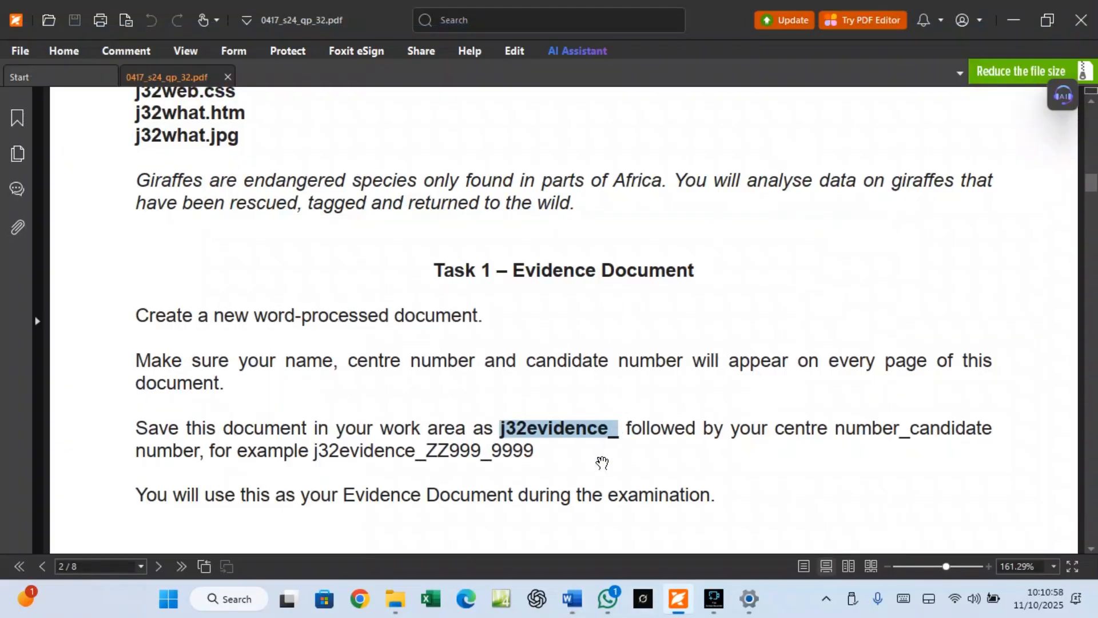
scroll(705, 486, down, 10)
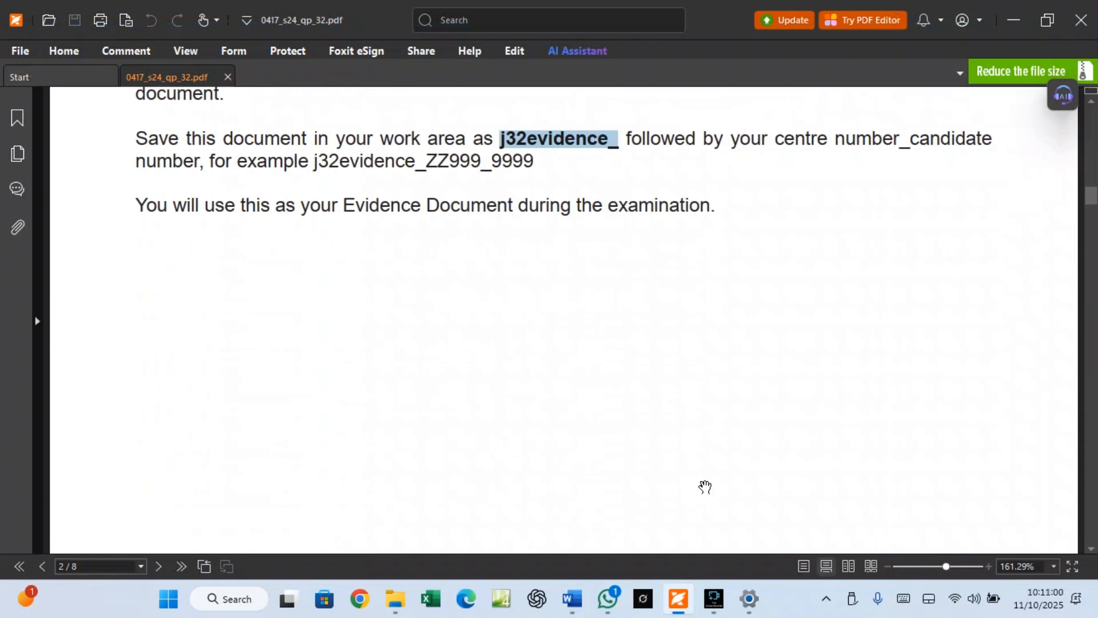
scroll(706, 487, down, 5)
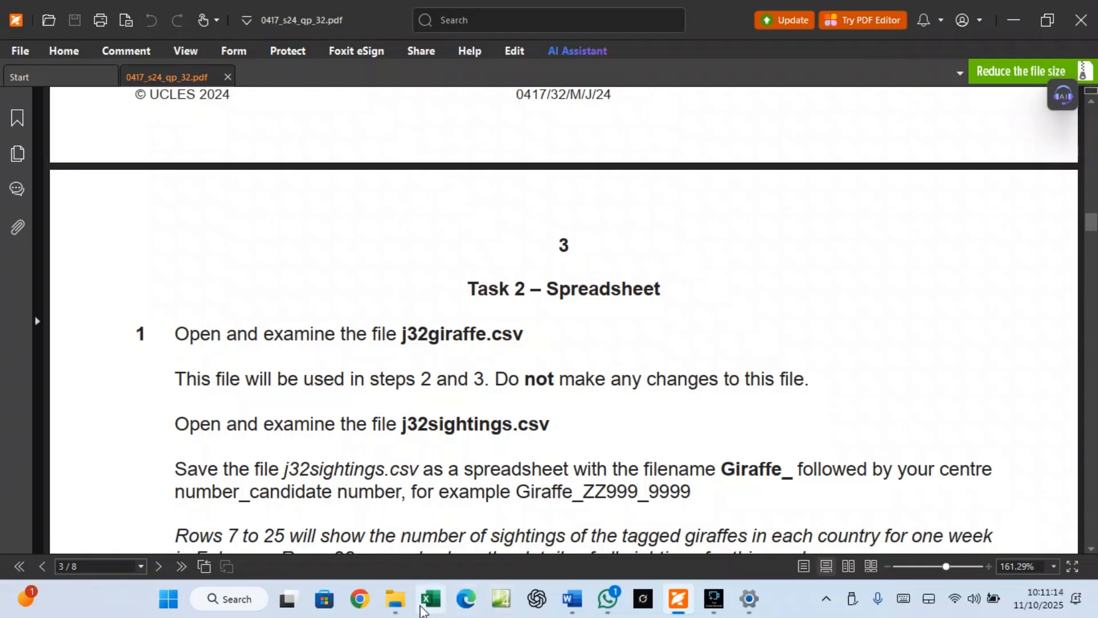
mouse_move(396, 599)
click(401, 570)
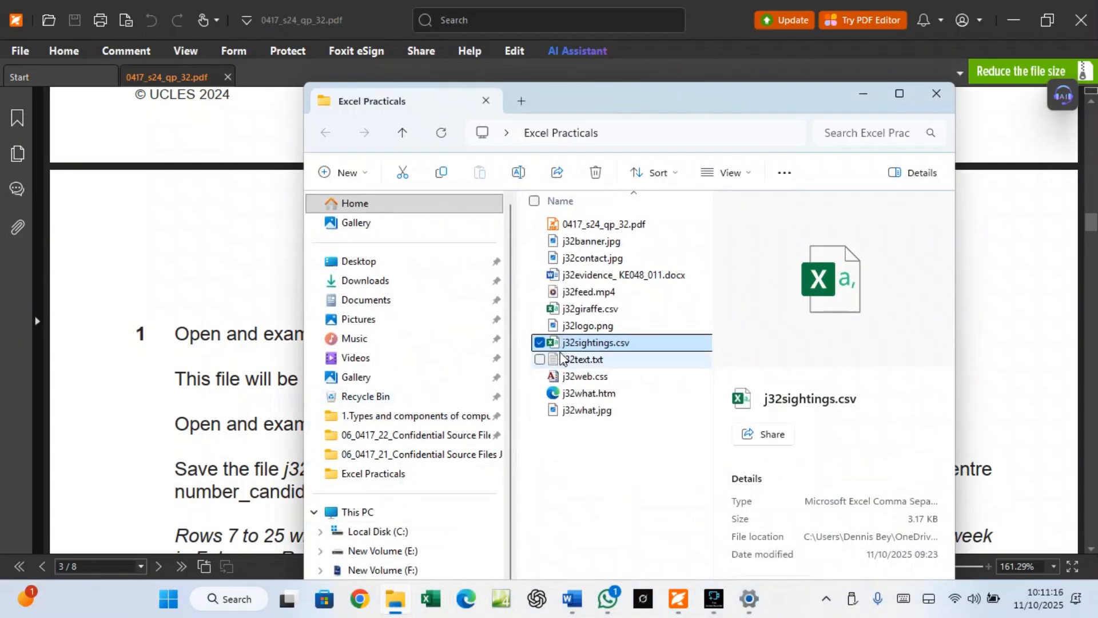
Open j32giraffe.csv and AutoFit all columns of the worksheet
click(592, 310)
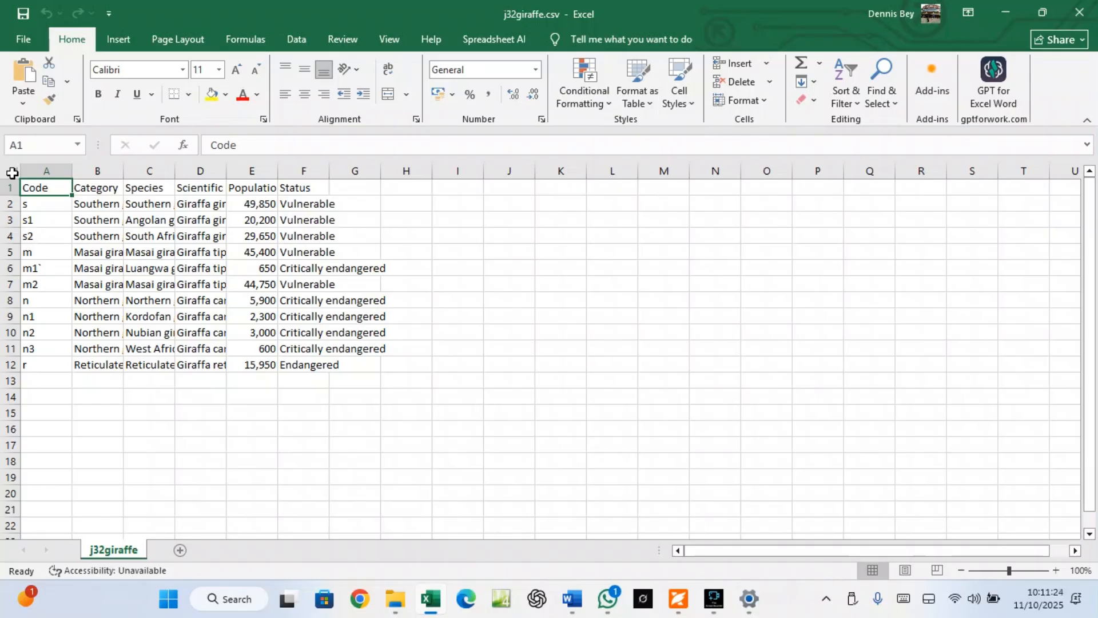
click(12, 173)
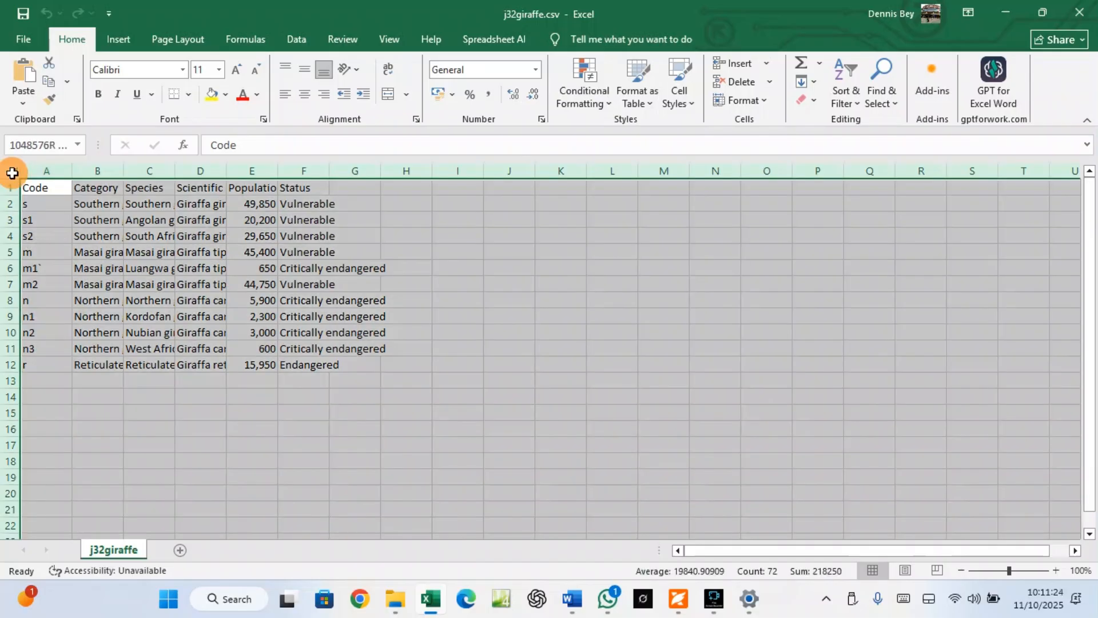
double_click(71, 169)
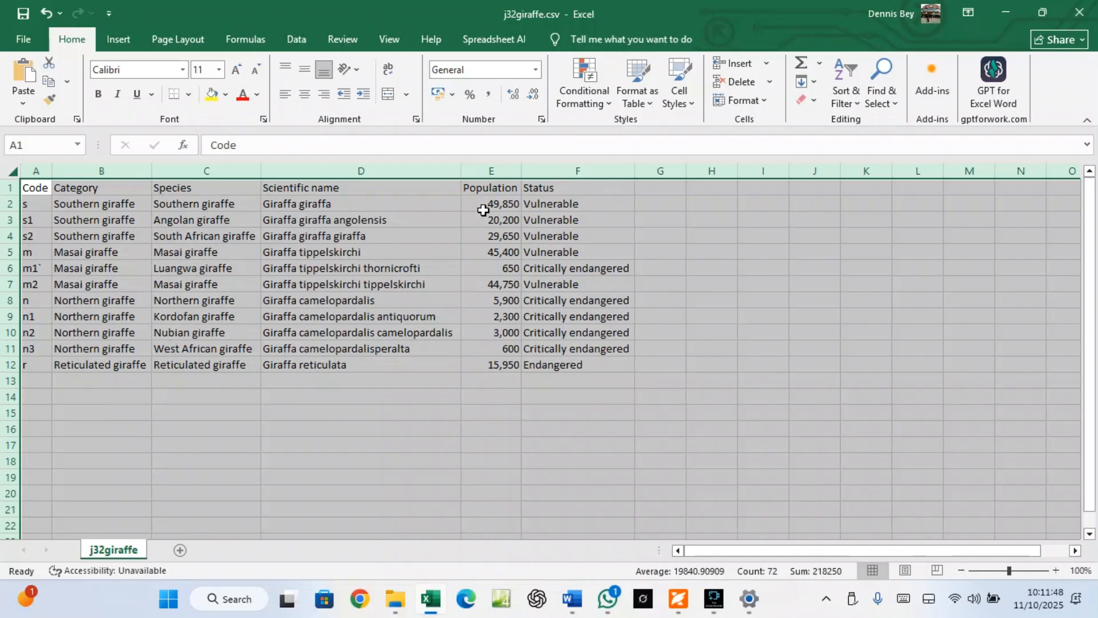
Check the population values 650 in E6 and 600 in E11, then return to the exam paper
click(514, 273)
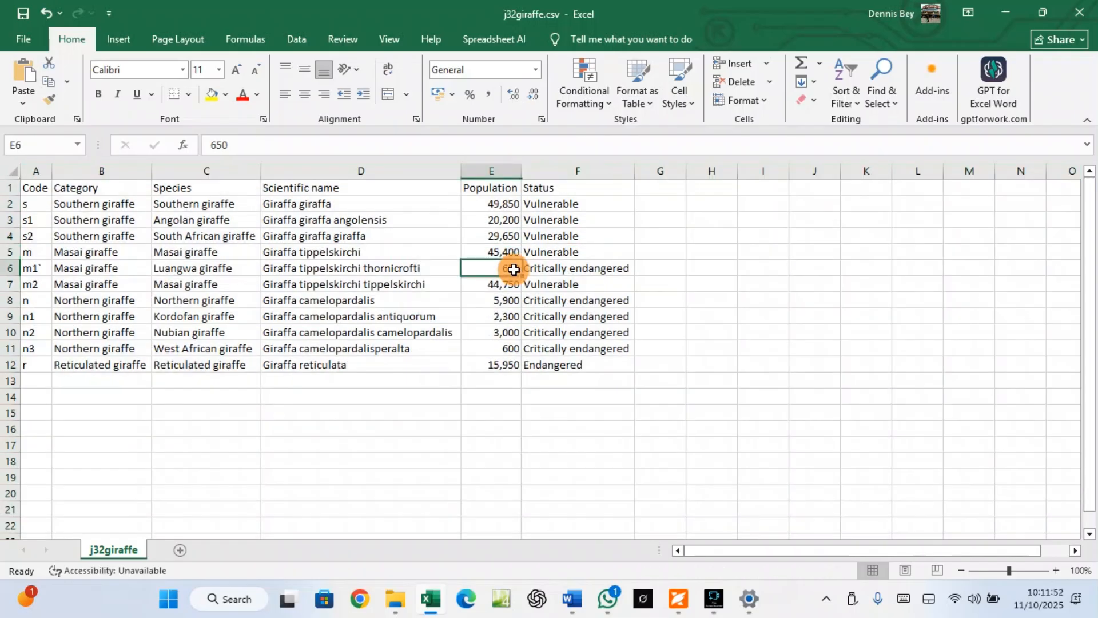
click(504, 354)
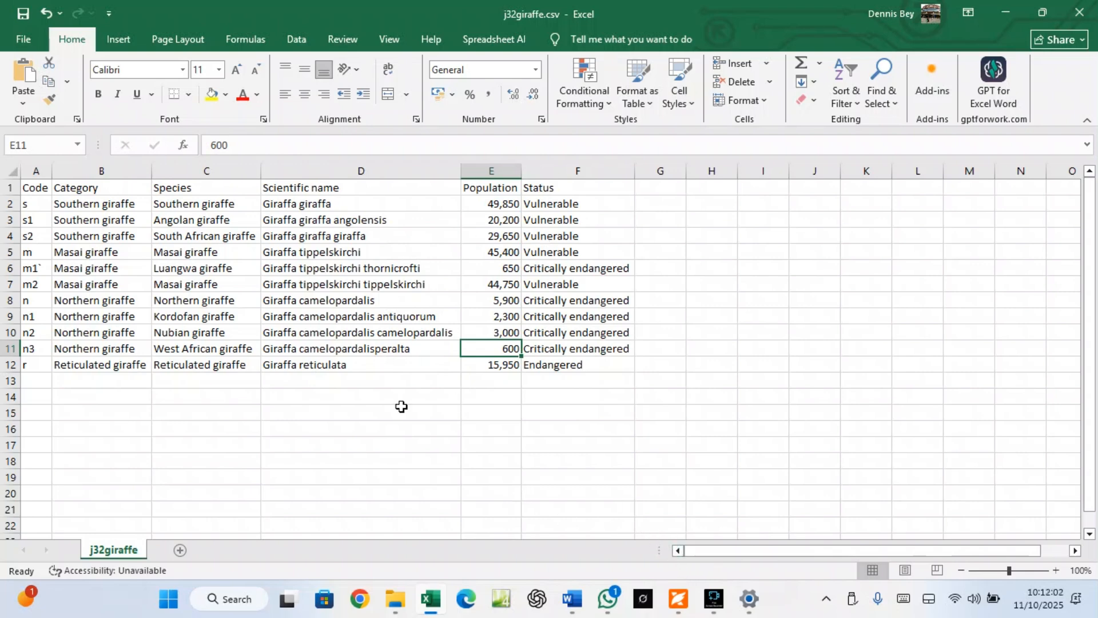
click(680, 598)
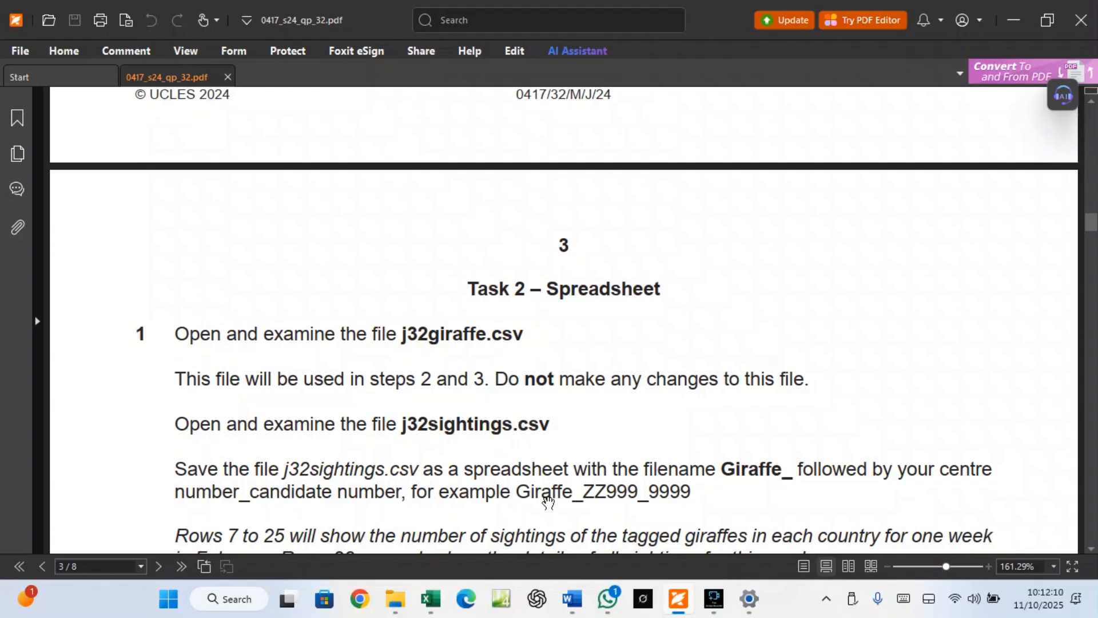
Open j32sightings.csv from Excel Practicals and AutoFit all its columns
click(398, 608)
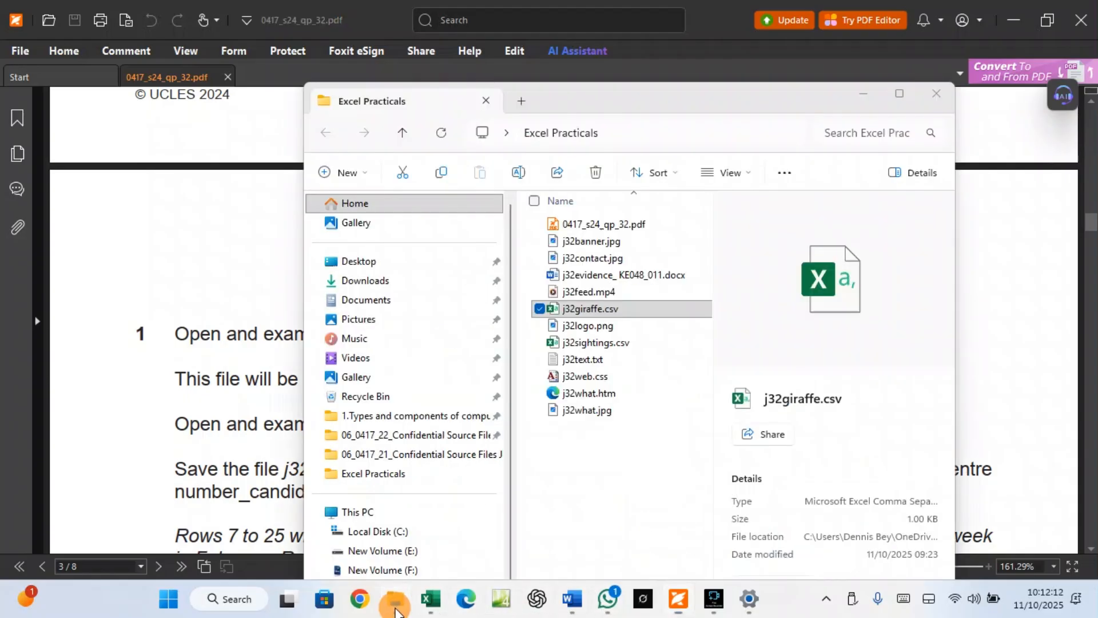
double_click(595, 342)
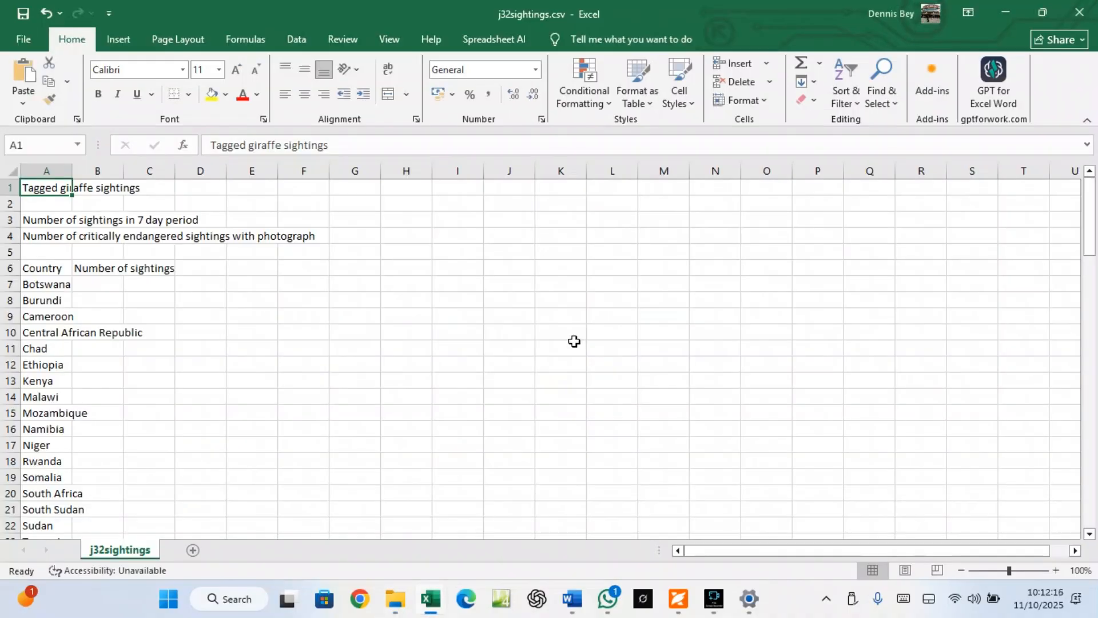
click(12, 171)
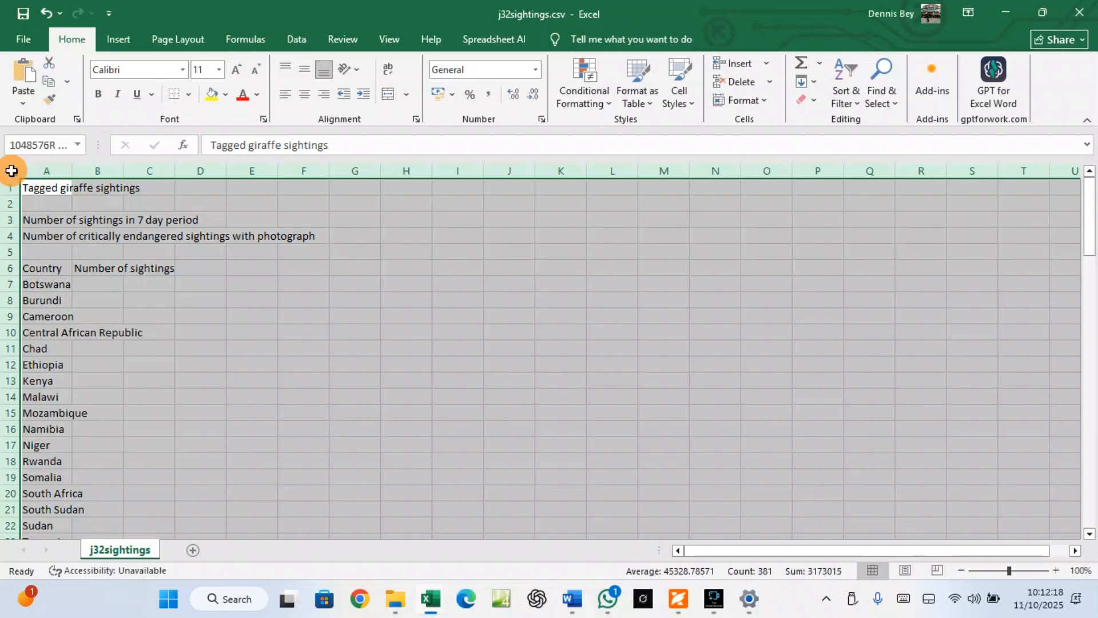
double_click(73, 171)
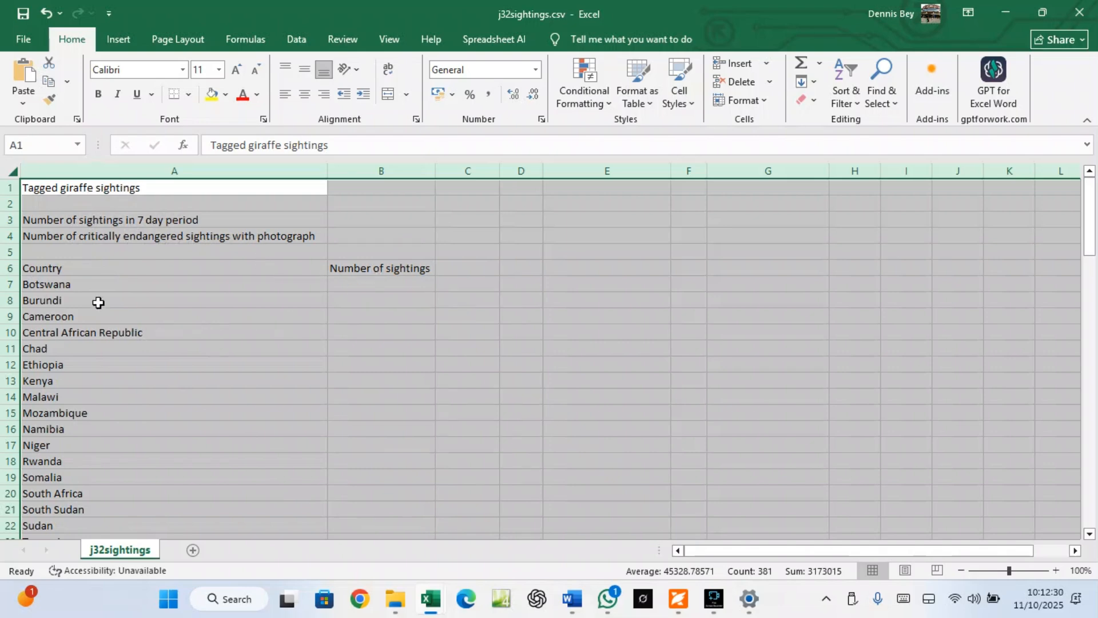
Review the sightings rows from 28 down, including the empty Species and Status columns, then return to the PDF
scroll(53, 447, down, 3)
scroll(53, 447, down, 3)
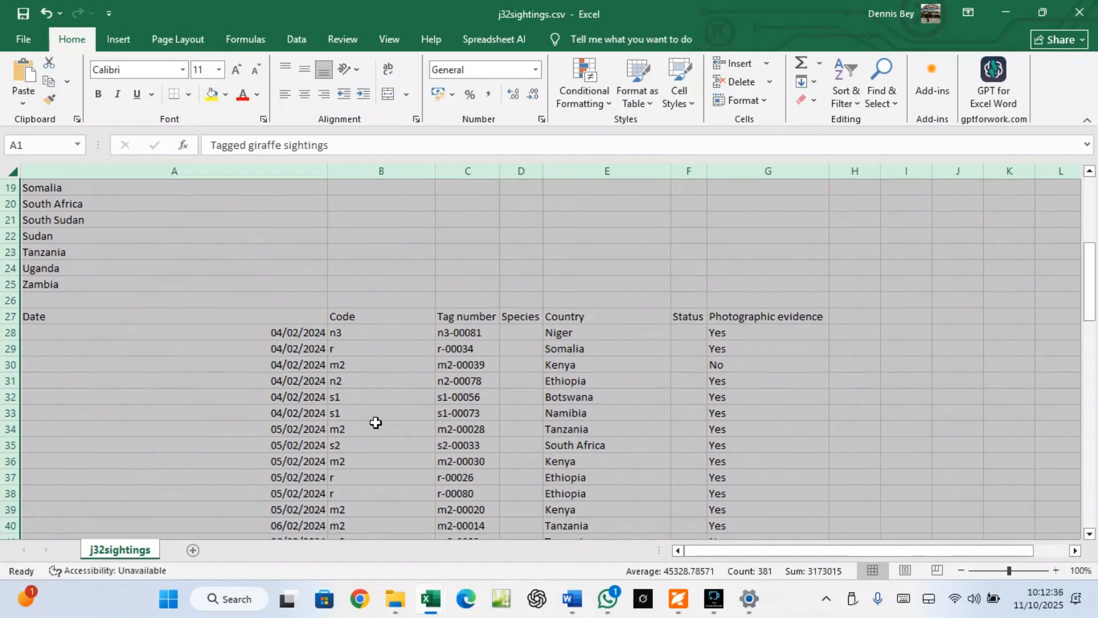
click(525, 327)
drag(525, 328, 522, 446)
click(685, 327)
drag(684, 327, 693, 452)
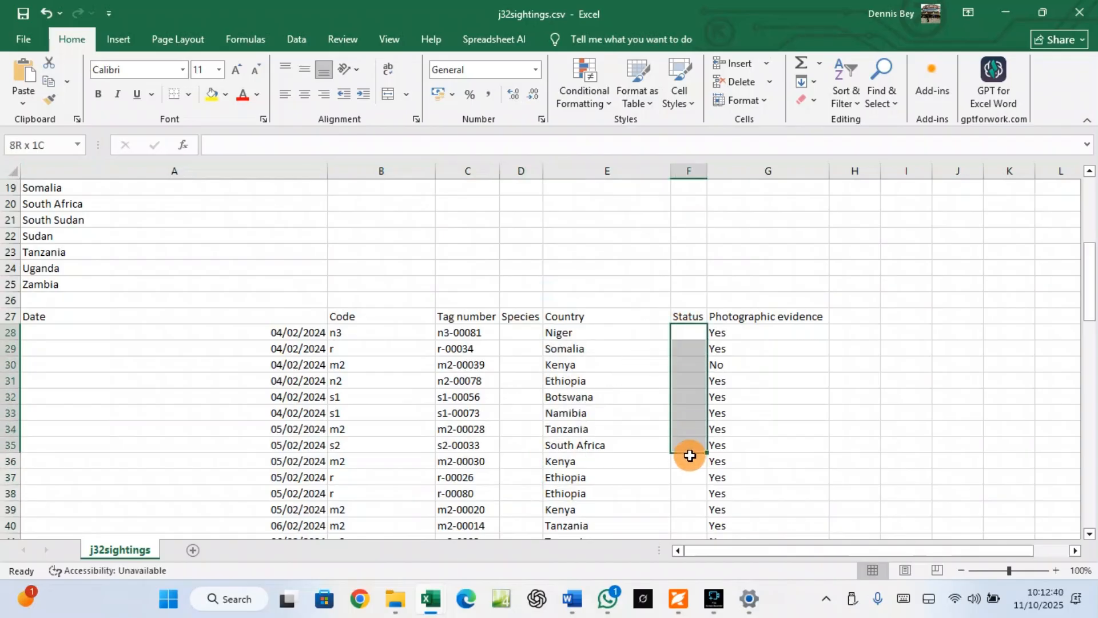
scroll(693, 446, down, 10)
scroll(692, 437, down, 13)
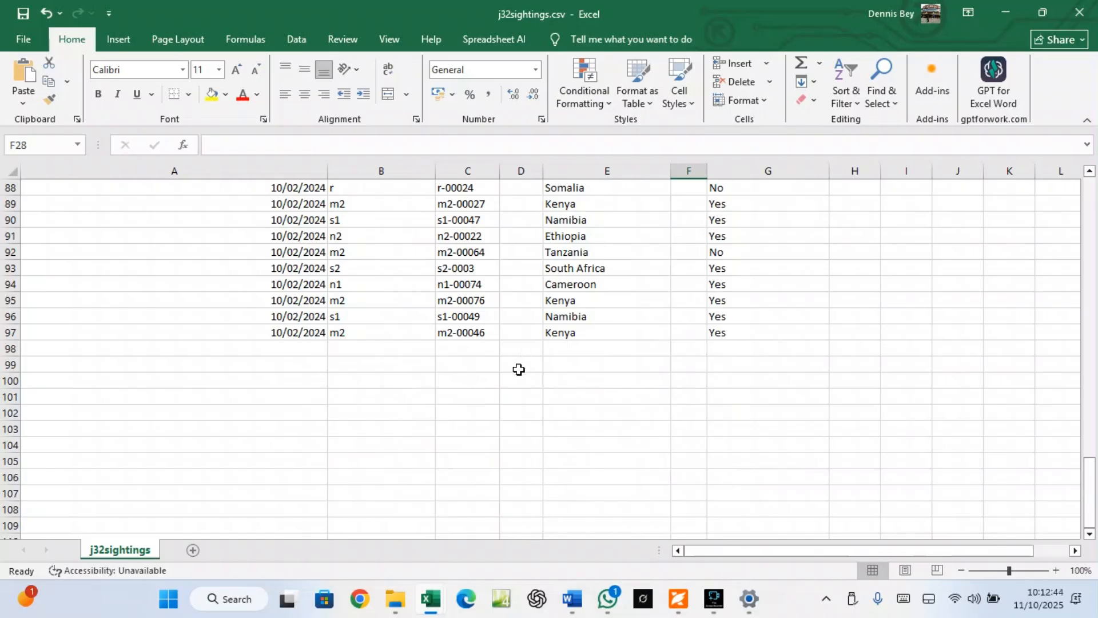
scroll(524, 360, up, 20)
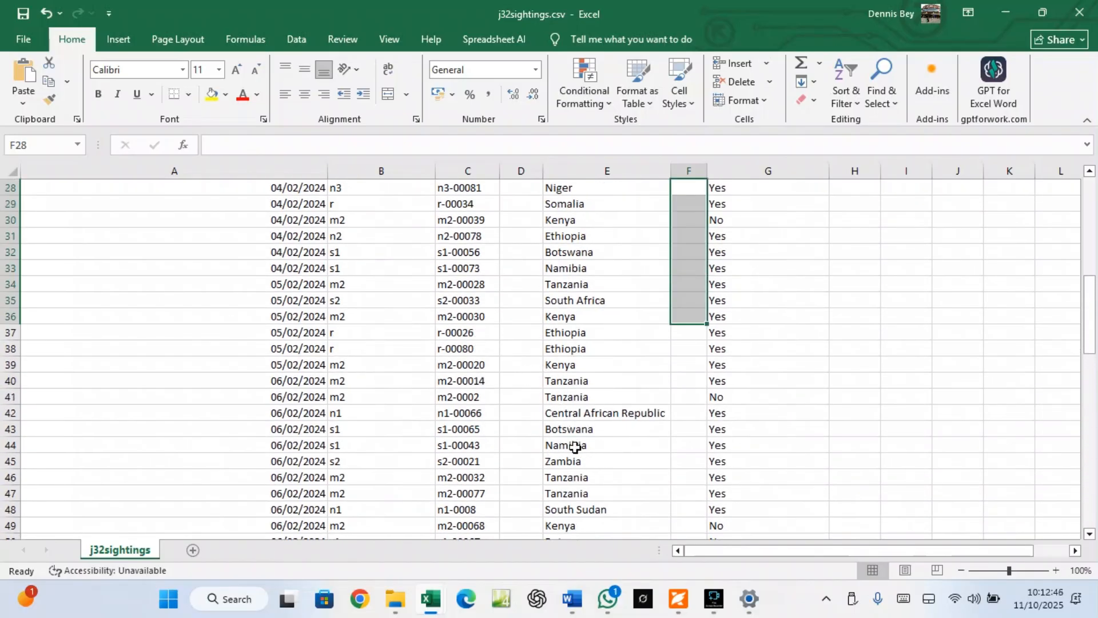
click(678, 599)
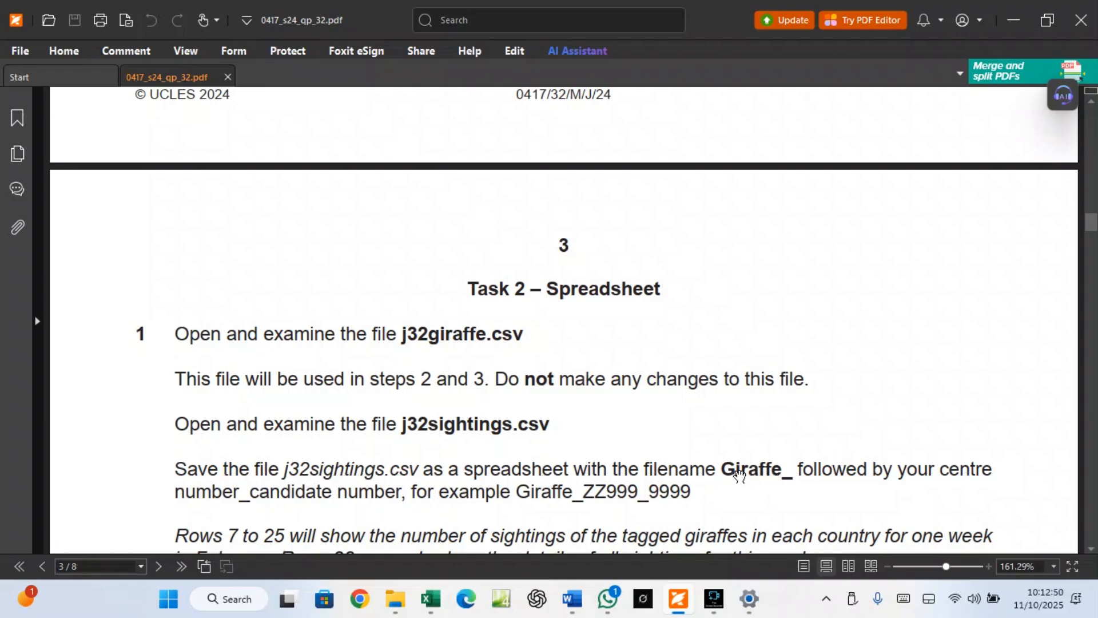
Copy the bold prefix 'Giraffe_' from the Task 2 instructions
drag(722, 468, 795, 468)
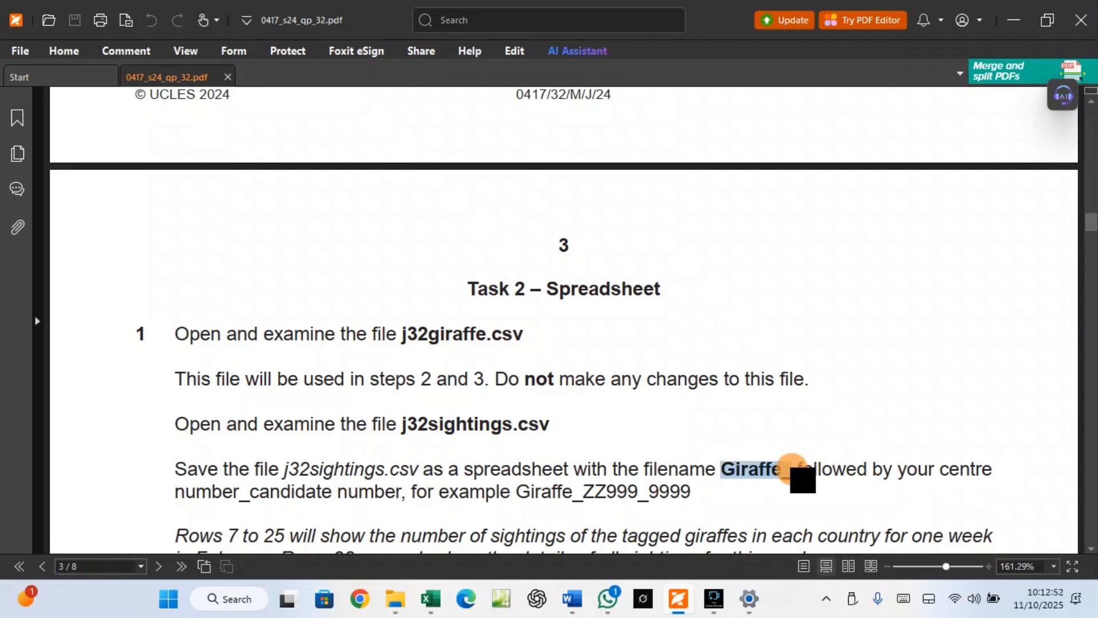
right_click(781, 469)
click(811, 317)
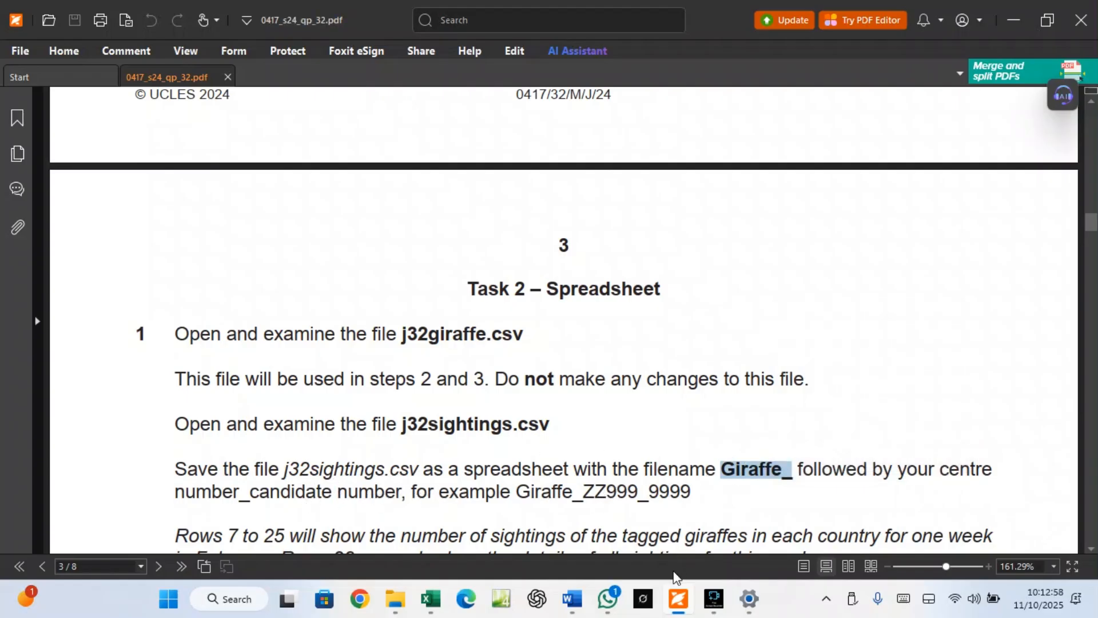
mouse_move(437, 603)
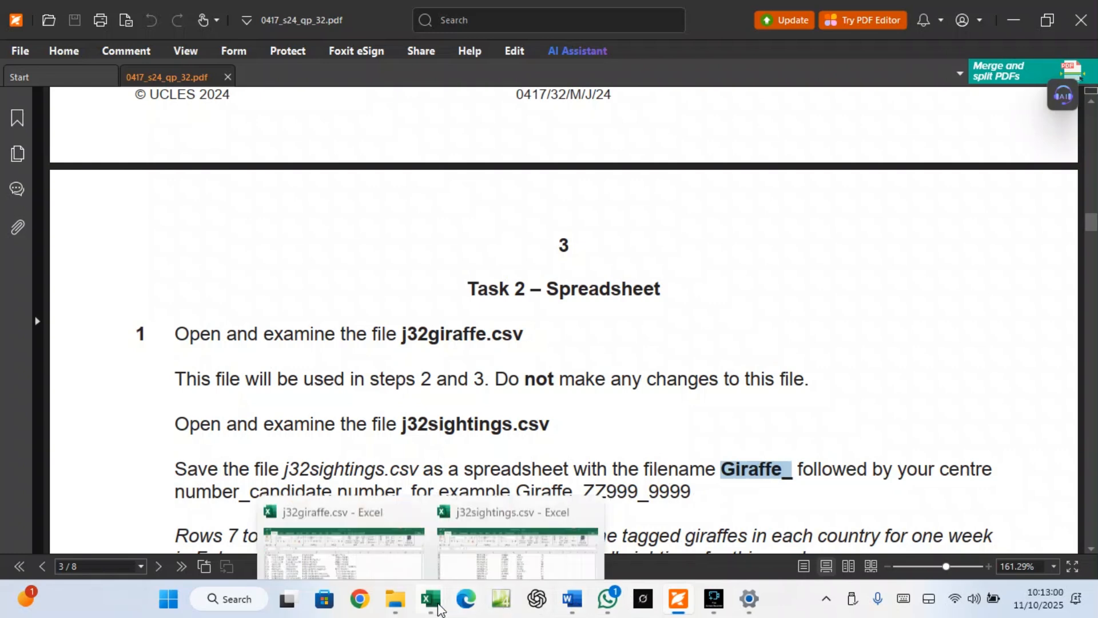
click(482, 532)
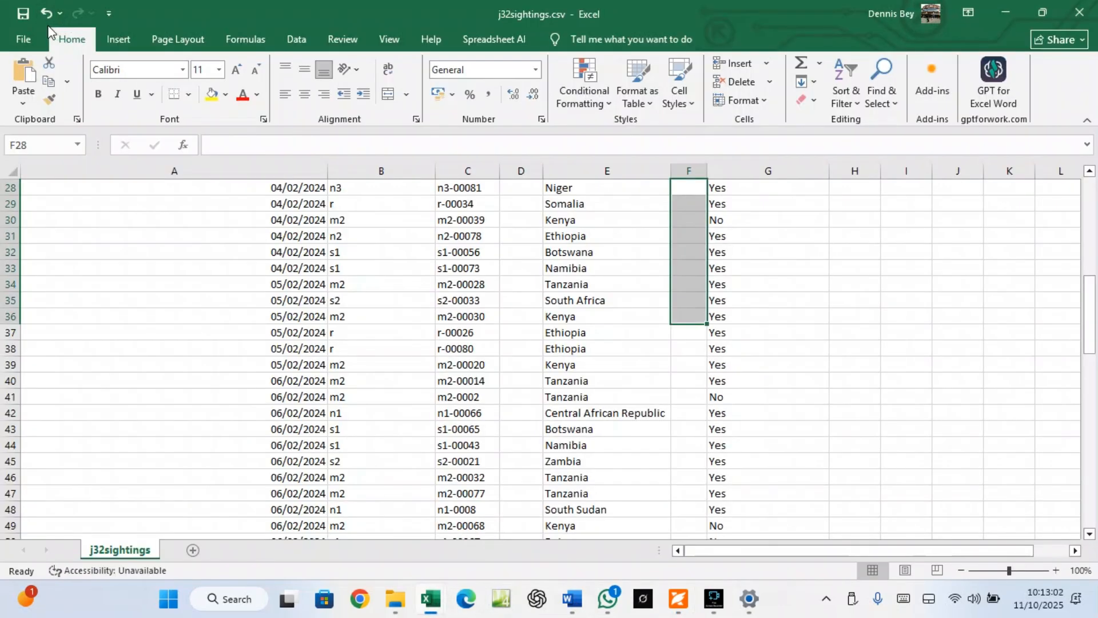
click(23, 39)
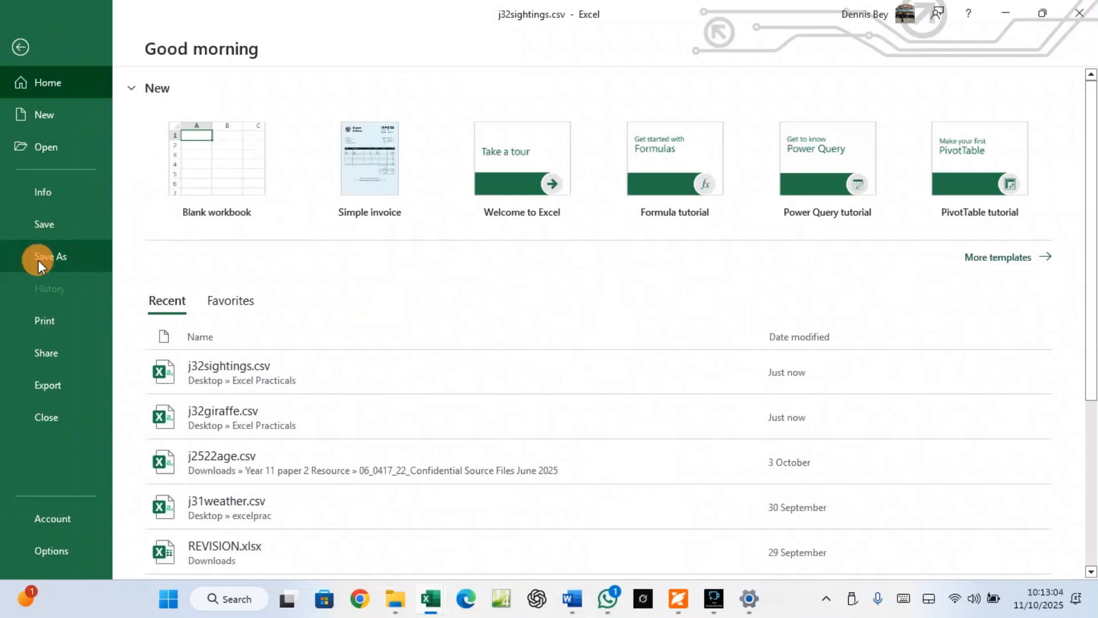
click(38, 259)
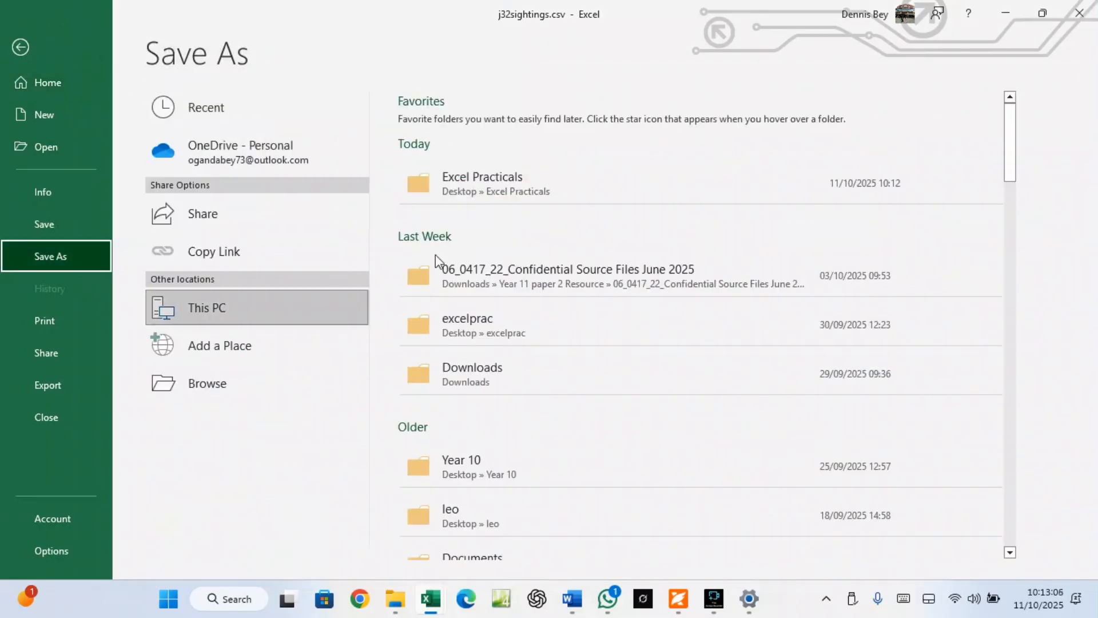
click(515, 195)
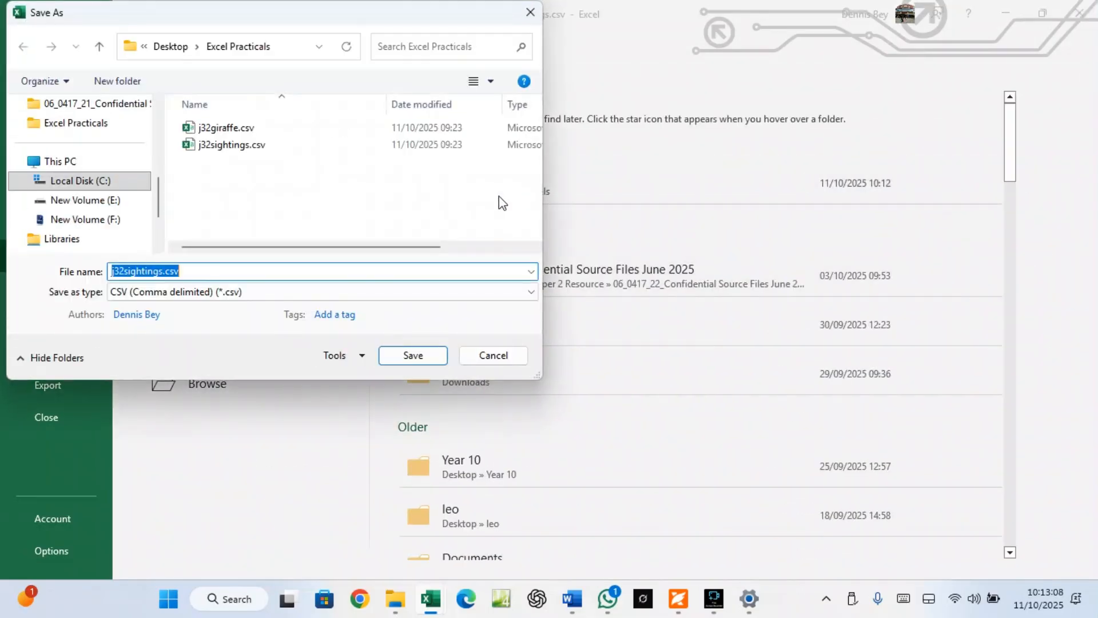
key(BackSpace)
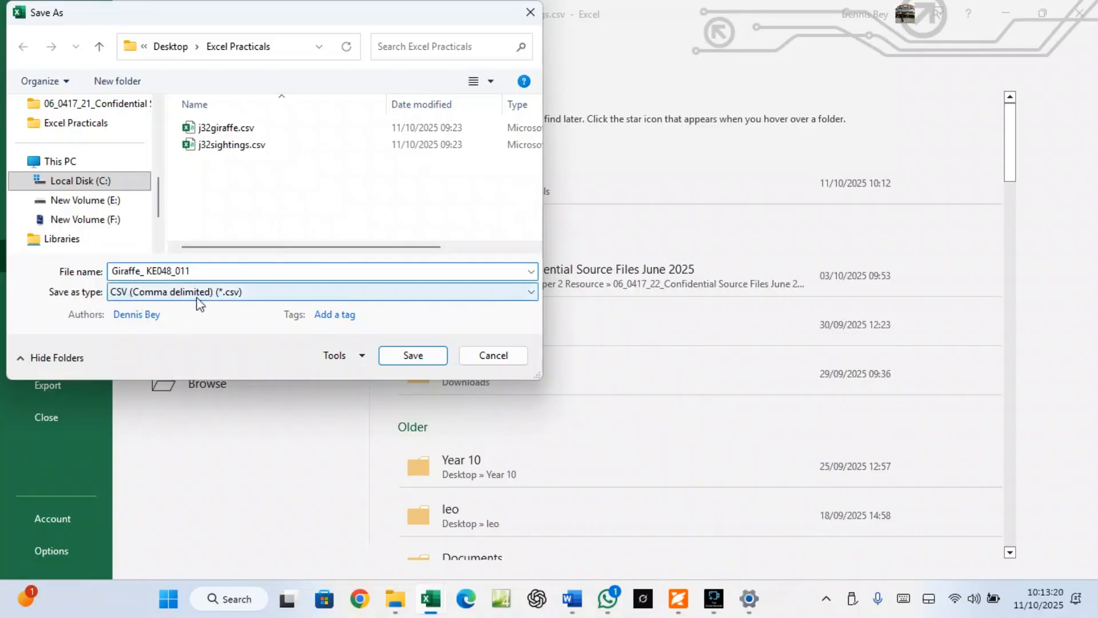
click(215, 294)
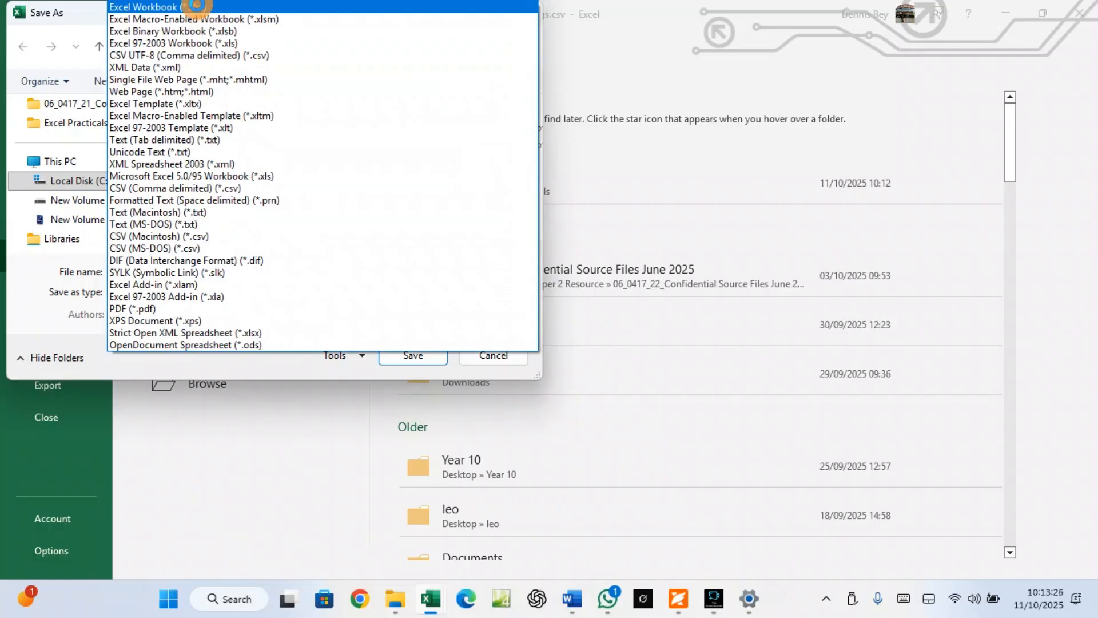
click(197, 6)
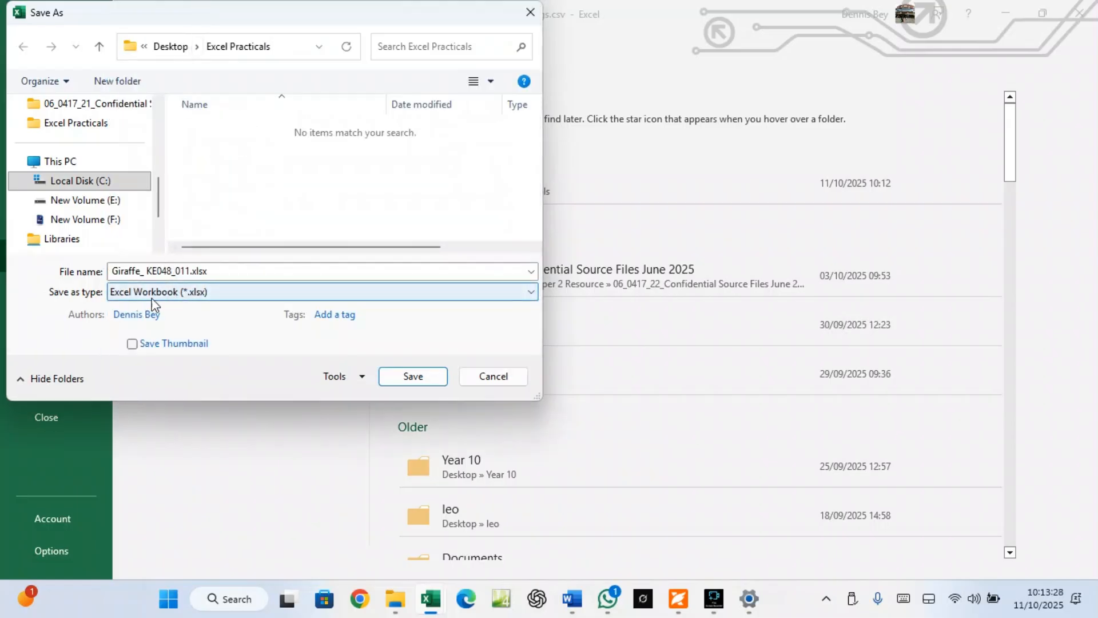
click(387, 372)
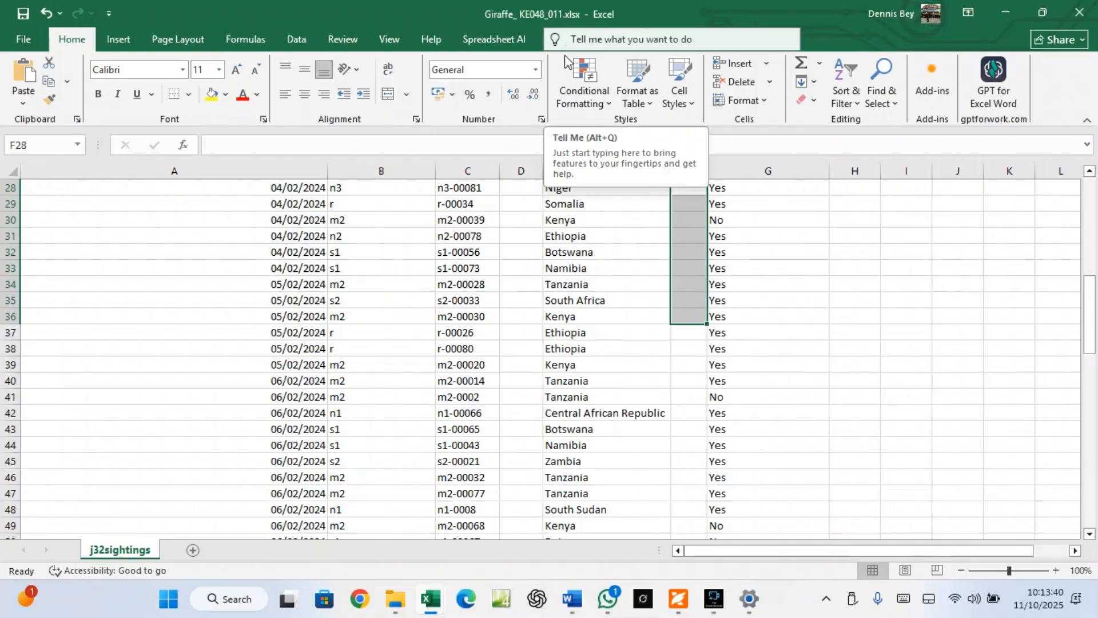
scroll(523, 343, up, 7)
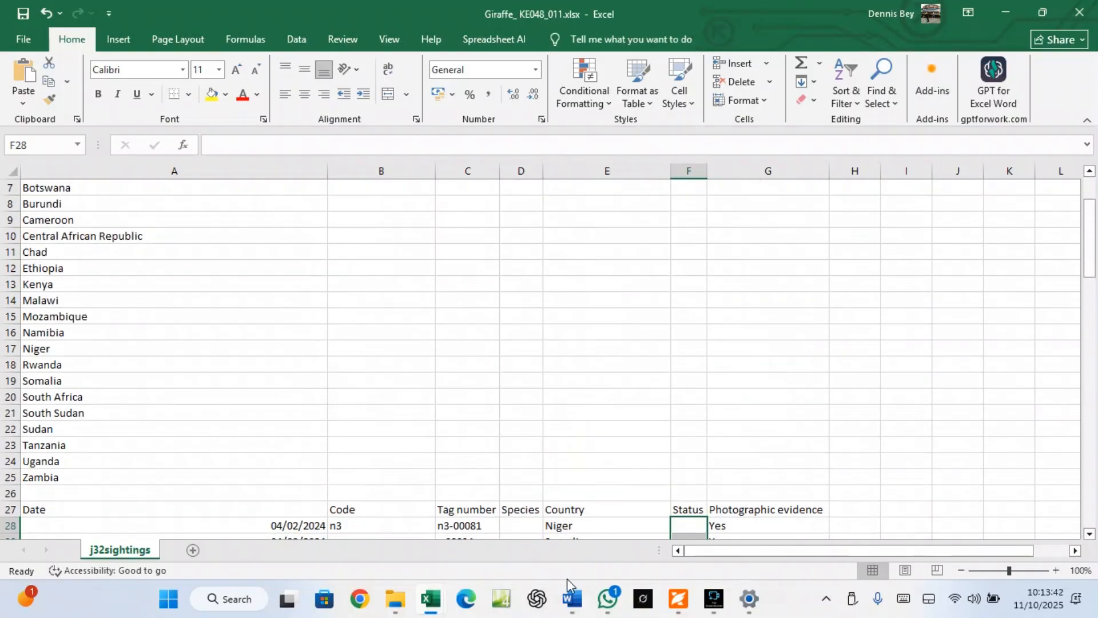
click(679, 598)
scroll(607, 475, down, 3)
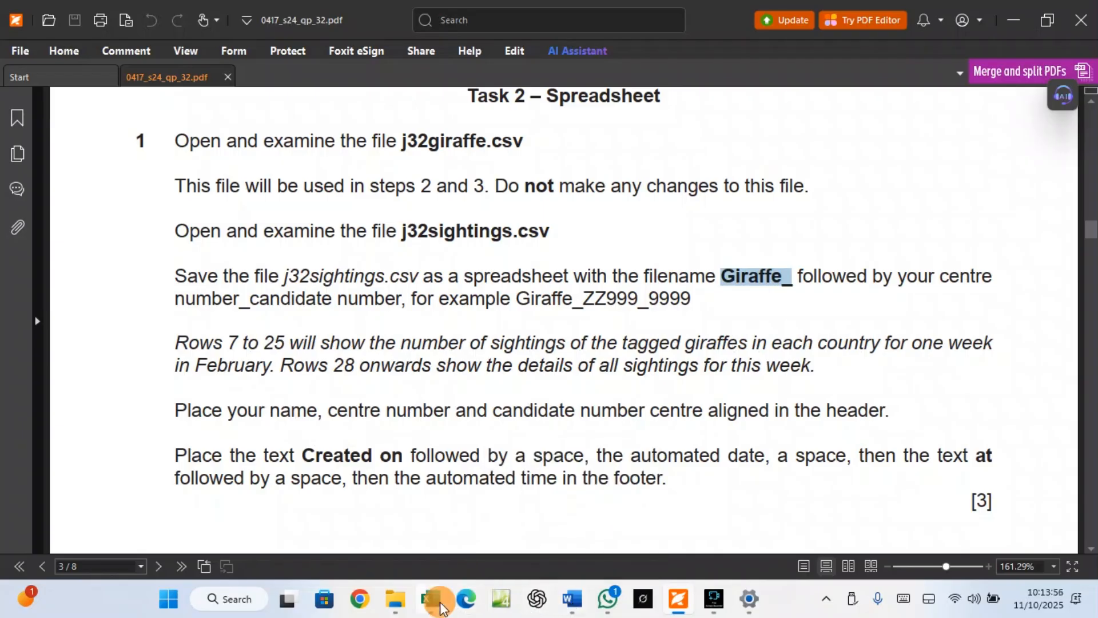
mouse_move(430, 599)
click(478, 543)
drag(29, 186, 45, 475)
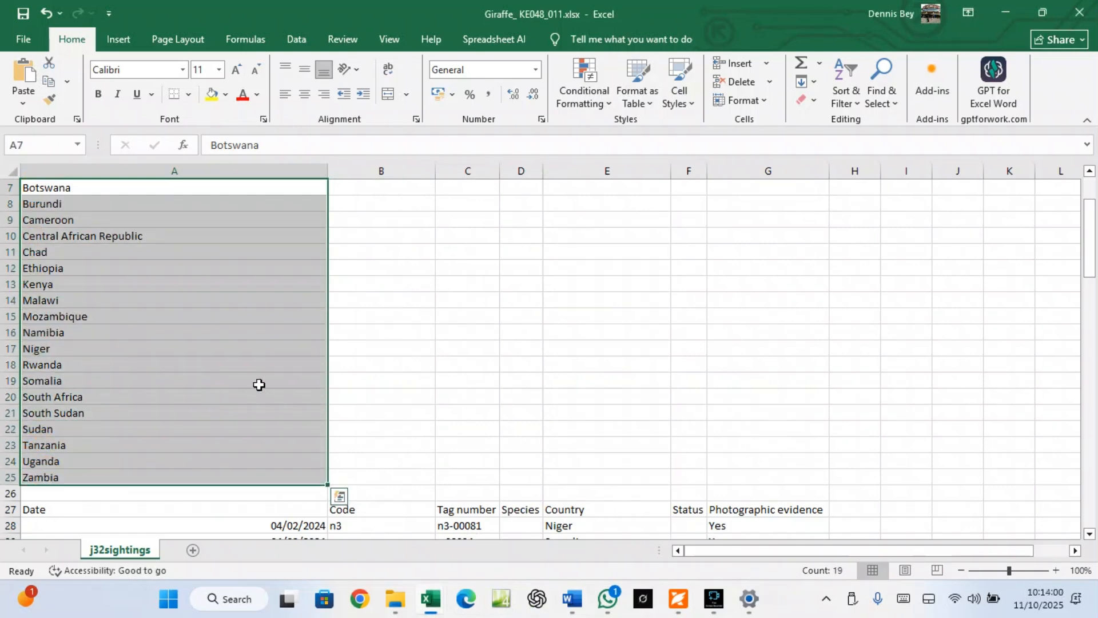
scroll(362, 381, up, 2)
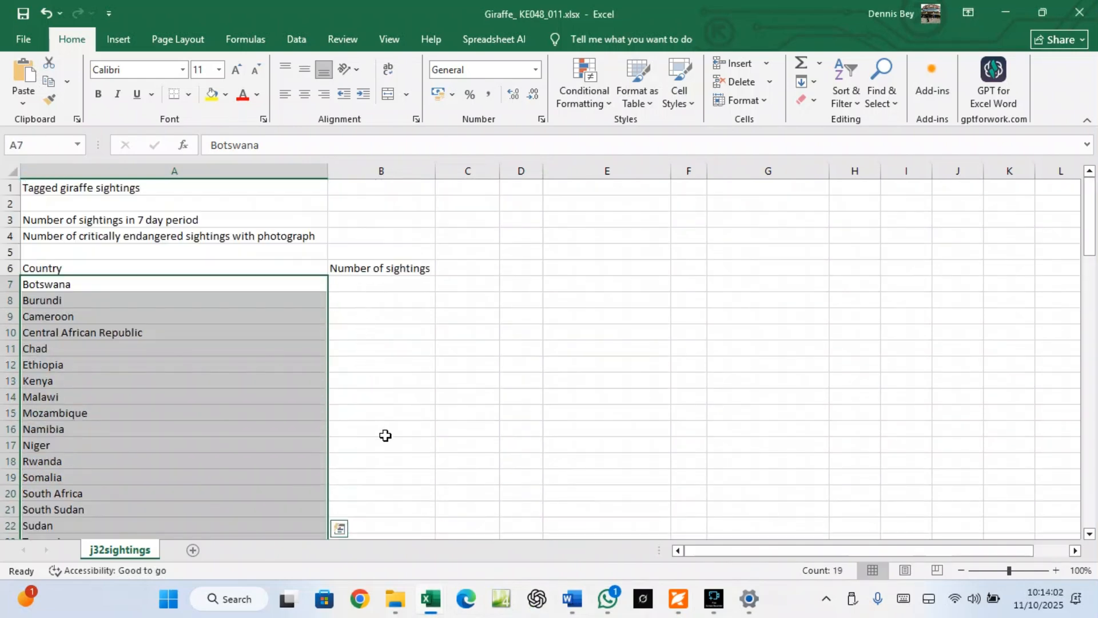
click(679, 610)
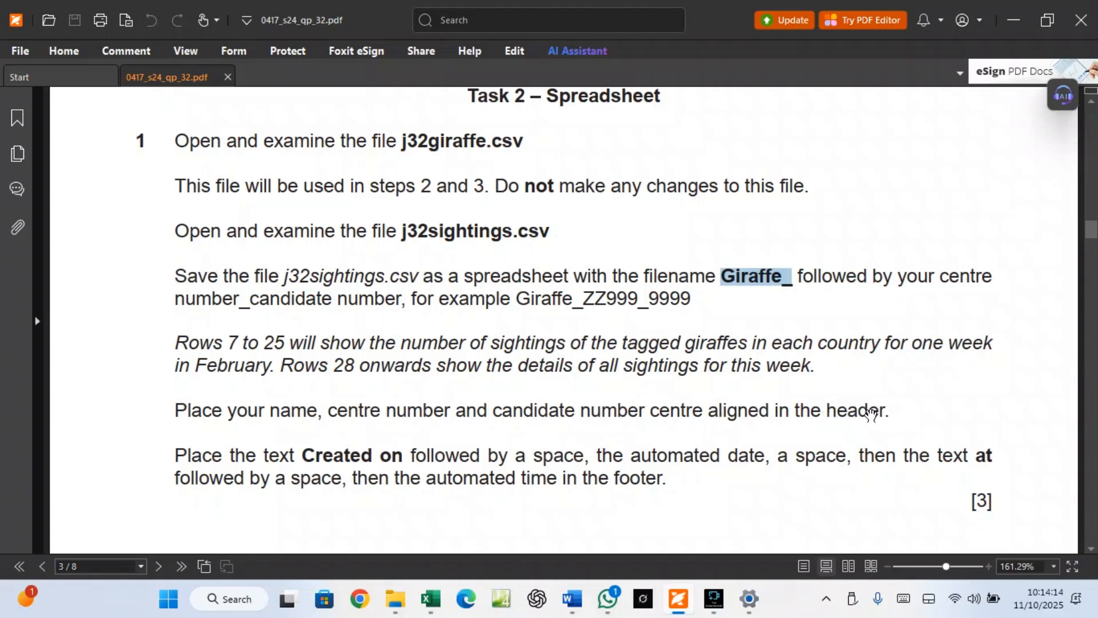
drag(825, 419, 887, 412)
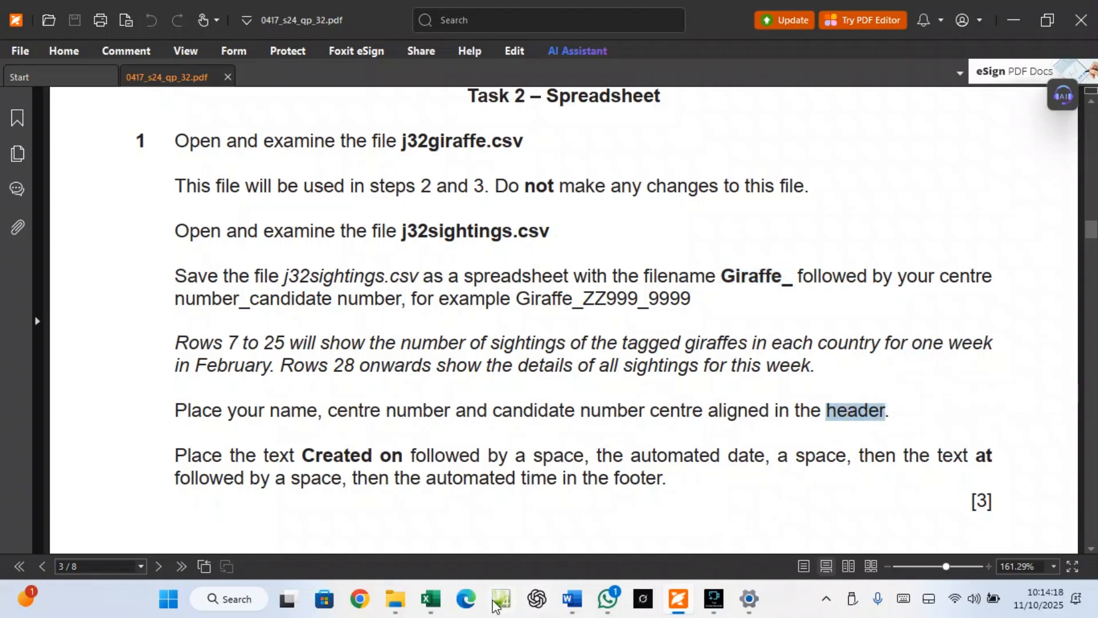
mouse_move(439, 608)
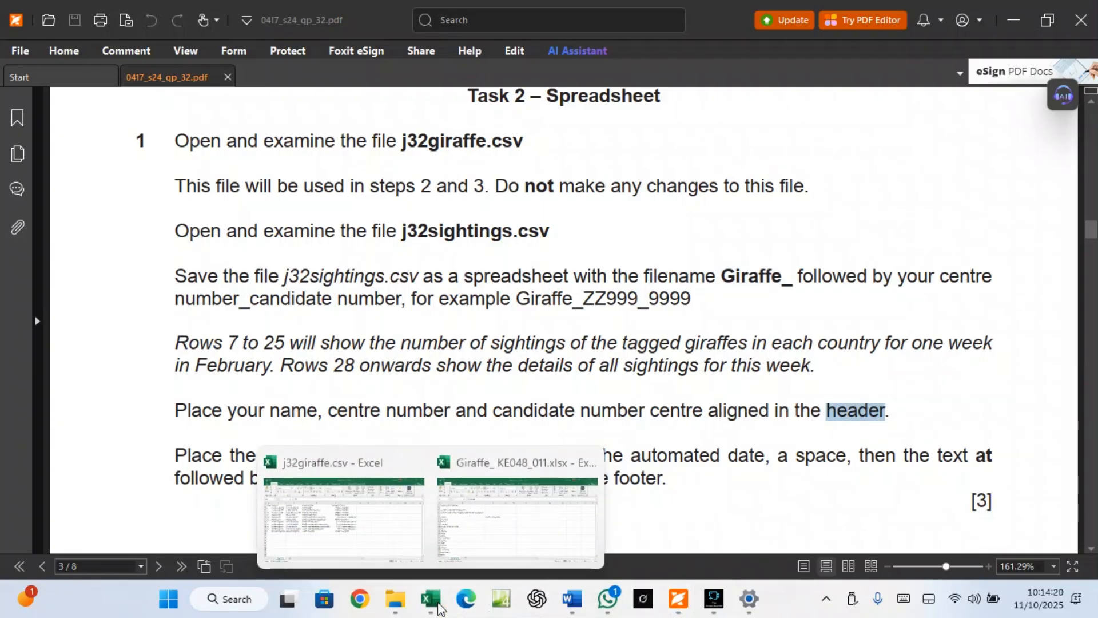
click(469, 558)
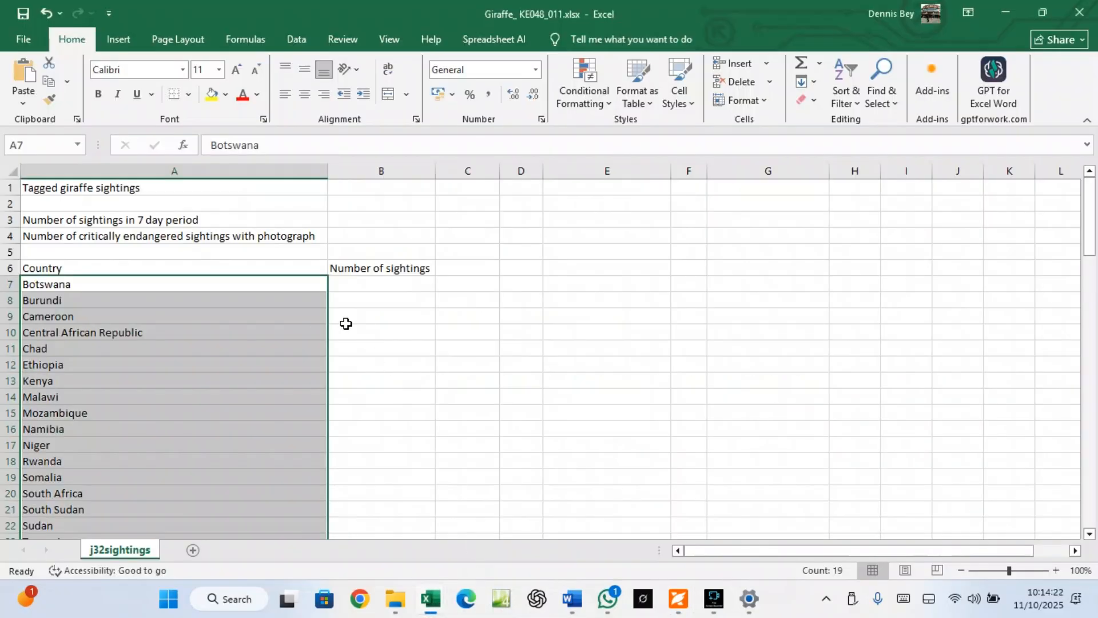
From Print's Page Setup, create a custom header with the candidate's name and numbers in the centre section
click(360, 348)
click(22, 39)
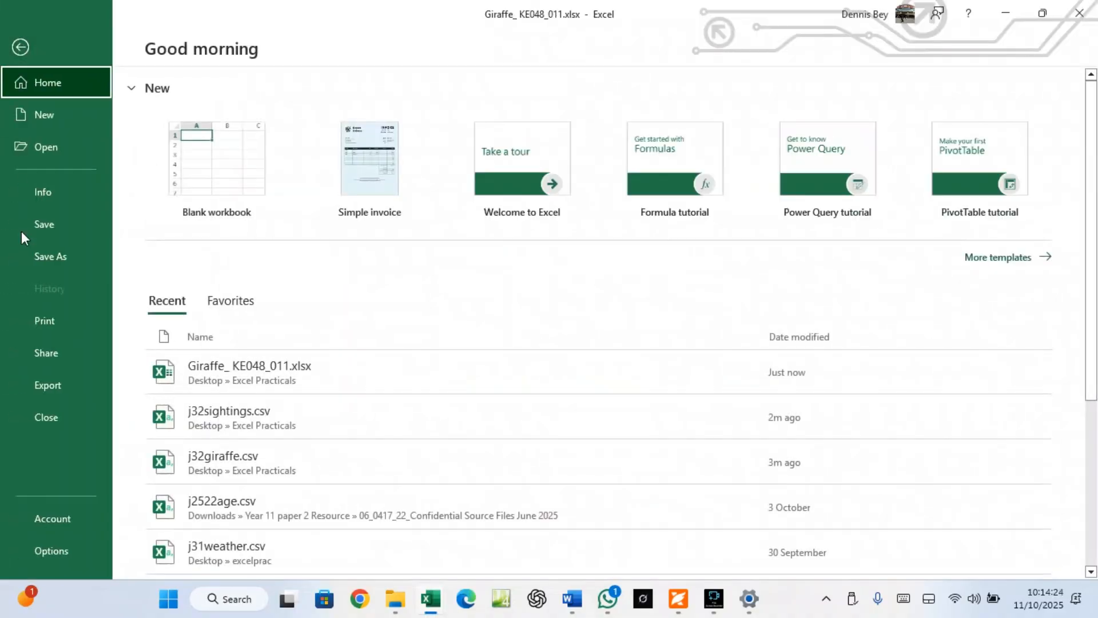
click(25, 317)
click(304, 529)
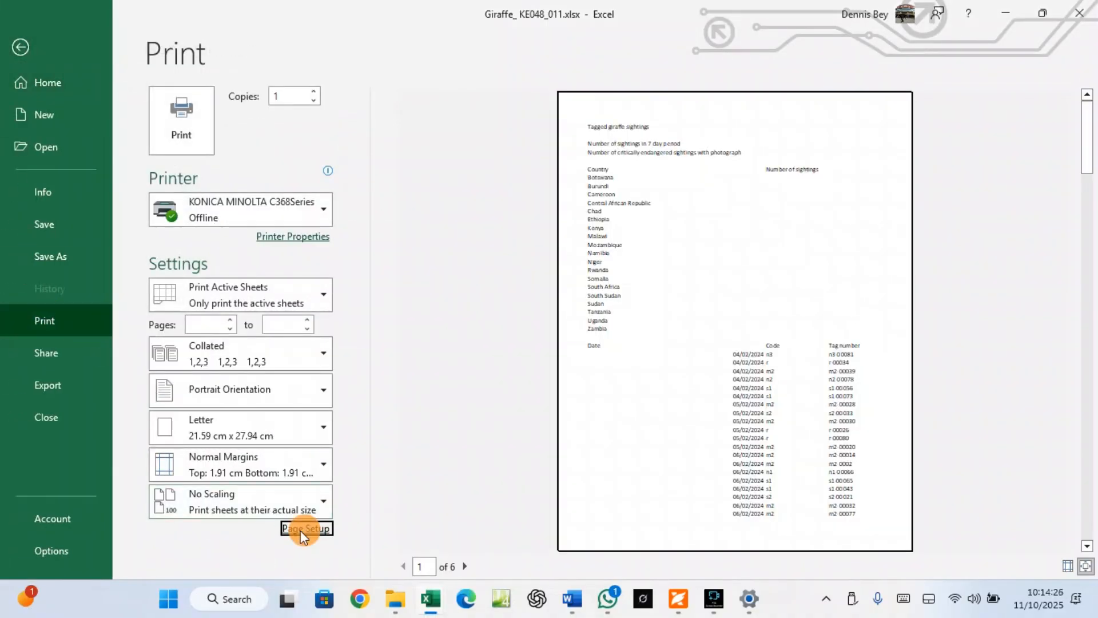
click(780, 162)
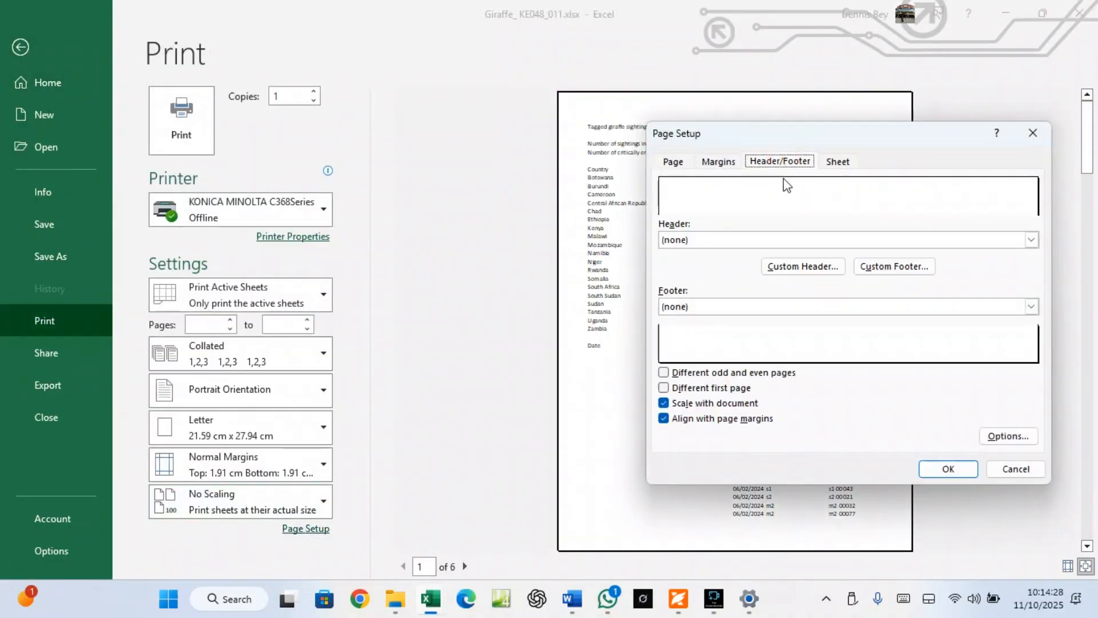
click(807, 269)
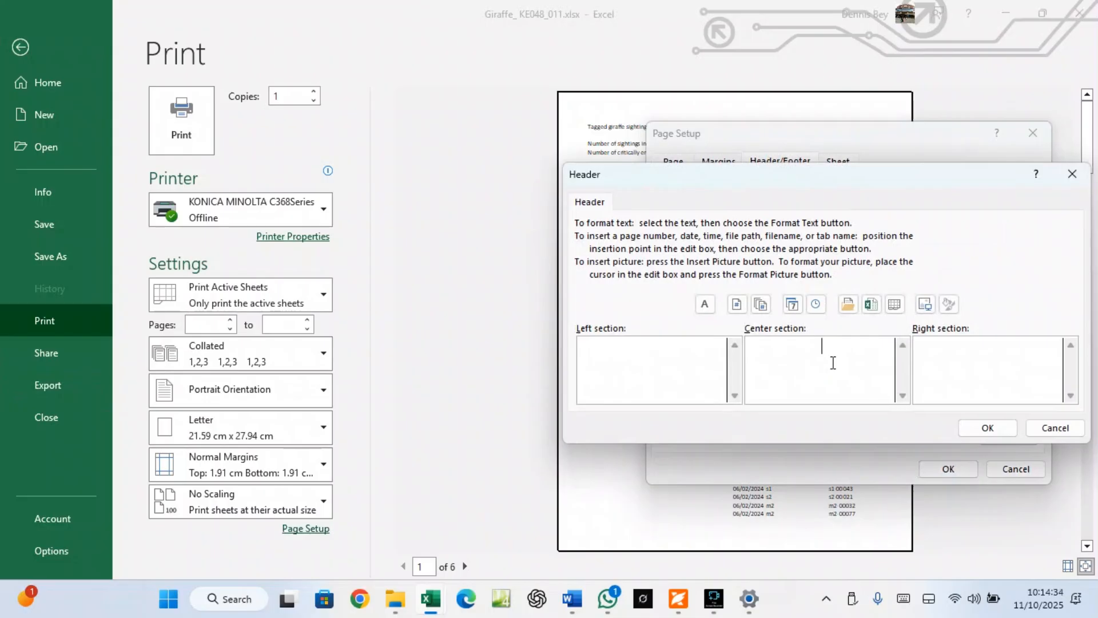
click(833, 363)
Format the centre header text bold, size 12, single underline, and apply the page setup
drag(879, 348, 750, 346)
click(706, 305)
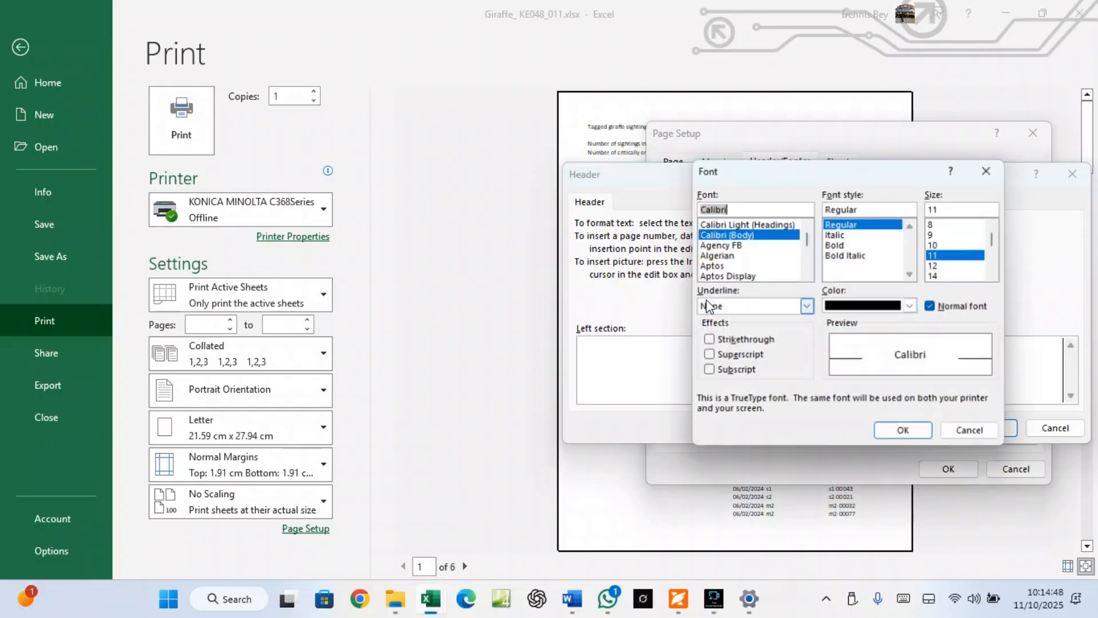
click(836, 244)
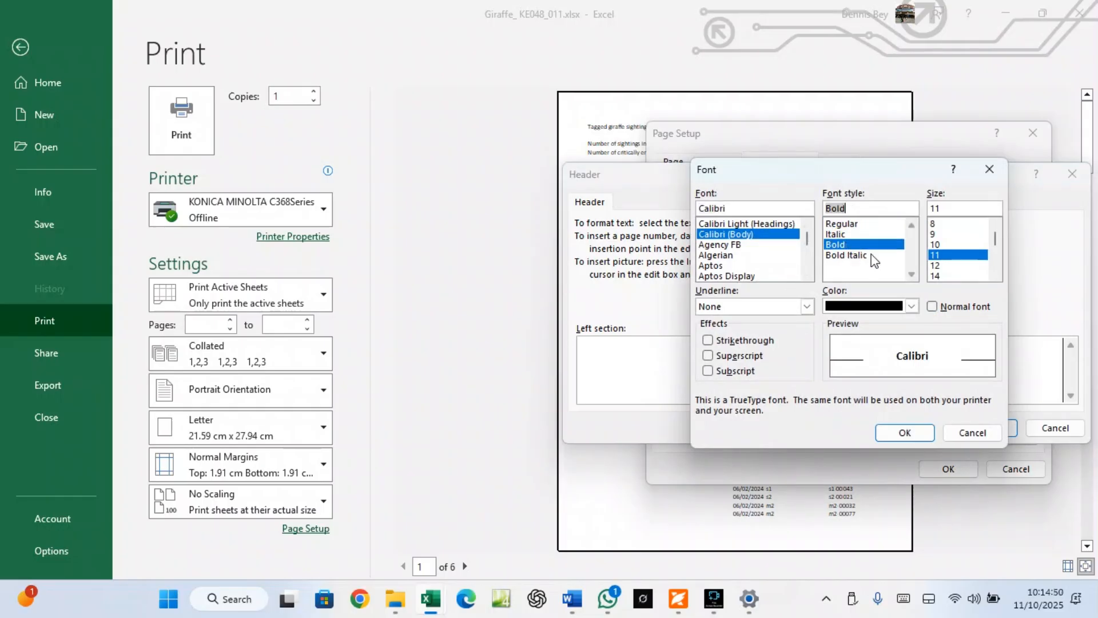
click(936, 265)
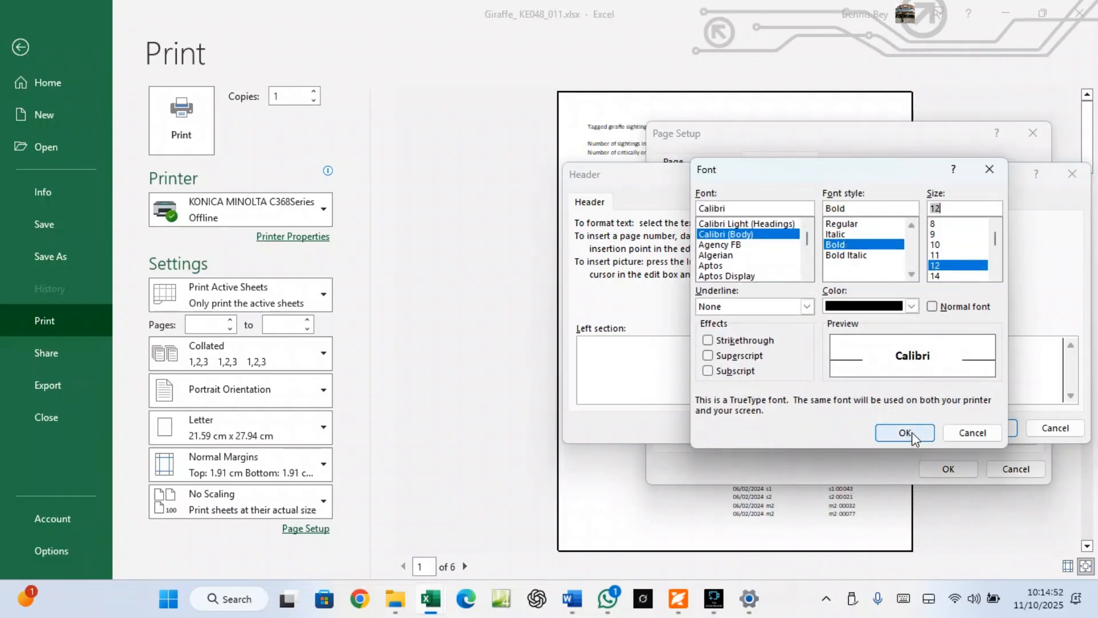
click(710, 311)
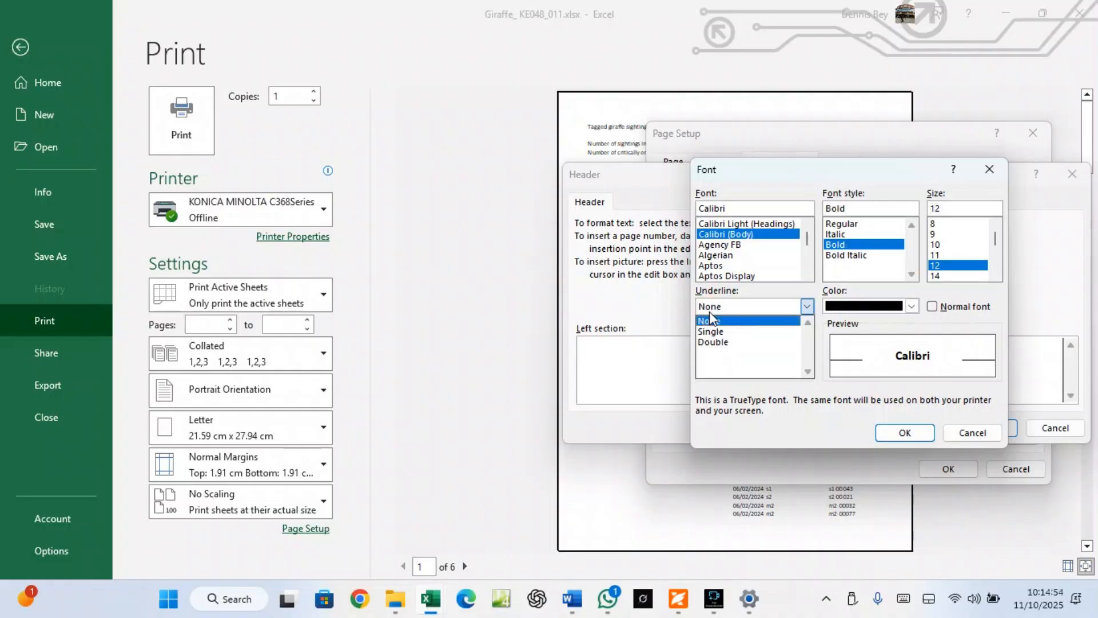
click(709, 331)
click(916, 436)
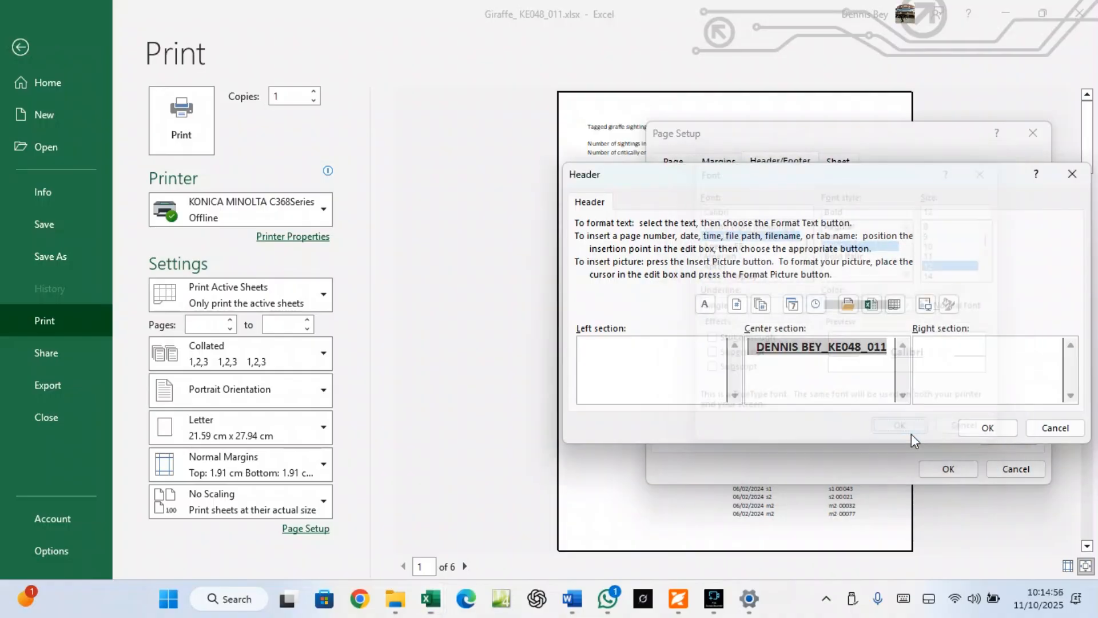
click(1006, 429)
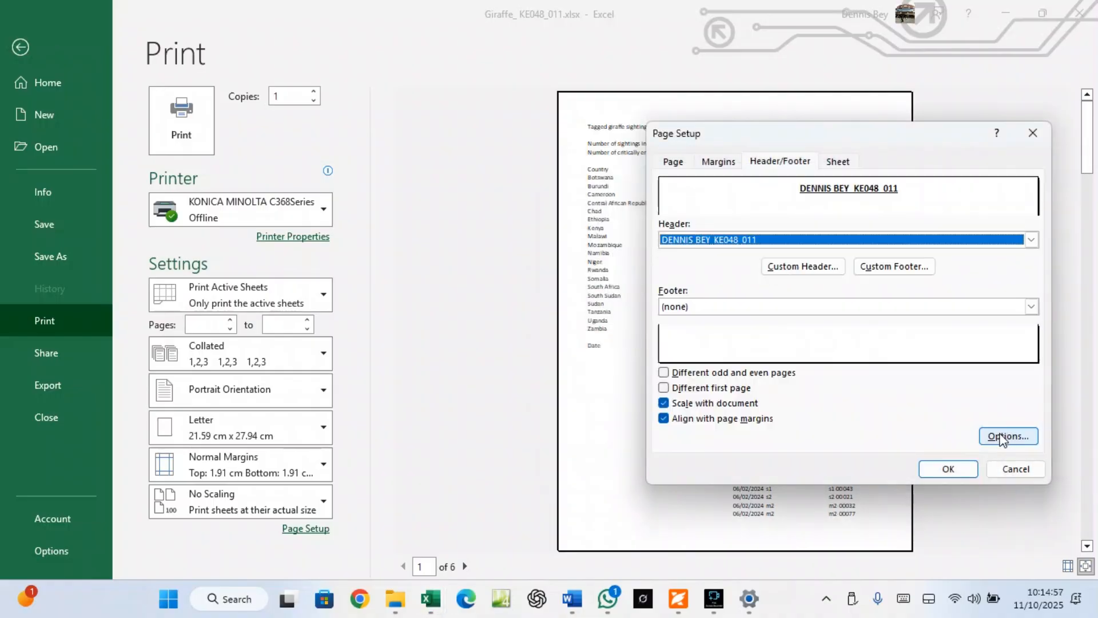
click(962, 464)
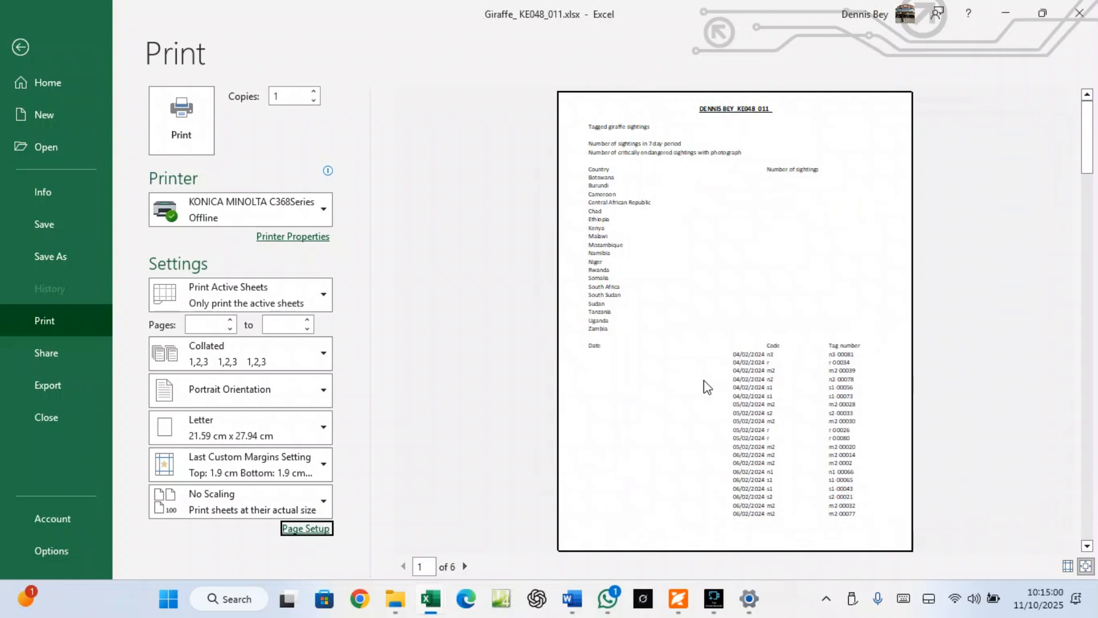
Copy the words 'Created on' from the exam paper's footer instruction and go back to Excel
click(675, 599)
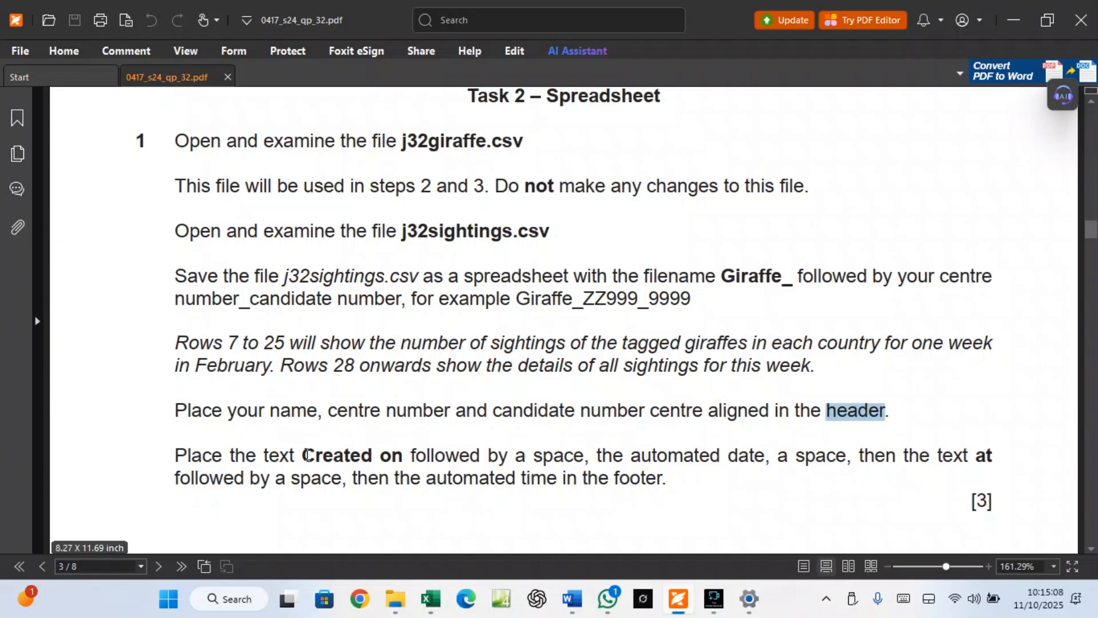
drag(307, 454, 398, 455)
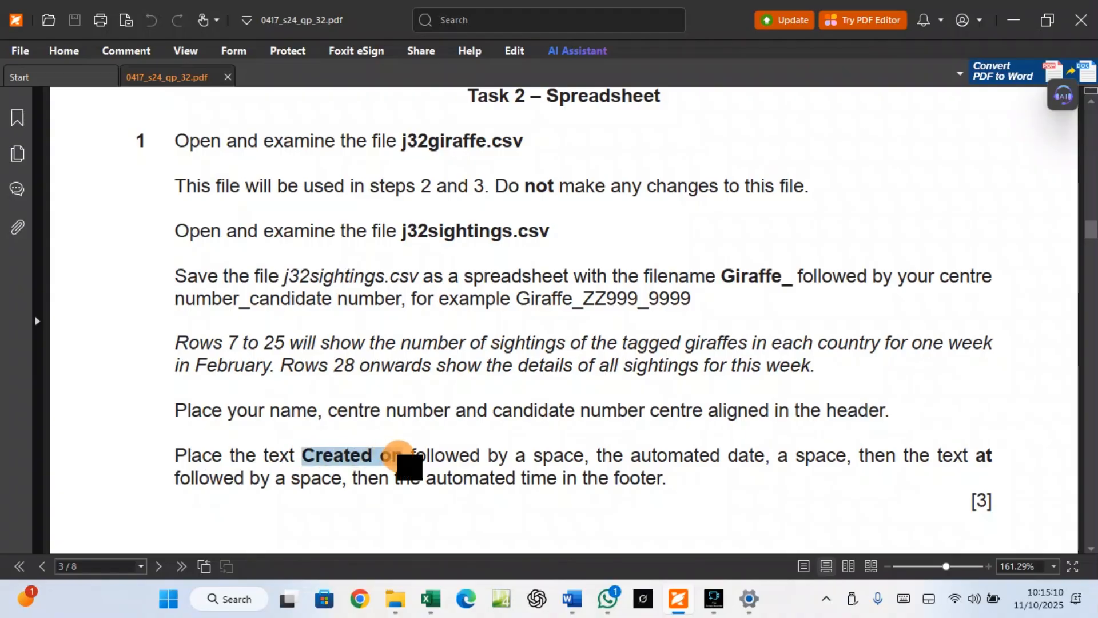
right_click(393, 456)
click(433, 277)
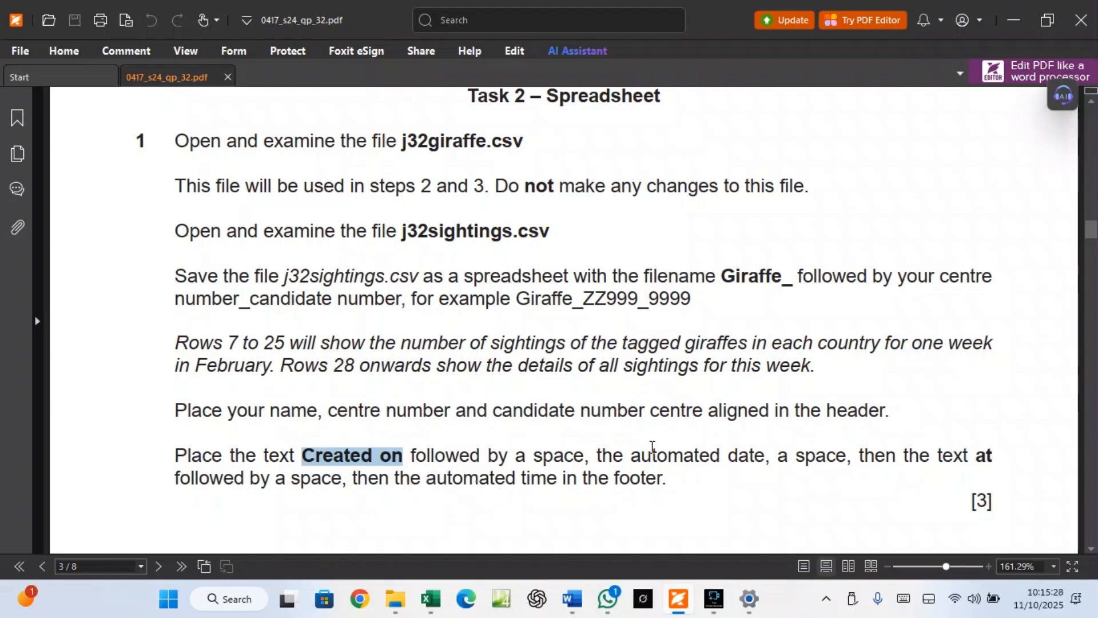
click(442, 604)
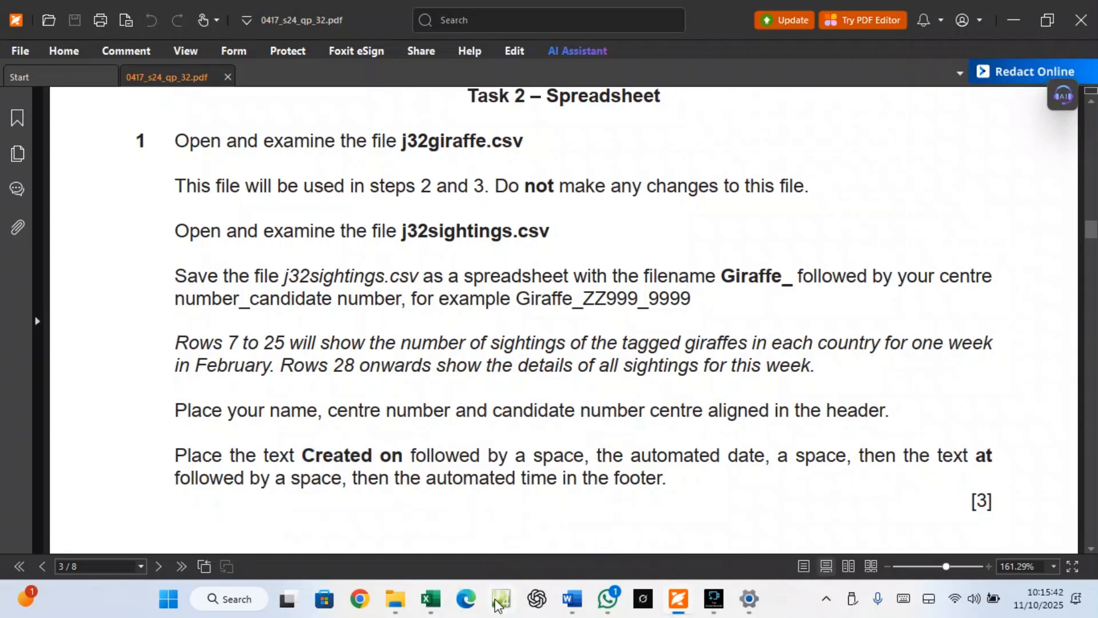
Start a custom centre footer with the pasted 'Created on' followed by the automatic date
mouse_move(430, 599)
click(508, 543)
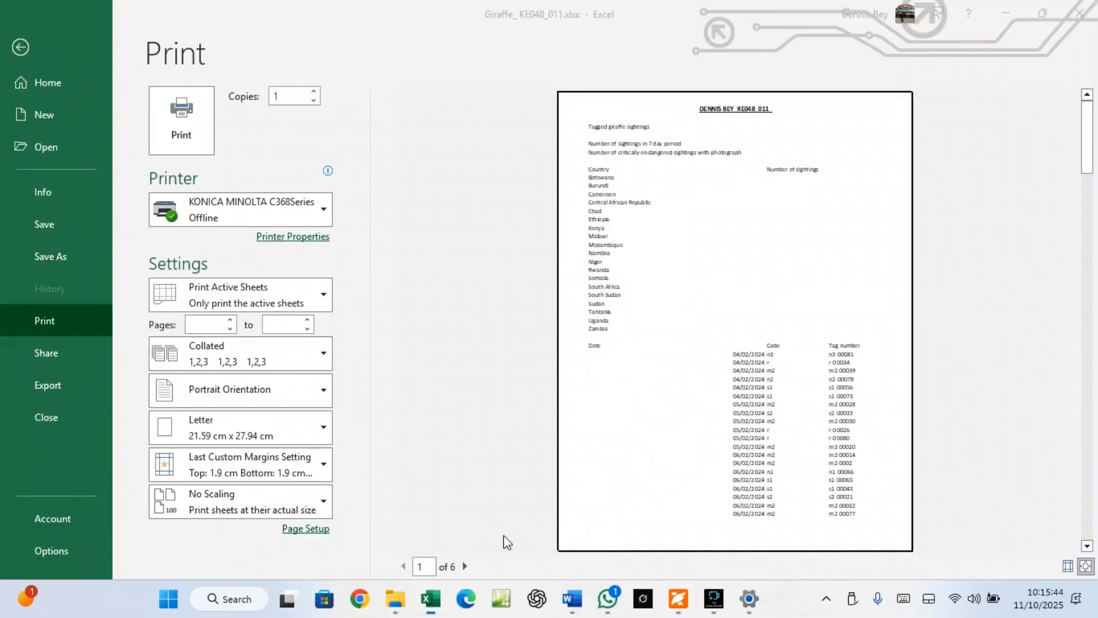
click(306, 528)
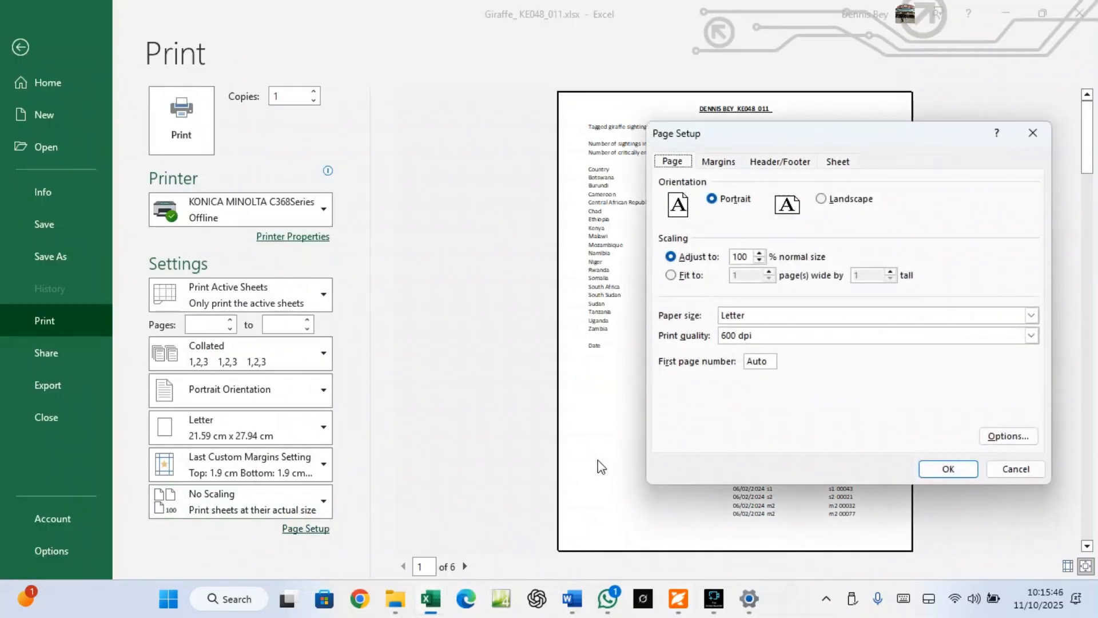
click(787, 165)
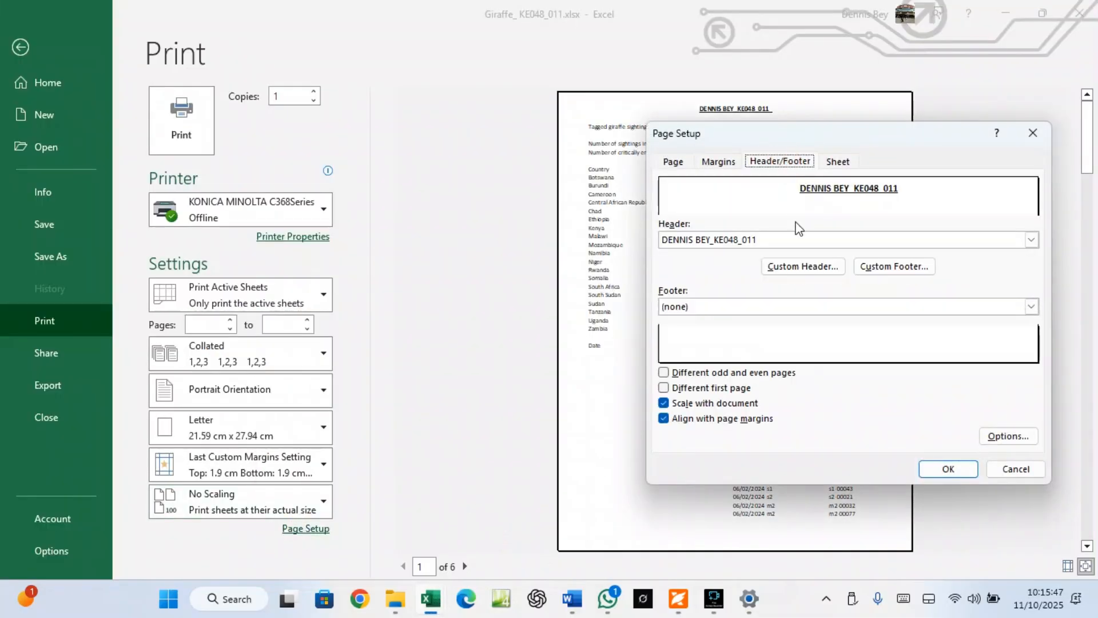
click(881, 270)
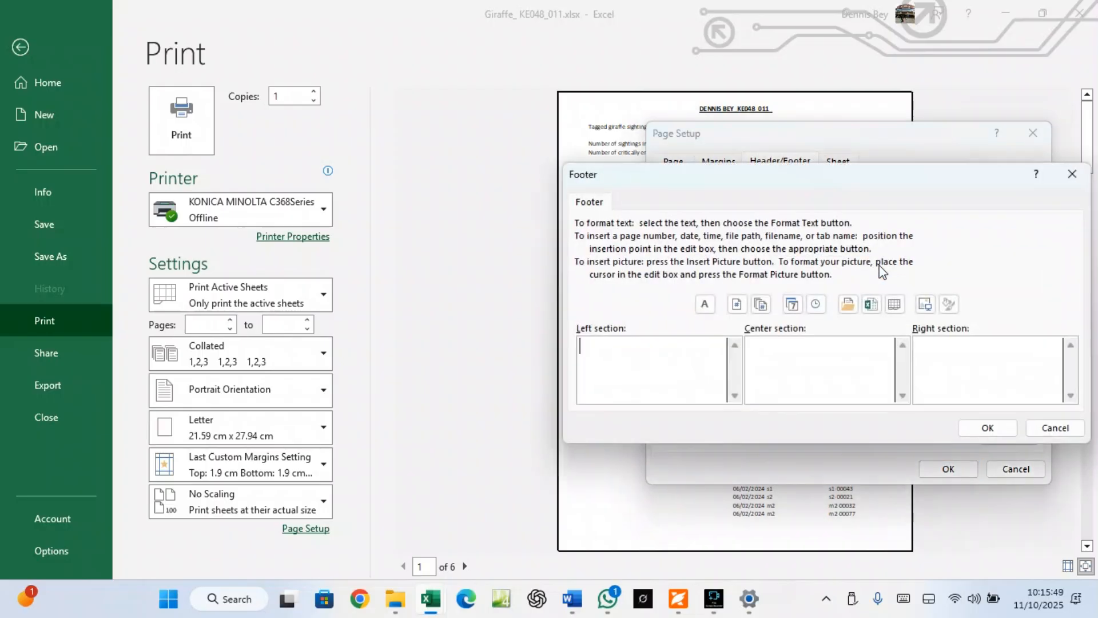
right_click(819, 346)
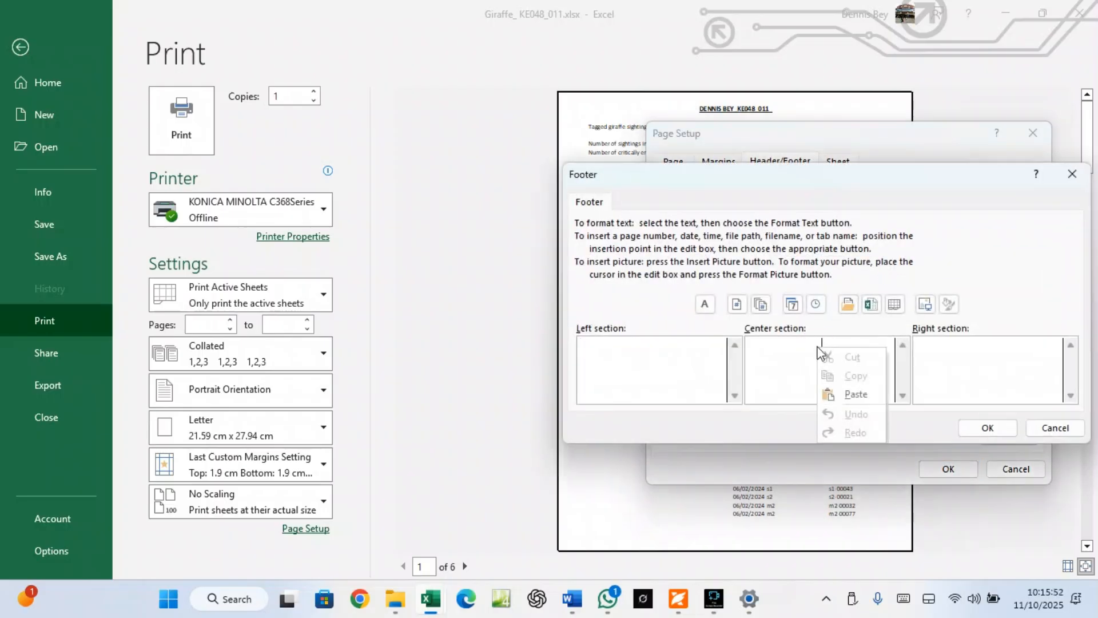
click(853, 394)
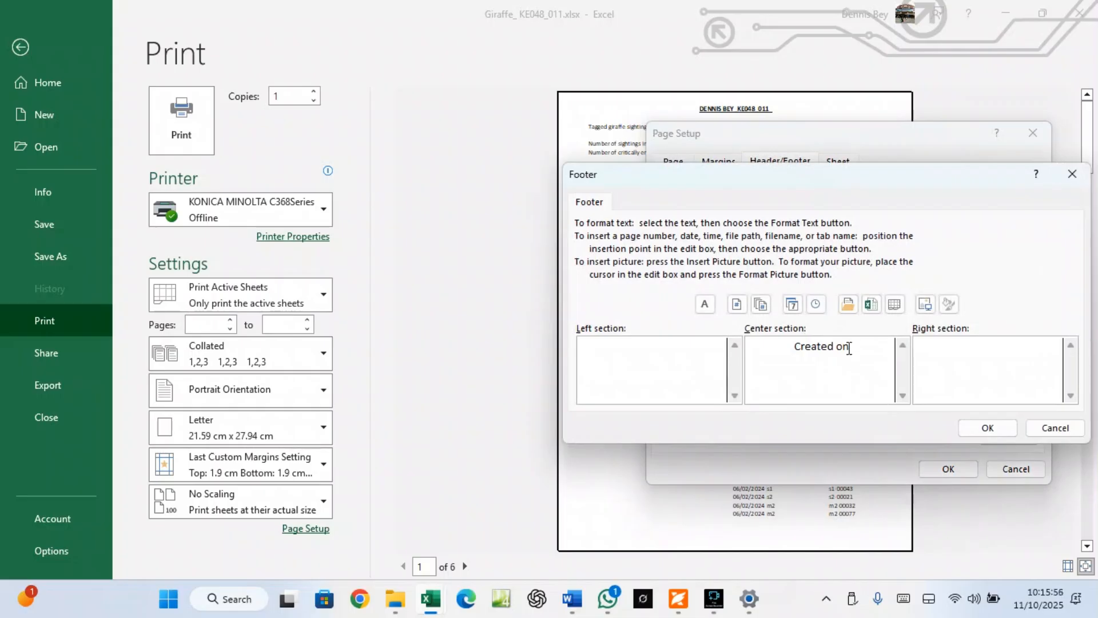
click(792, 305)
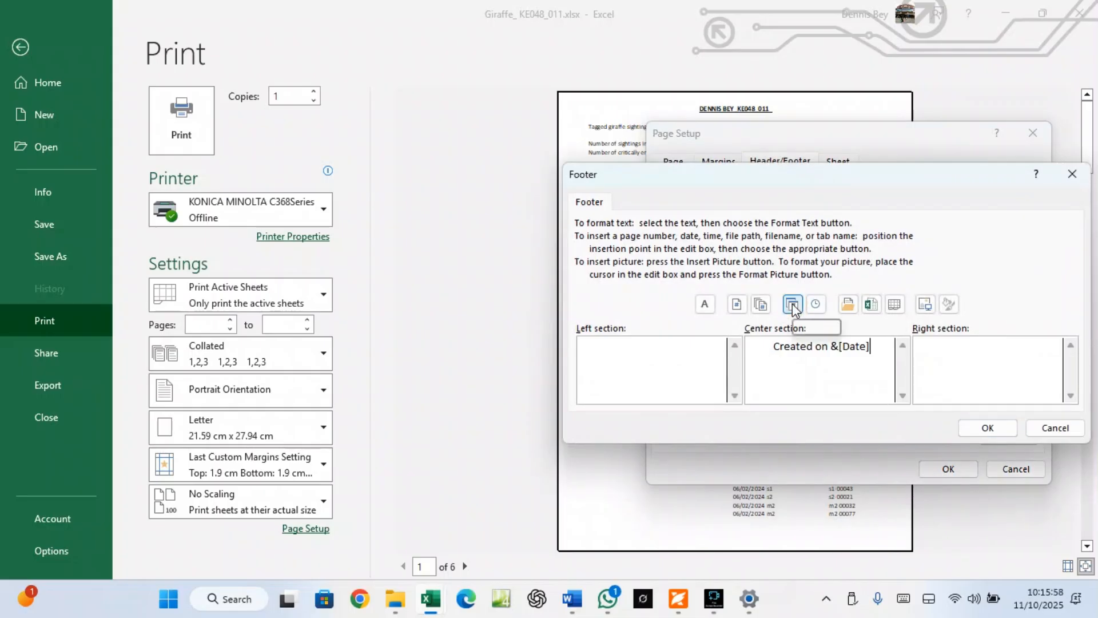
Add 'at' and the automatic time after the date in the centre footer
click(673, 610)
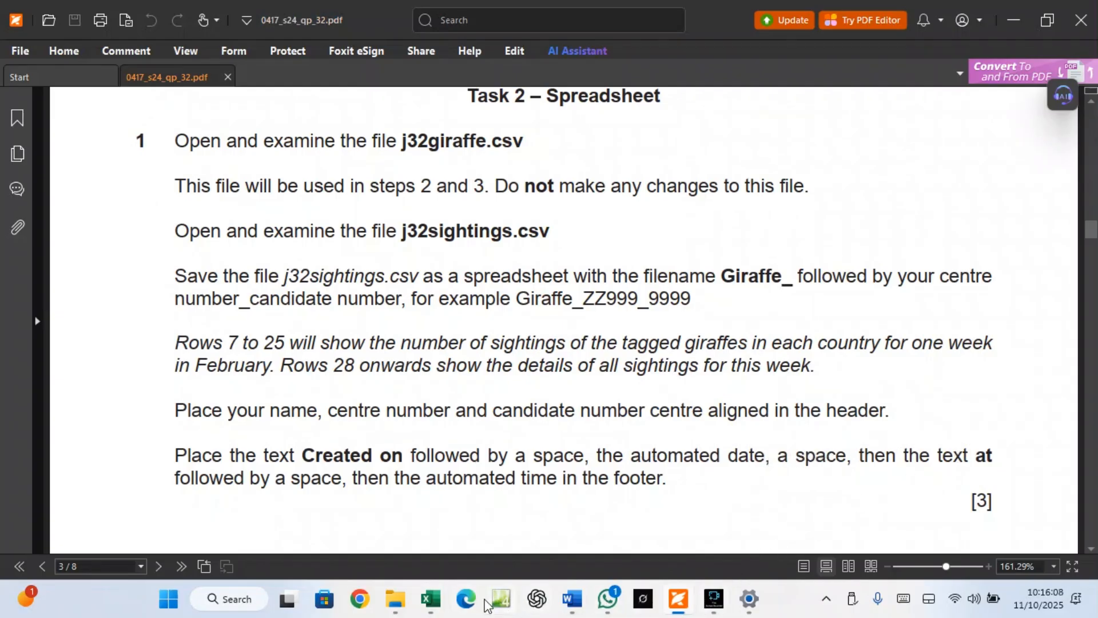
mouse_move(430, 599)
click(509, 555)
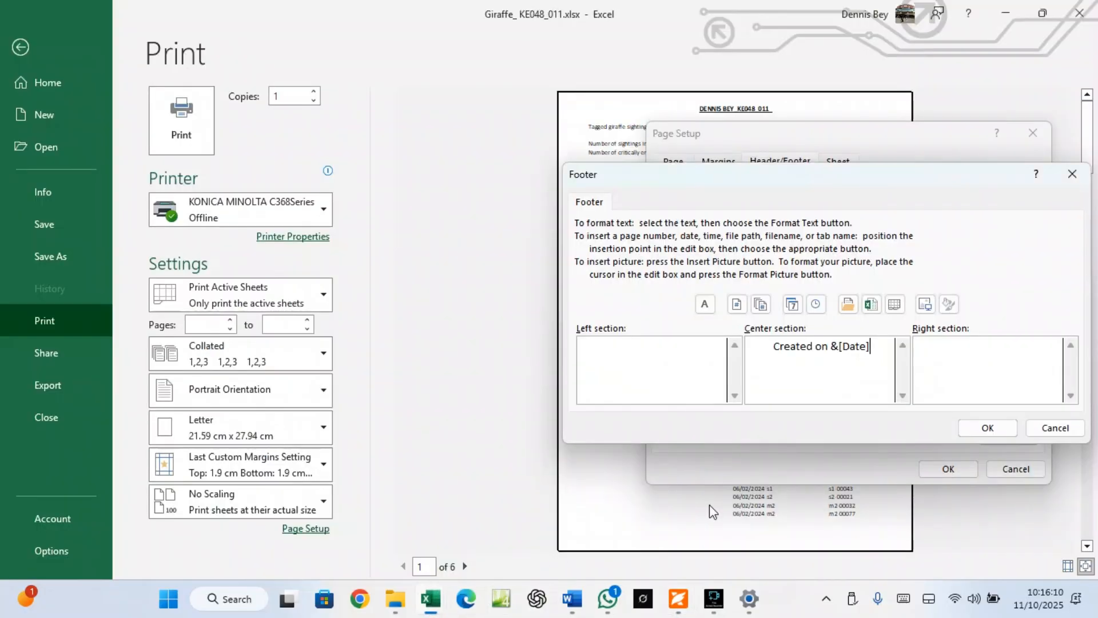
text(a)
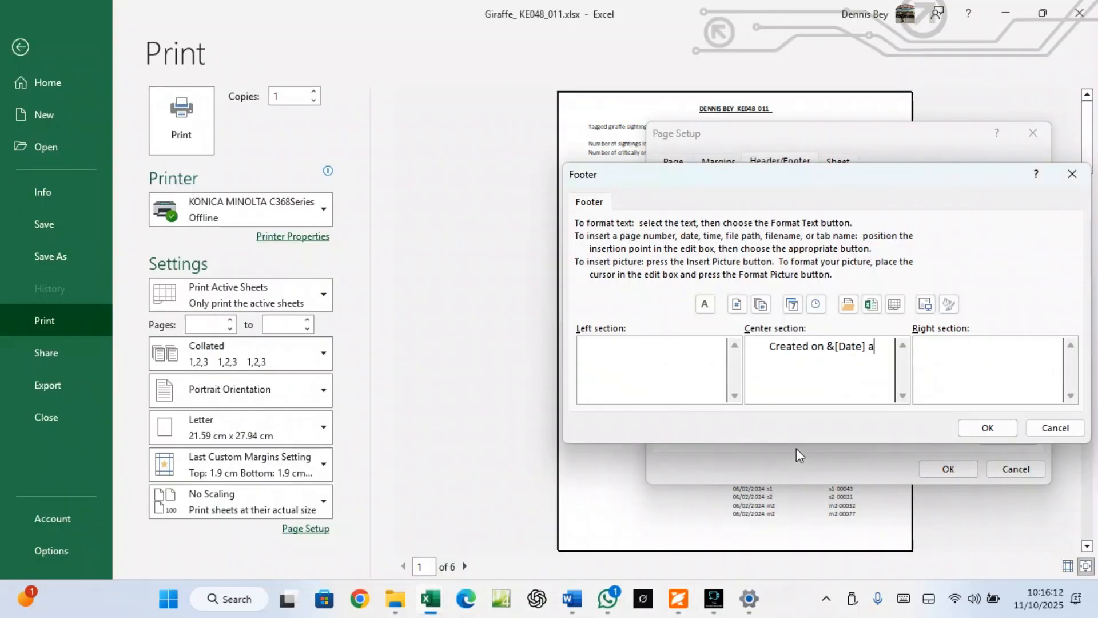
text(y)
key(BackSpace)
text(t)
click(690, 598)
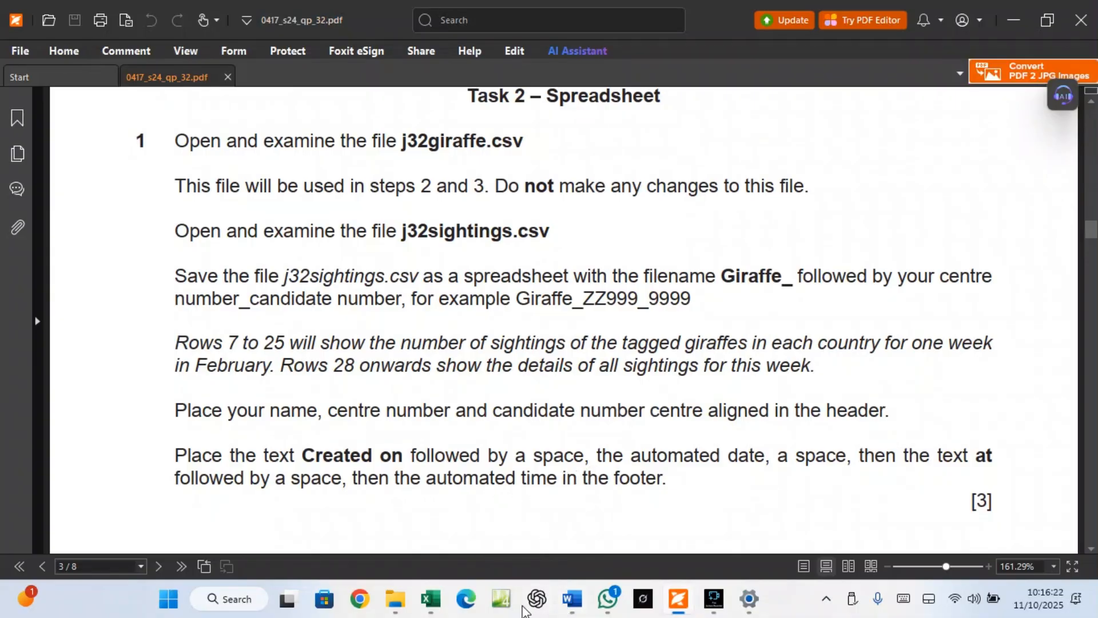
mouse_move(439, 599)
click(510, 547)
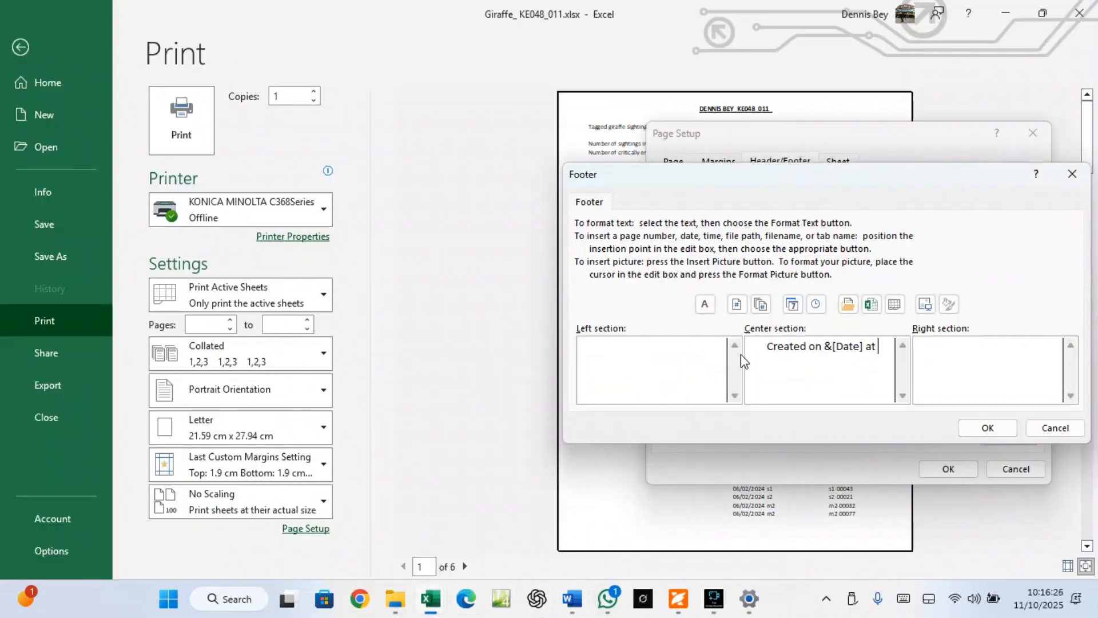
click(817, 305)
Format the centre footer text Bold, size 12, and apply the page setup
drag(857, 374, 749, 345)
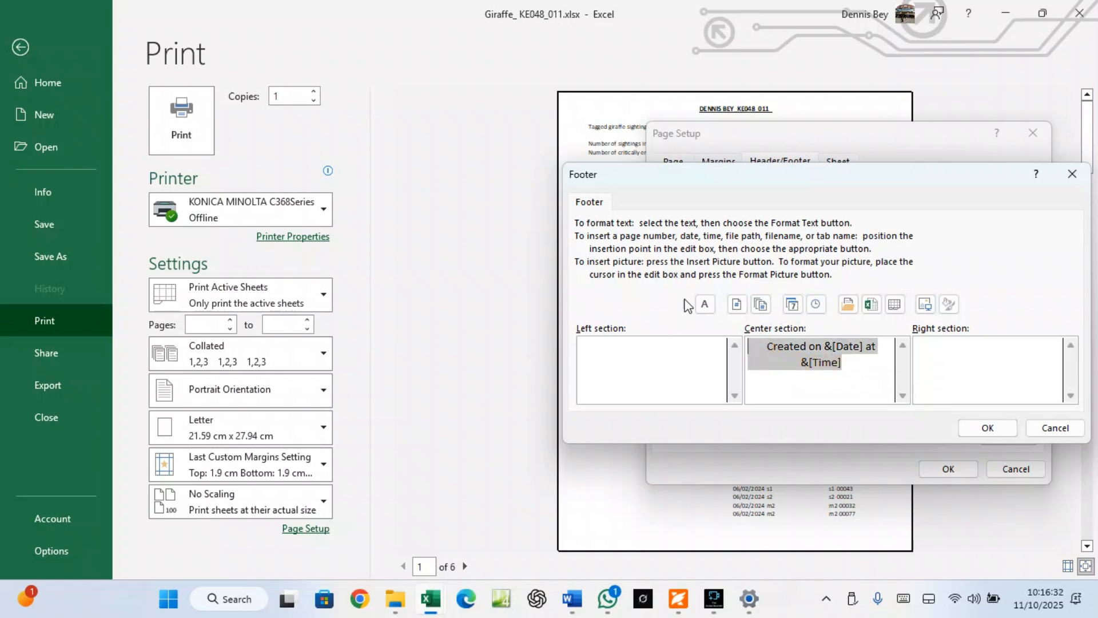
click(705, 305)
click(840, 245)
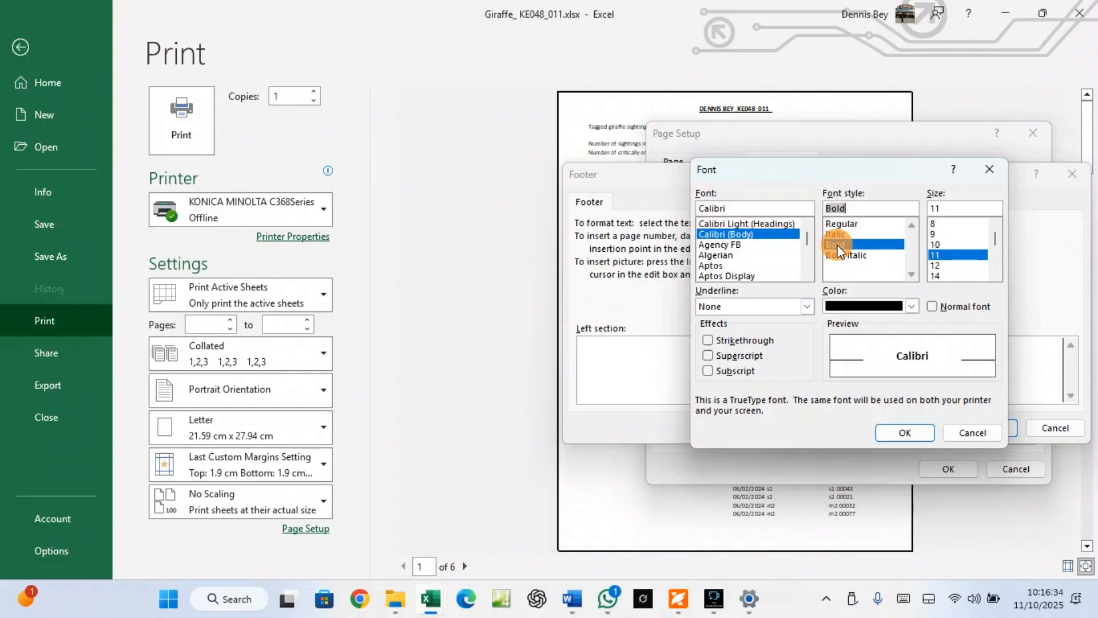
click(938, 276)
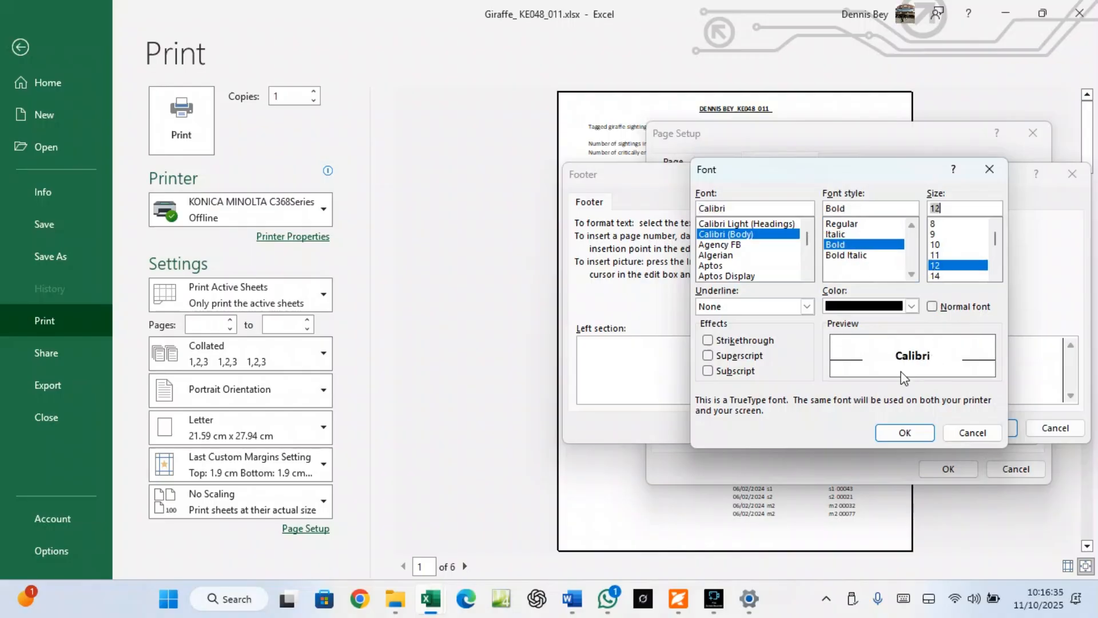
click(906, 433)
click(982, 428)
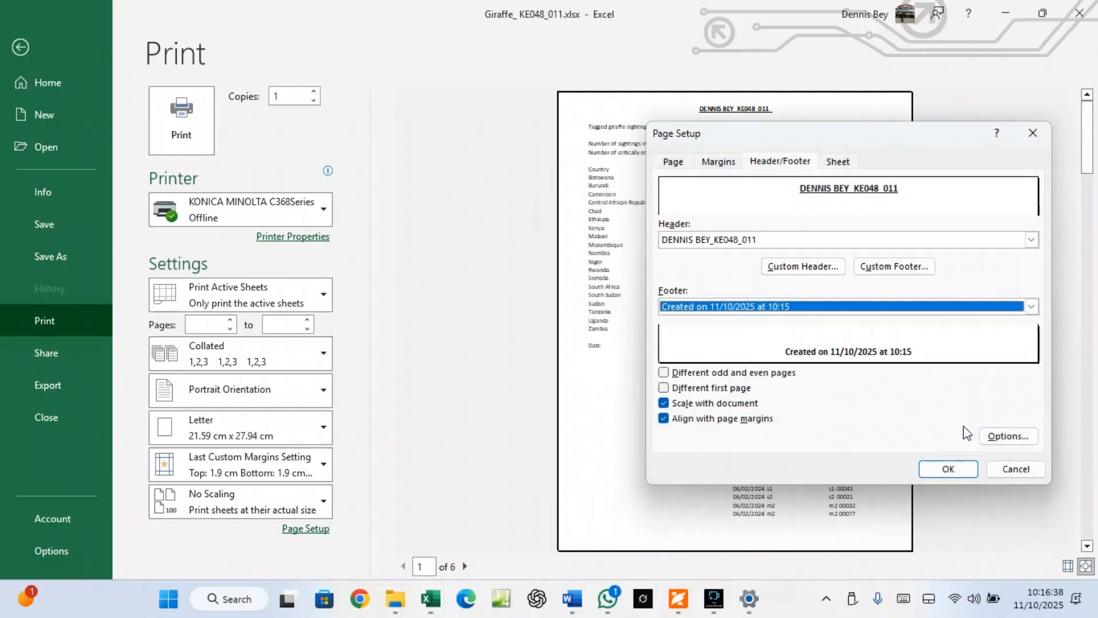
click(948, 469)
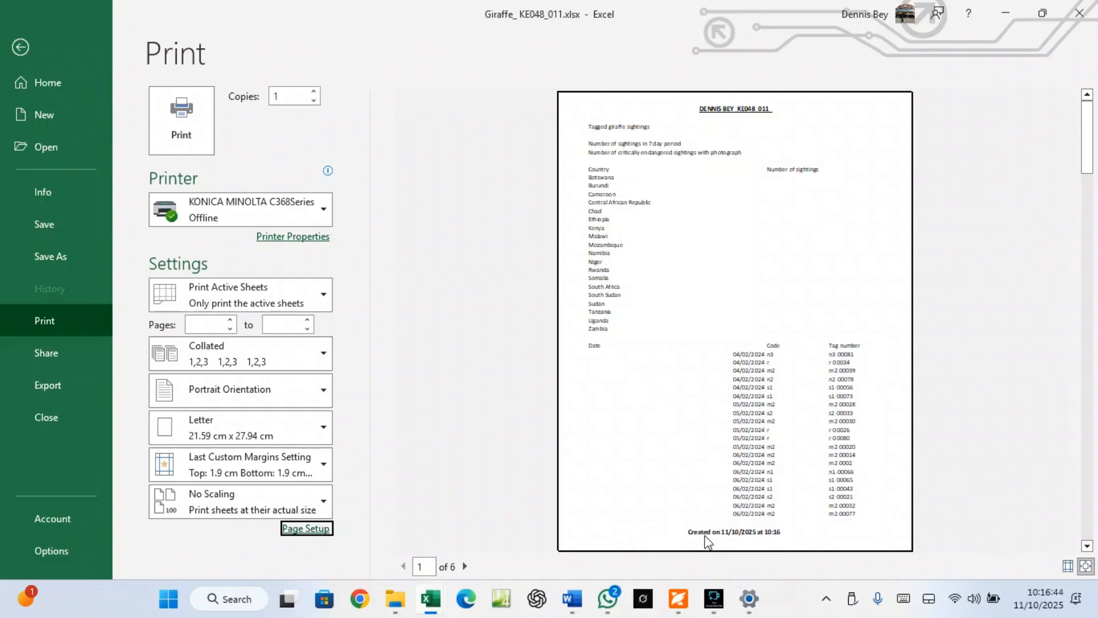
Leave the print preview for the worksheet and bring the exam PDF to the front
click(22, 49)
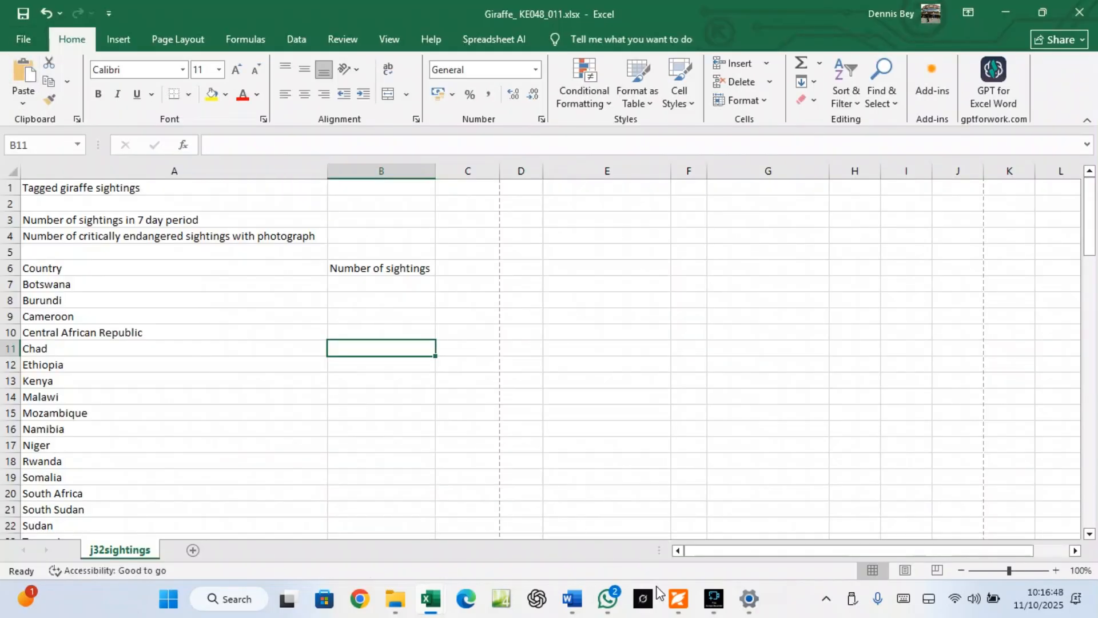
click(676, 596)
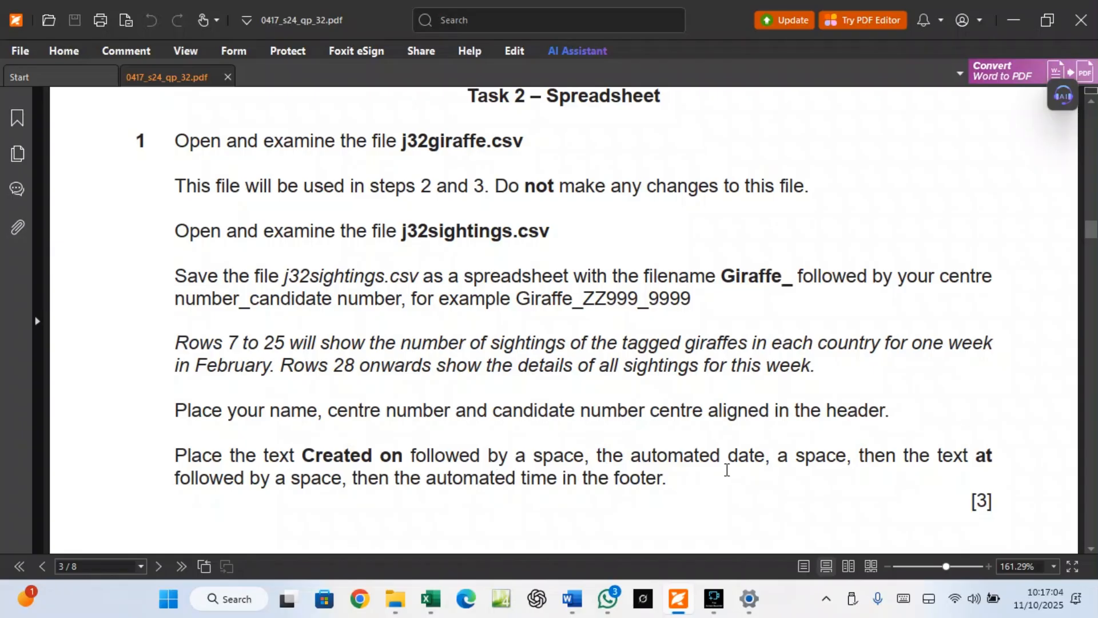
Scroll the exam paper to steps 2–6 and close the accidentally opened Expression Web
scroll(727, 469, down, 5)
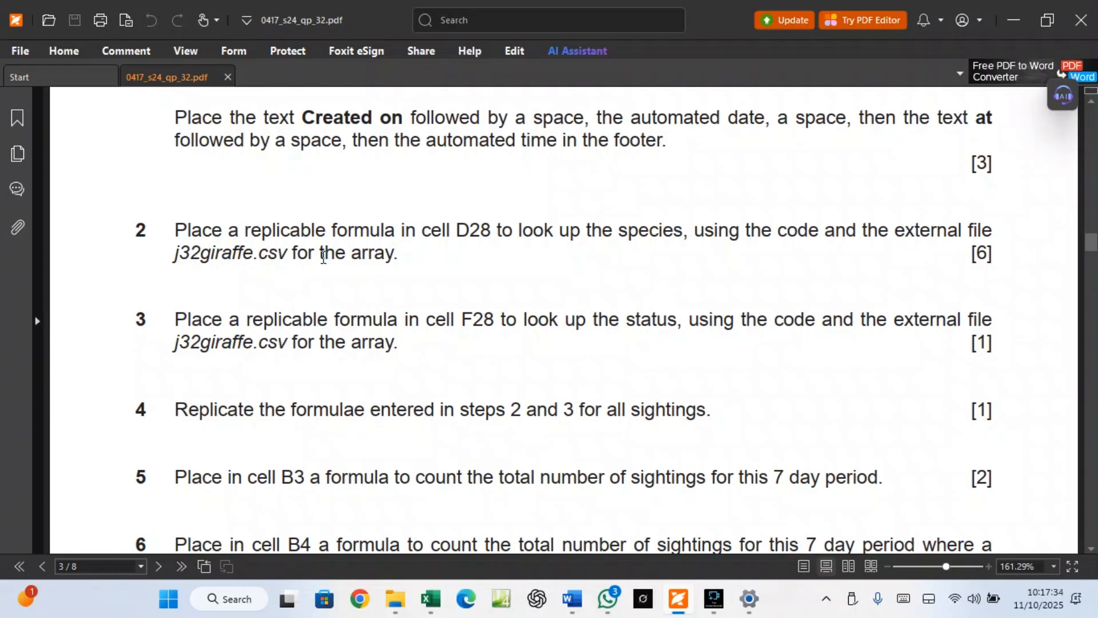
click(500, 600)
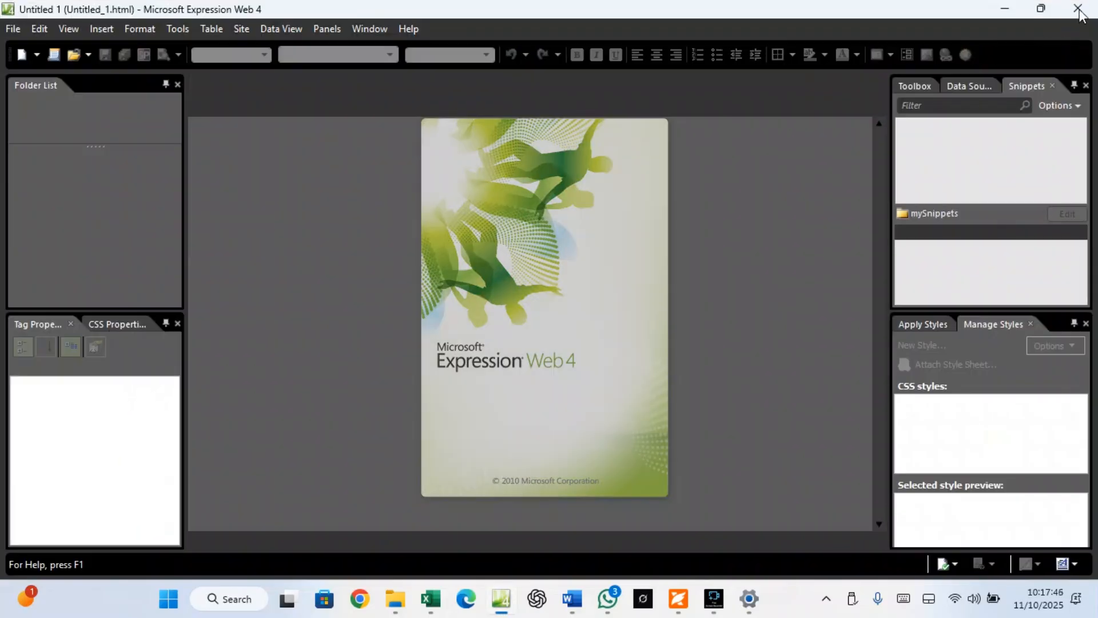
click(1082, 17)
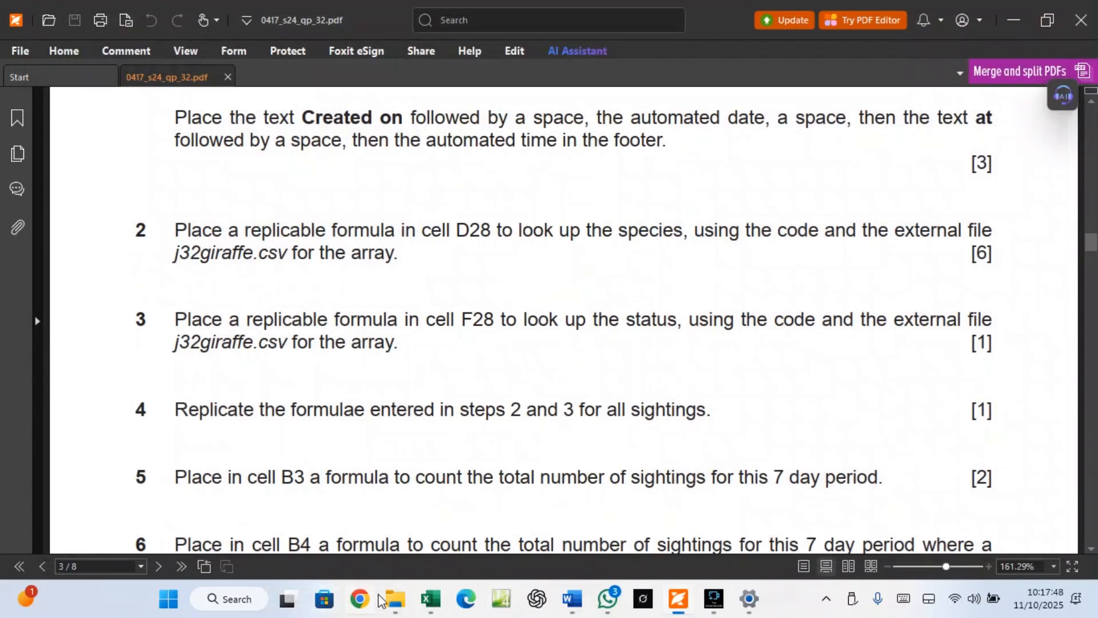
Begin =VLOOKUP( in D28 using the code in B28 as the lookup value
mouse_move(431, 603)
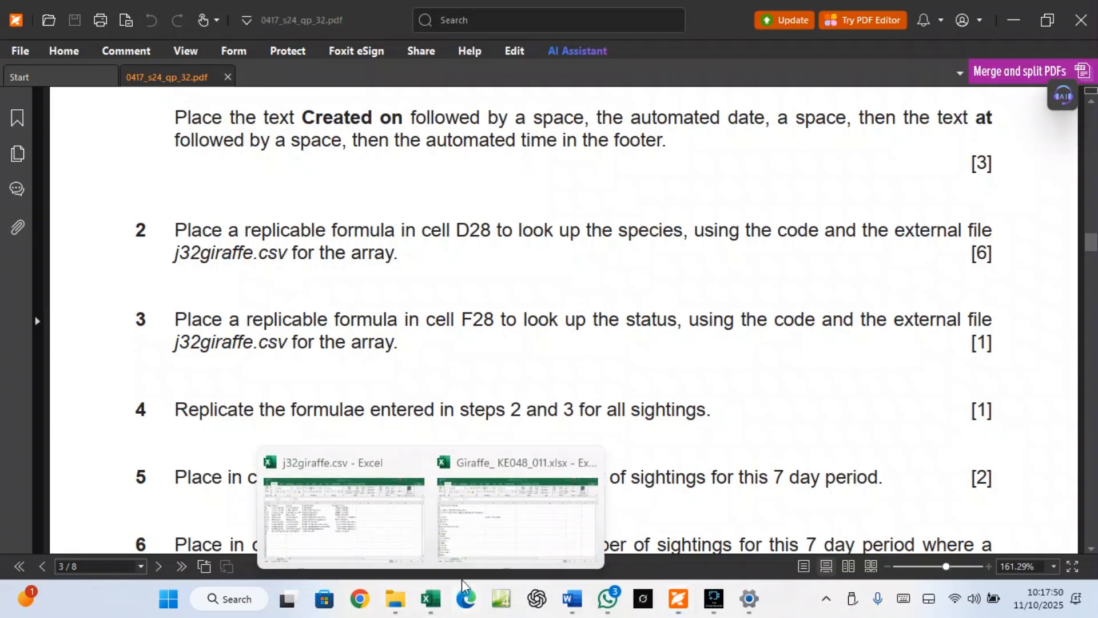
click(463, 536)
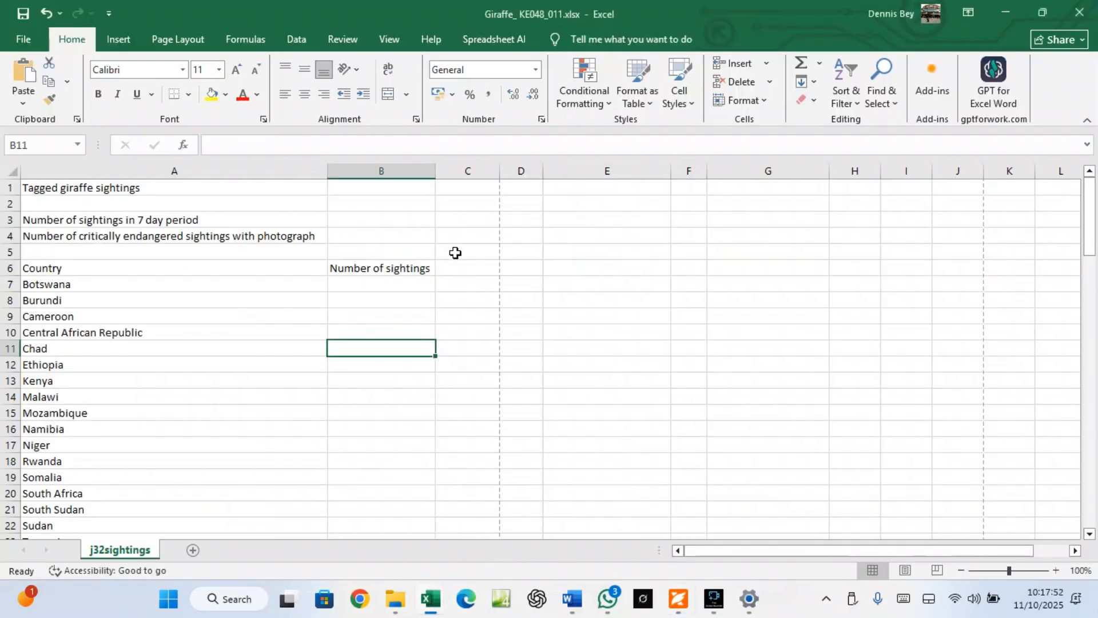
scroll(503, 491, down, 4)
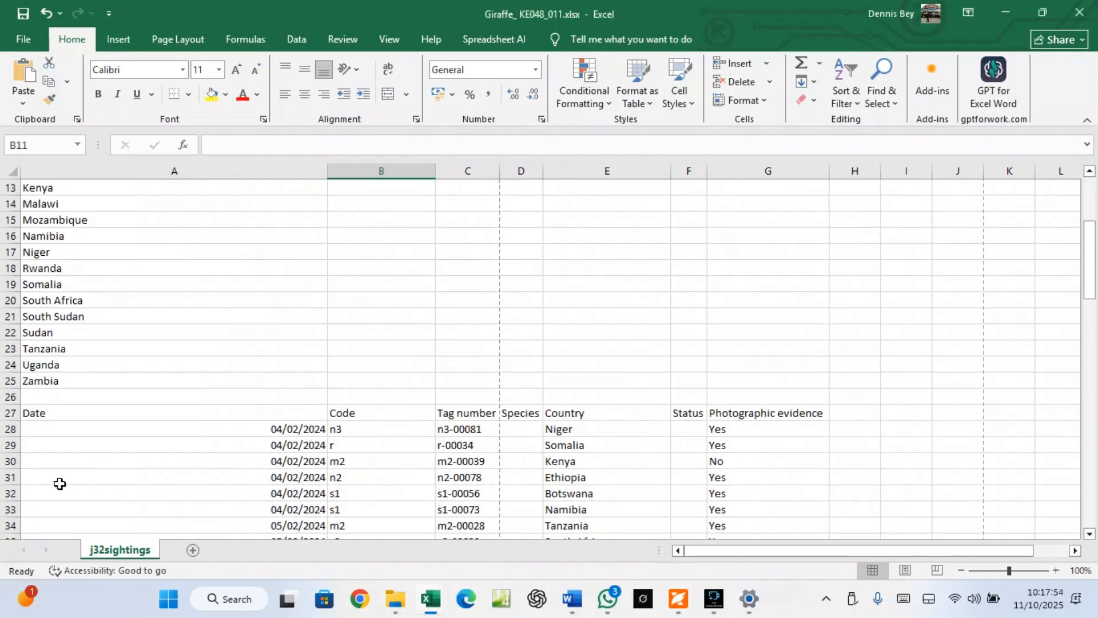
click(513, 429)
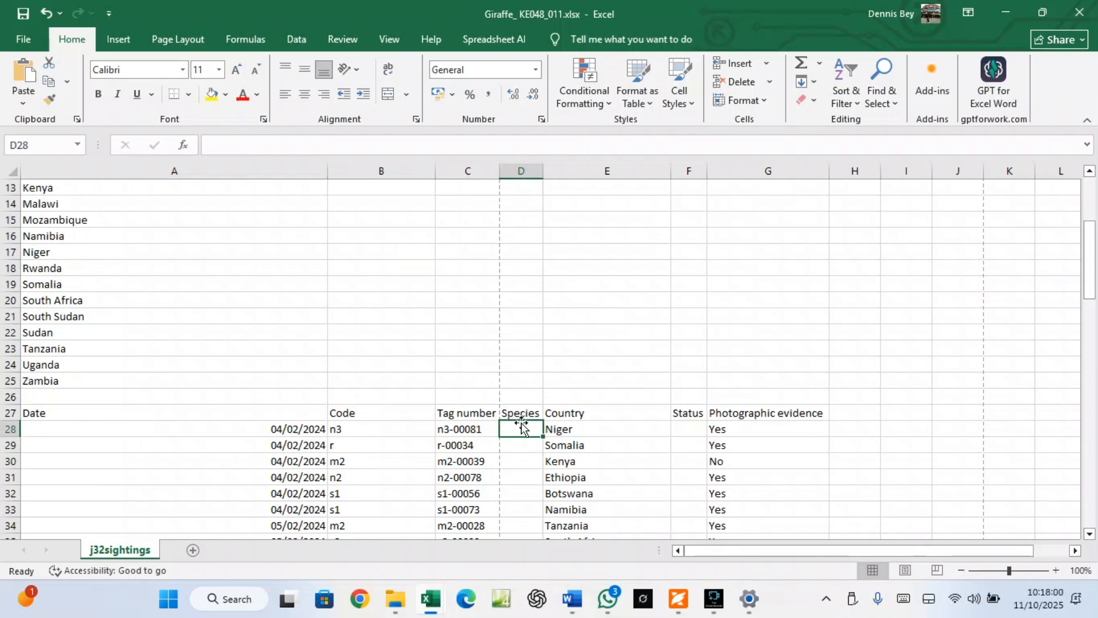
click(342, 432)
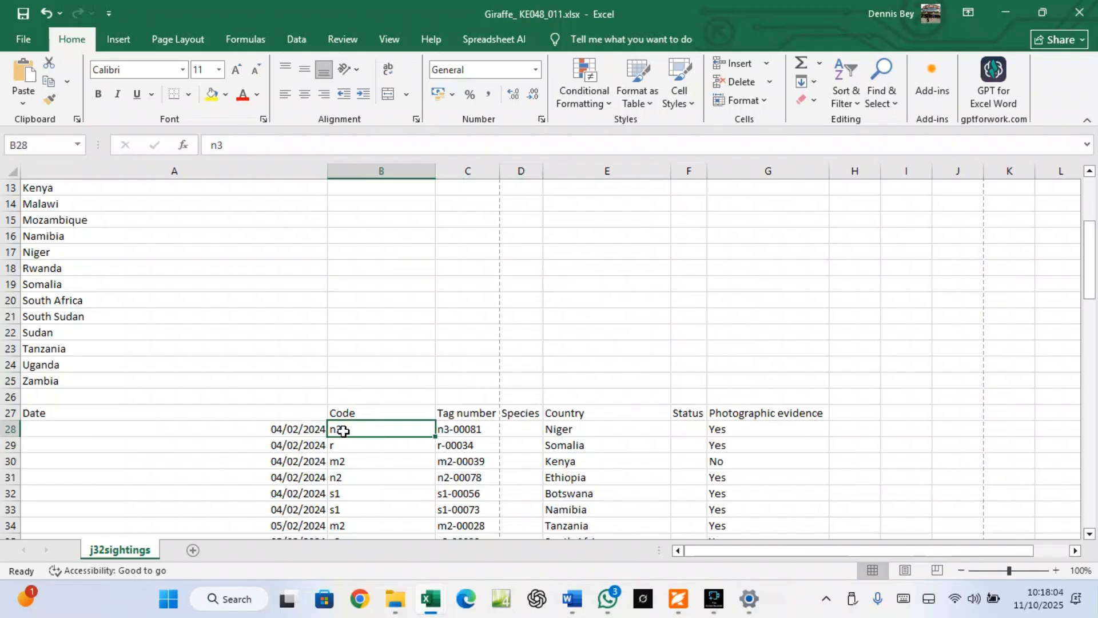
click(514, 428)
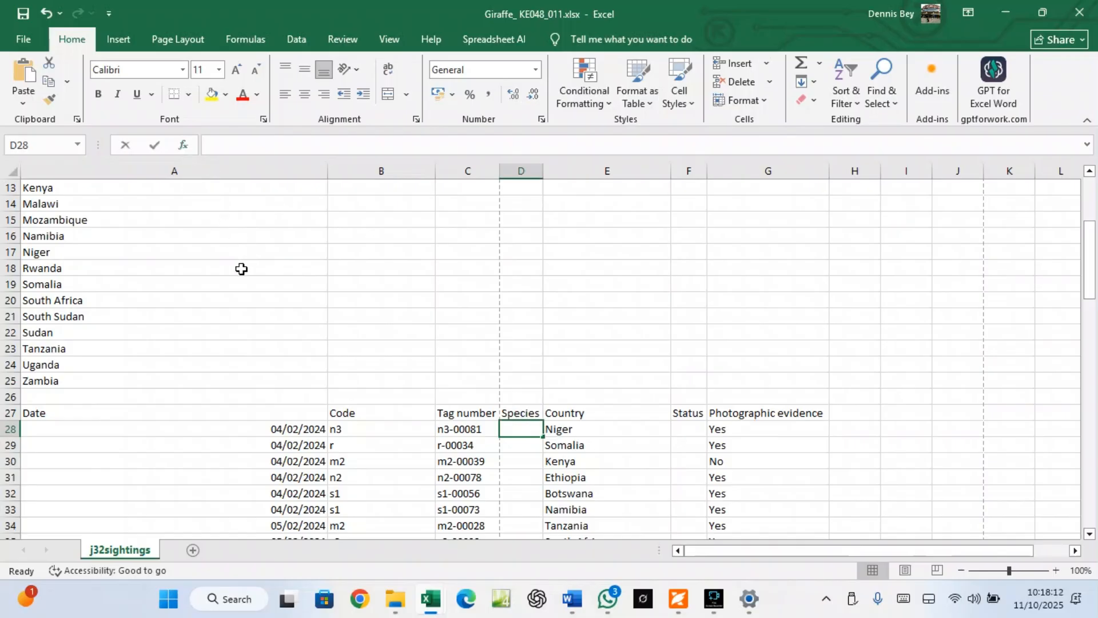
text(=vlook)
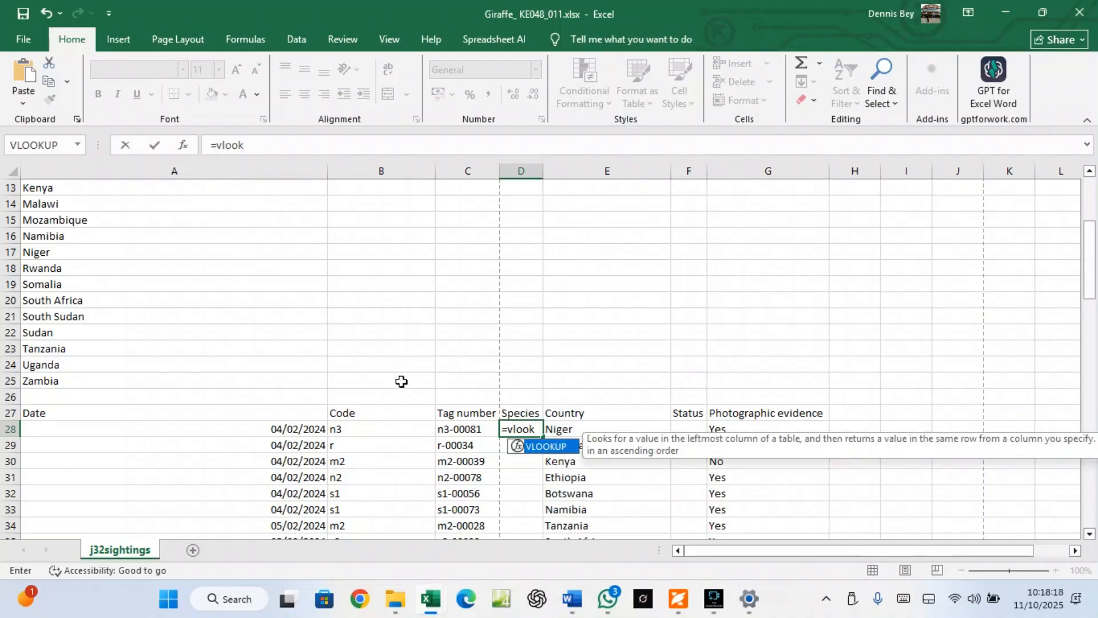
double_click(541, 447)
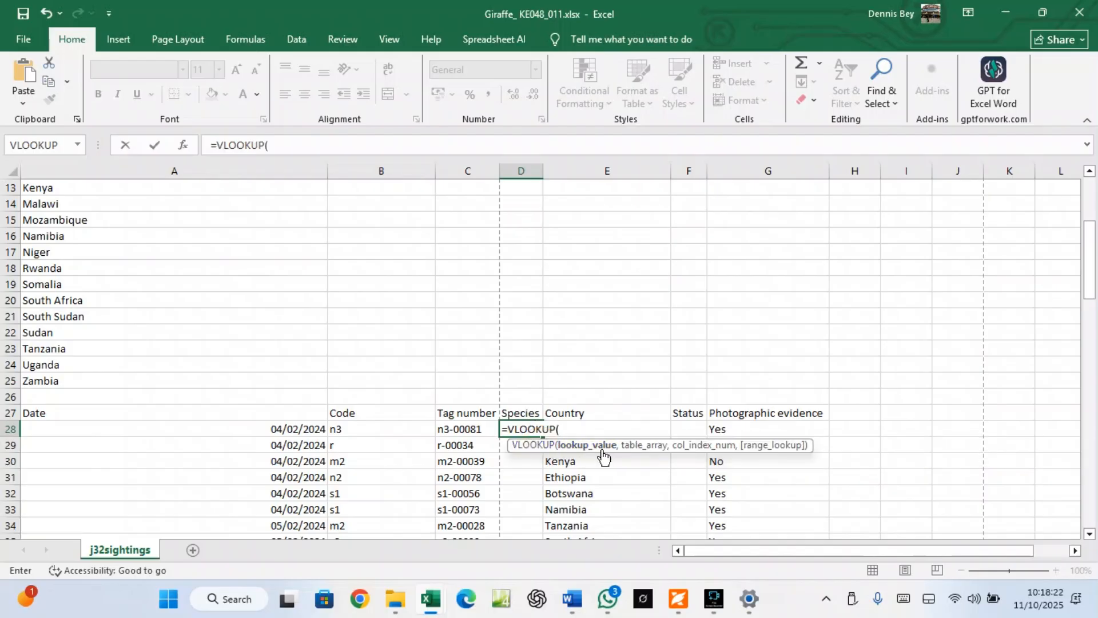
click(351, 433)
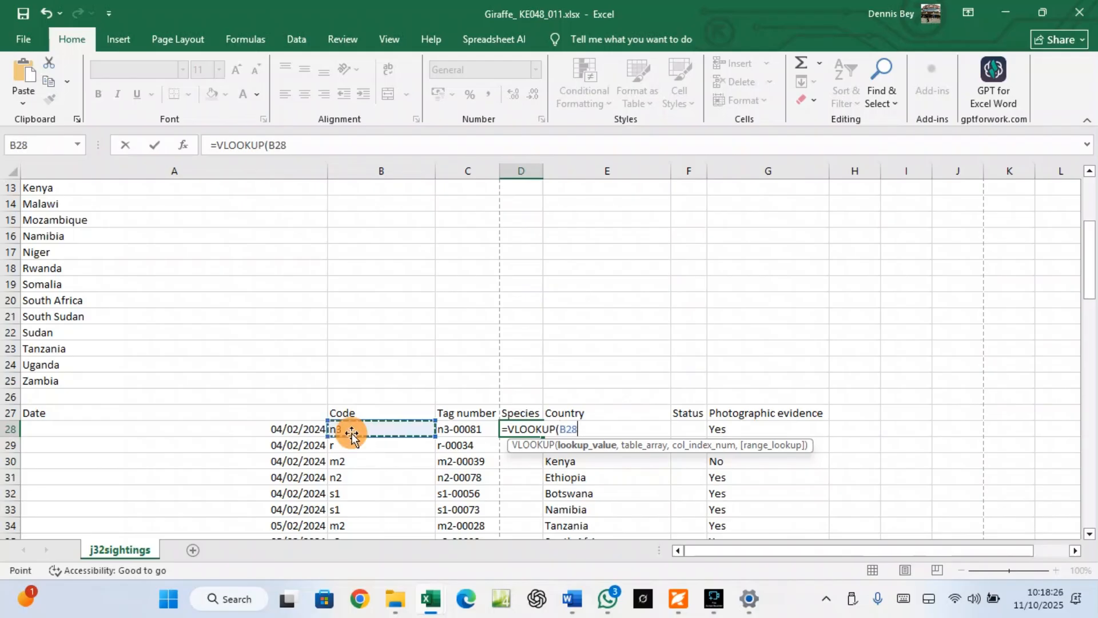
text(,)
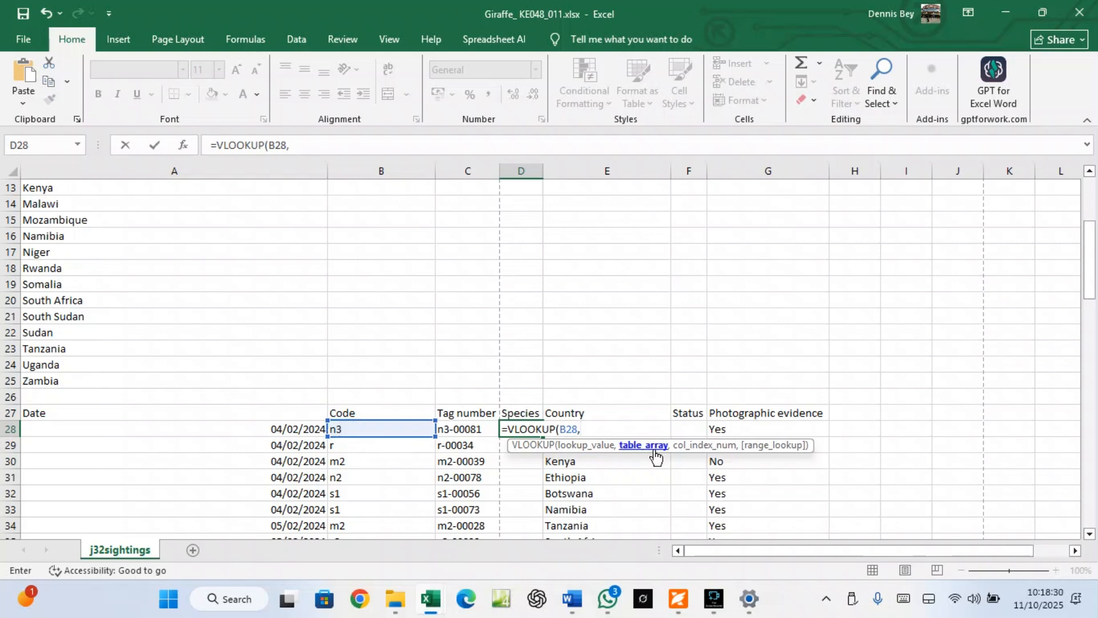
click(431, 610)
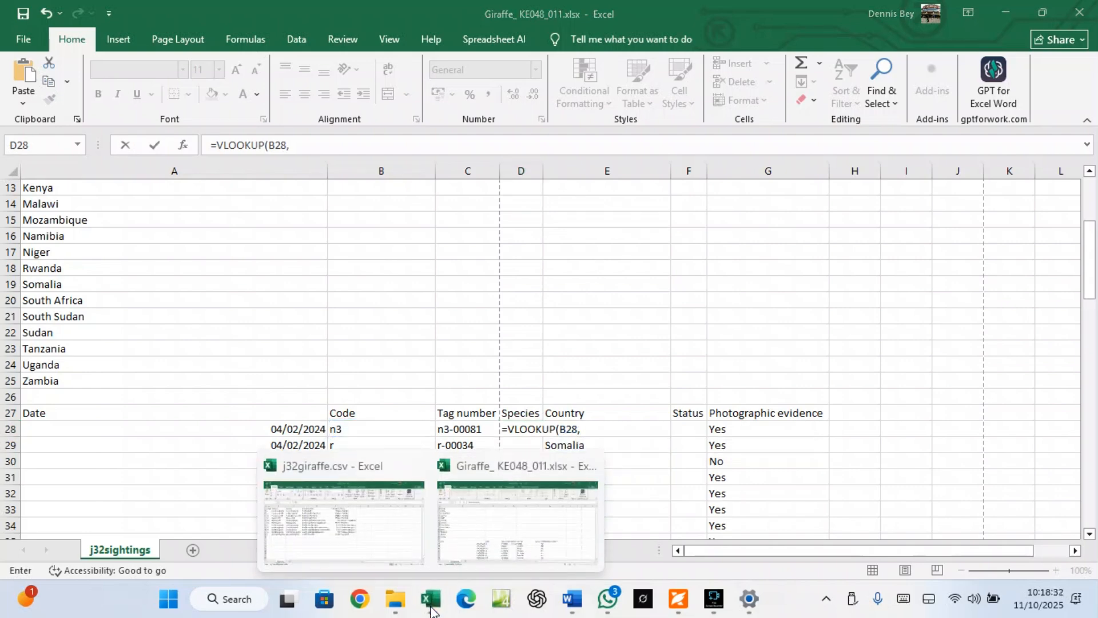
Complete D28 as VLOOKUP(B28, j32giraffe.csv $A$2:$F$12, 3, FALSE), returning West African giraffe
click(404, 554)
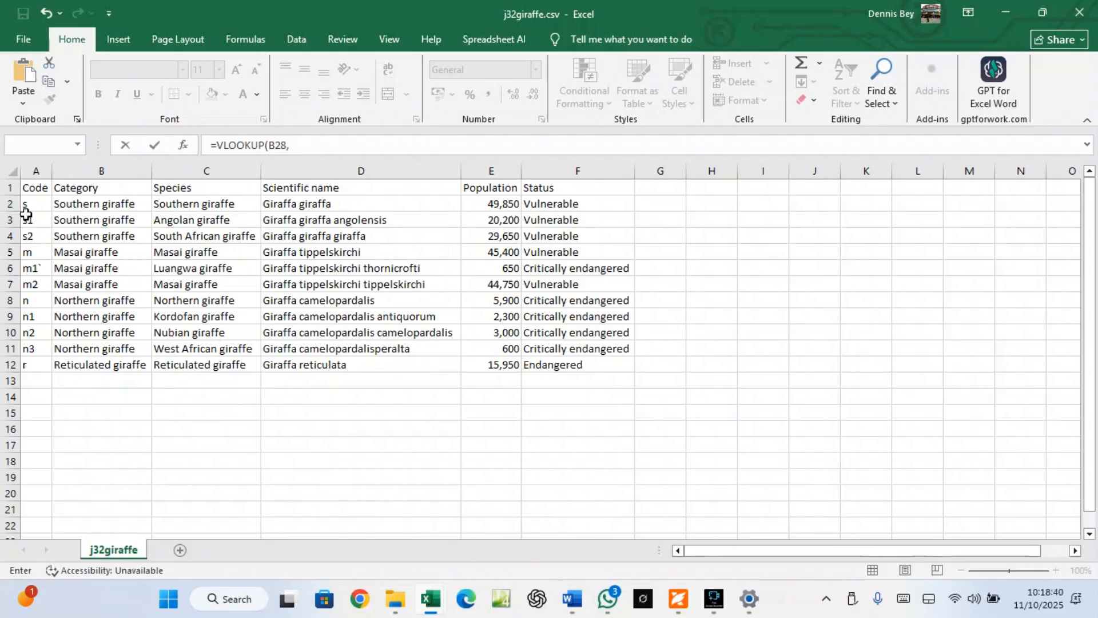
click(29, 205)
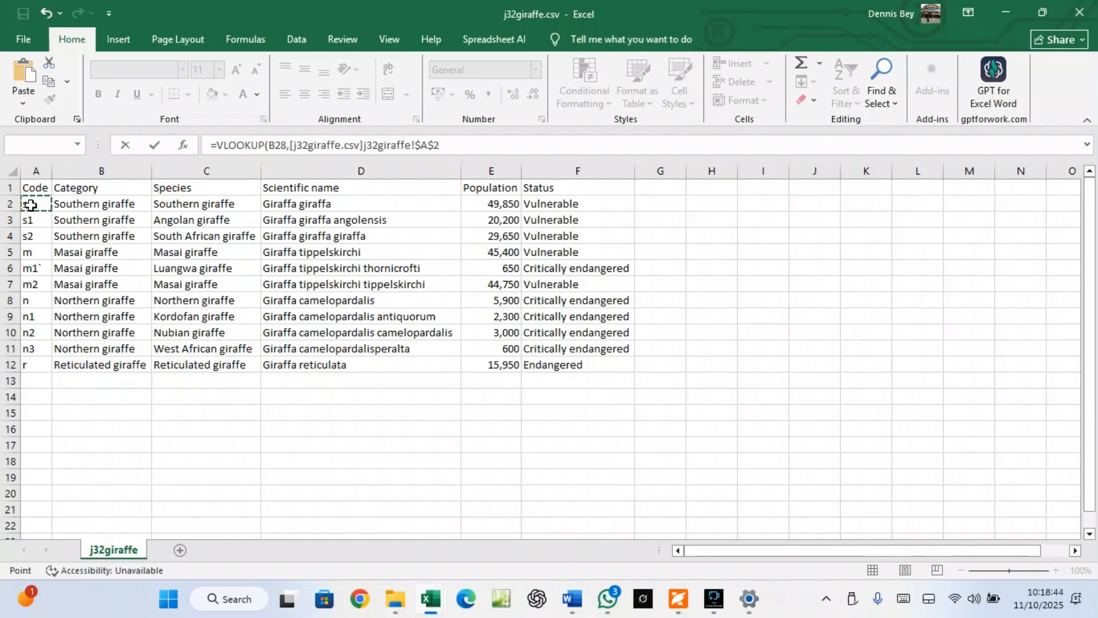
key(ctrl+shift+Right)
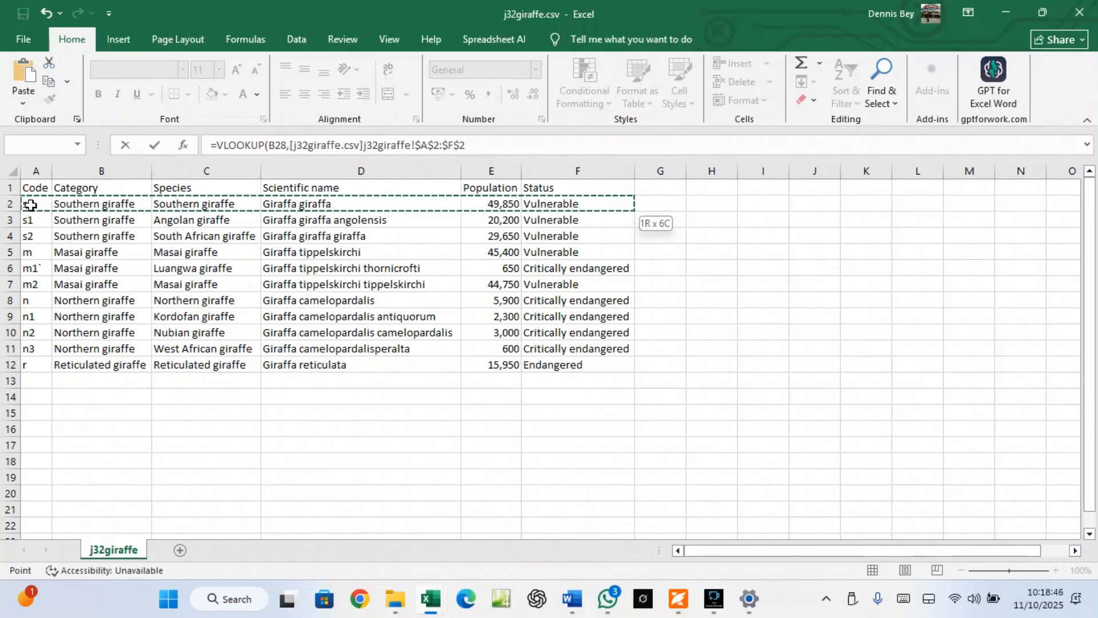
key(ctrl+shift+Down)
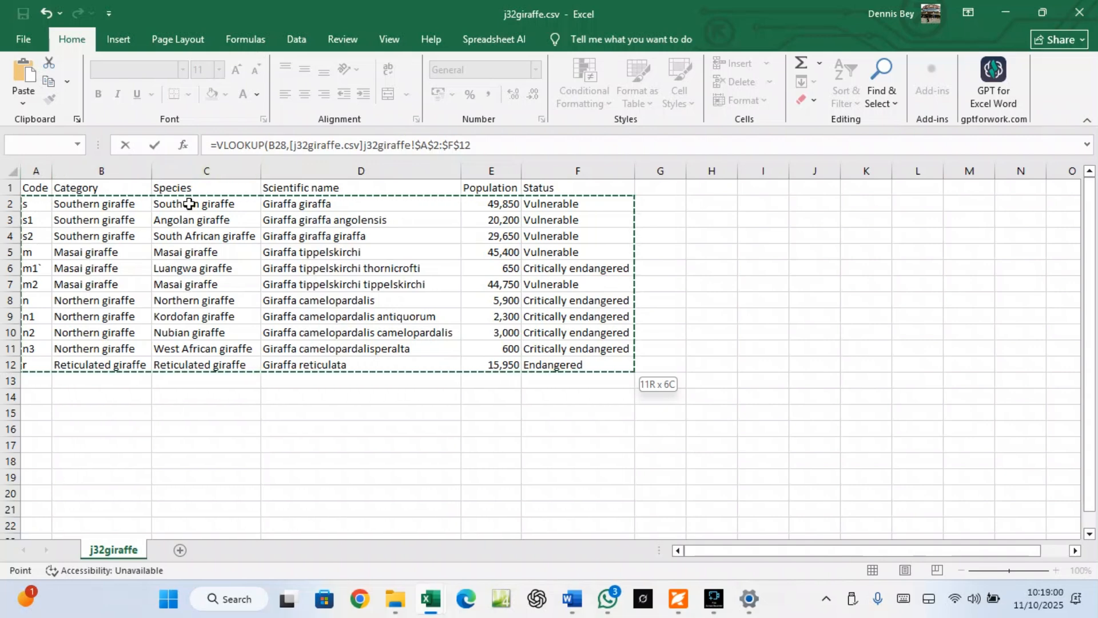
click(481, 146)
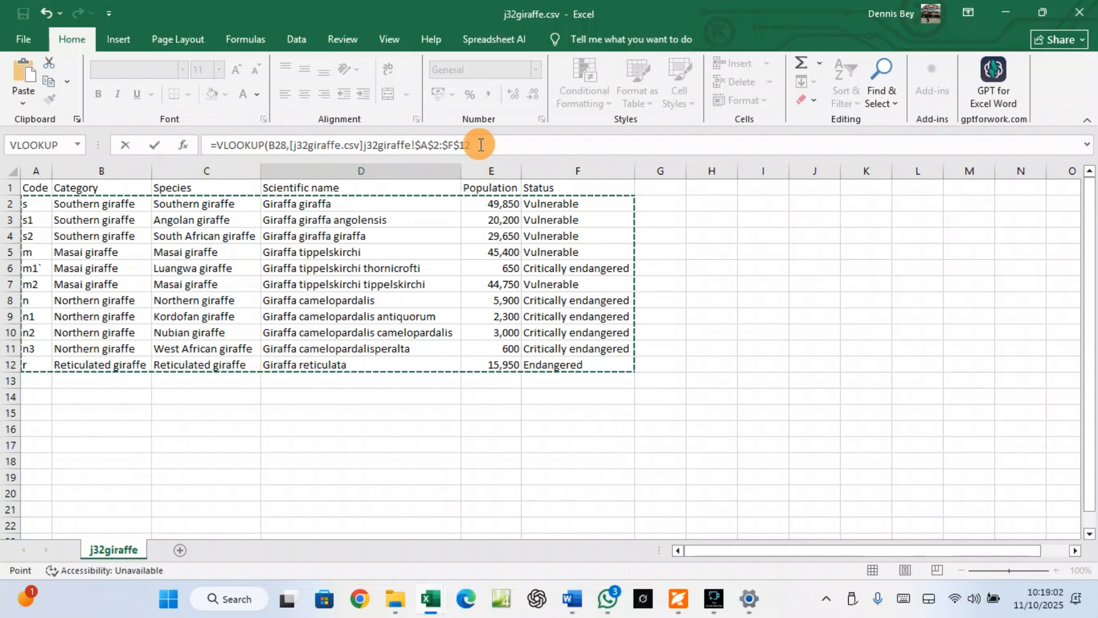
text(,3)
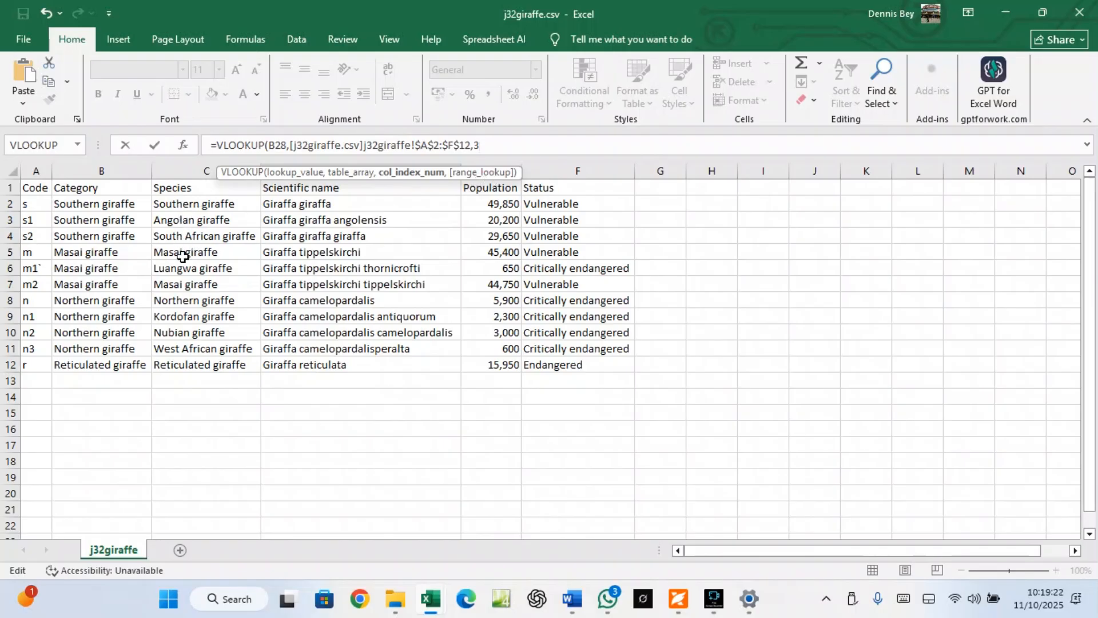
text(,)
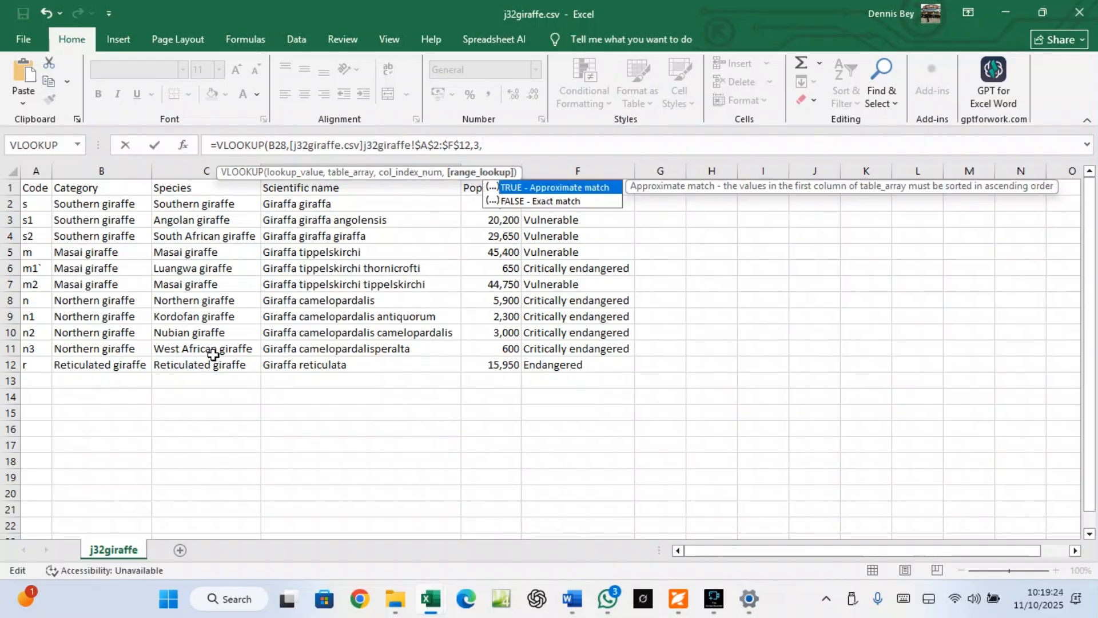
double_click(509, 202)
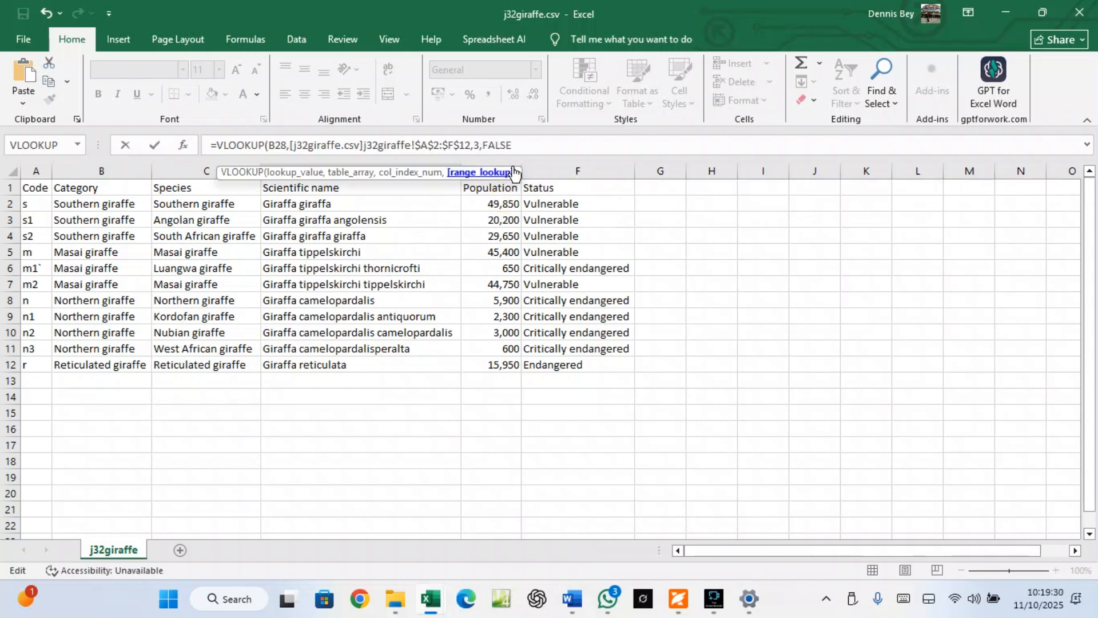
click(517, 149)
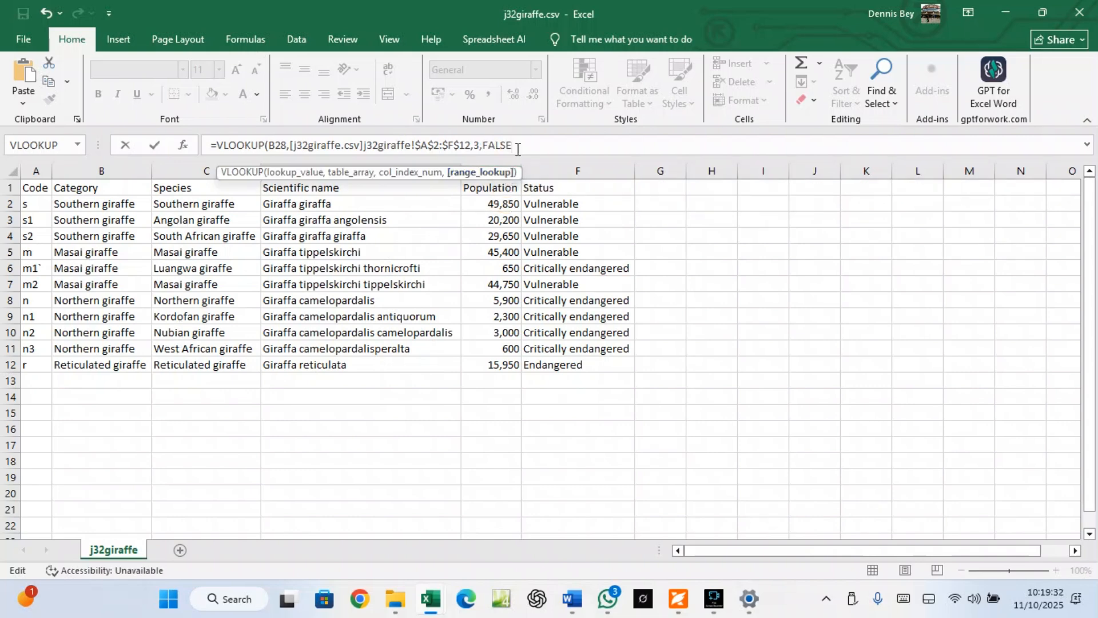
text())
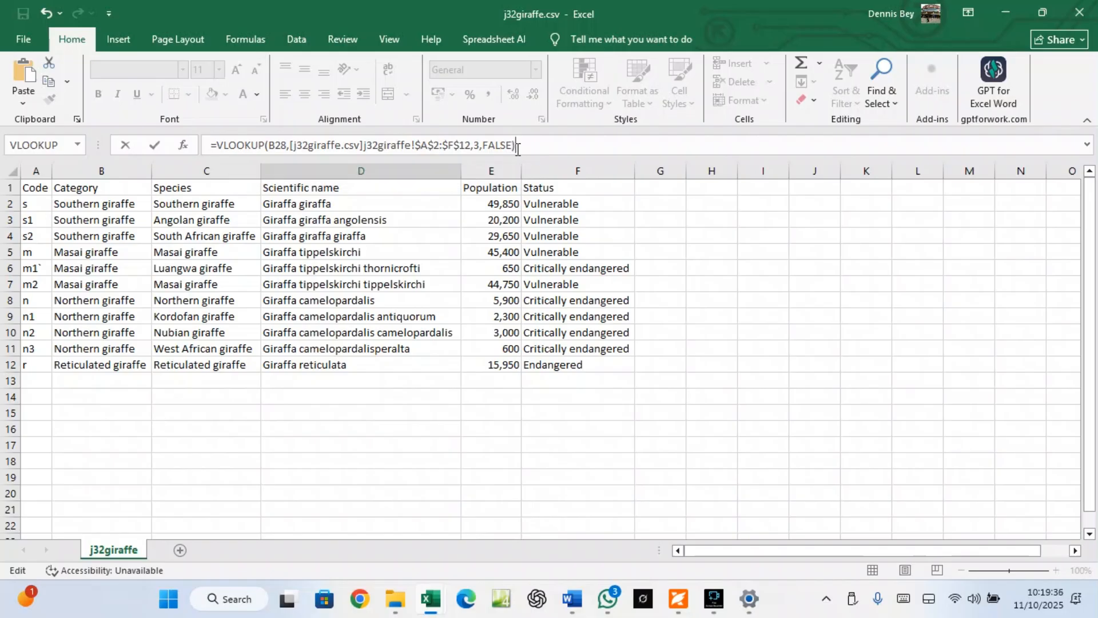
key(Return)
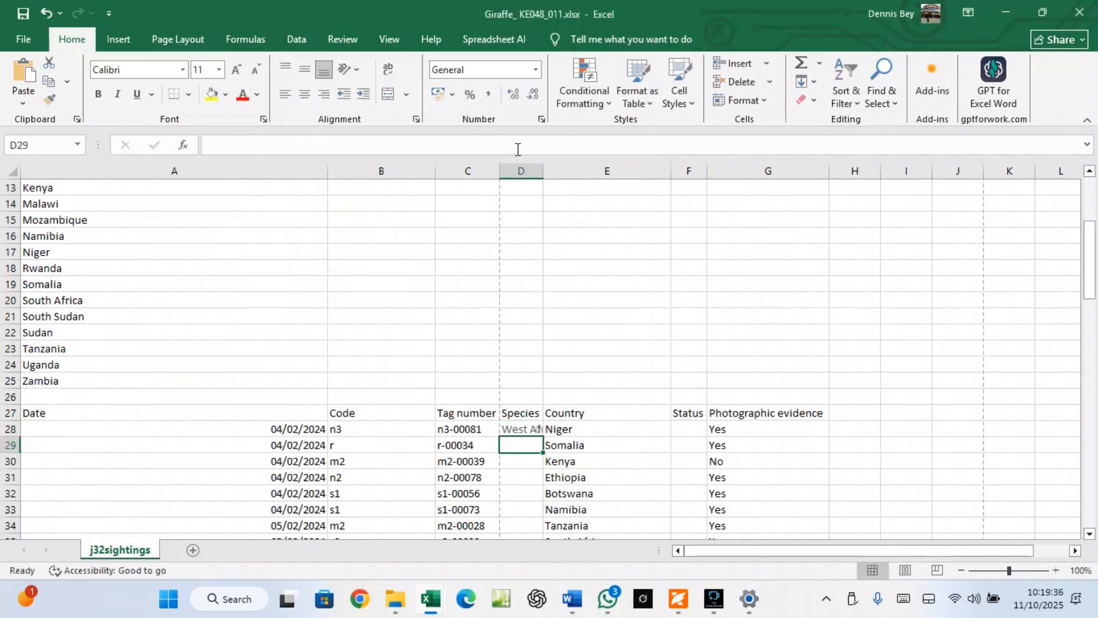
Auto-fit column D and check code n3's species in j32giraffe.csv
double_click(542, 170)
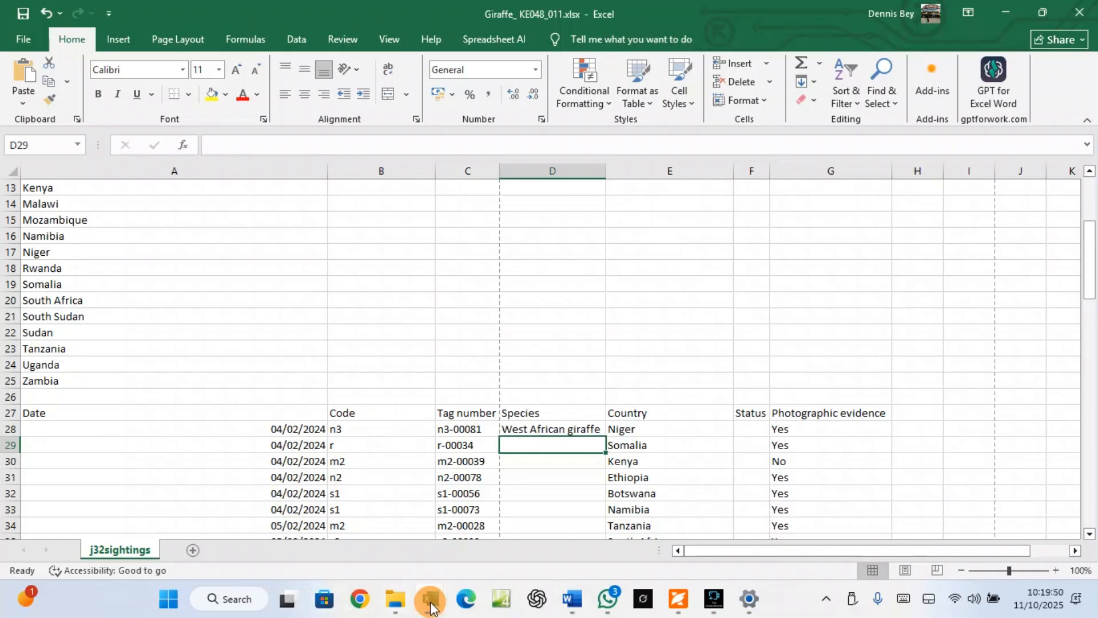
mouse_move(430, 607)
click(395, 558)
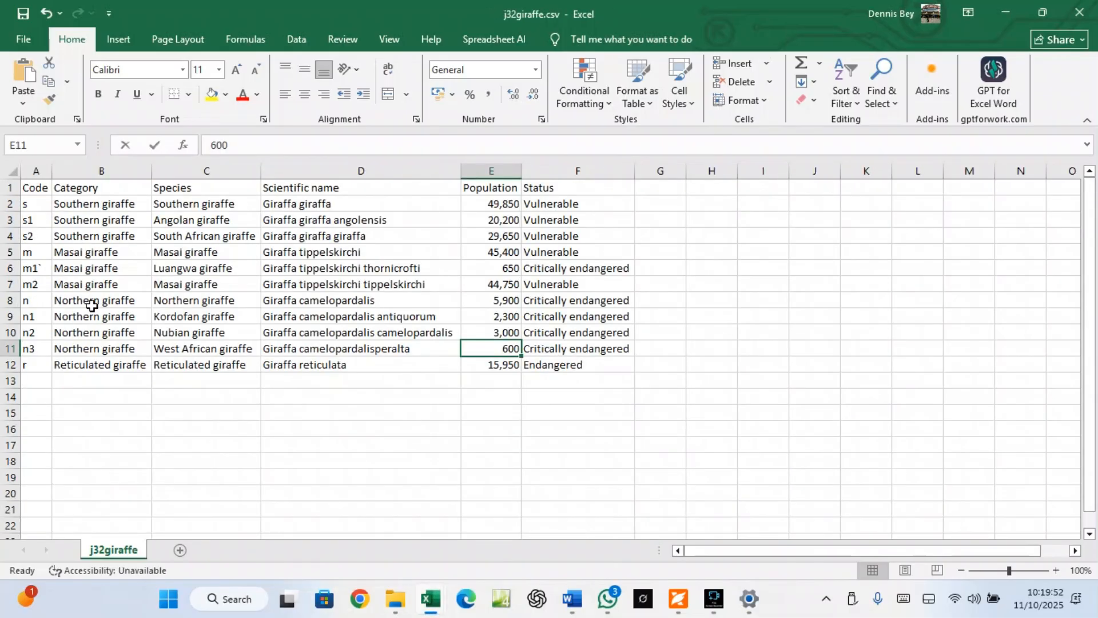
click(35, 350)
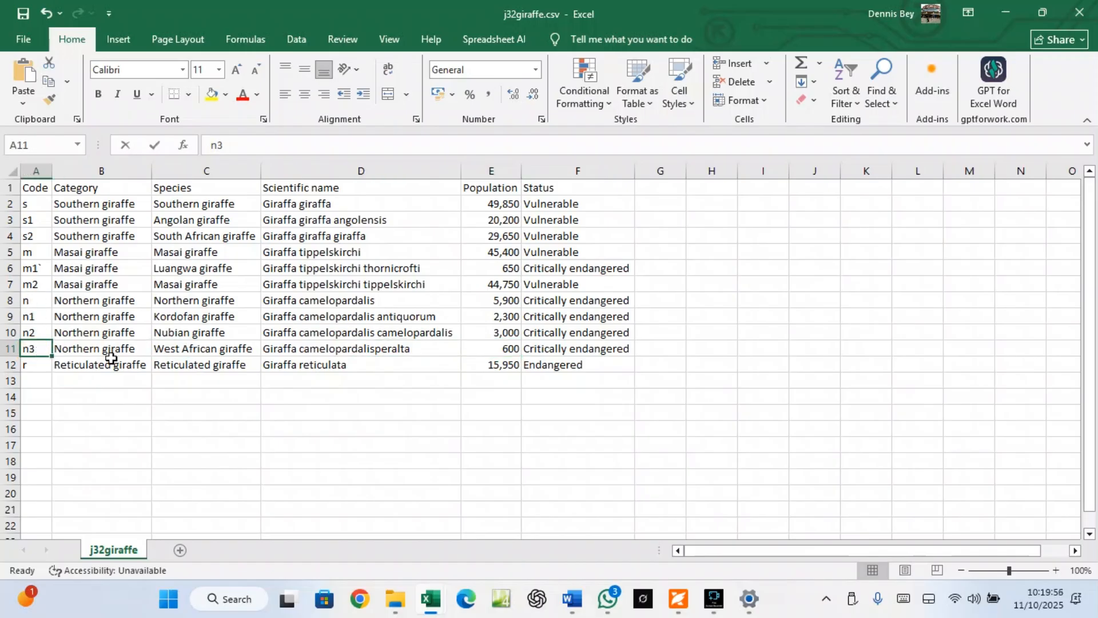
click(166, 351)
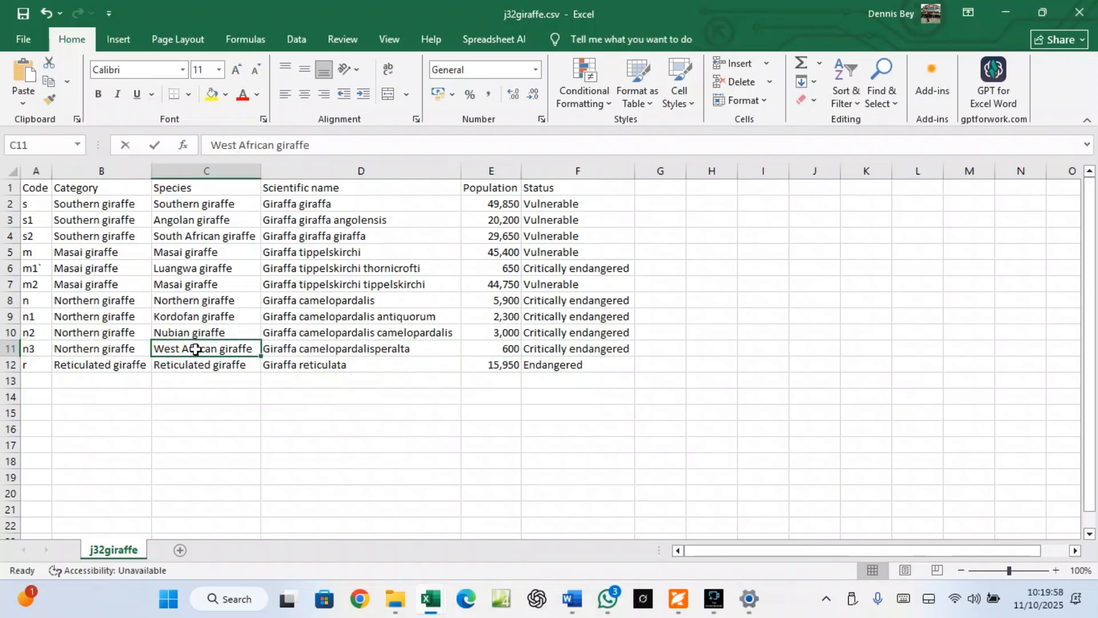
Read step 3 in the exam paper, then return to the workbook at F28
click(689, 600)
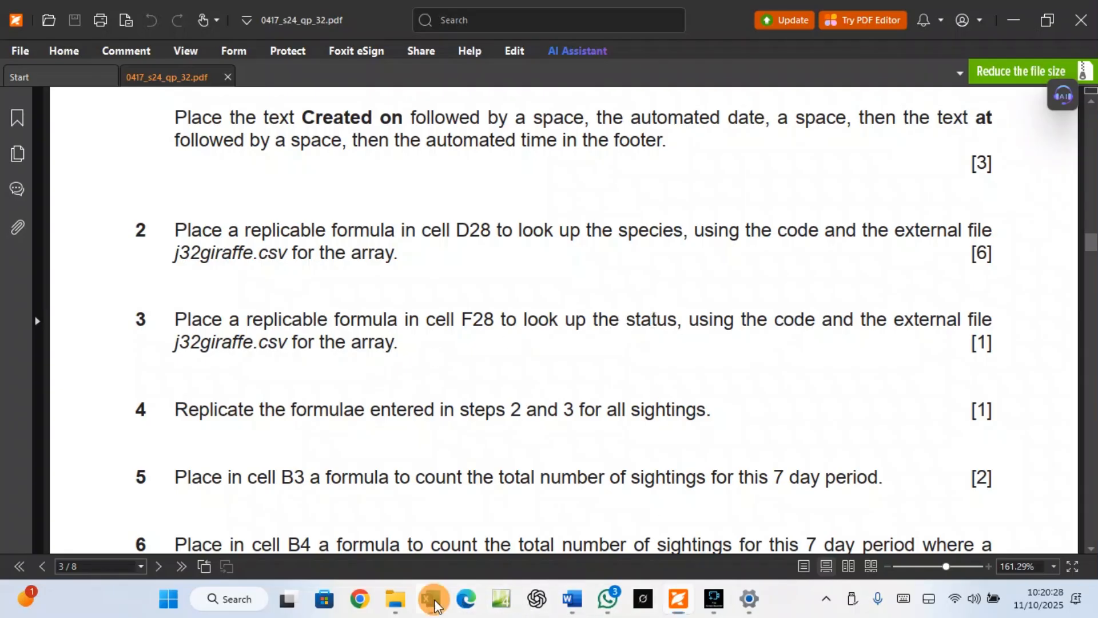
mouse_move(430, 599)
click(509, 546)
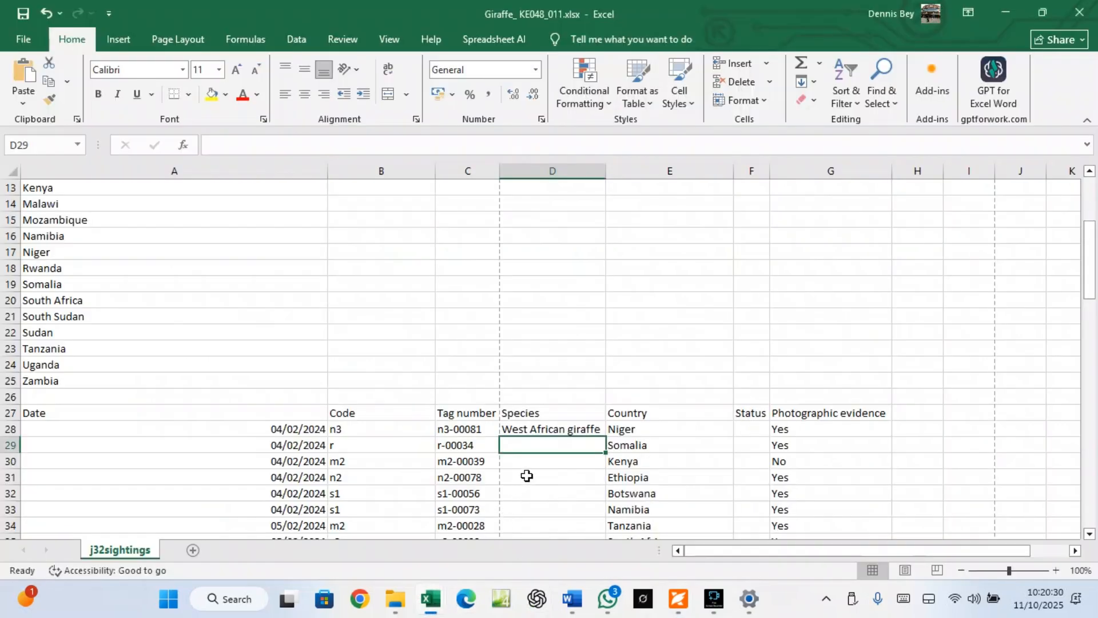
click(541, 428)
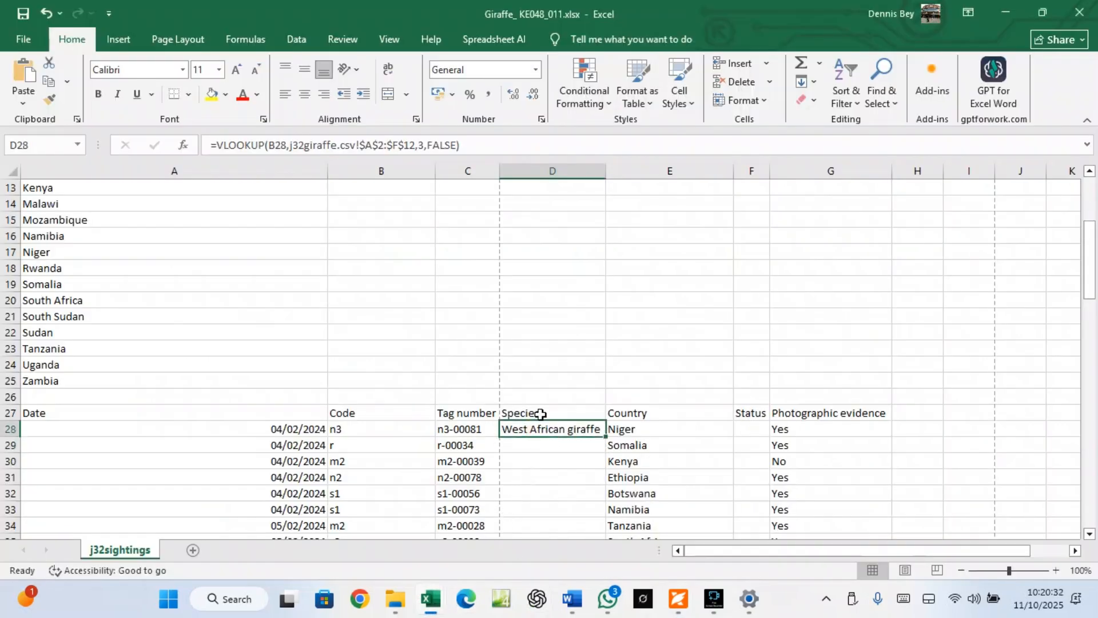
click(757, 428)
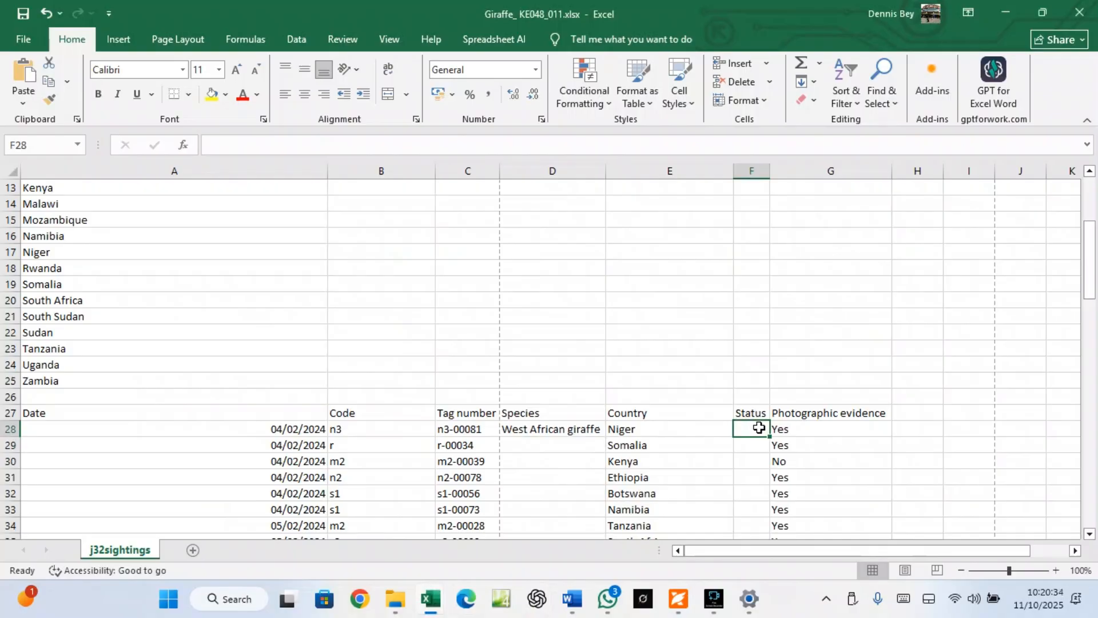
Insert VLOOKUP into F28 with B28 as the lookup value
click(185, 148)
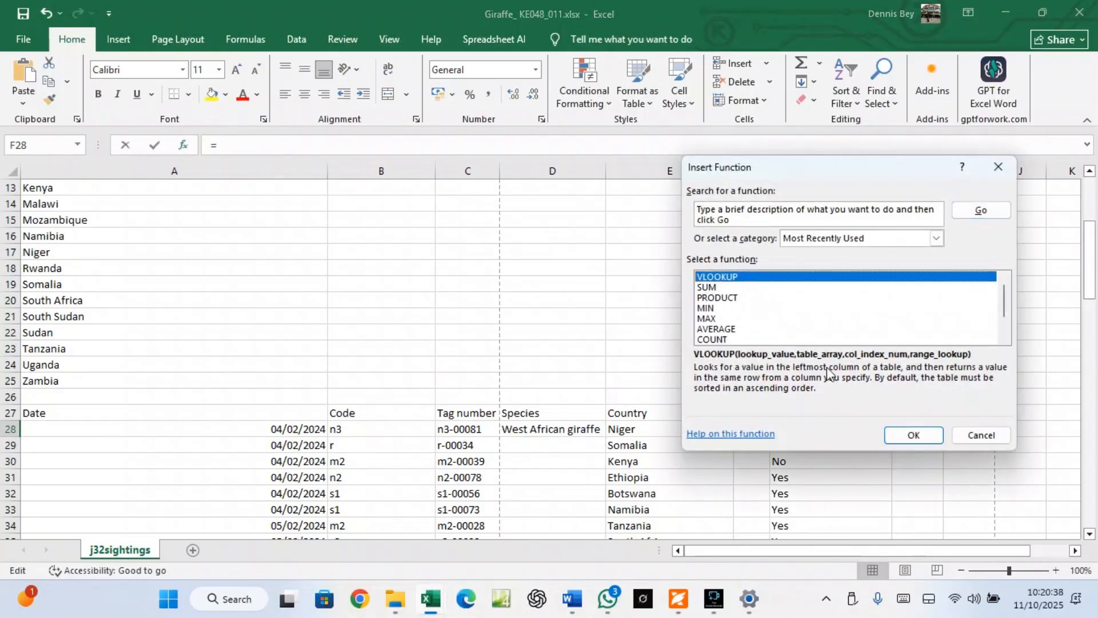
click(901, 434)
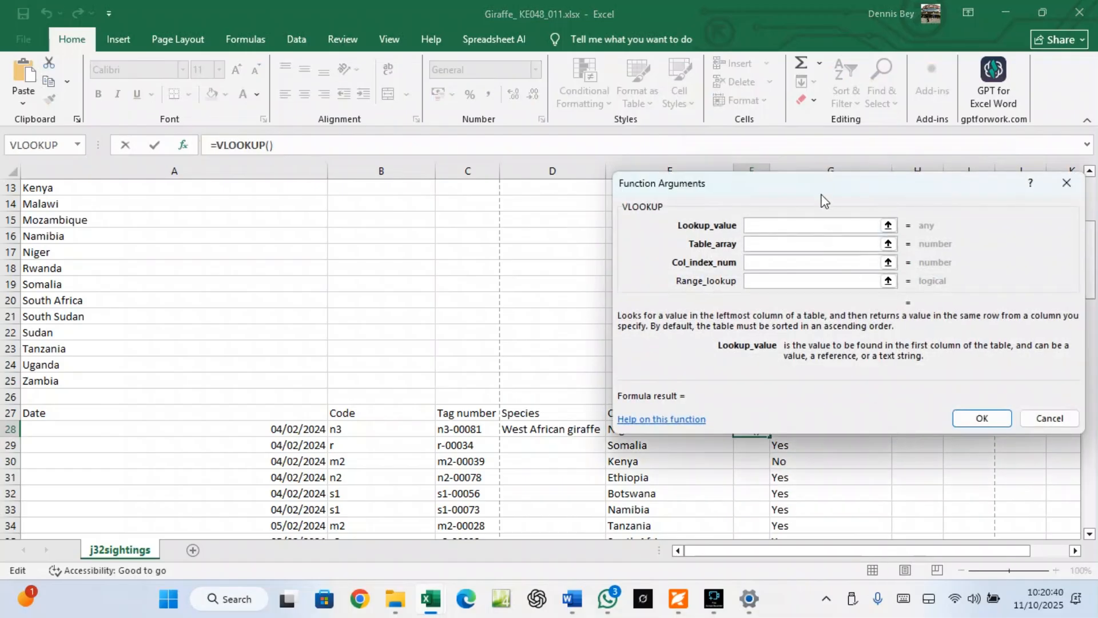
drag(821, 201, 821, 158)
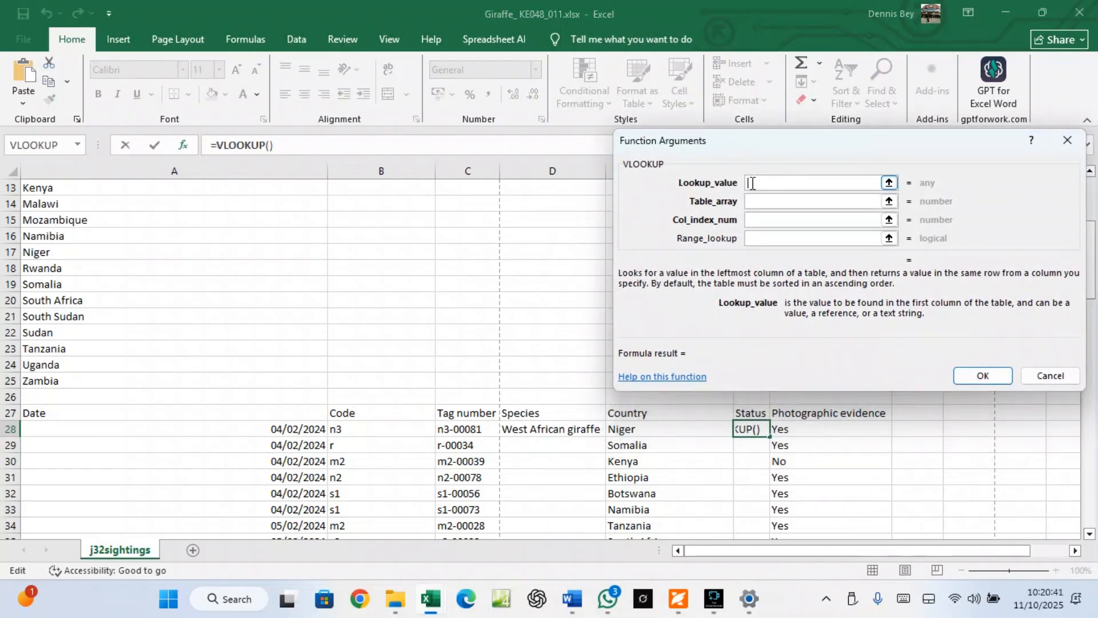
click(355, 430)
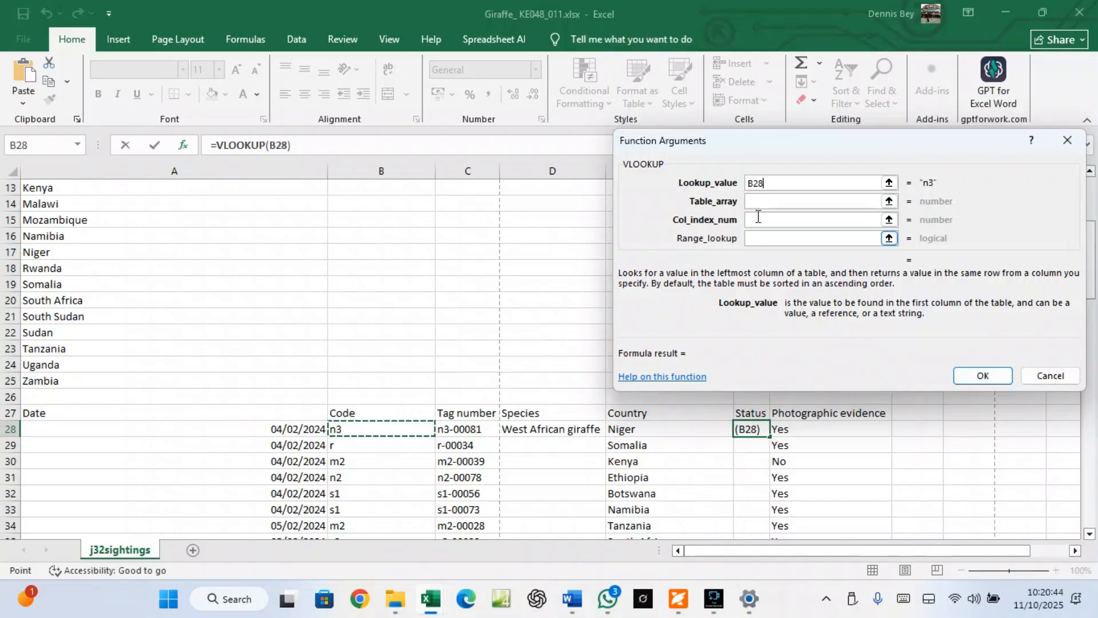
click(757, 202)
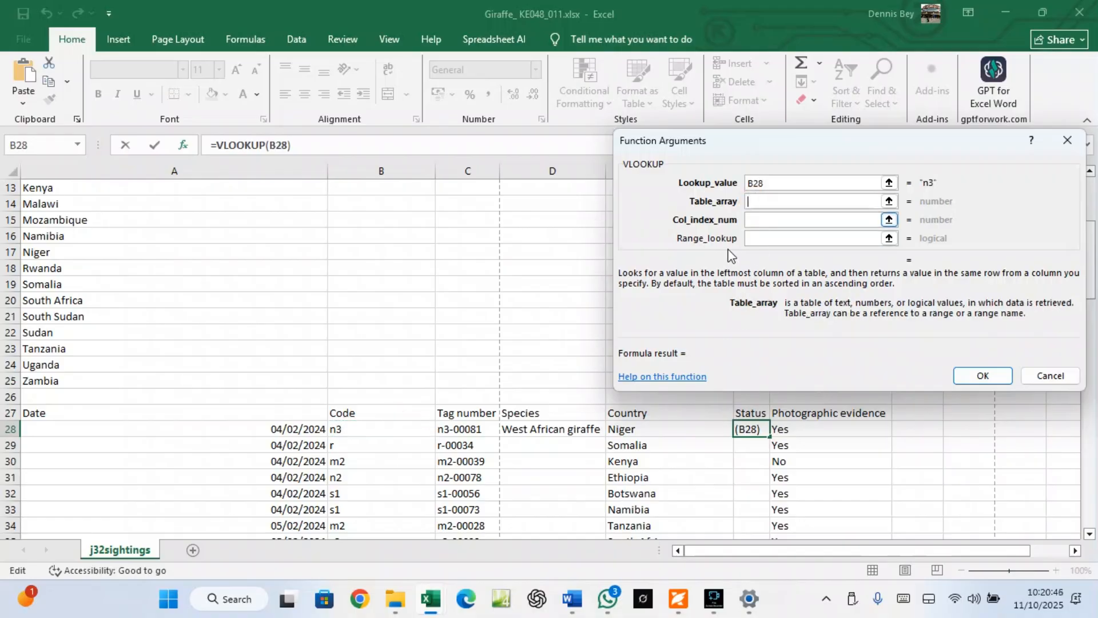
Set table array j32giraffe.csv $A$2:$F$12, column 6, range lookup 0, returning Critically endangered
click(433, 600)
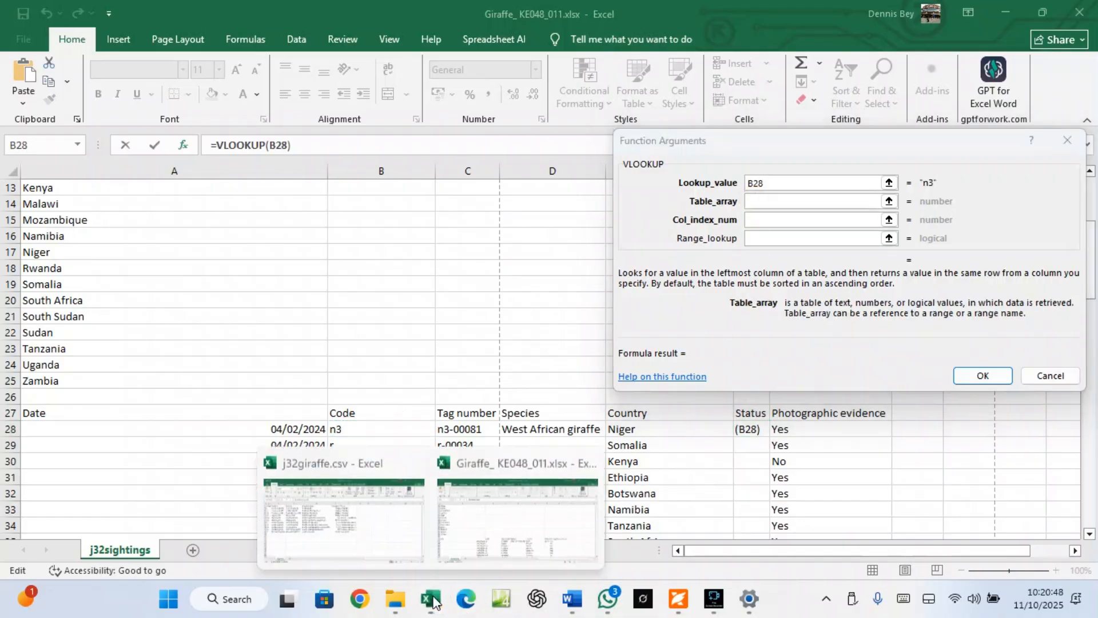
click(415, 550)
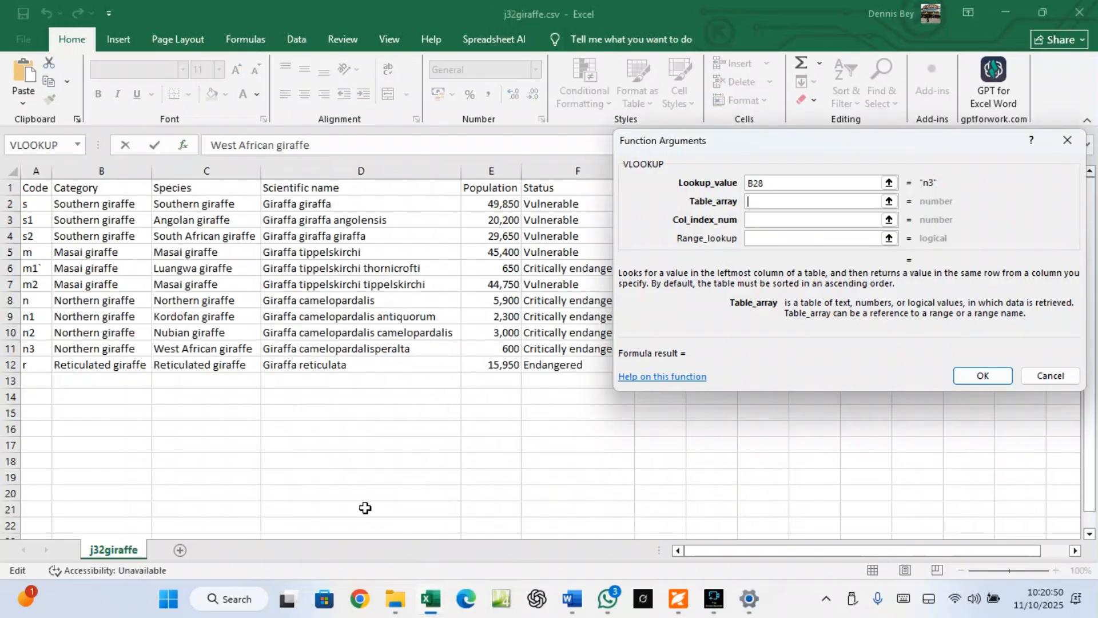
click(26, 204)
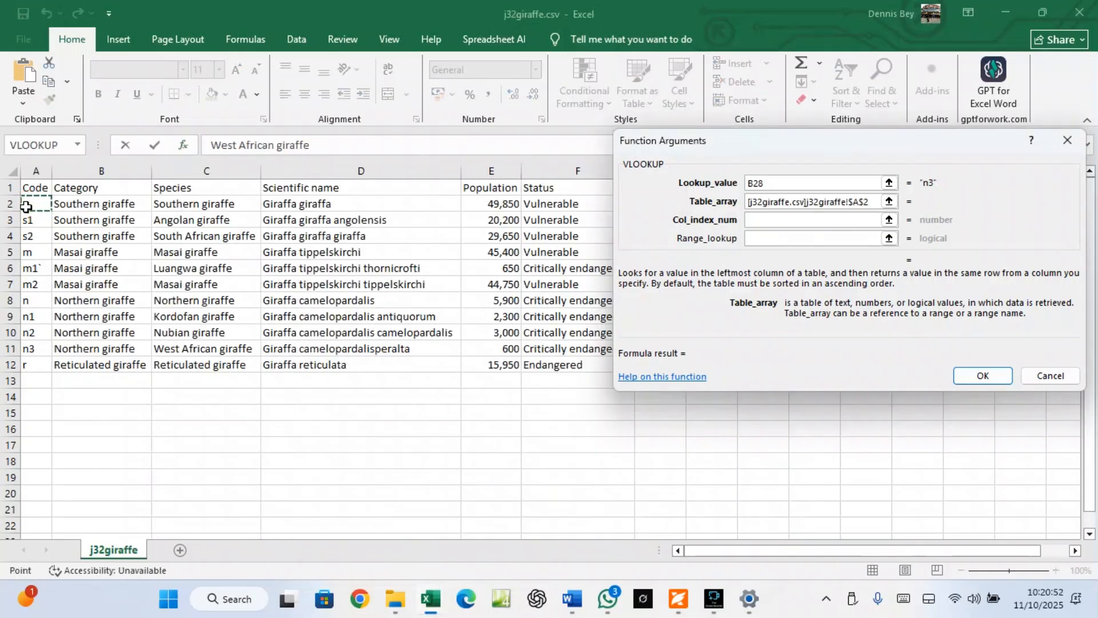
key(ctrl+shift+Right)
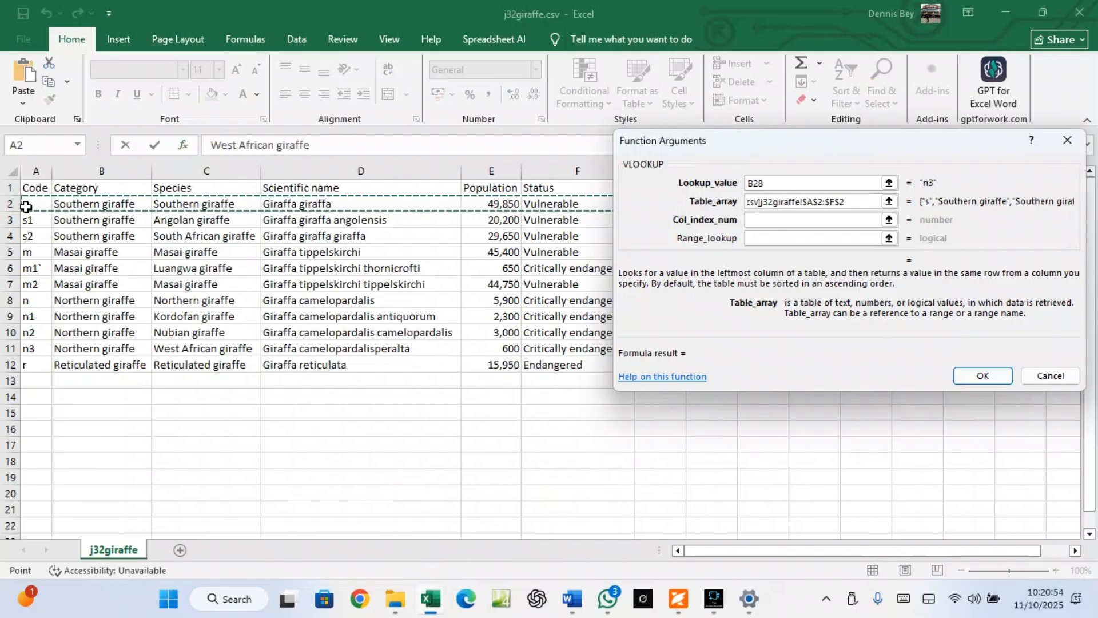
key(ctrl+shift+Down)
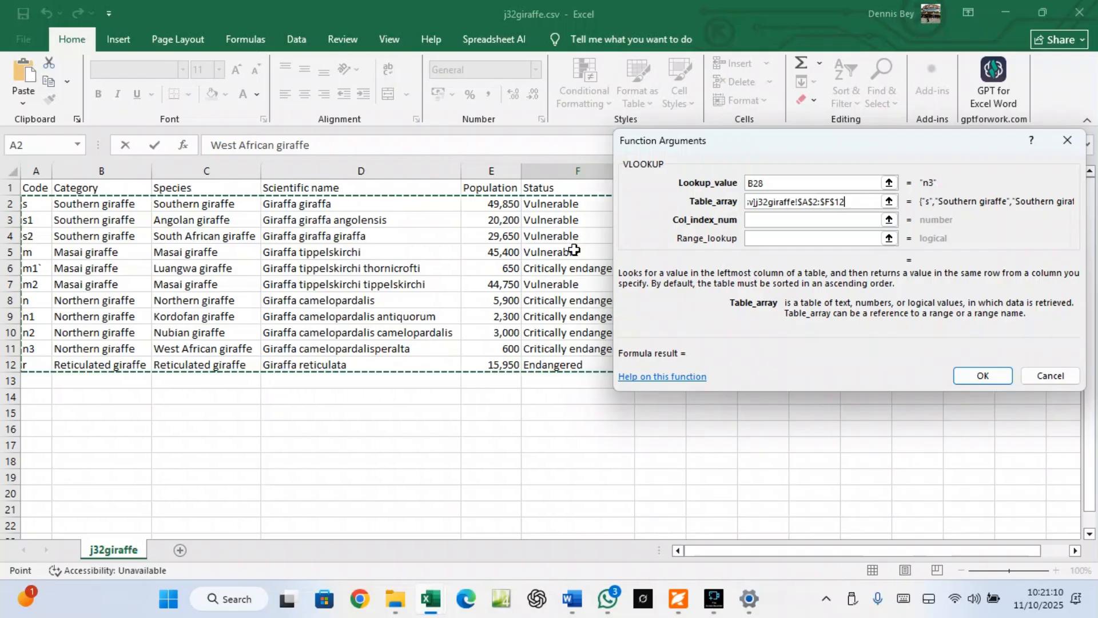
click(754, 218)
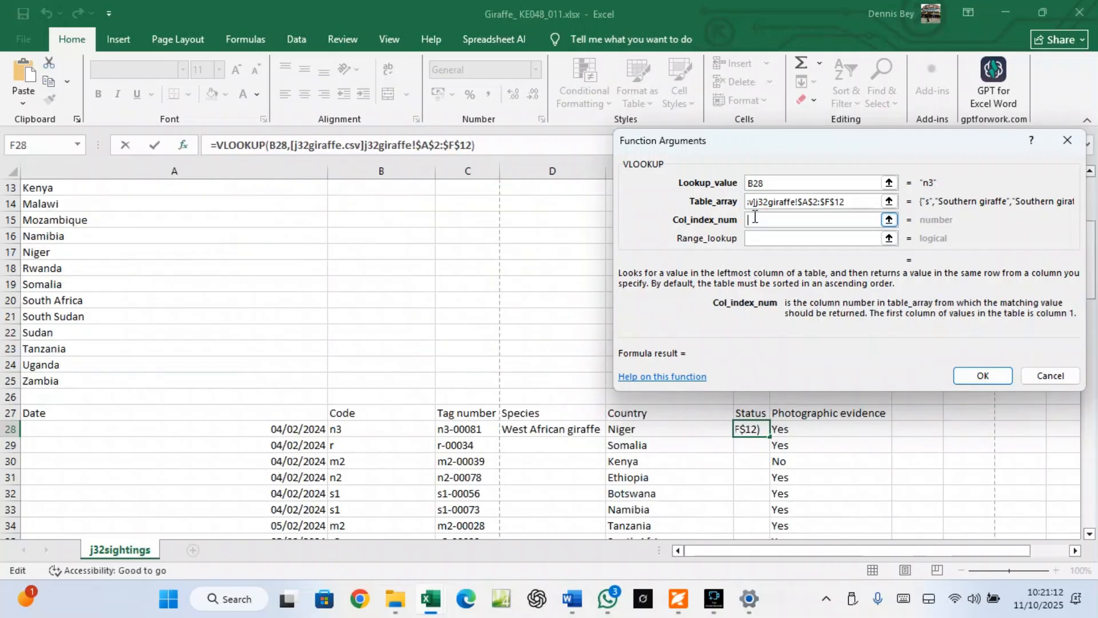
text(6)
key(Tab)
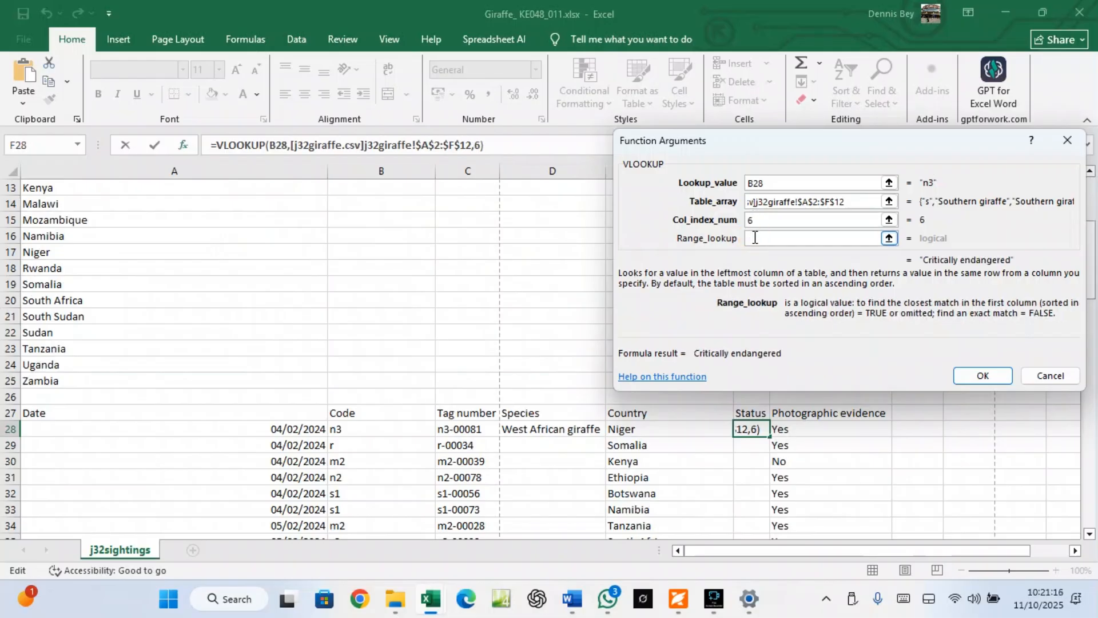
text(0)
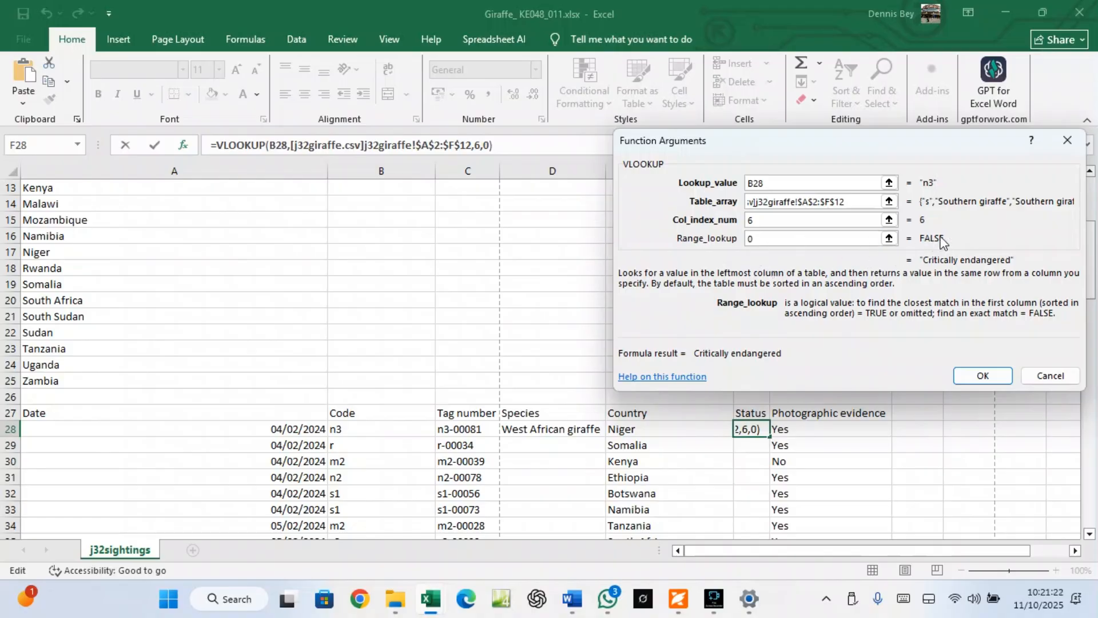
click(982, 375)
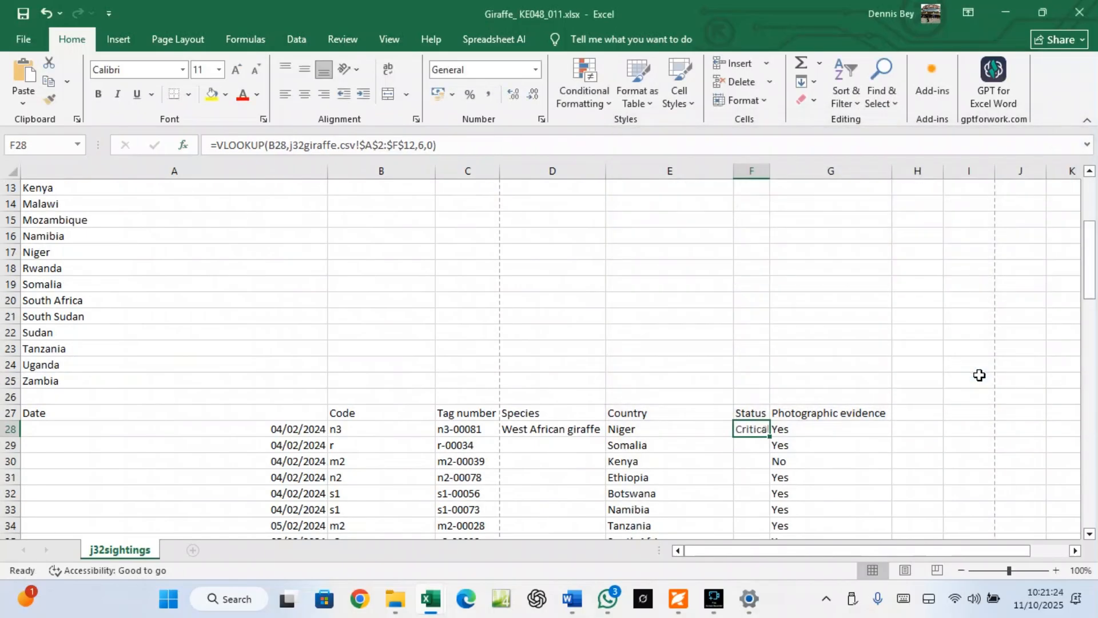
double_click(770, 171)
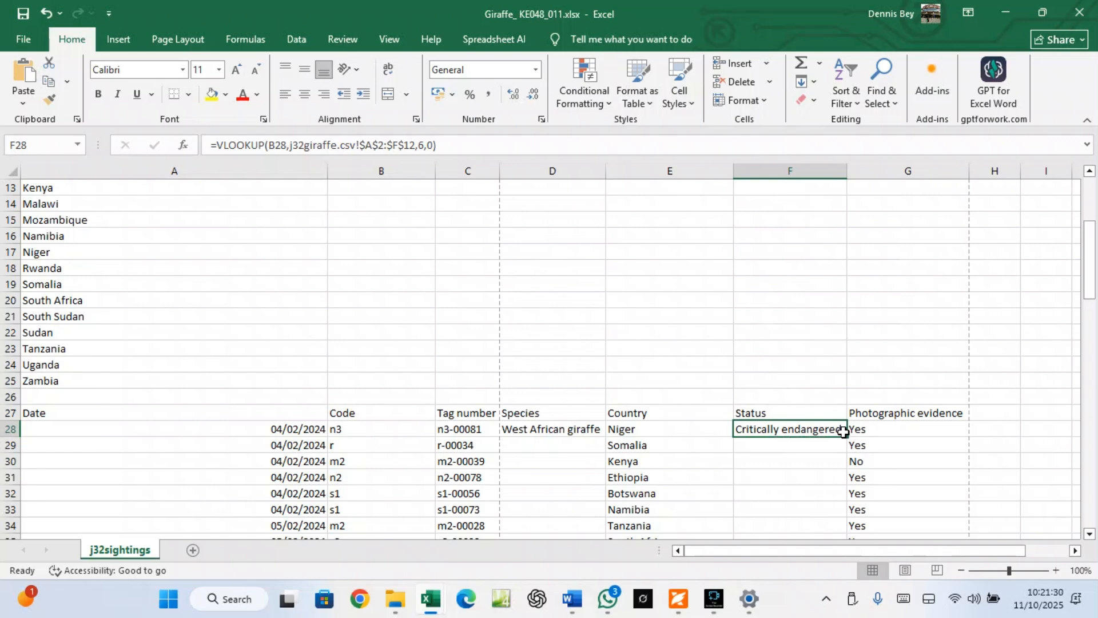
click(347, 432)
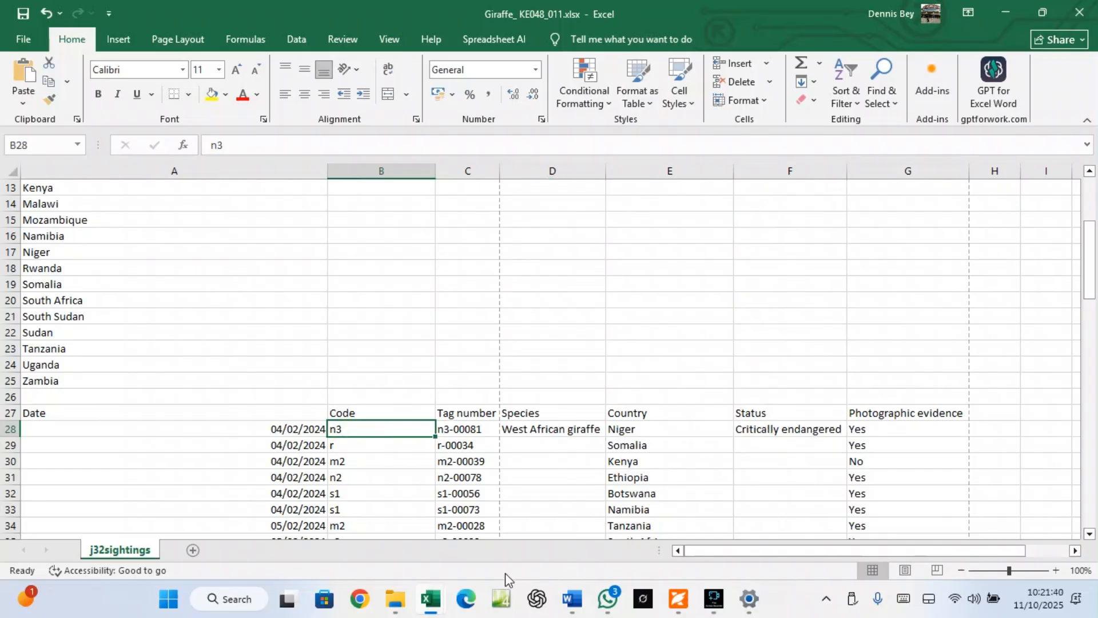
mouse_move(443, 604)
click(404, 557)
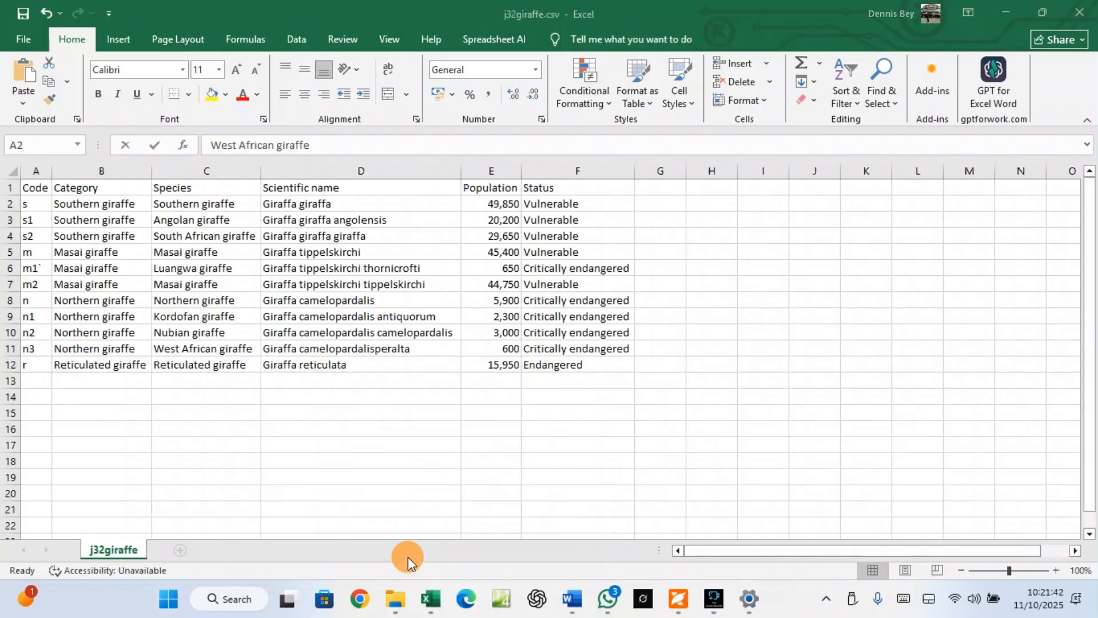
click(35, 350)
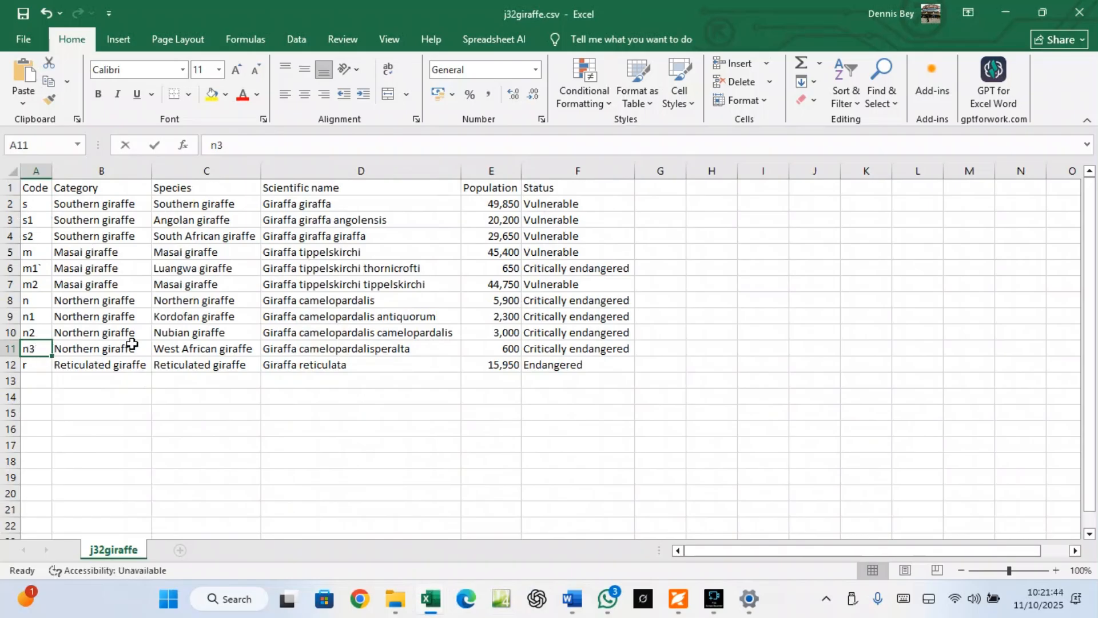
click(181, 349)
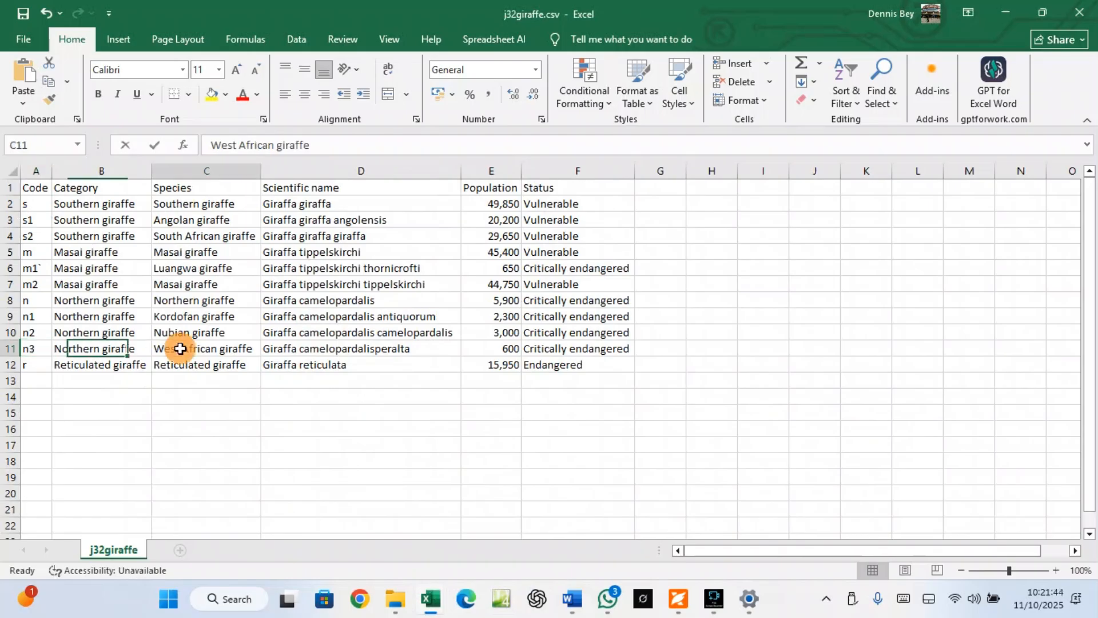
click(570, 355)
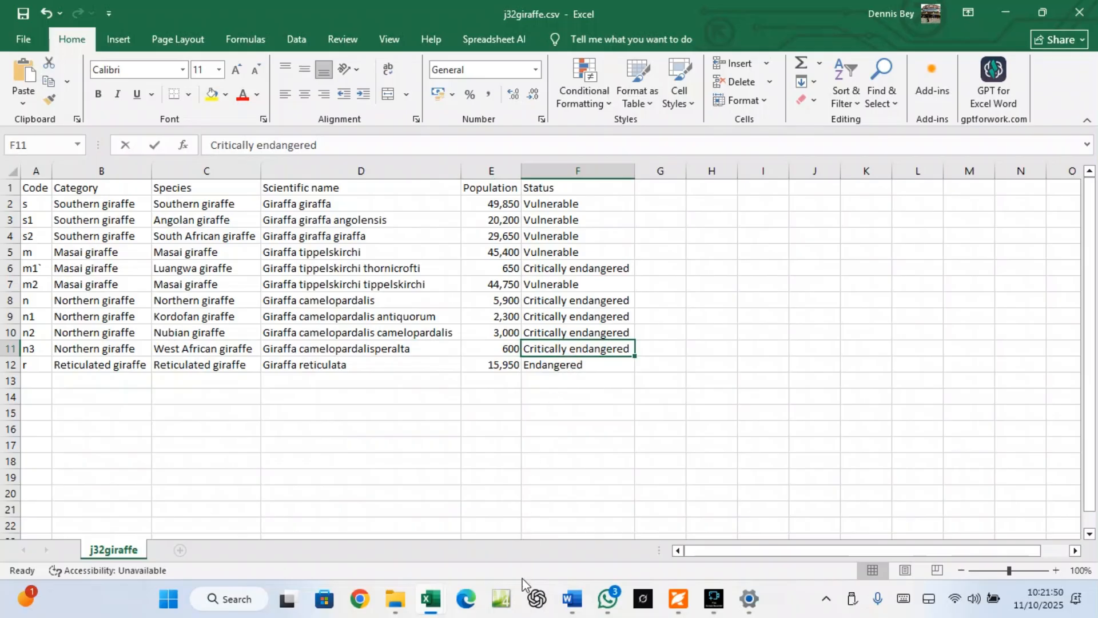
click(674, 598)
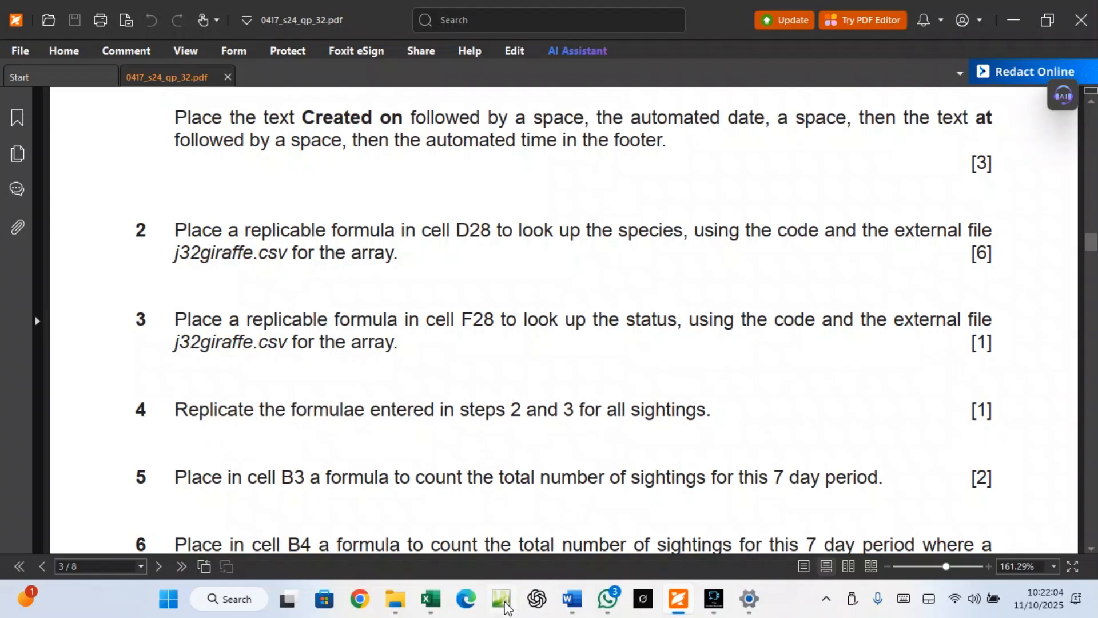
click(432, 597)
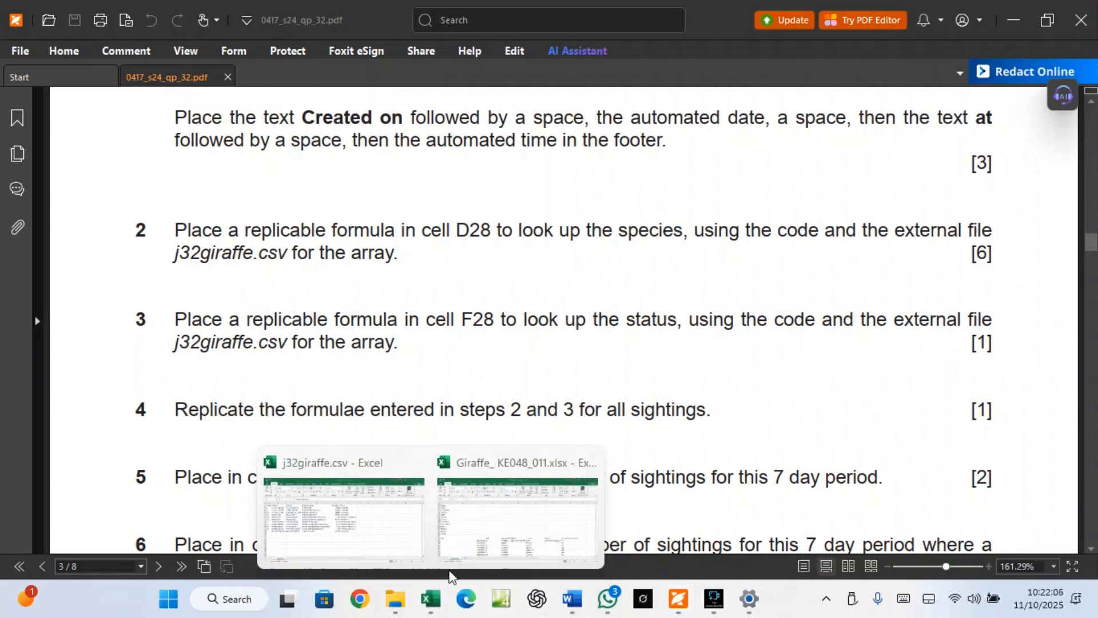
click(461, 550)
scroll(523, 466, down, 4)
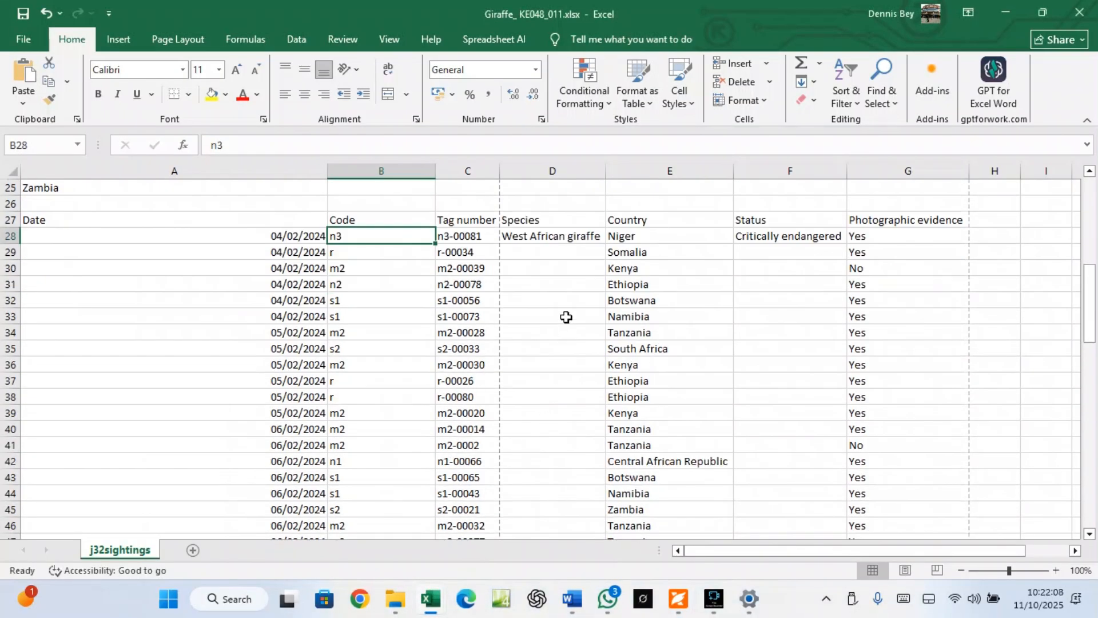
Fill the D28 and F28 lookups down to row 97, auto-fitting column D
click(563, 240)
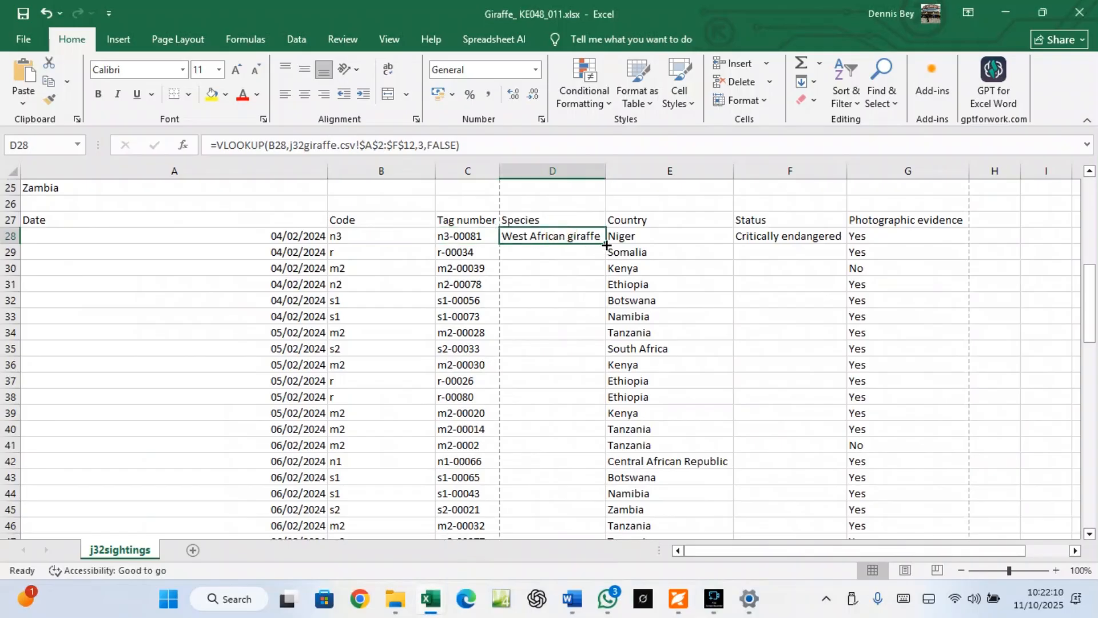
double_click(605, 244)
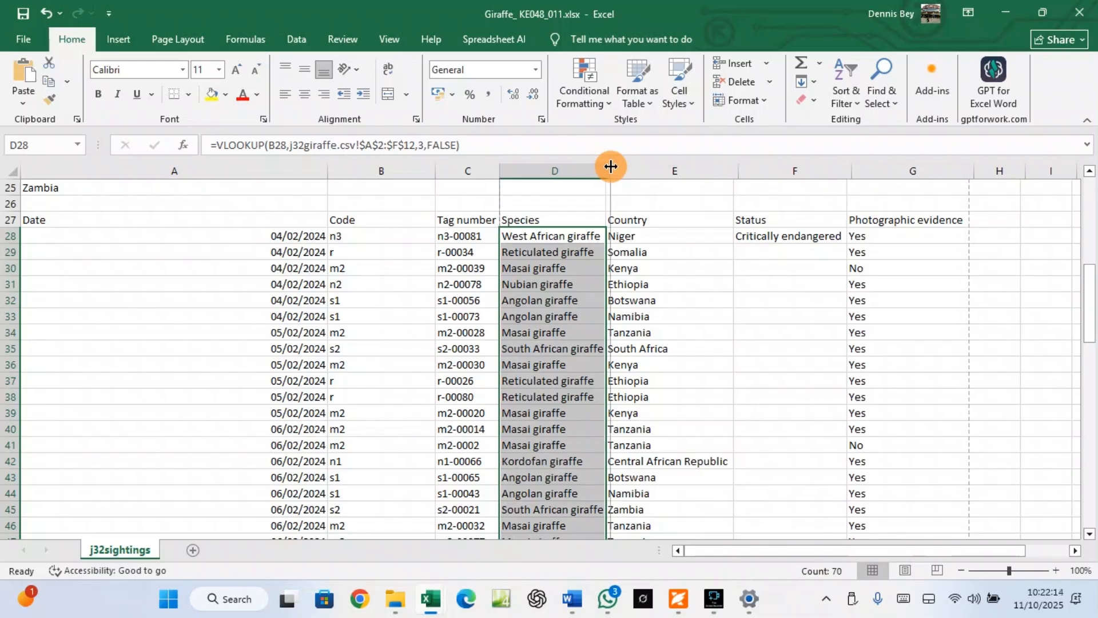
double_click(606, 171)
click(763, 241)
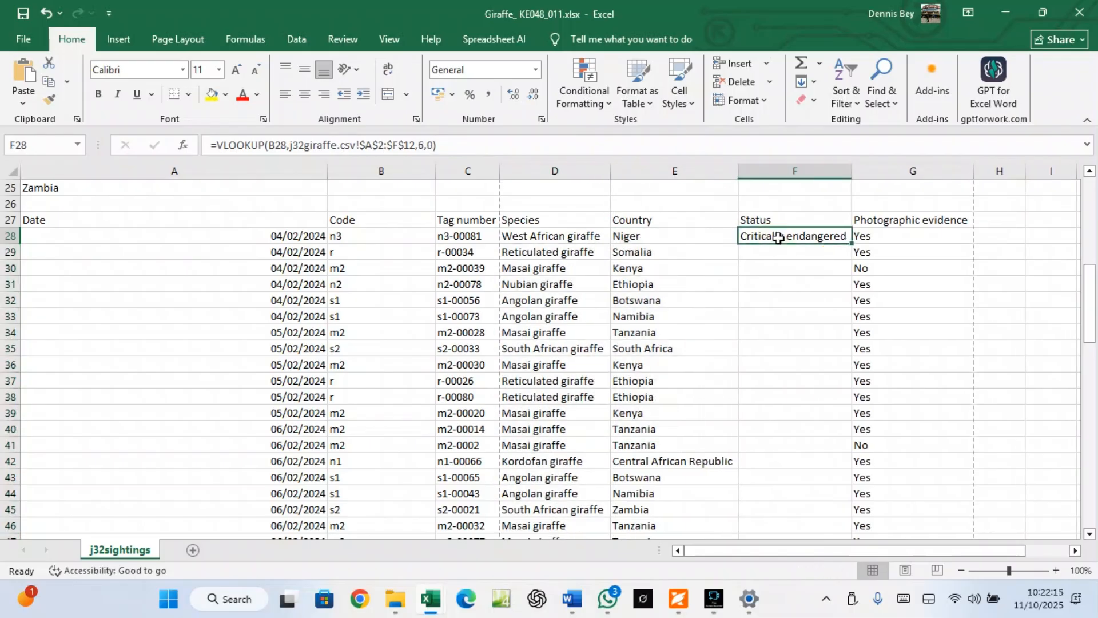
double_click(852, 242)
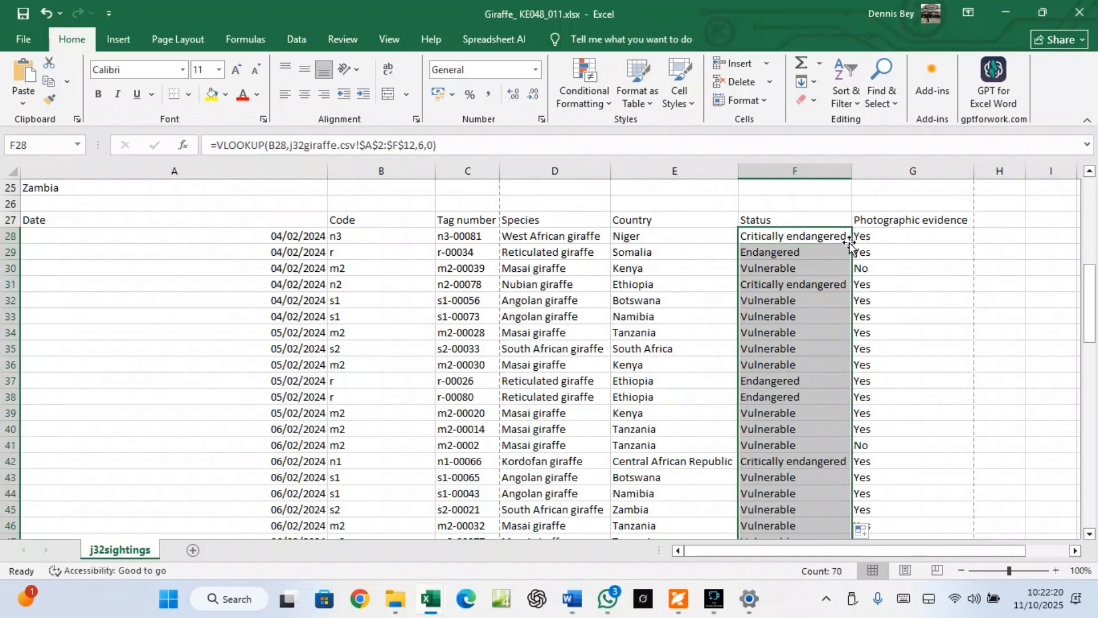
scroll(772, 362, down, 12)
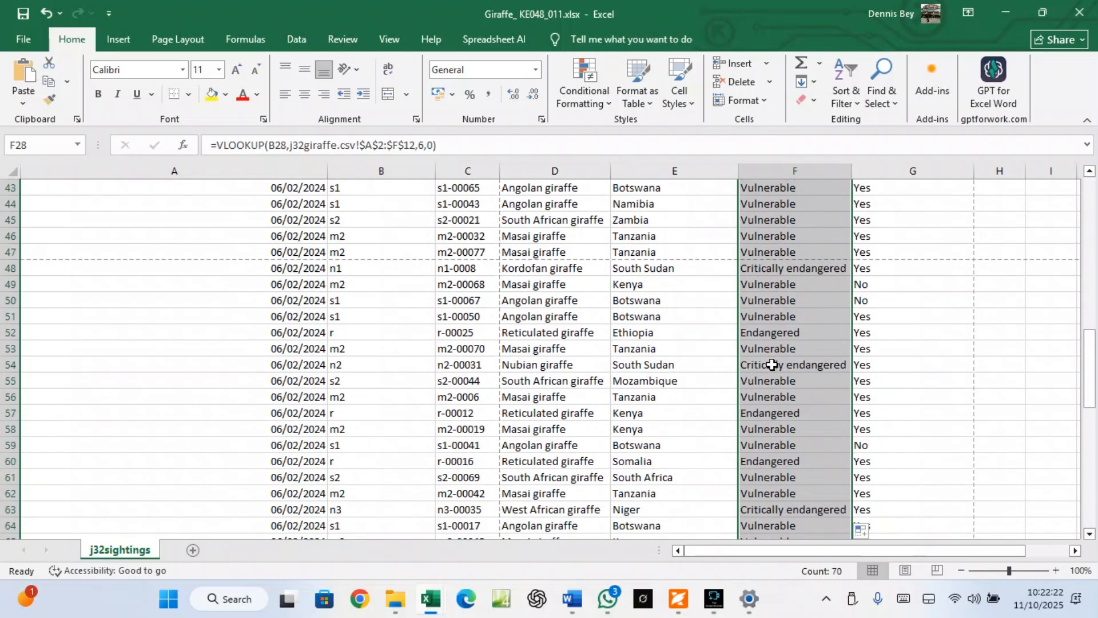
scroll(770, 365, down, 7)
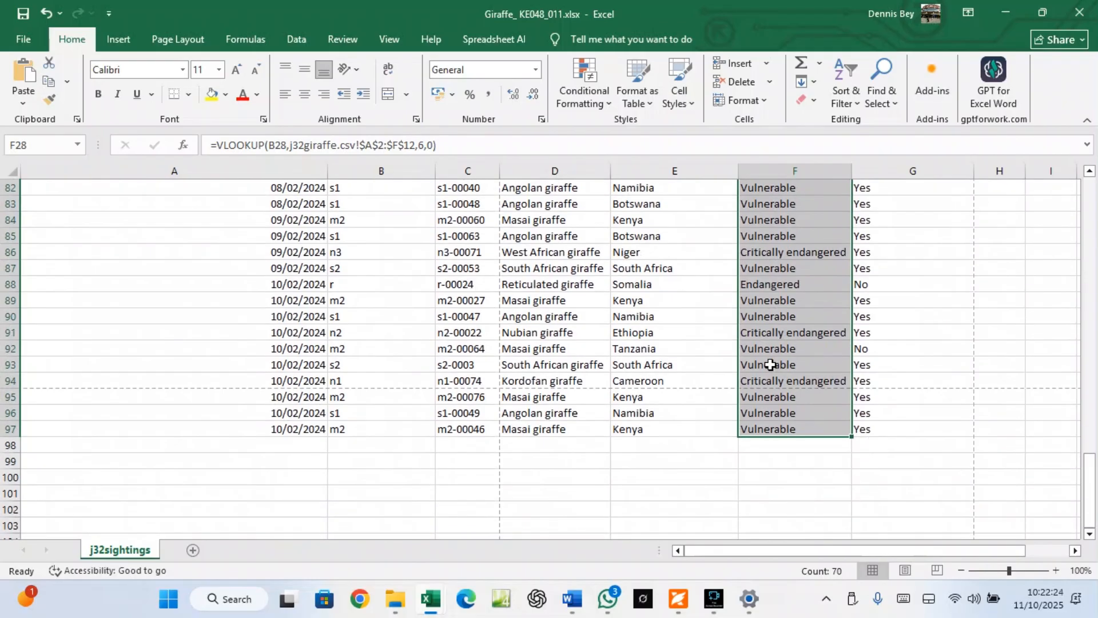
scroll(771, 365, up, 7)
scroll(771, 365, up, 15)
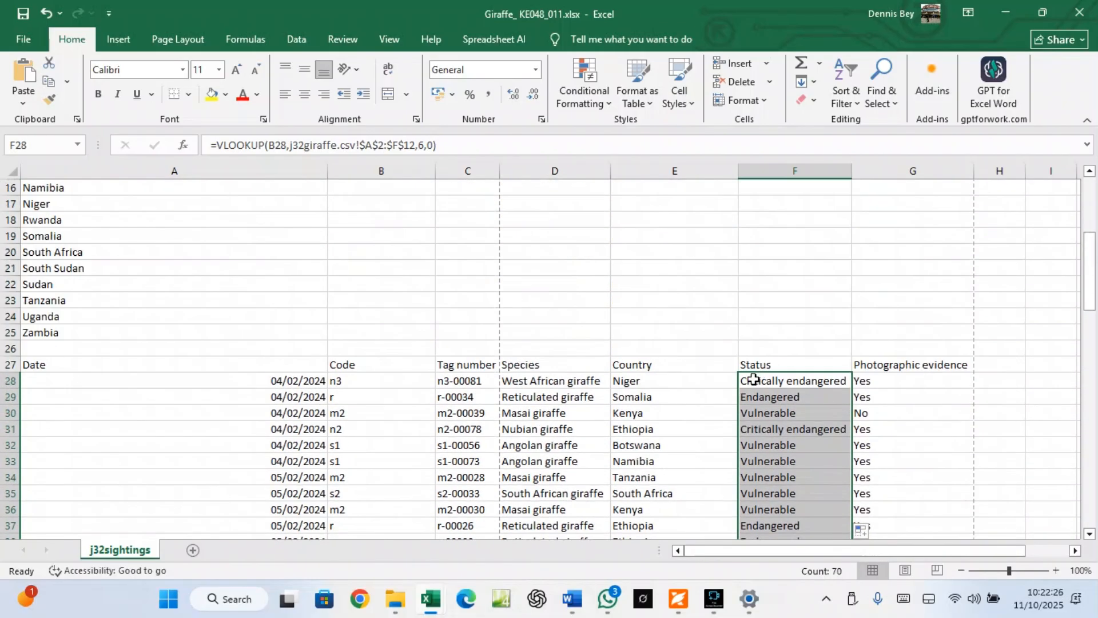
scroll(750, 380, down, 3)
Scroll the exam paper down to tasks 5–7 covering B3, B4 and the new row
click(678, 599)
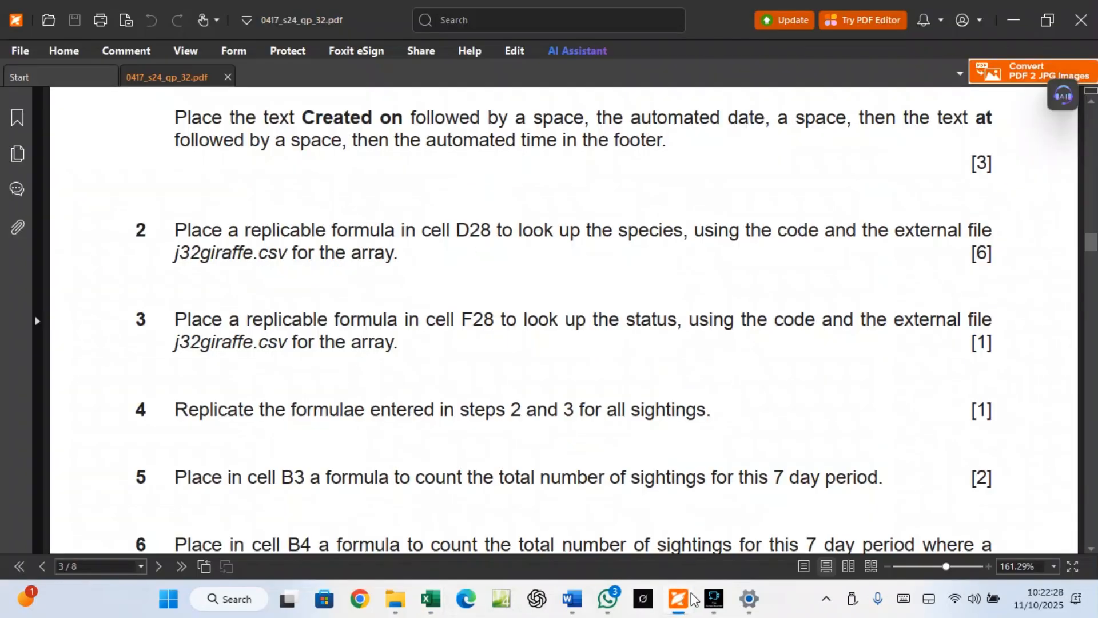
scroll(372, 526, down, 3)
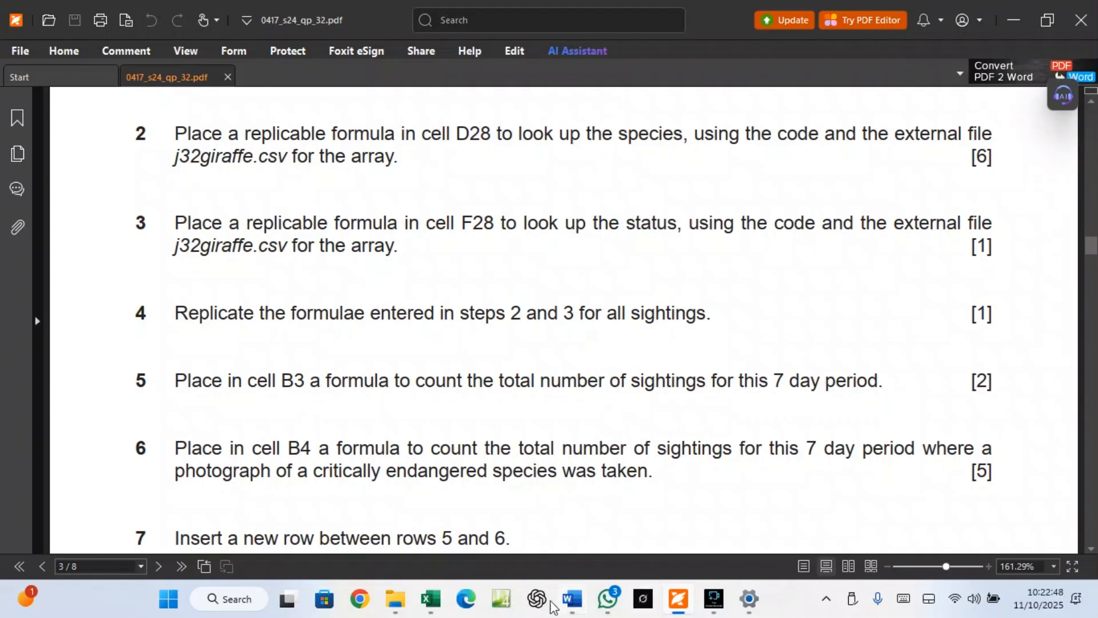
click(432, 599)
click(469, 548)
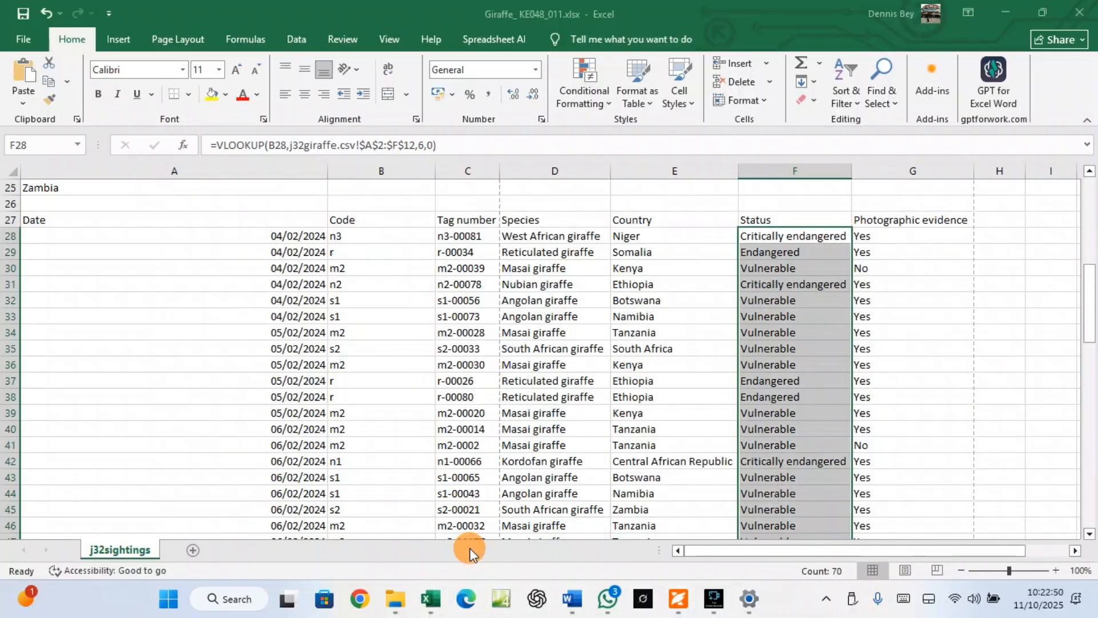
scroll(346, 371, down, 3)
scroll(346, 371, up, 10)
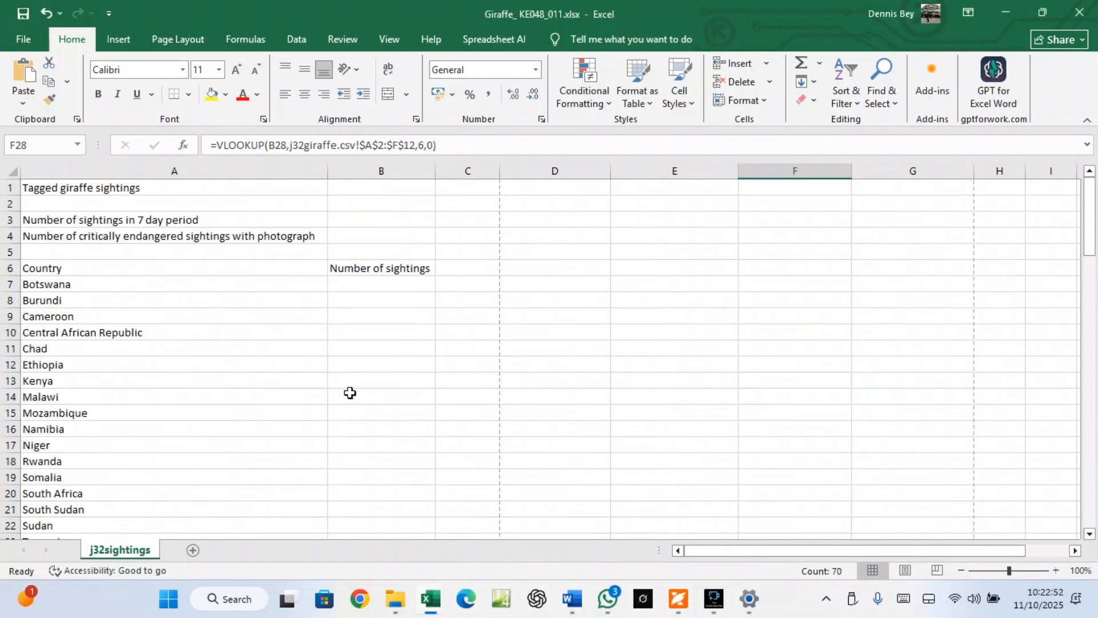
In B3, start a =COUNTA( formula with its range beginning at the first date, A28
click(378, 220)
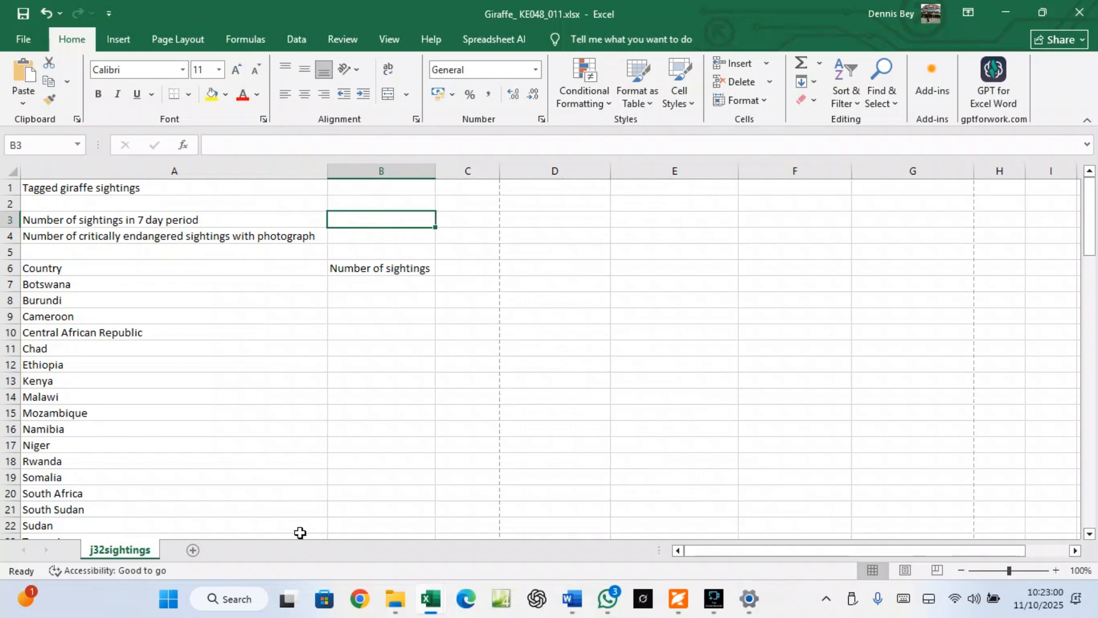
scroll(306, 524, down, 4)
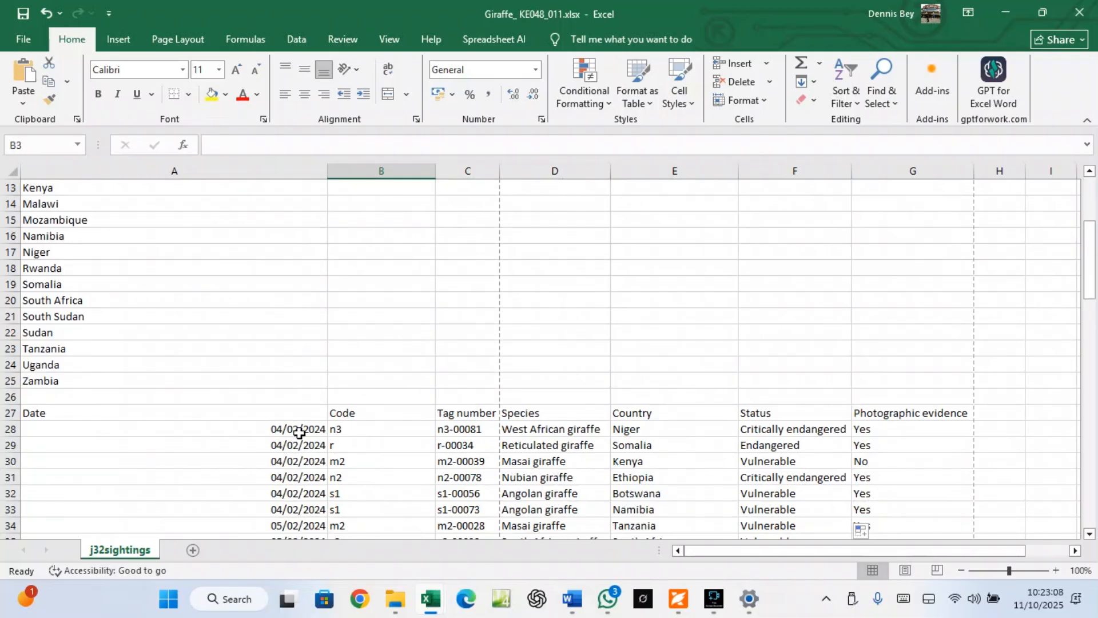
scroll(395, 413, up, 4)
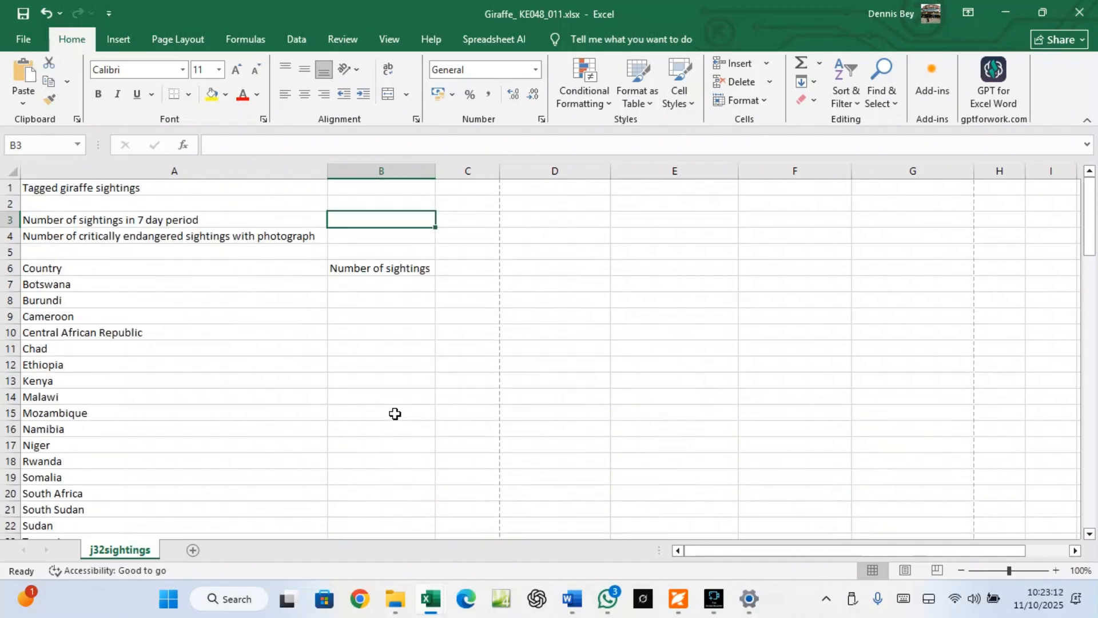
text(=)
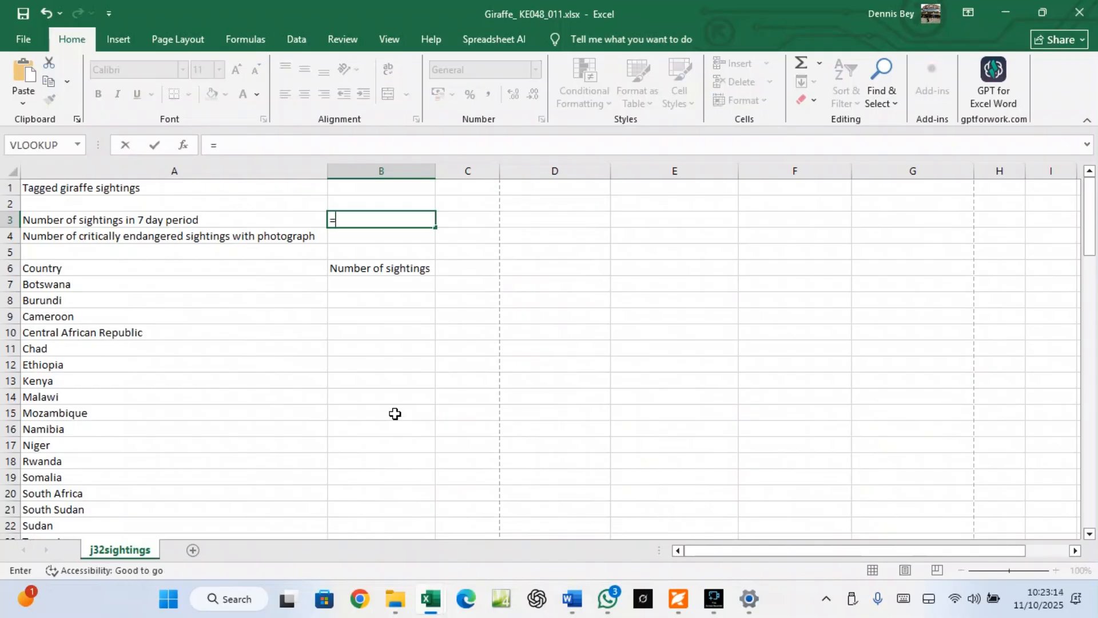
text(counta)
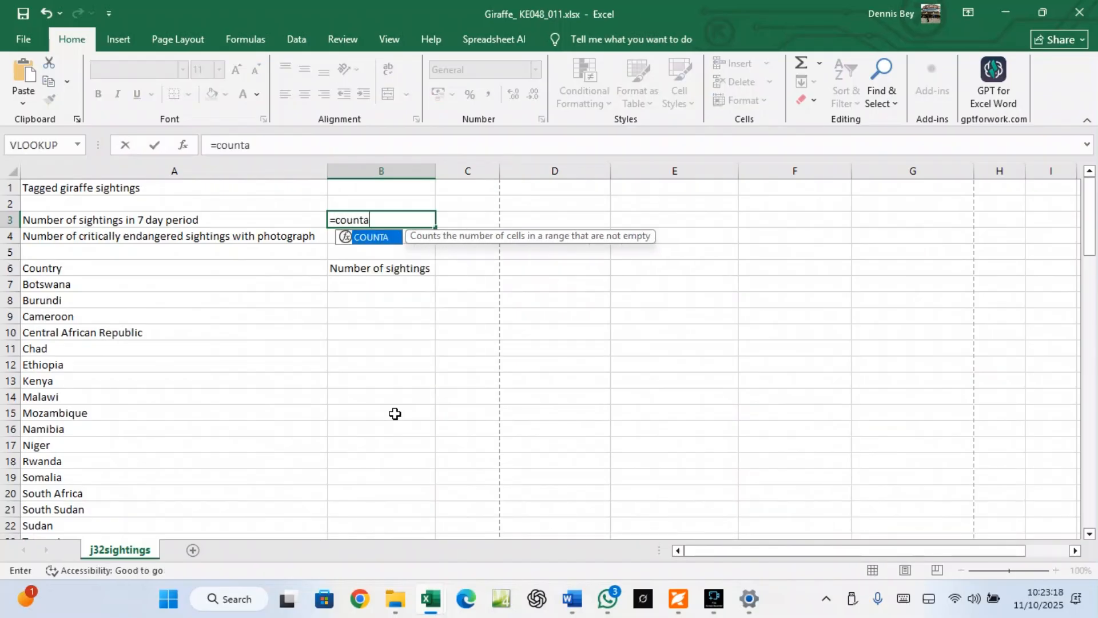
text(()
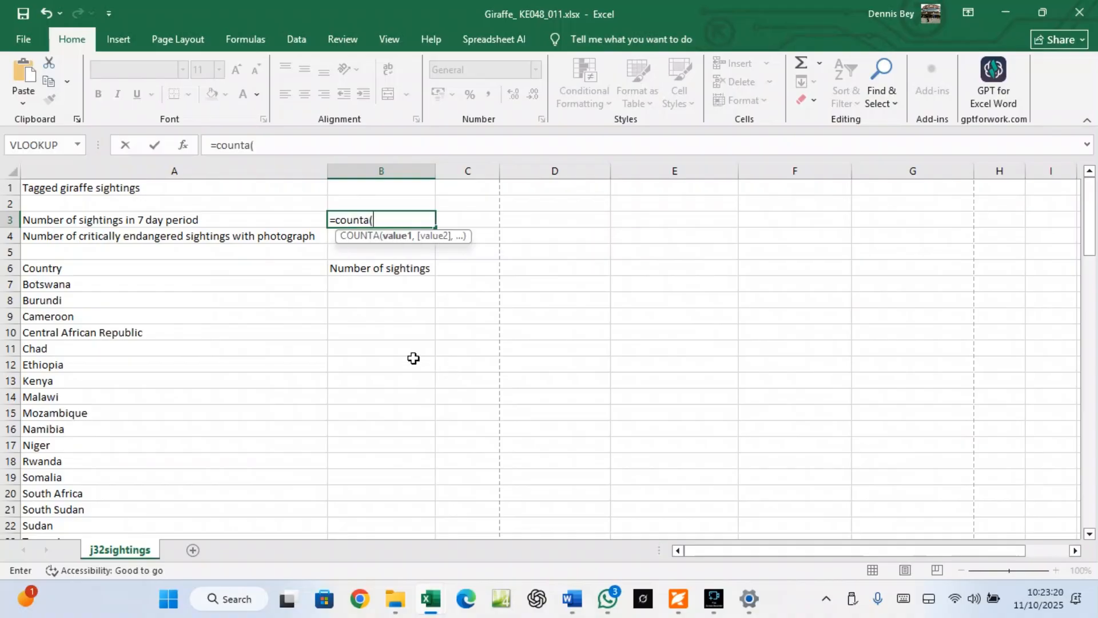
scroll(395, 365, down, 5)
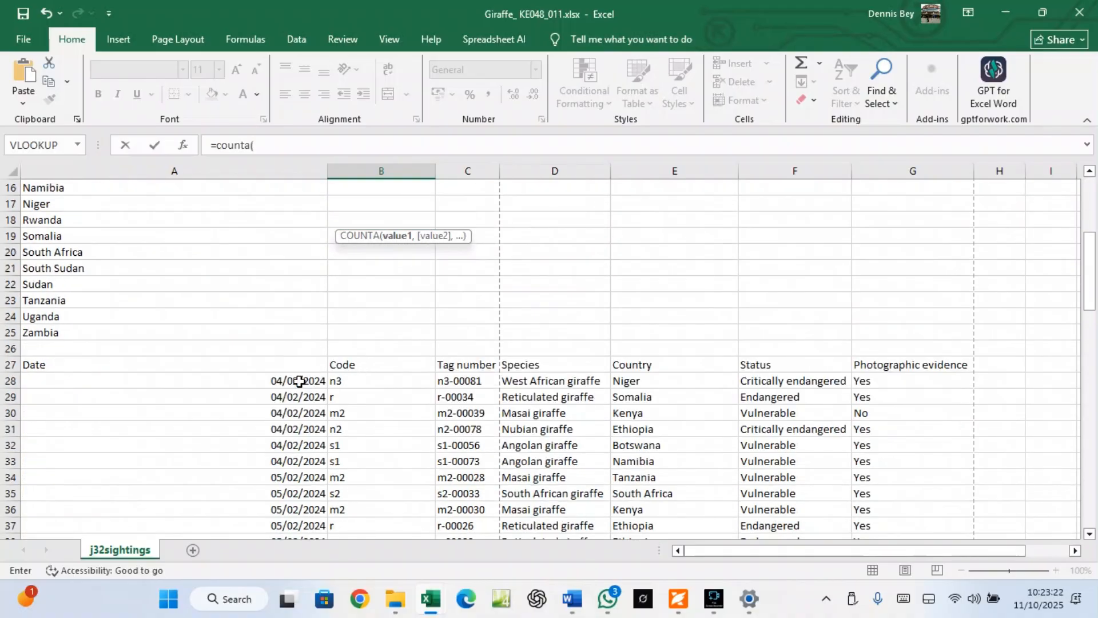
click(297, 381)
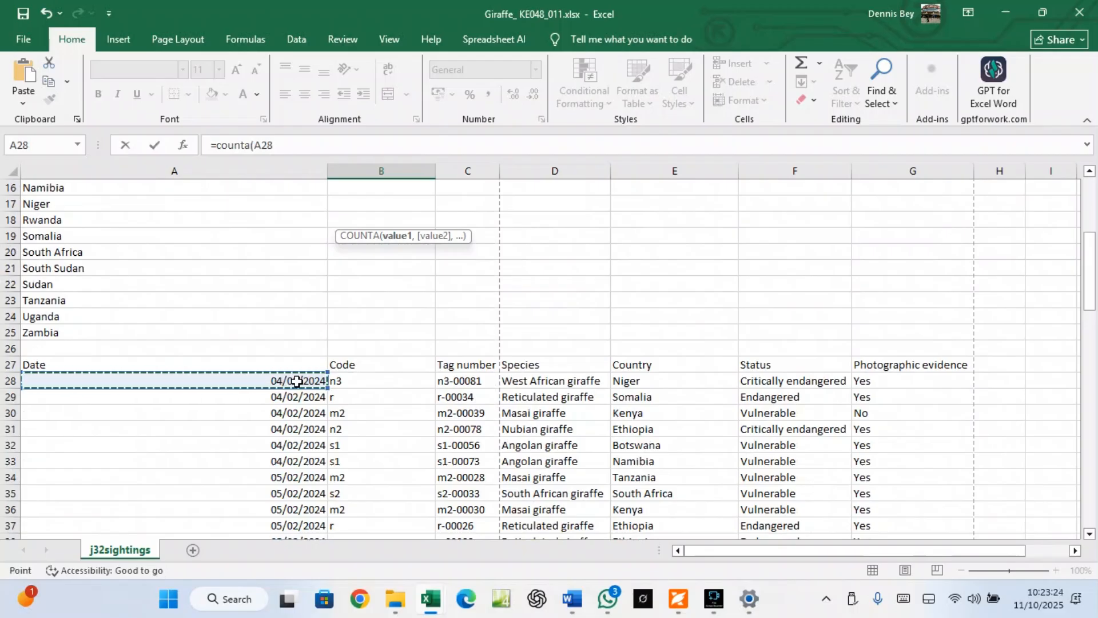
Extend the range to A97 and close it, giving =COUNTA(A28:A97) showing 70
key(ctrl+shift+Down)
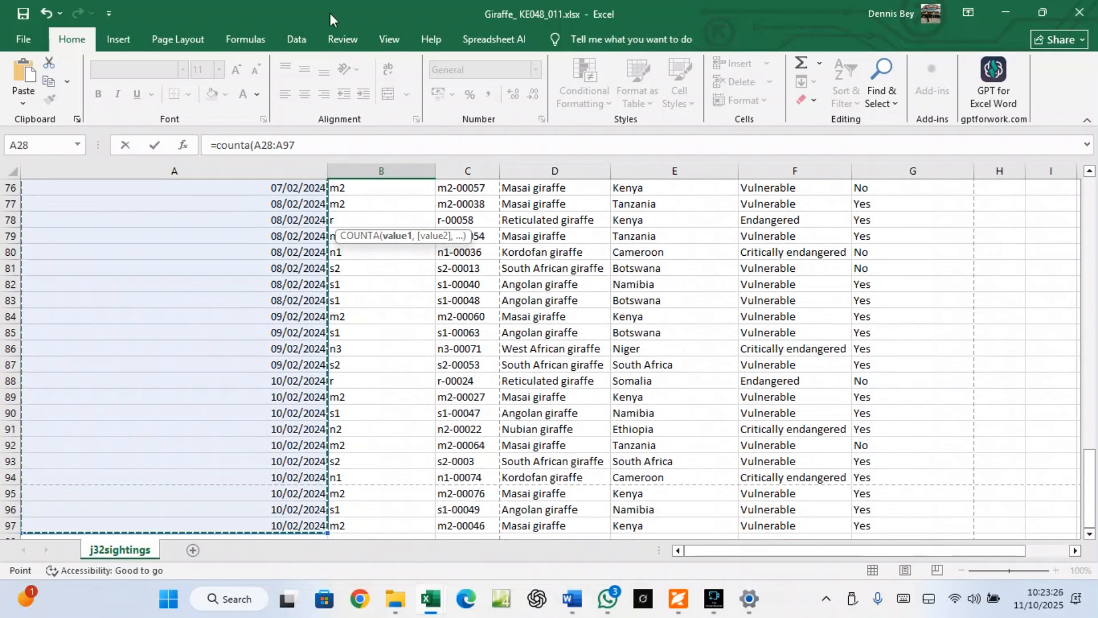
click(316, 150)
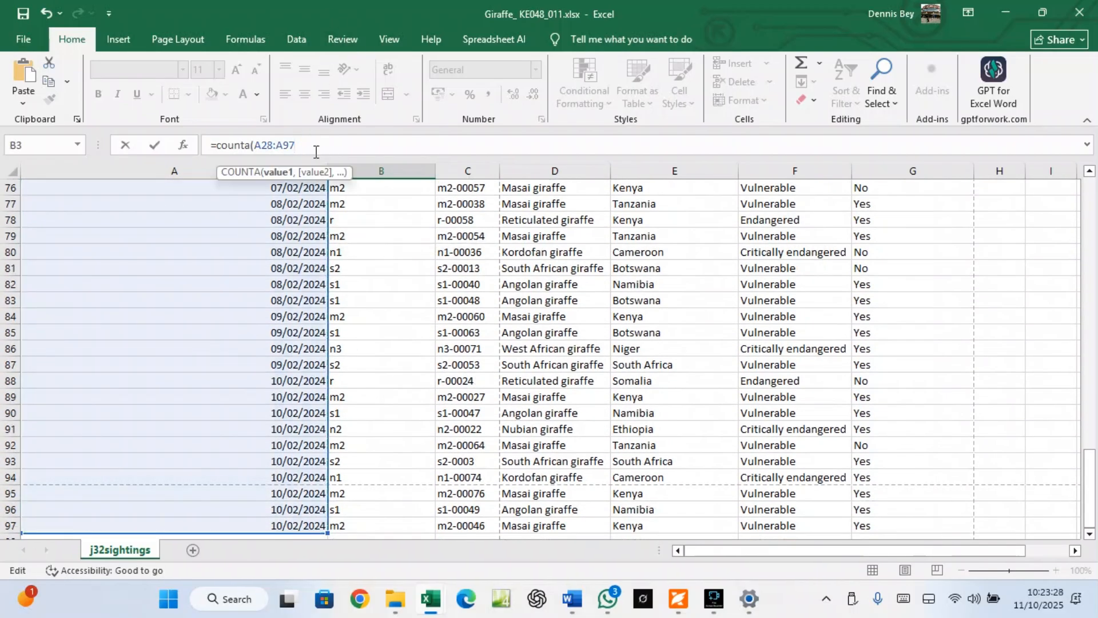
text())
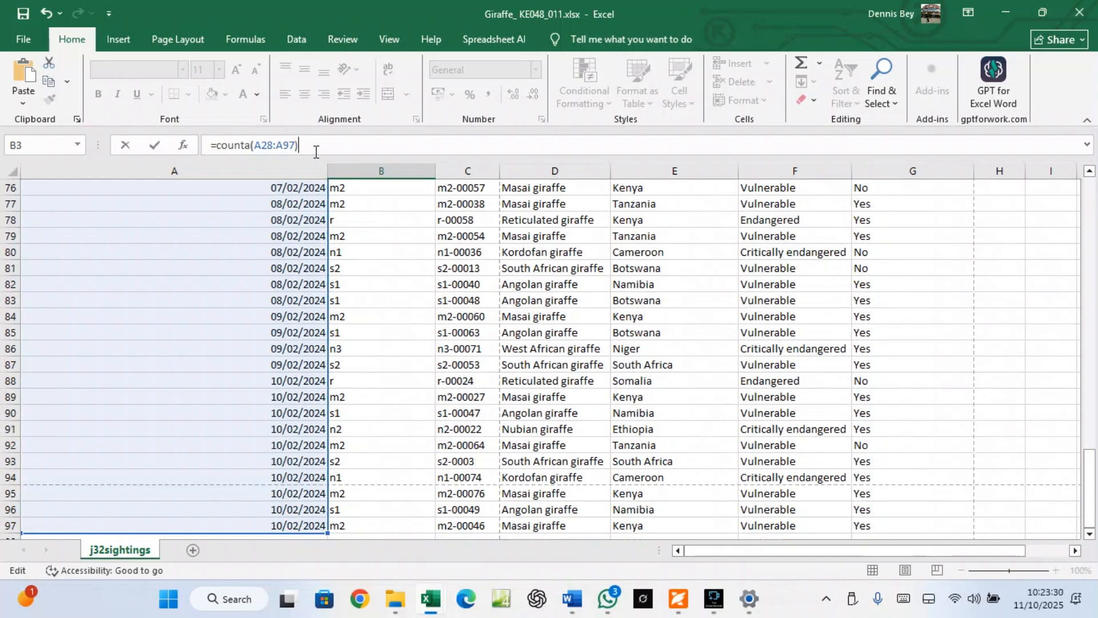
key(Return)
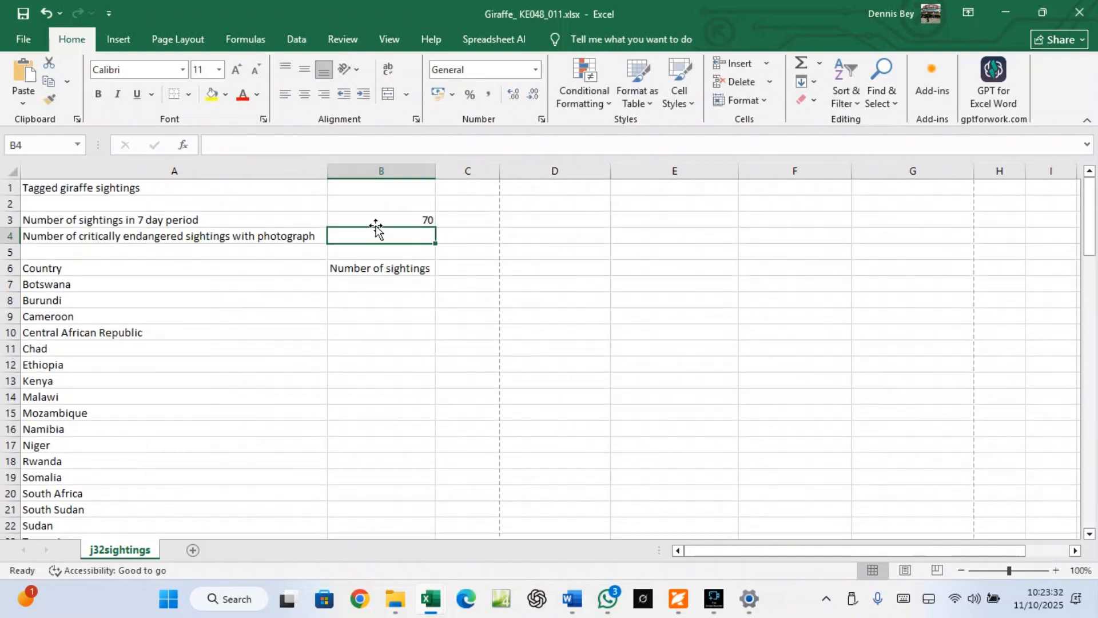
click(375, 220)
scroll(355, 319, down, 8)
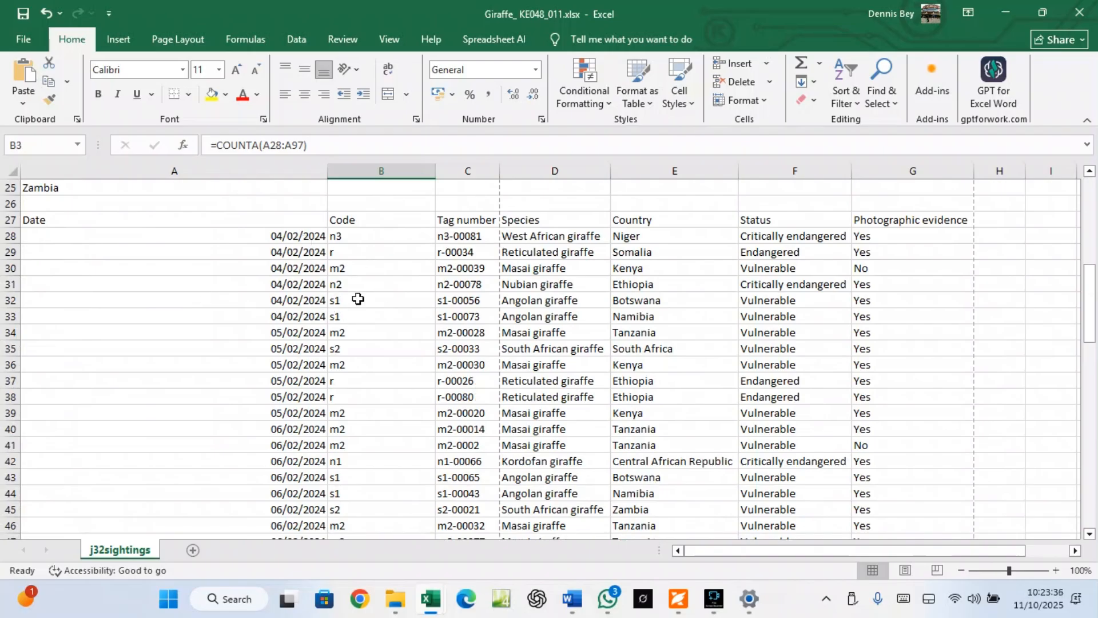
click(678, 598)
Reread questions 5–7, including B4's photographed critically endangered count, then return to the Giraffe workbook
scroll(399, 395, down, 3)
scroll(399, 391, down, 10)
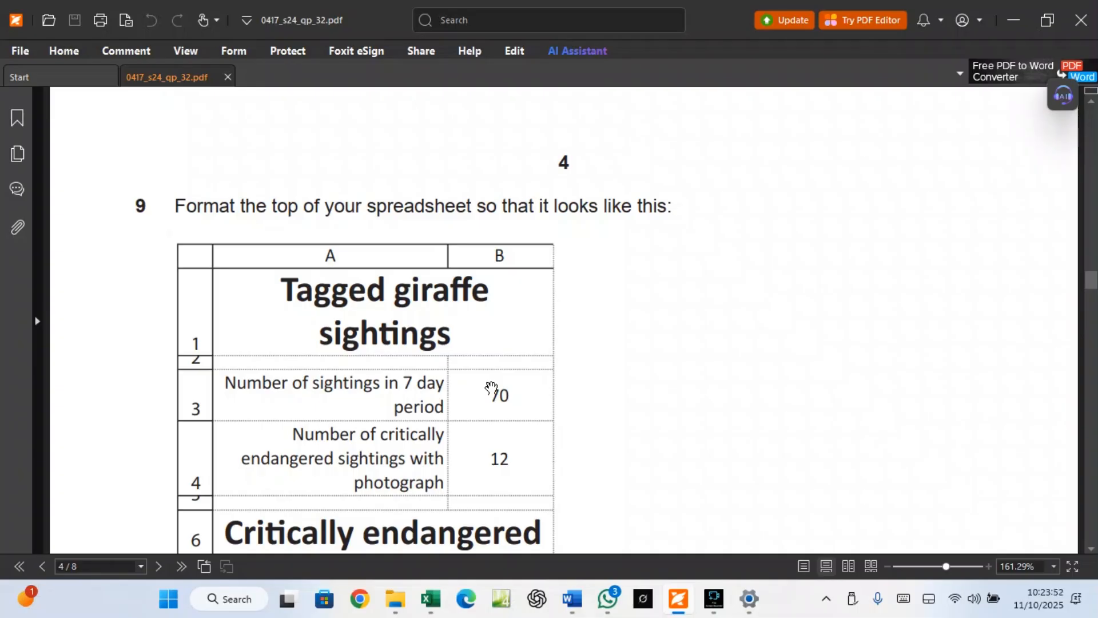
scroll(491, 389, up, 5)
scroll(488, 383, up, 4)
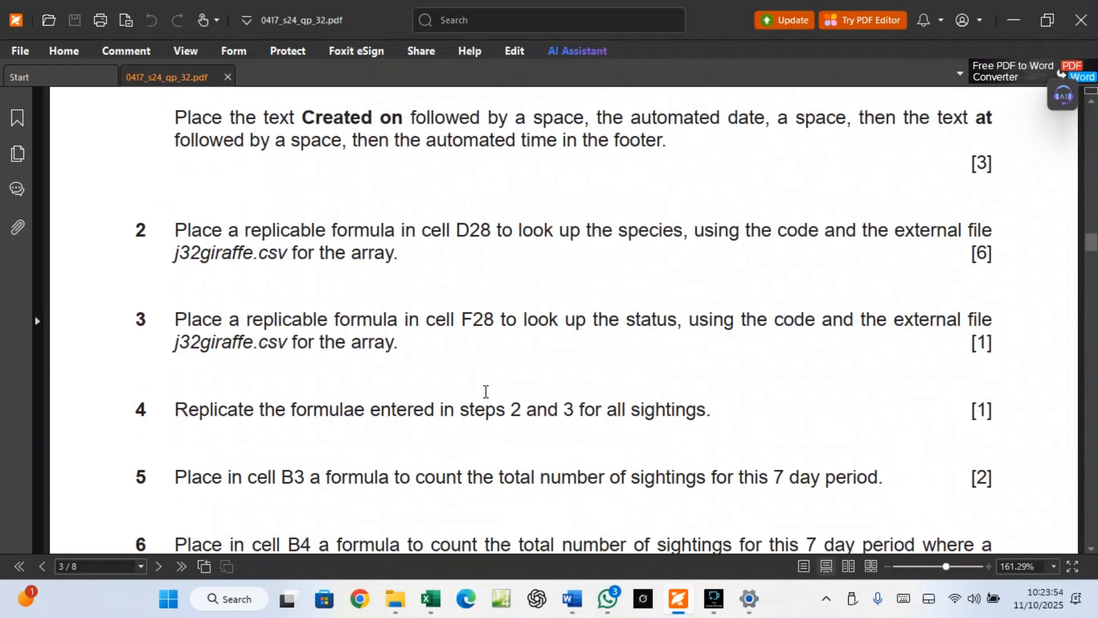
scroll(490, 392, down, 2)
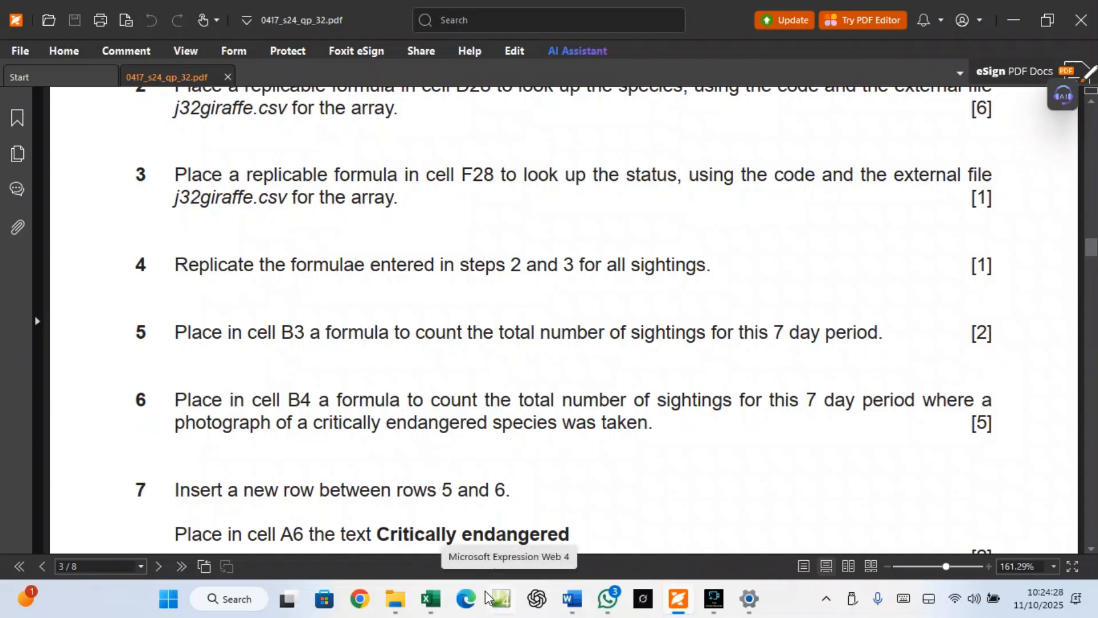
click(484, 517)
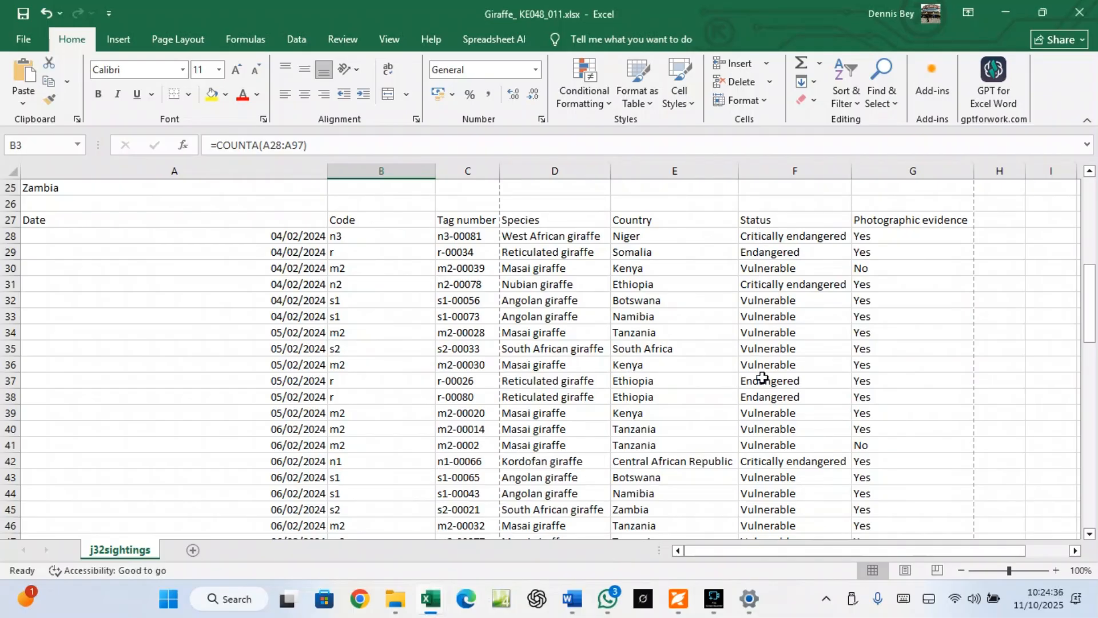
In B4, type =count, fix the mistyped letters, and insert COUNTIFS from the suggestions
scroll(762, 378, up, 8)
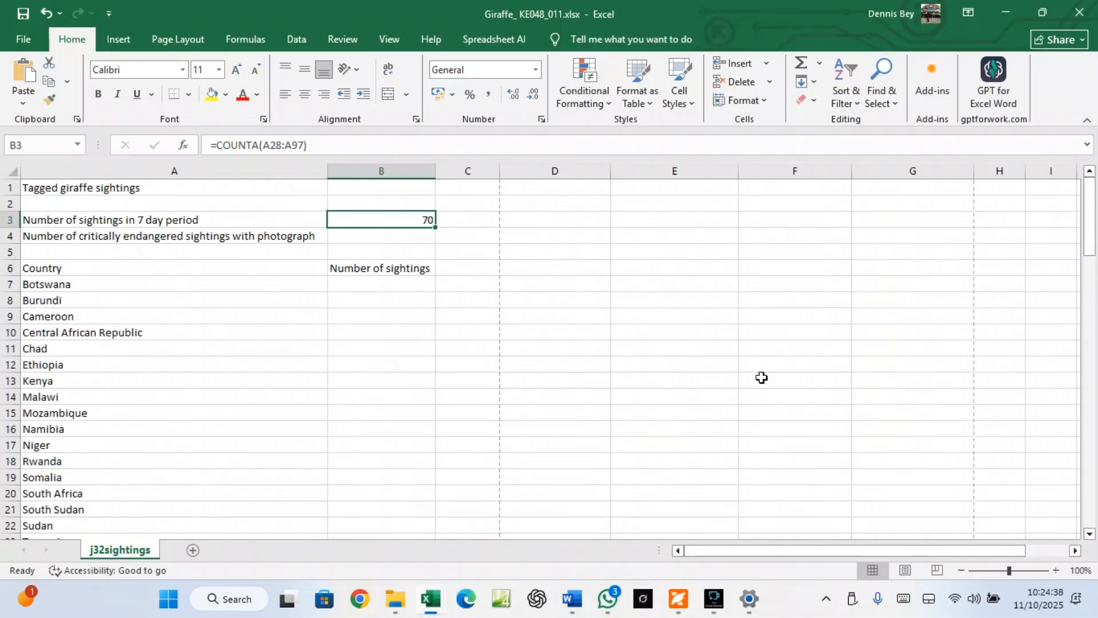
click(353, 236)
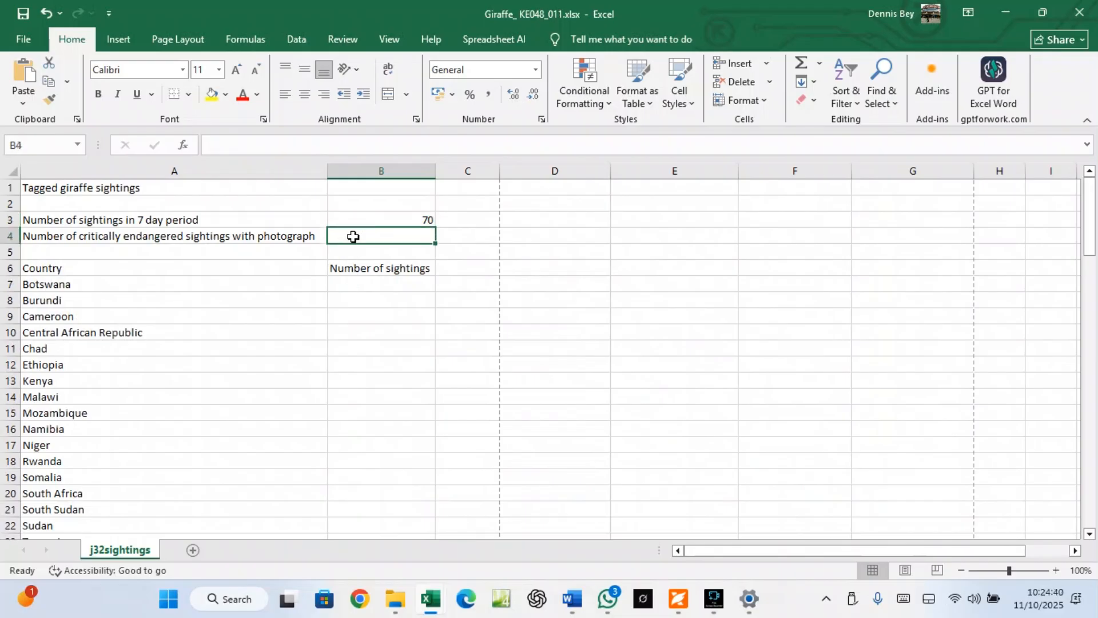
text(=c)
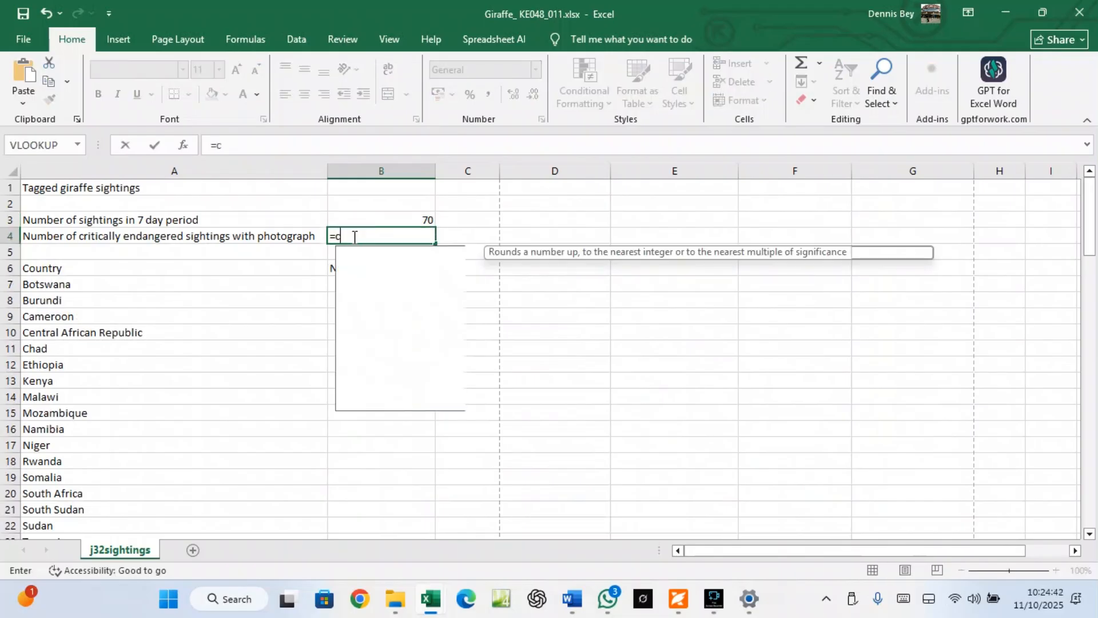
text(ount)
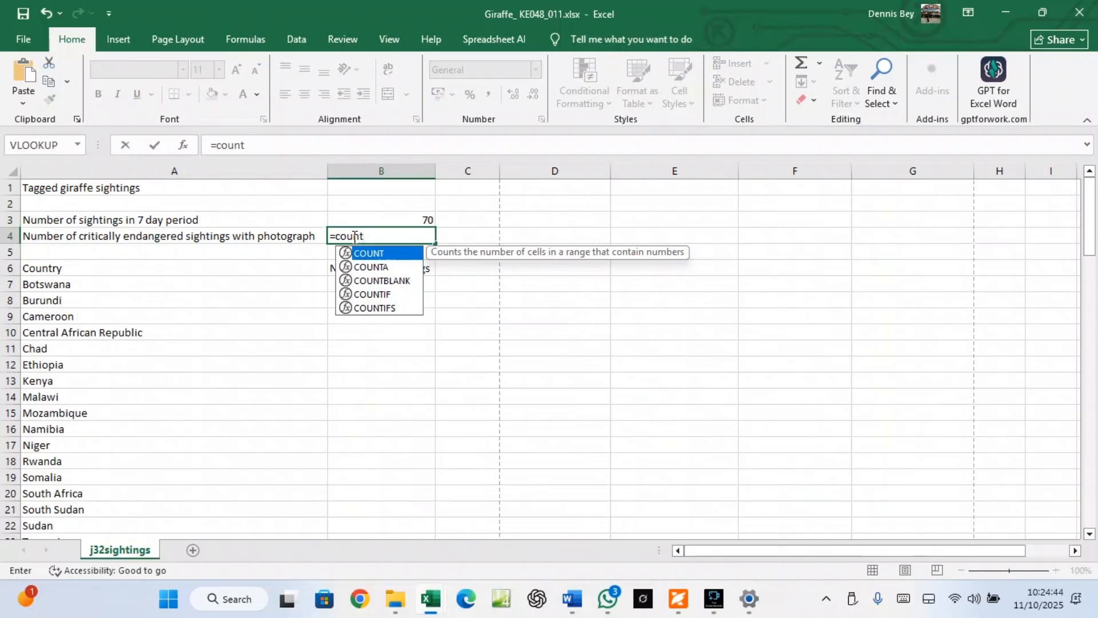
click(355, 237)
text(f)
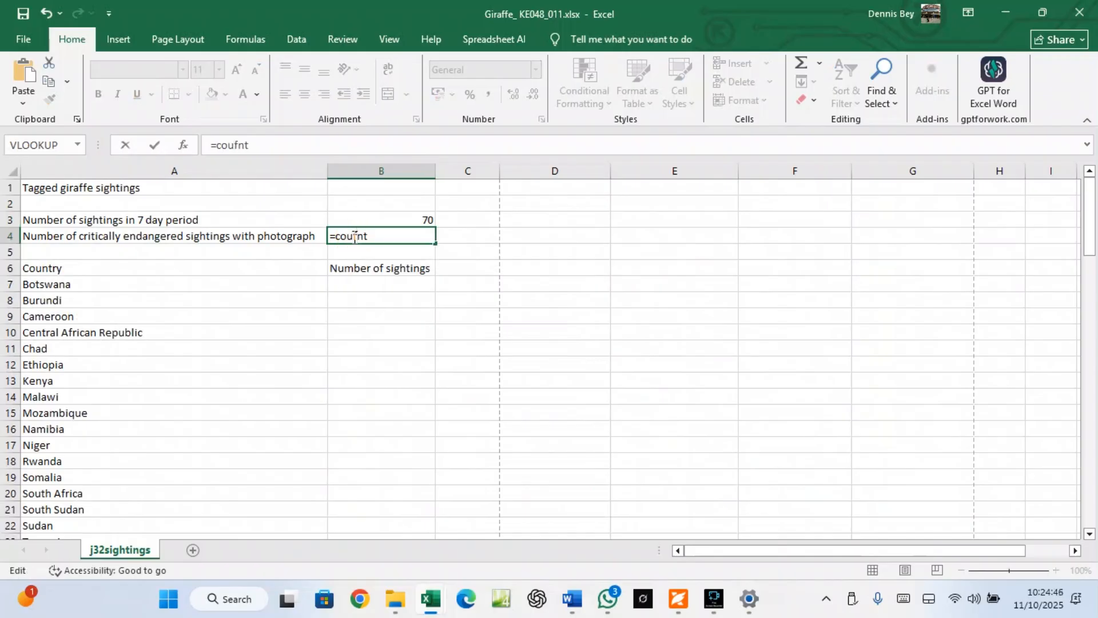
text(s)
click(378, 234)
key(BackSpace)
key(BackSpace)
key(BackSpace)
key(BackSpace)
key(BackSpace)
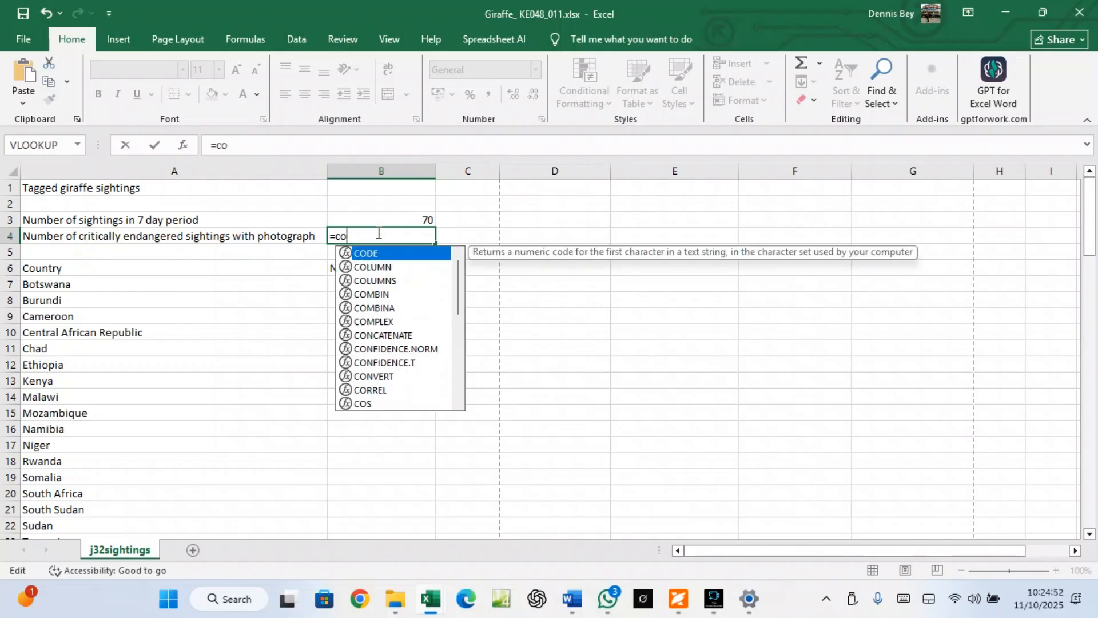
text(unt)
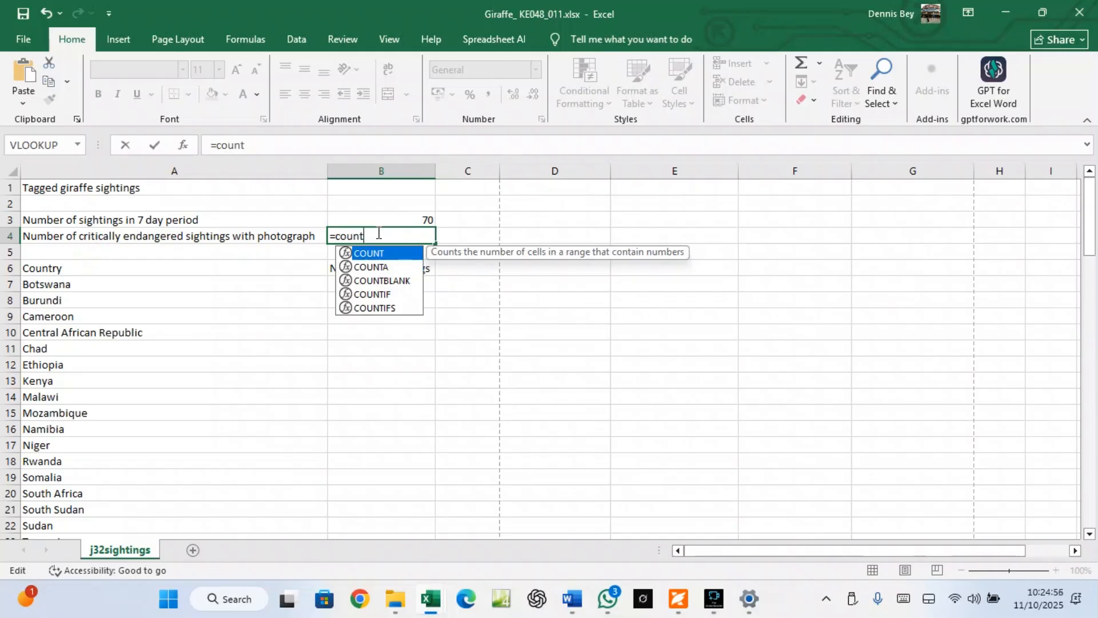
click(376, 309)
double_click(376, 309)
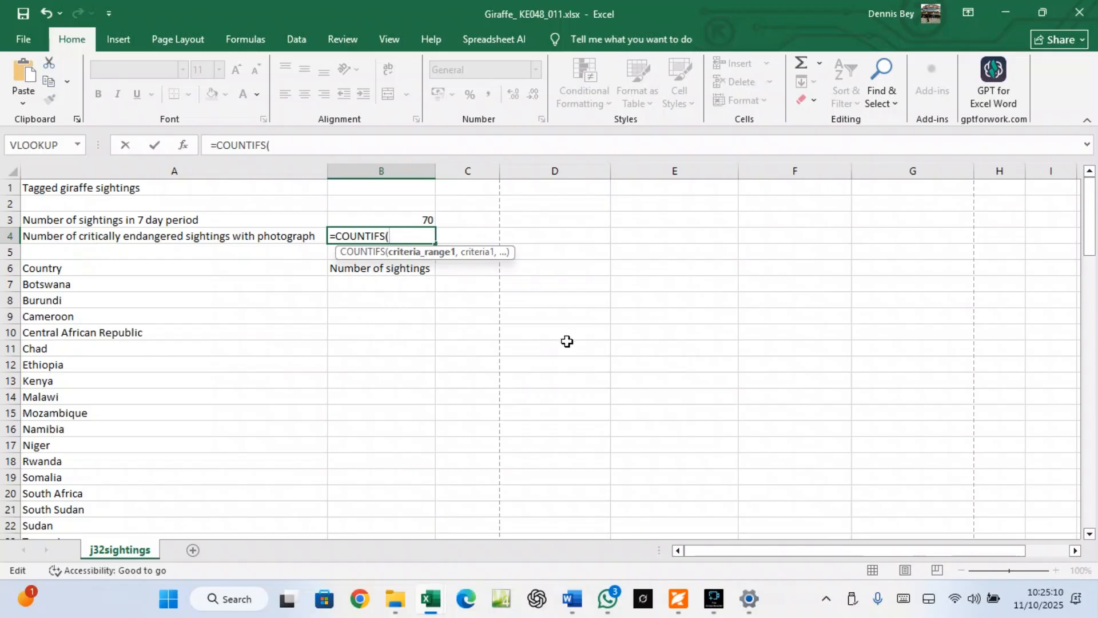
Add the first criteria pair: range F28:F97 with "Critically endangered"
scroll(569, 343, down, 5)
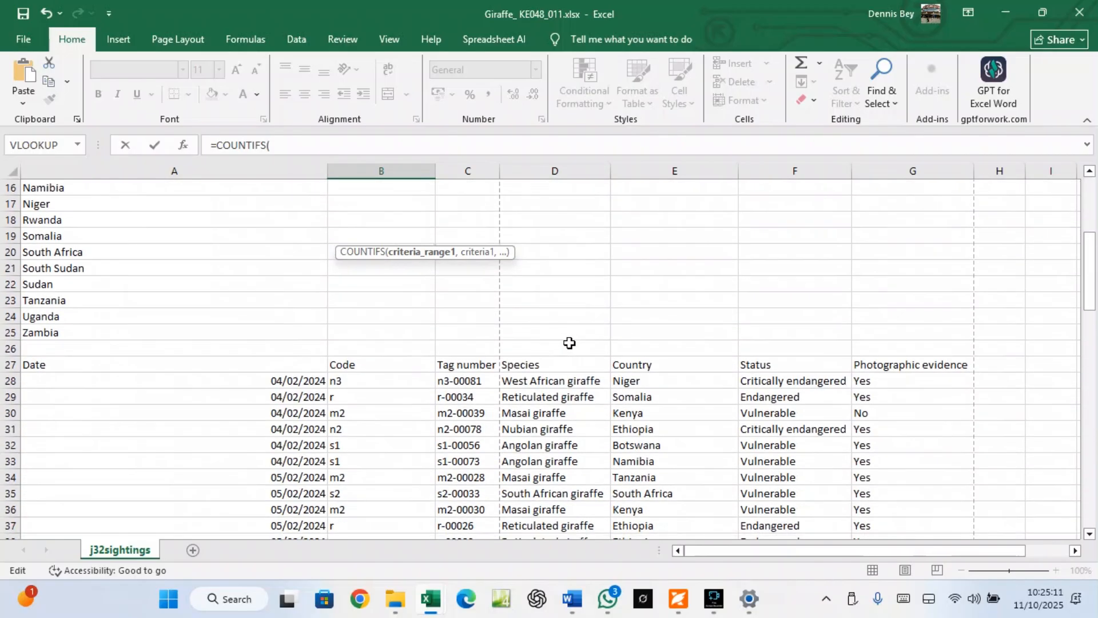
click(758, 382)
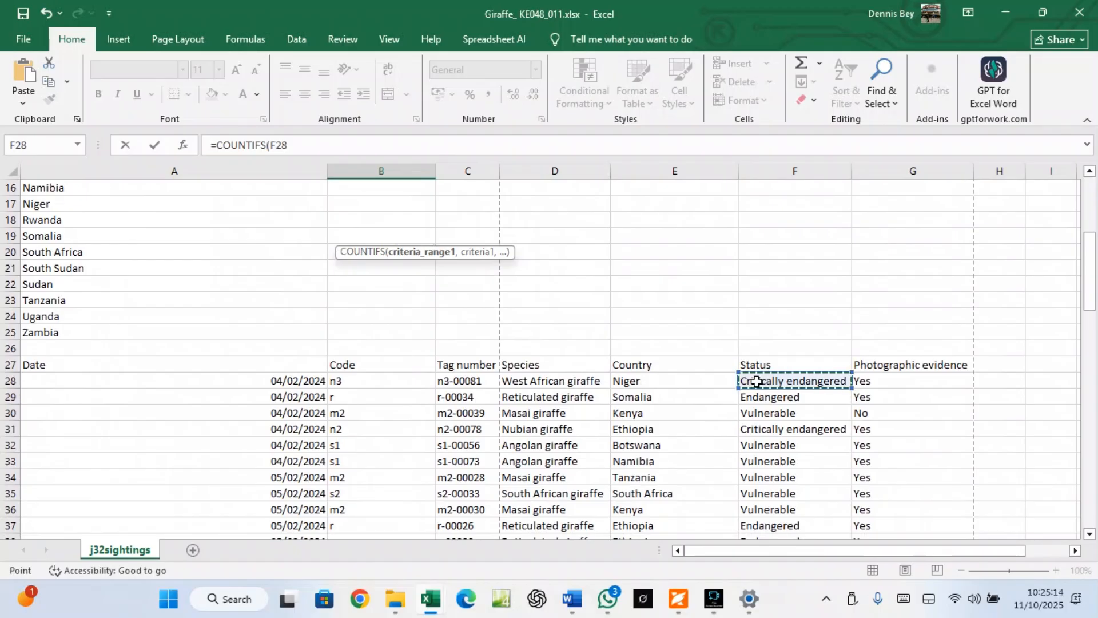
key(ctrl+shift+Down)
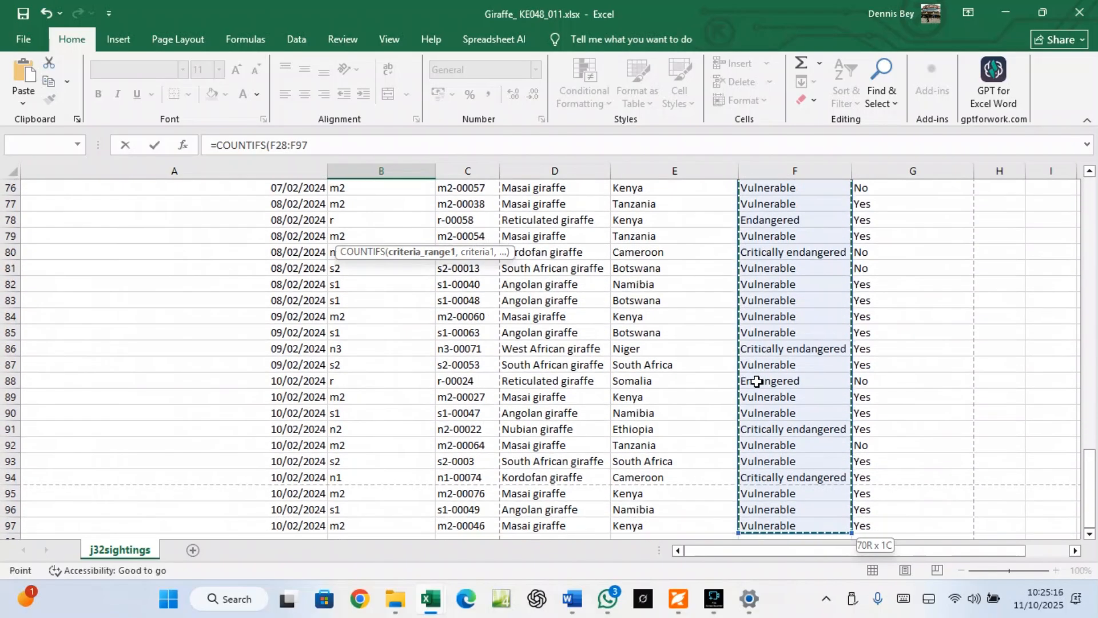
click(312, 147)
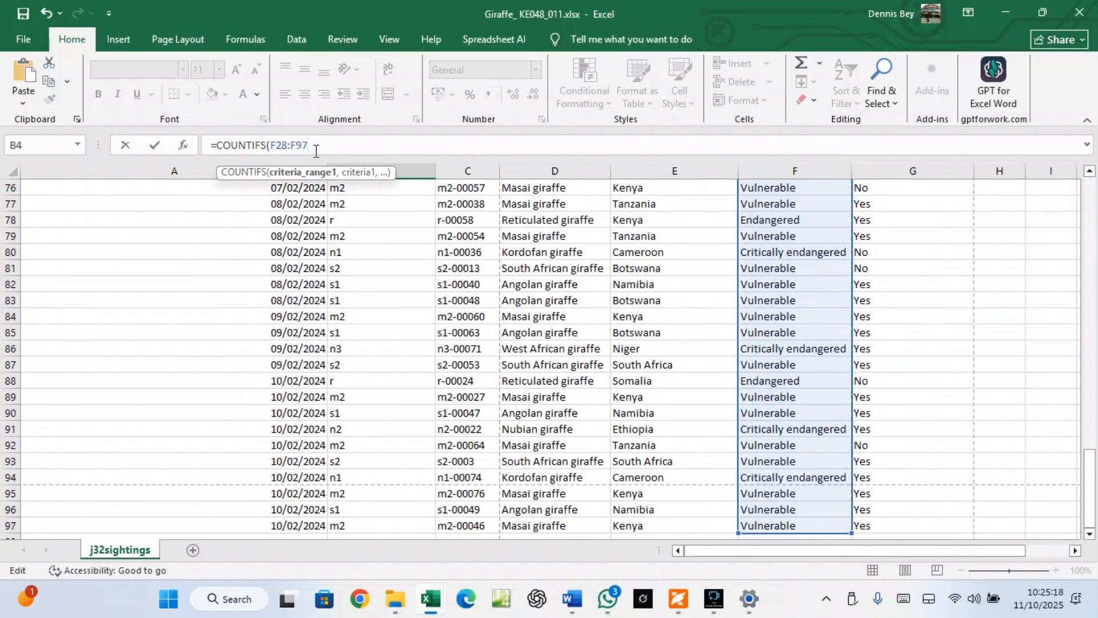
text(,)
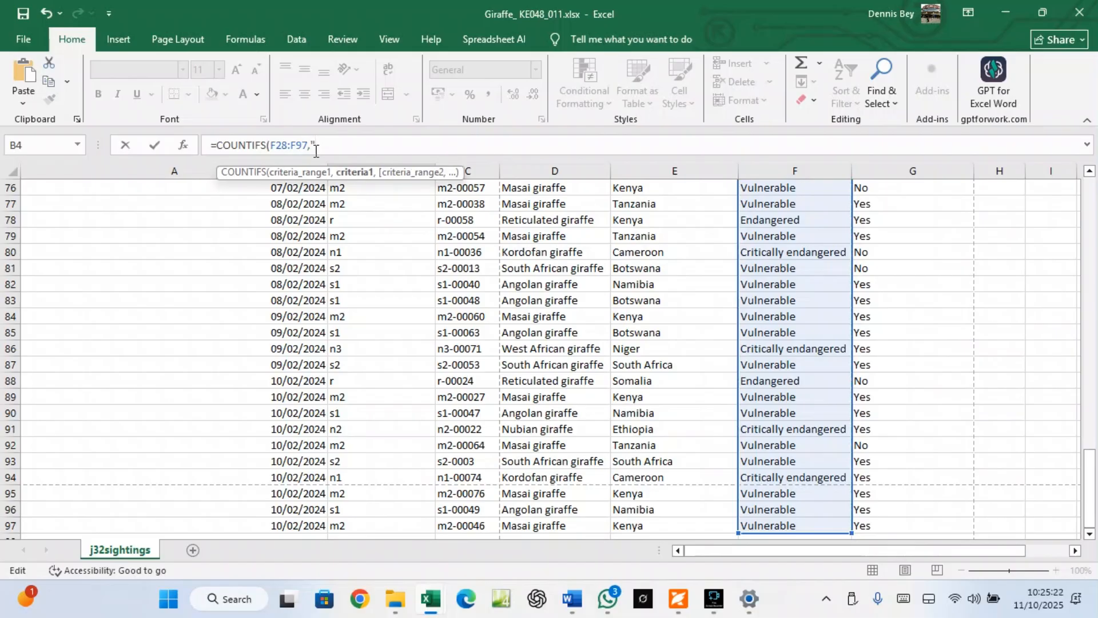
text("Critically endangered)
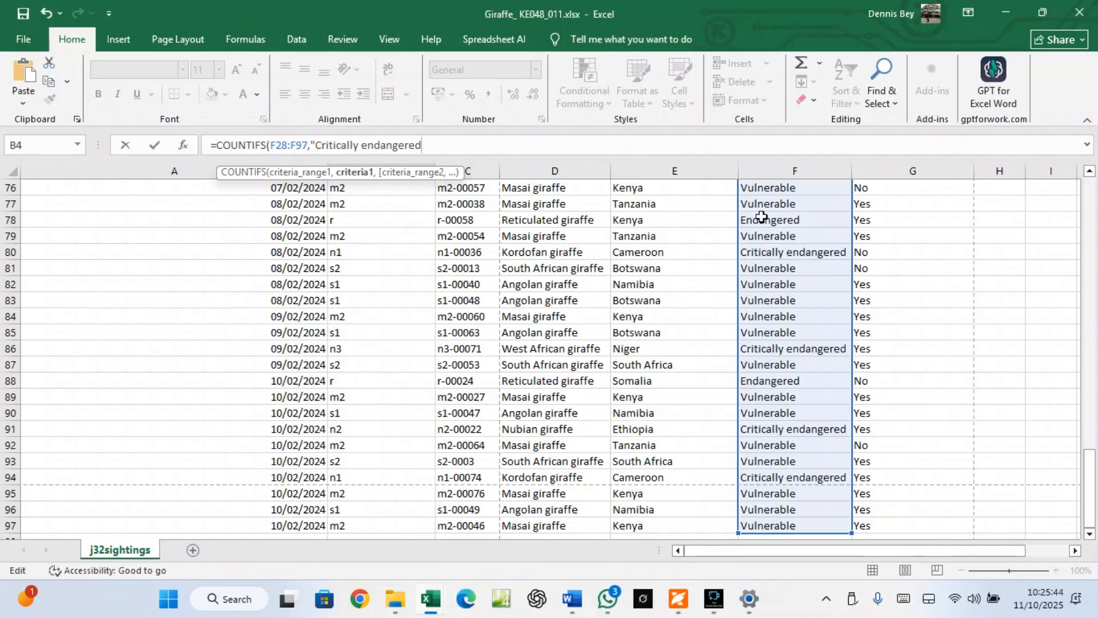
text(,)
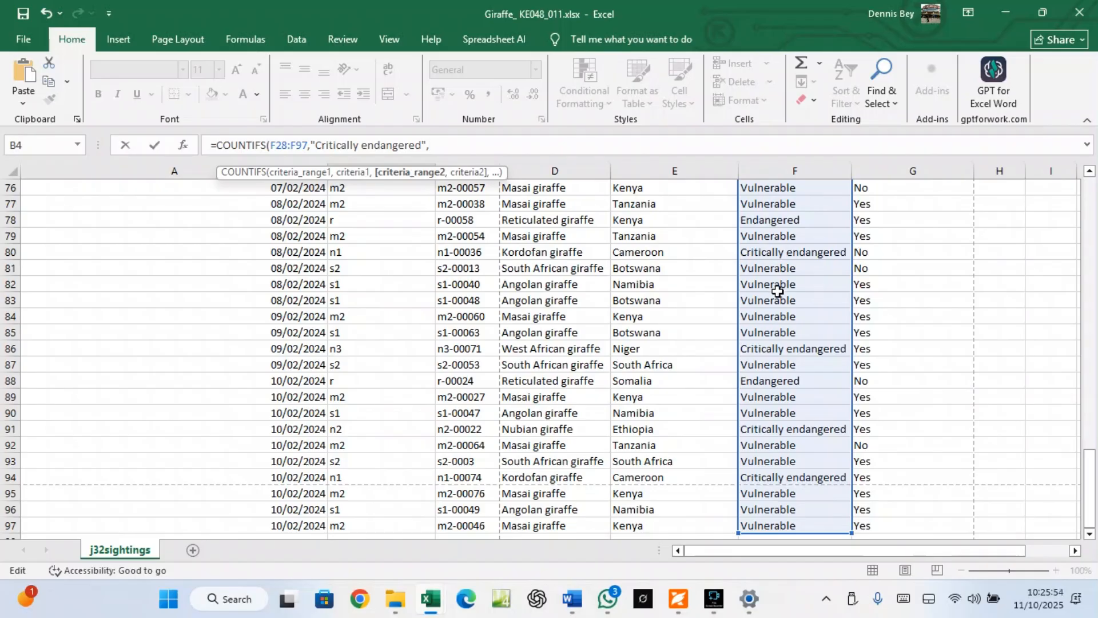
Add the second pair, G28:G97 with "Yes", and commit so B4 shows 12
scroll(783, 292, up, 1)
scroll(784, 292, up, 18)
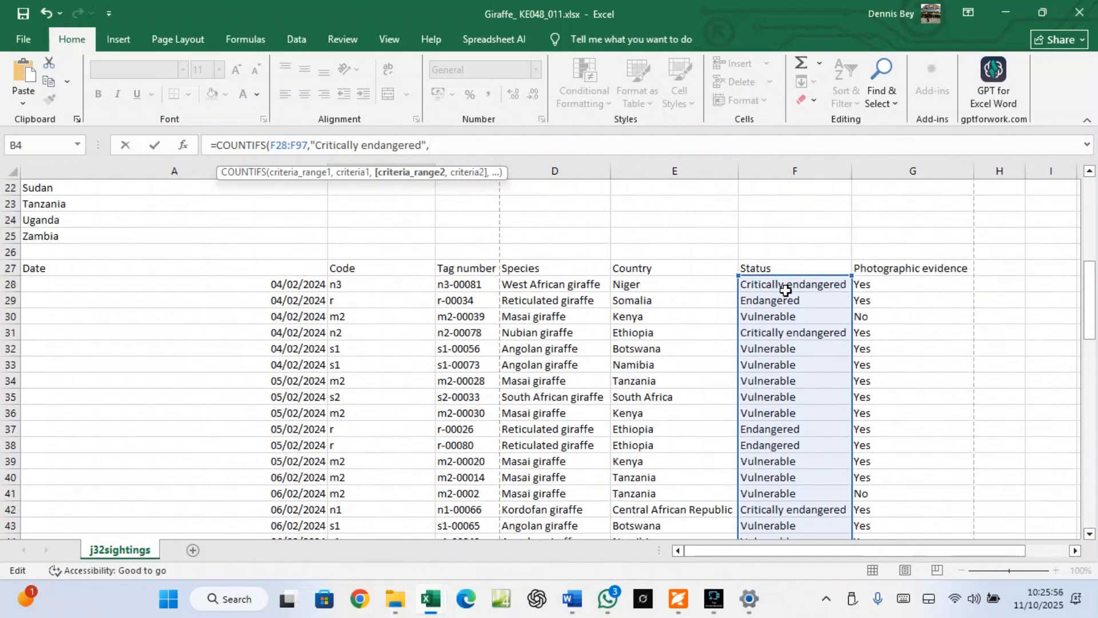
click(879, 283)
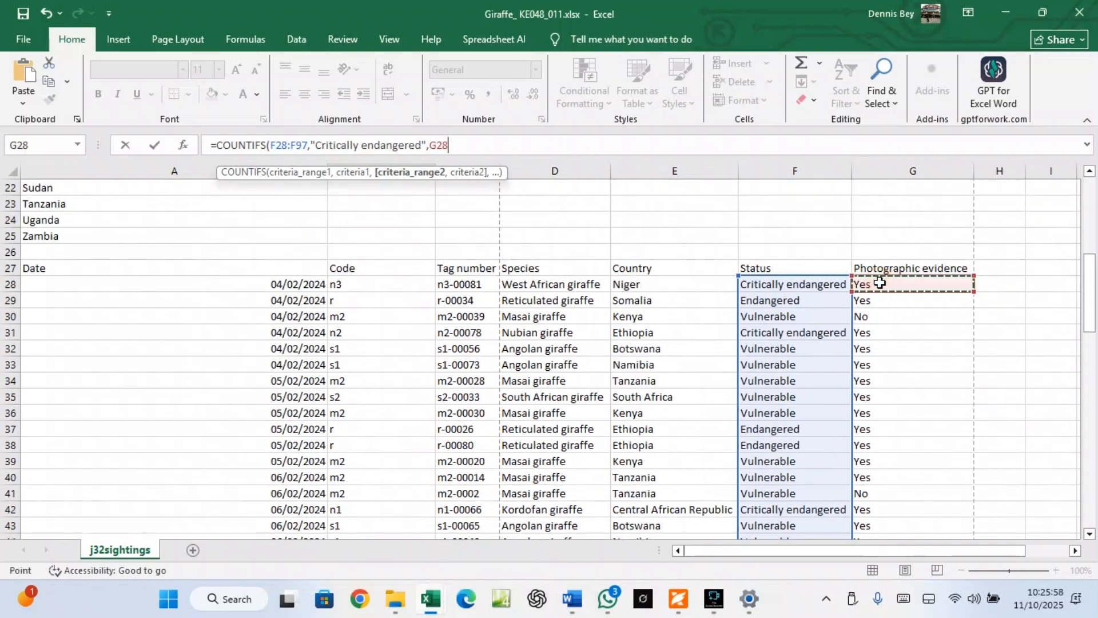
key(ctrl+shift+Down)
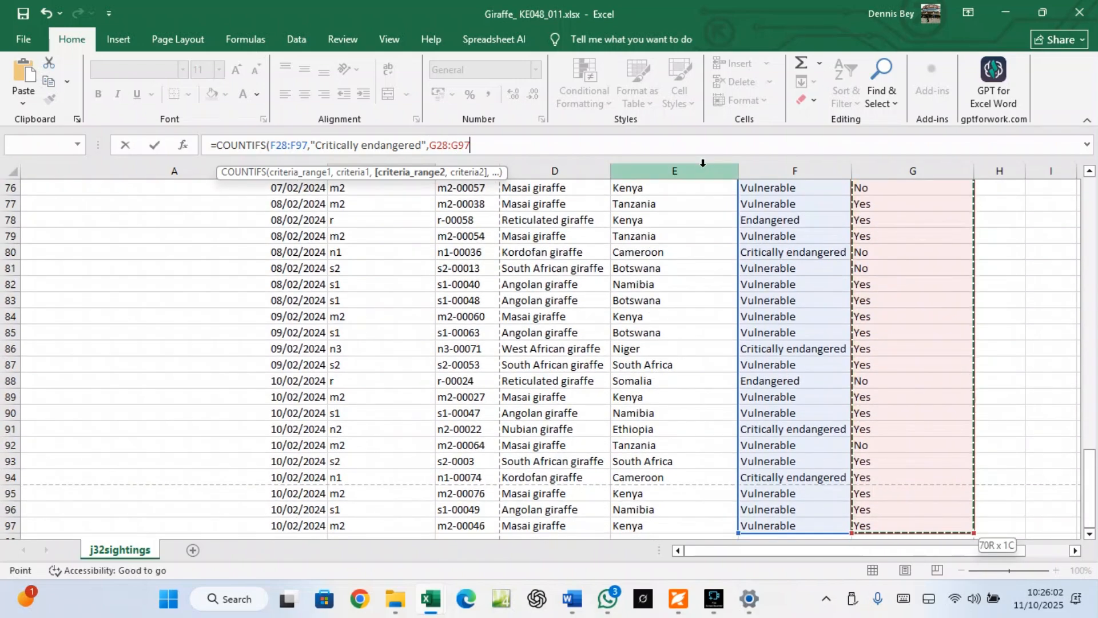
click(476, 148)
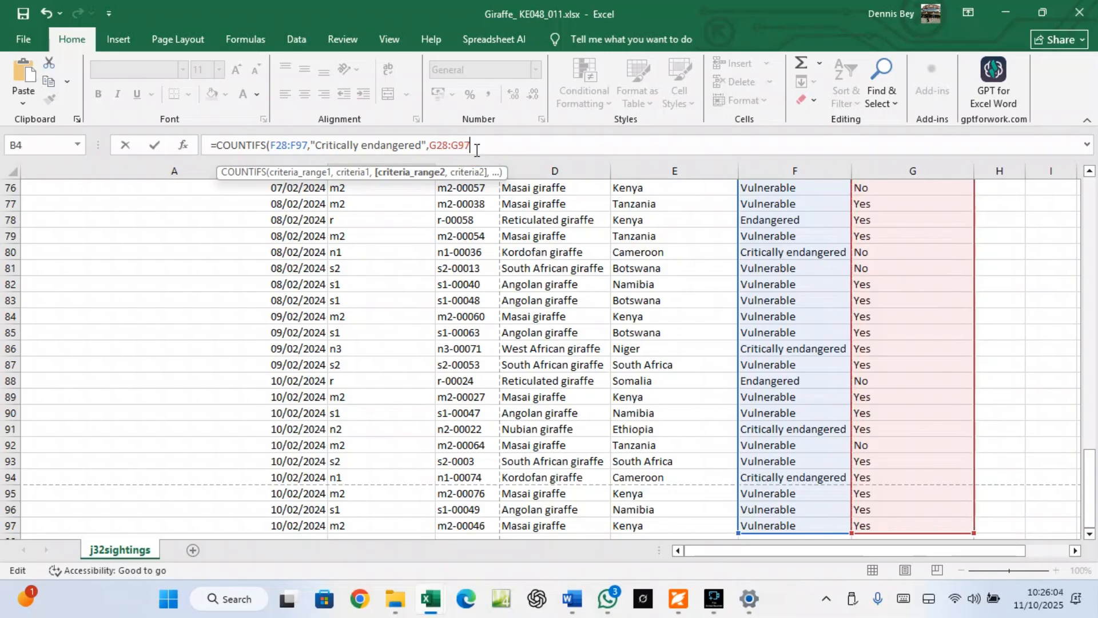
text(,)
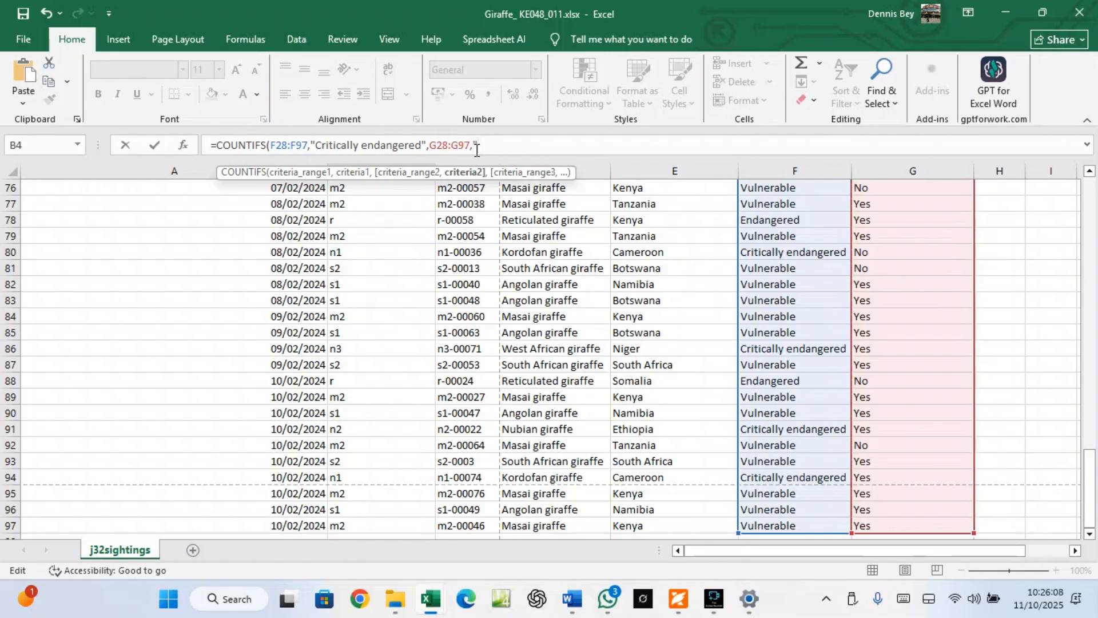
text("Yes)
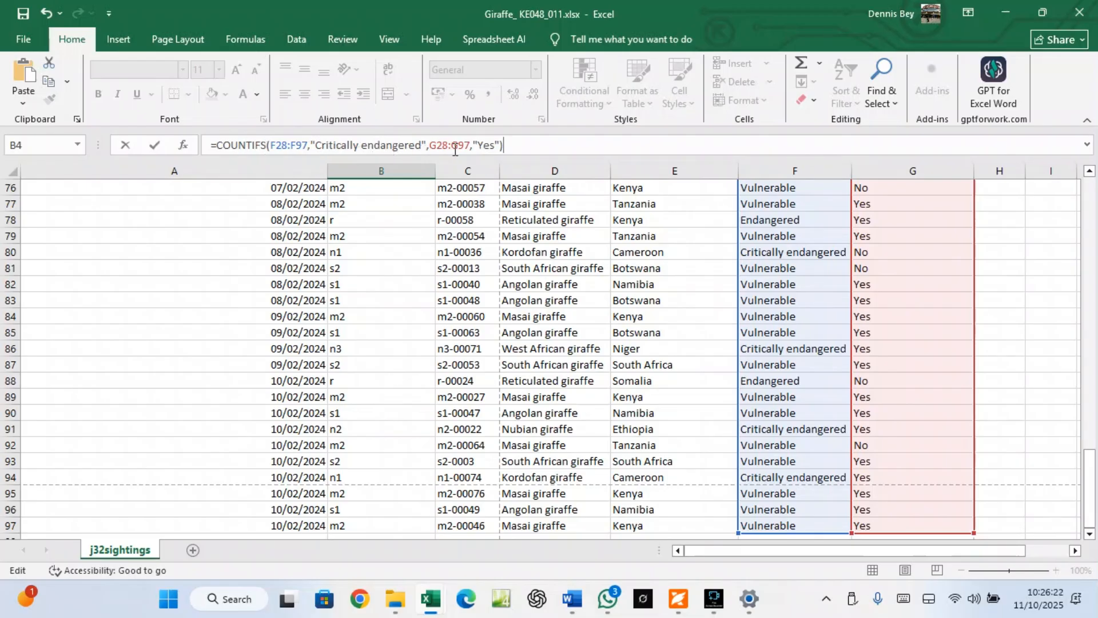
scroll(743, 292, up, 7)
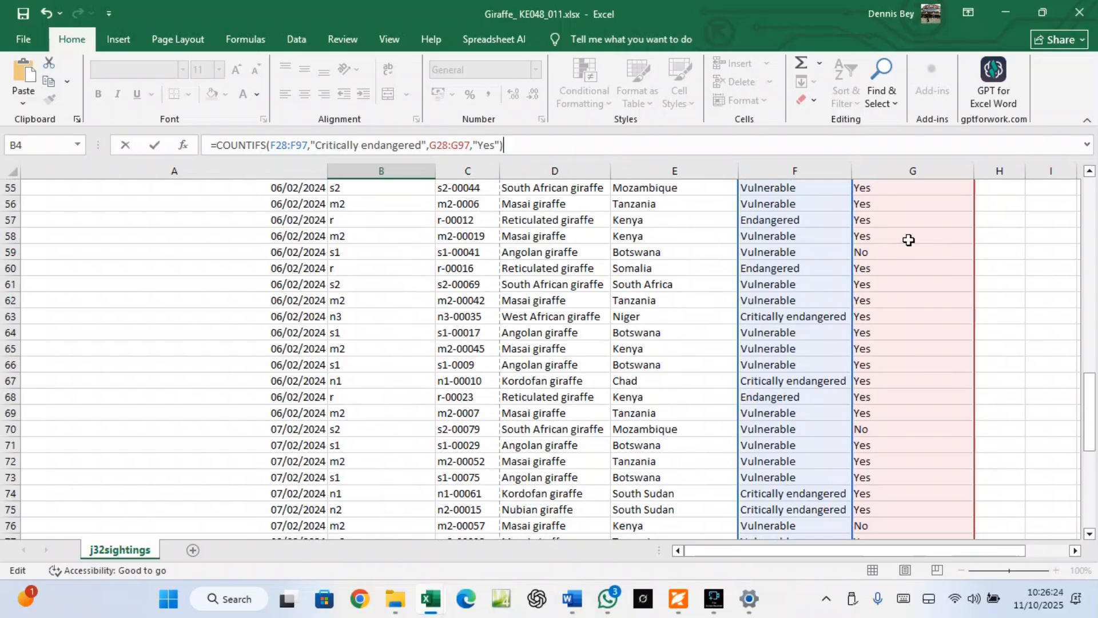
scroll(343, 223, up, 3)
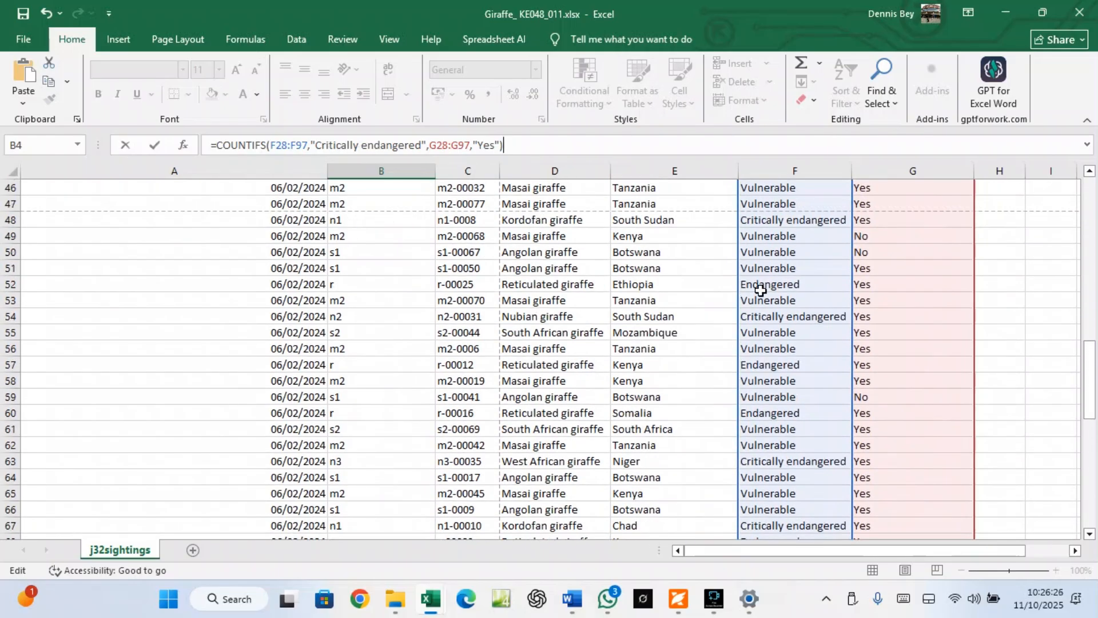
scroll(760, 290, up, 5)
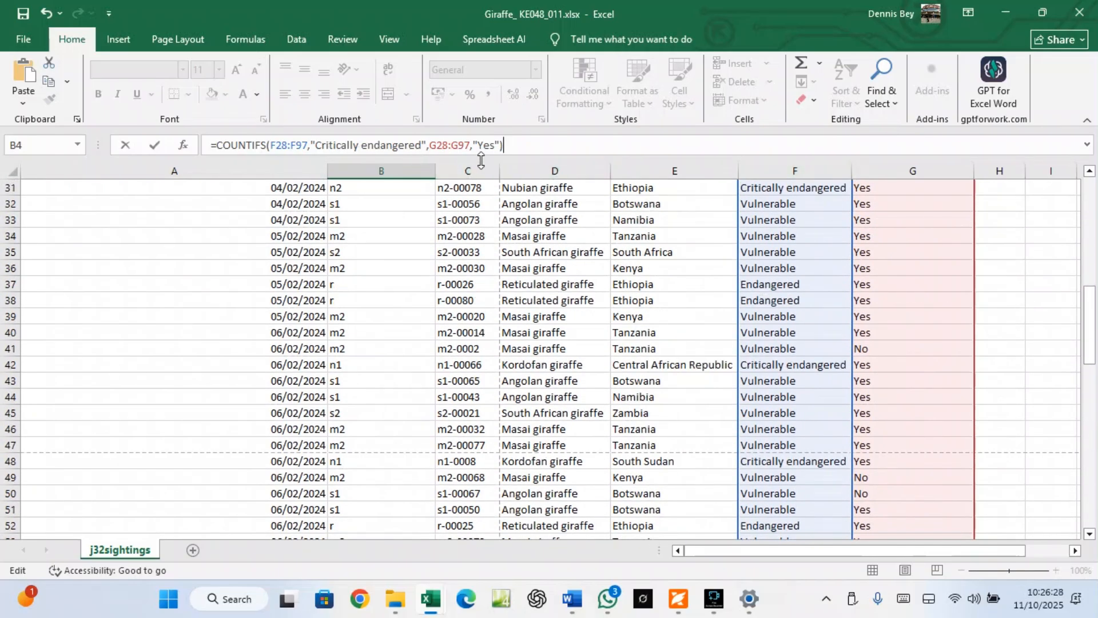
key(Return)
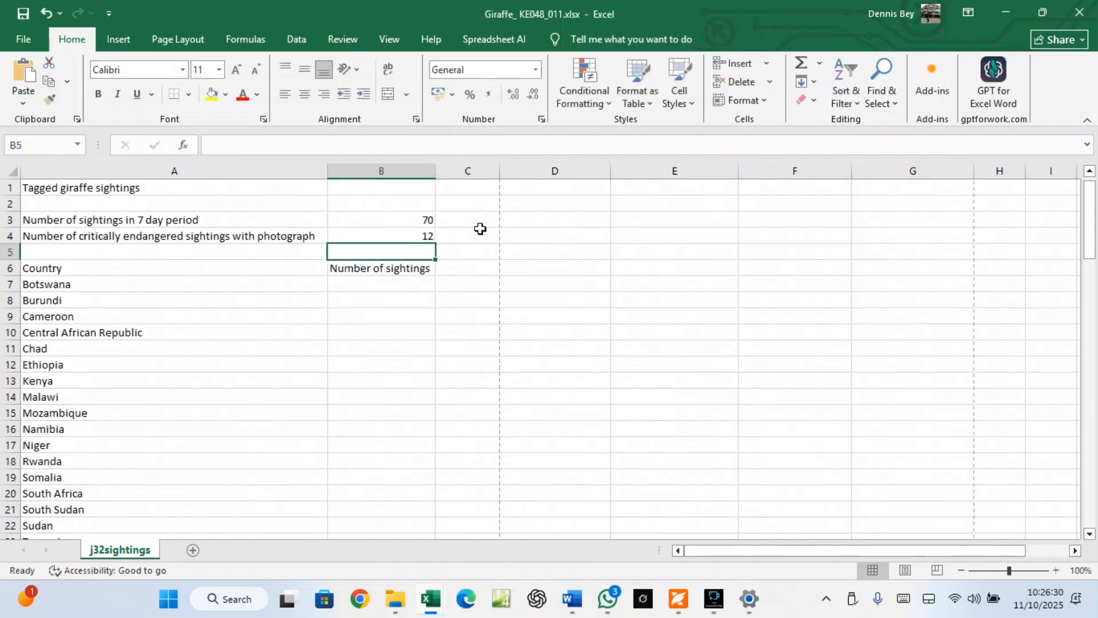
click(423, 236)
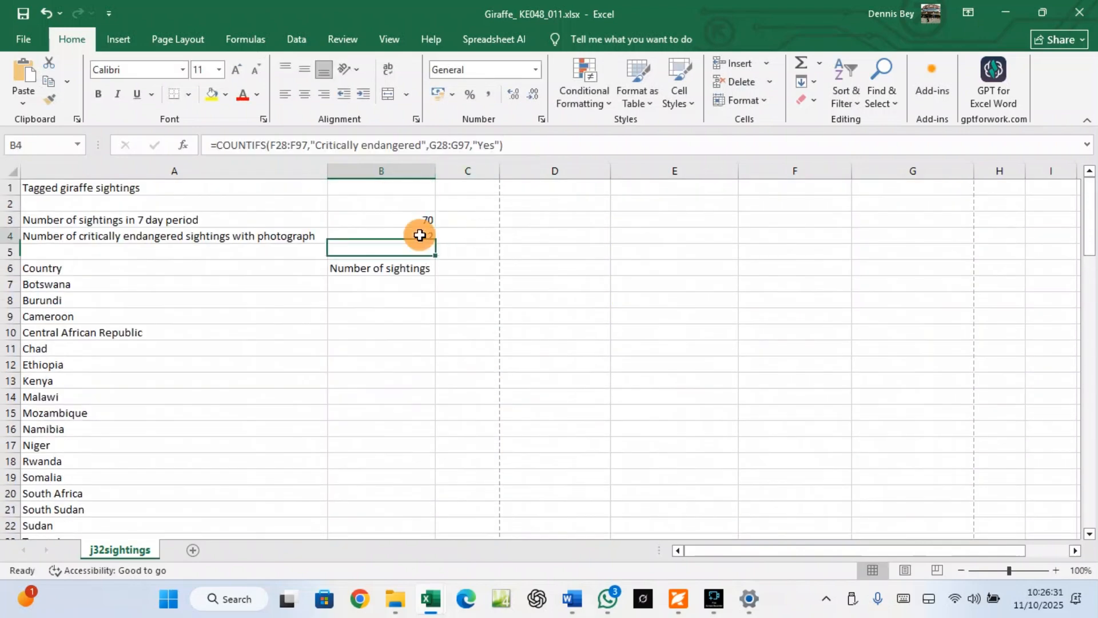
Scroll the exam paper back to the page 3 header and footer instructions and questions 2–4
click(678, 601)
scroll(405, 420, down, 10)
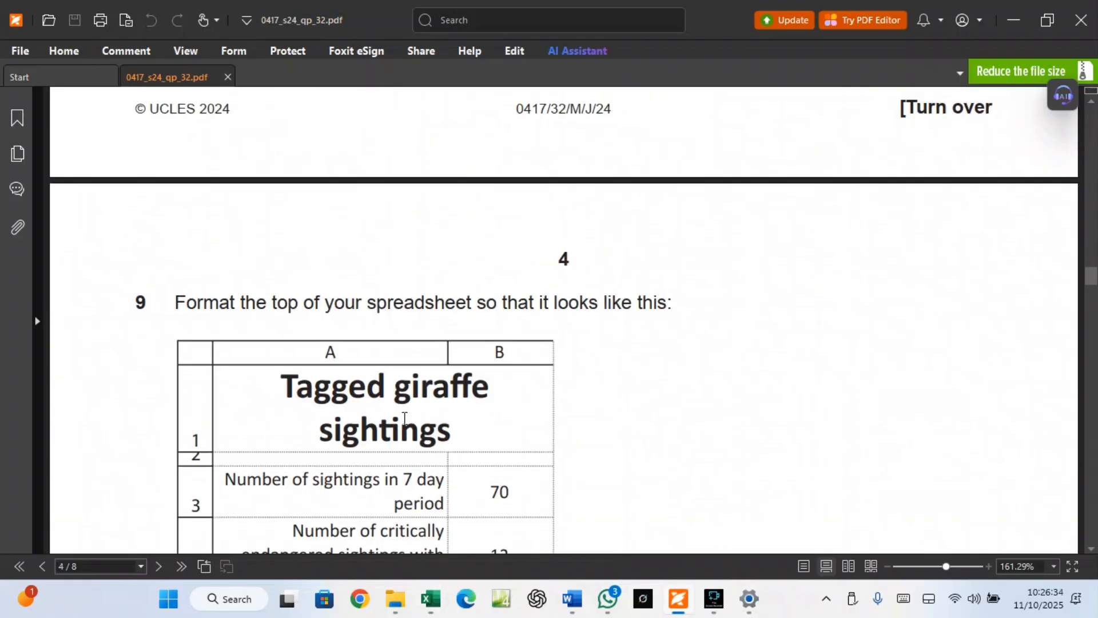
scroll(404, 419, down, 2)
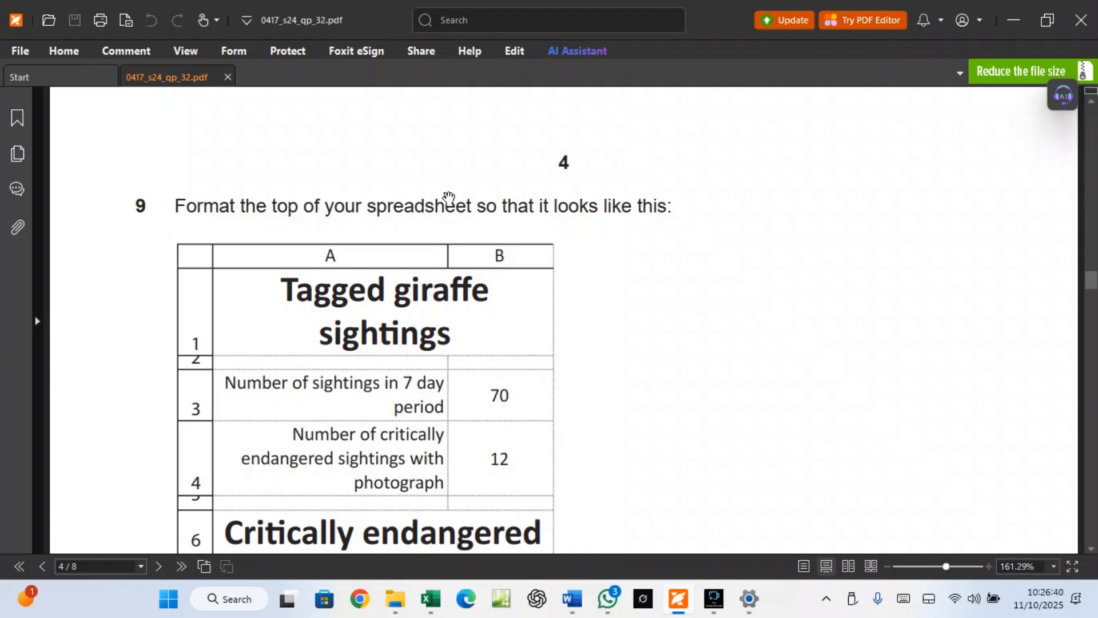
scroll(461, 333, up, 2)
scroll(461, 334, up, 5)
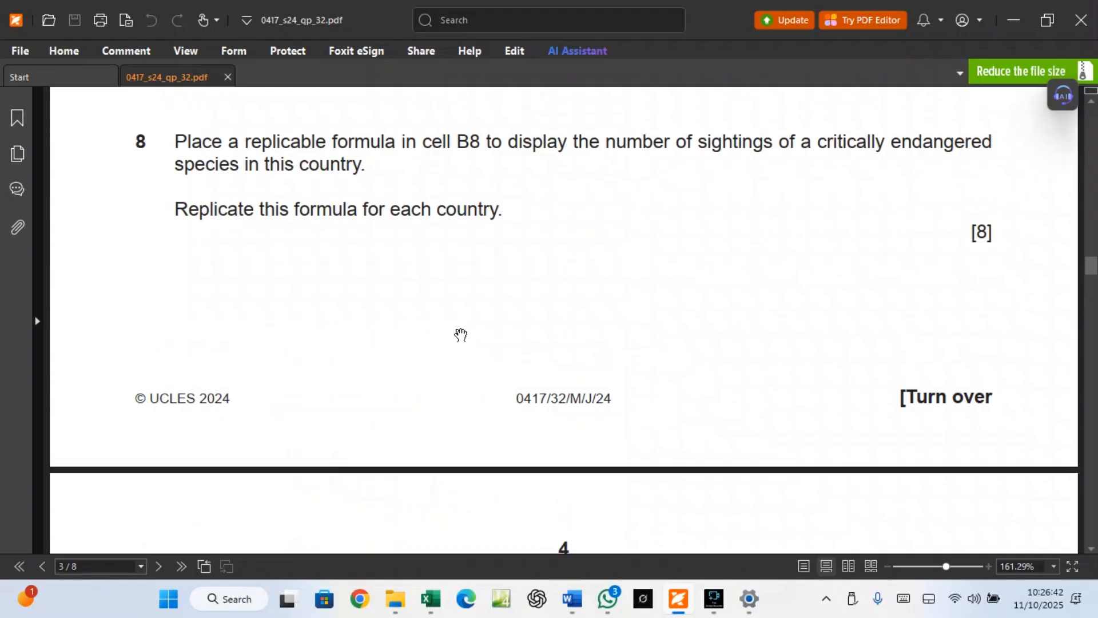
scroll(461, 334, down, 10)
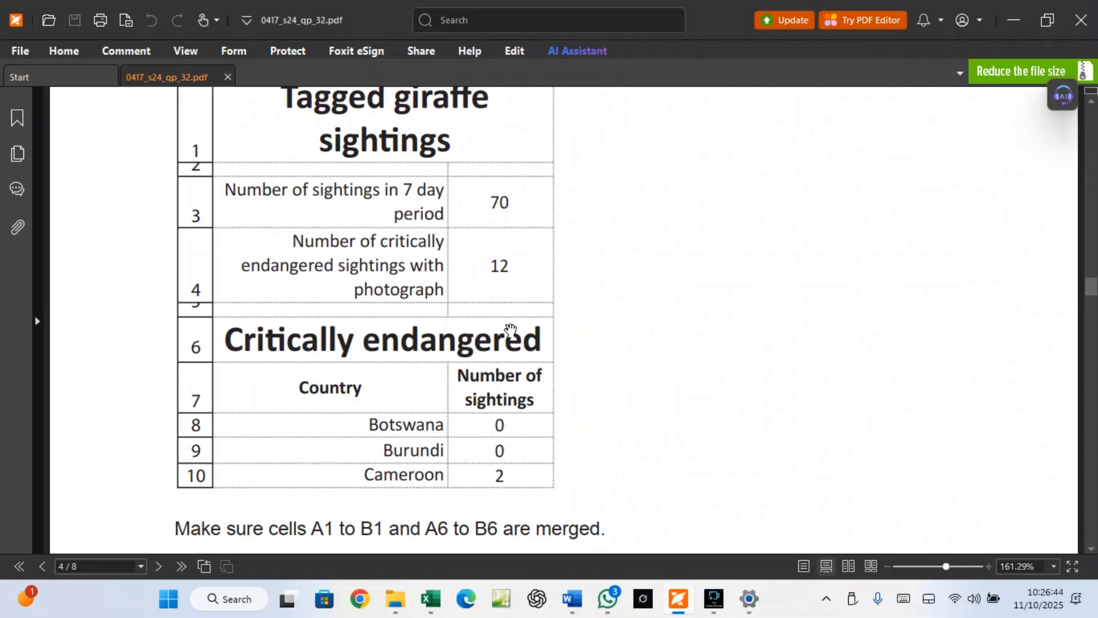
scroll(502, 336, up, 6)
scroll(502, 336, up, 16)
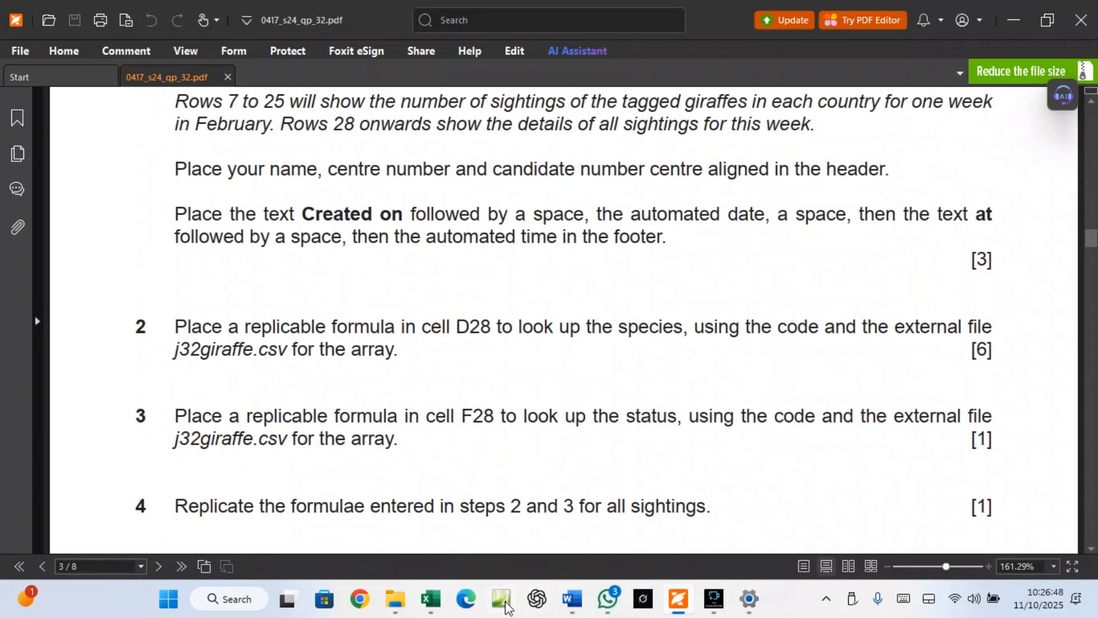
click(433, 599)
Check B3's =COUNTA(A28:A97) against the sighting records running from row 28 to row 97
click(468, 517)
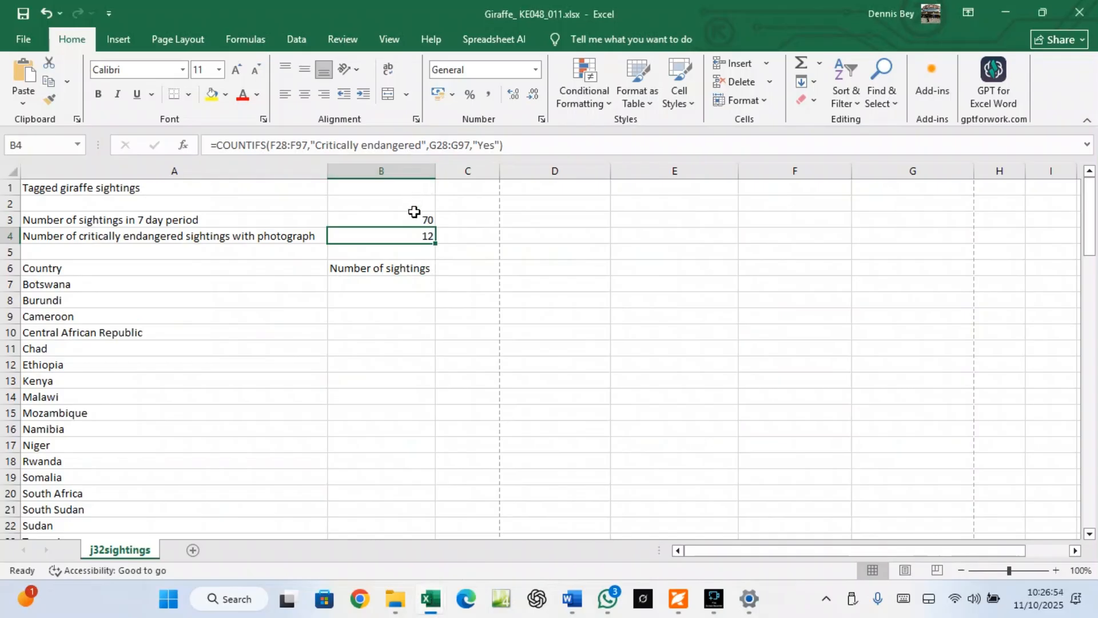
click(418, 220)
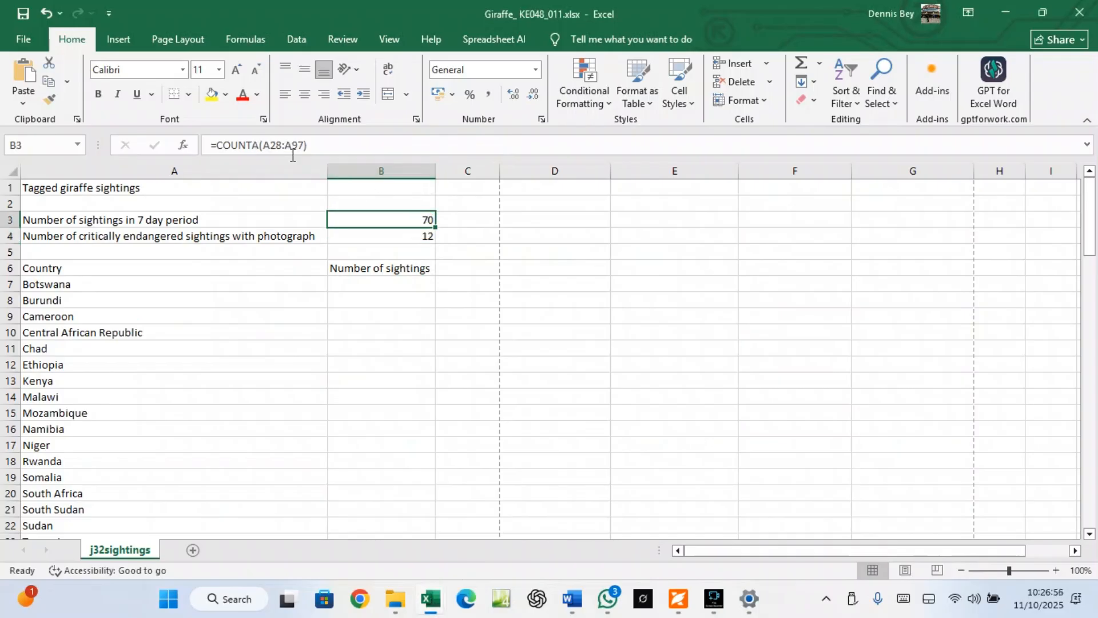
scroll(342, 378, down, 5)
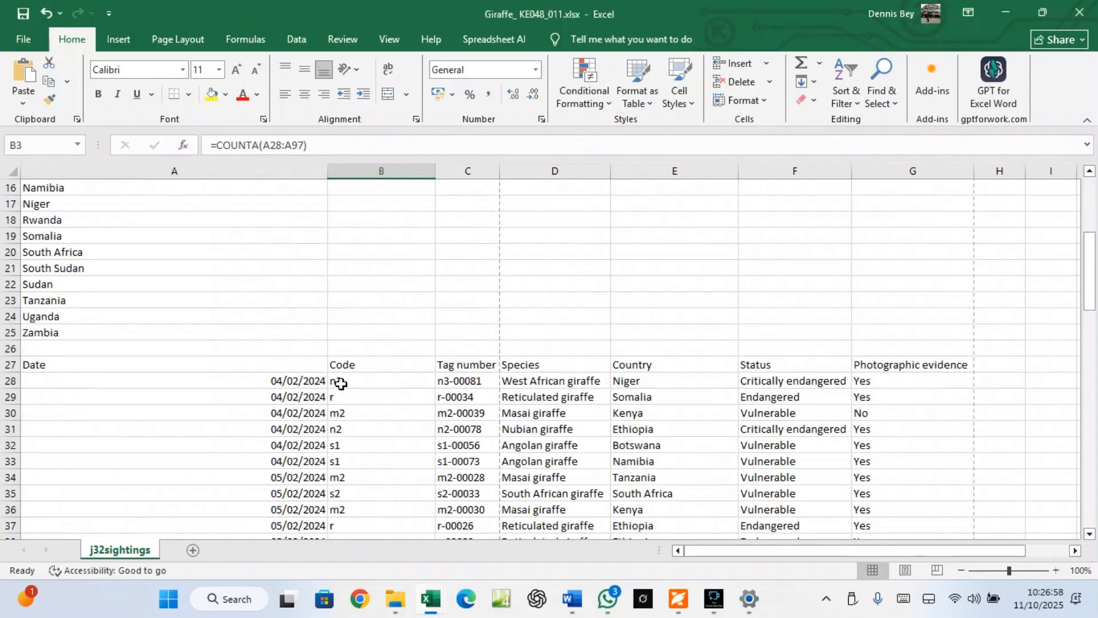
scroll(341, 383, down, 5)
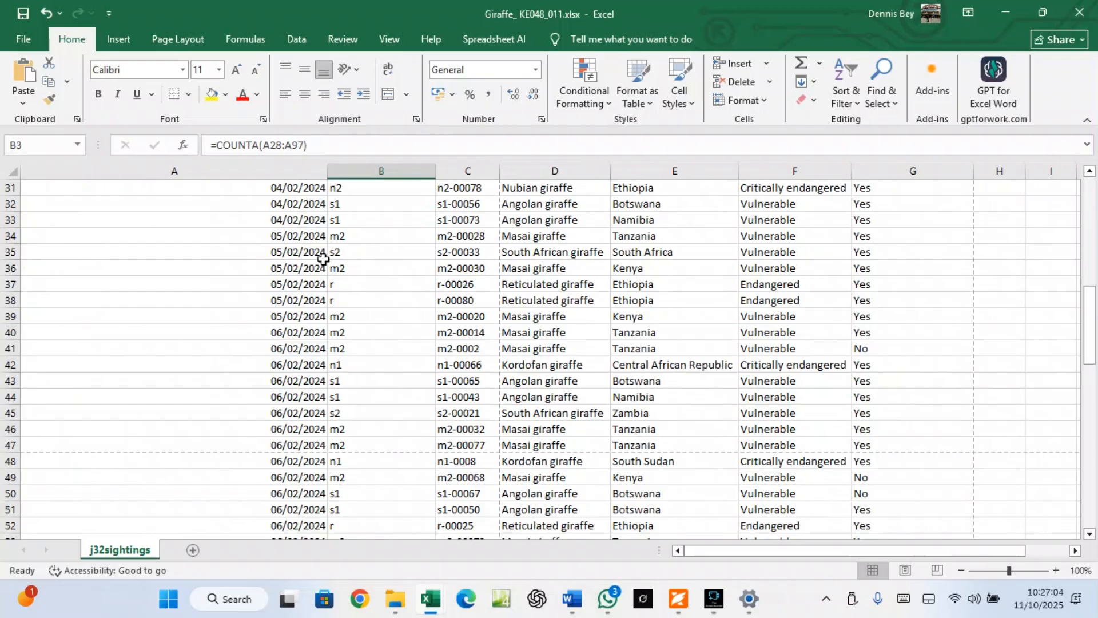
scroll(324, 260, up, 5)
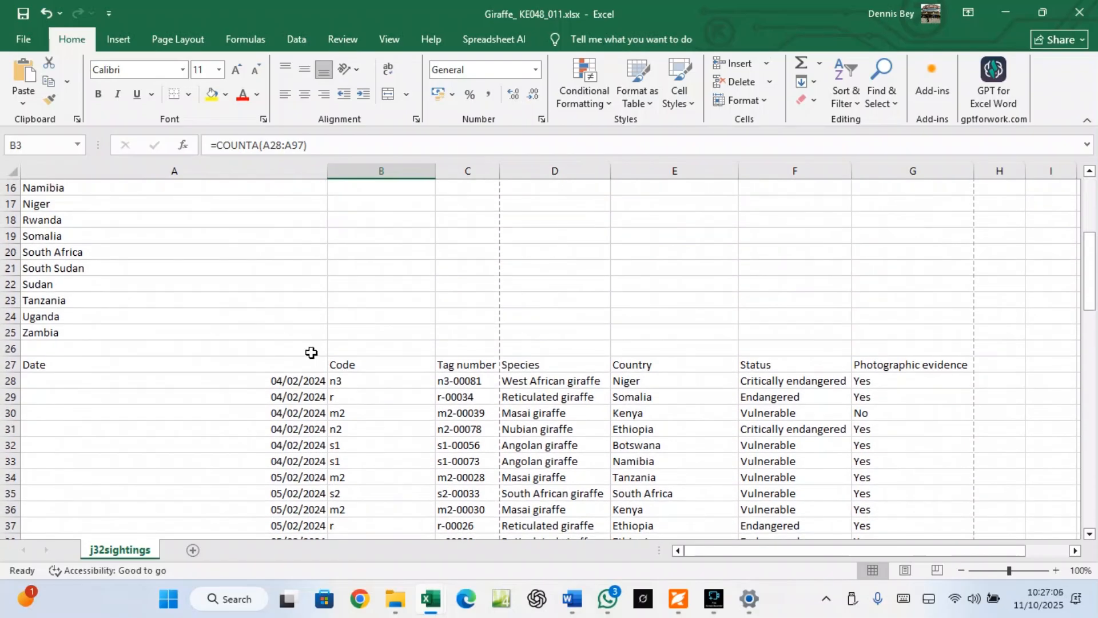
click(286, 382)
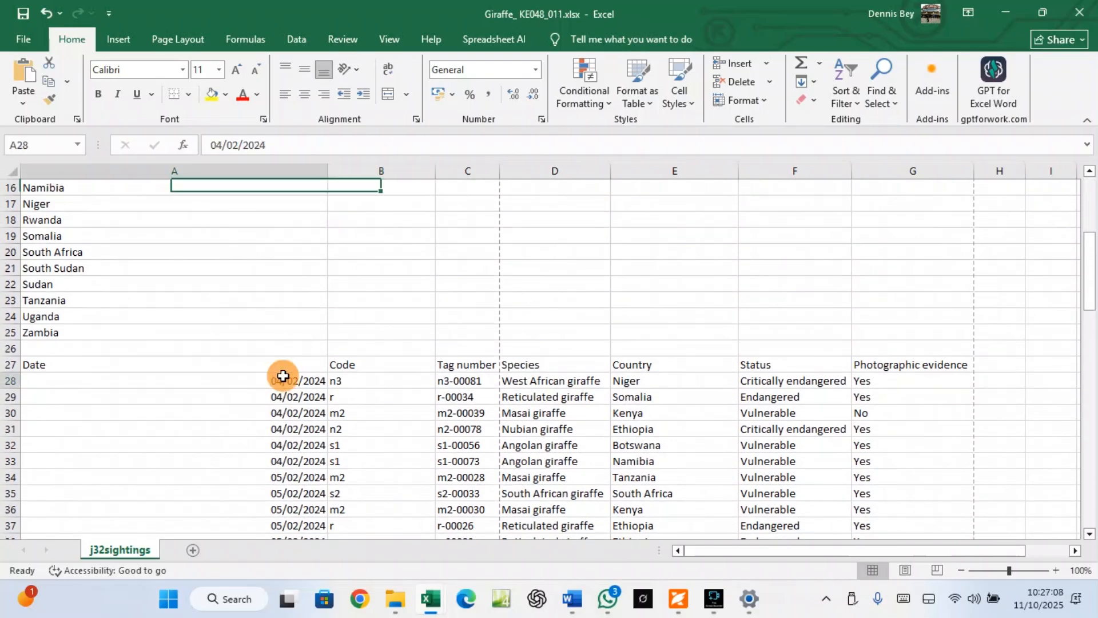
scroll(283, 374, down, 1)
scroll(283, 376, down, 20)
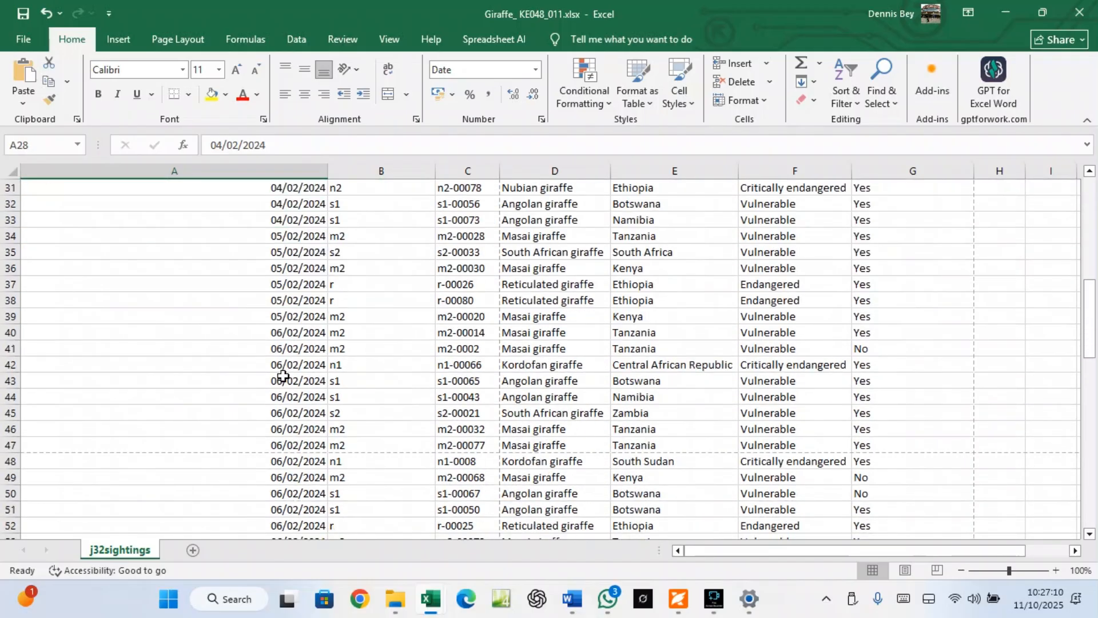
scroll(285, 381, down, 4)
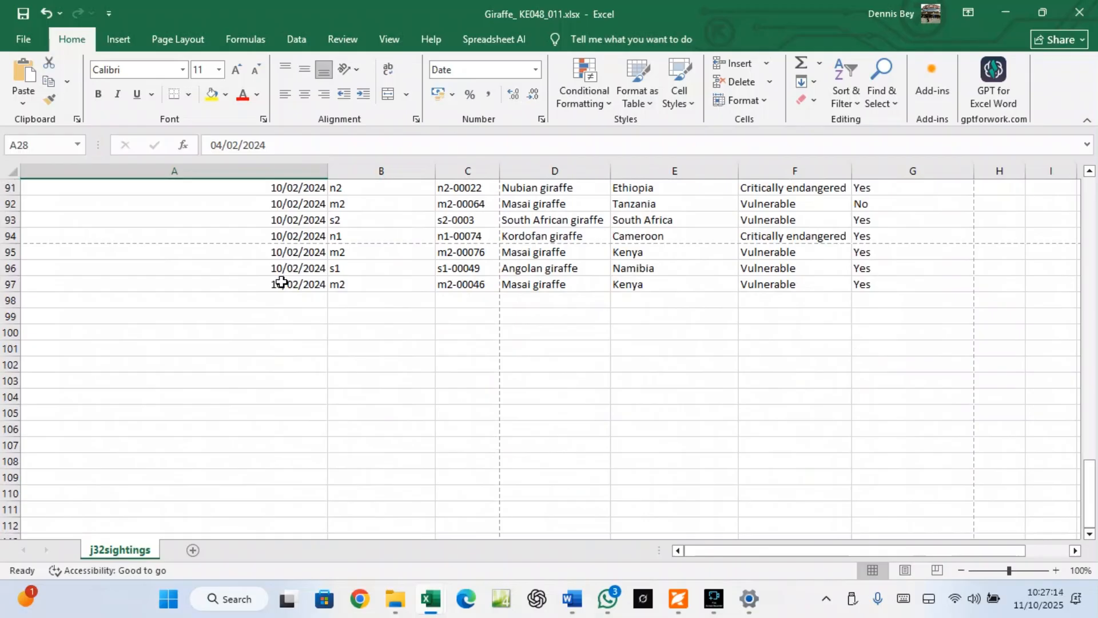
scroll(282, 283, up, 20)
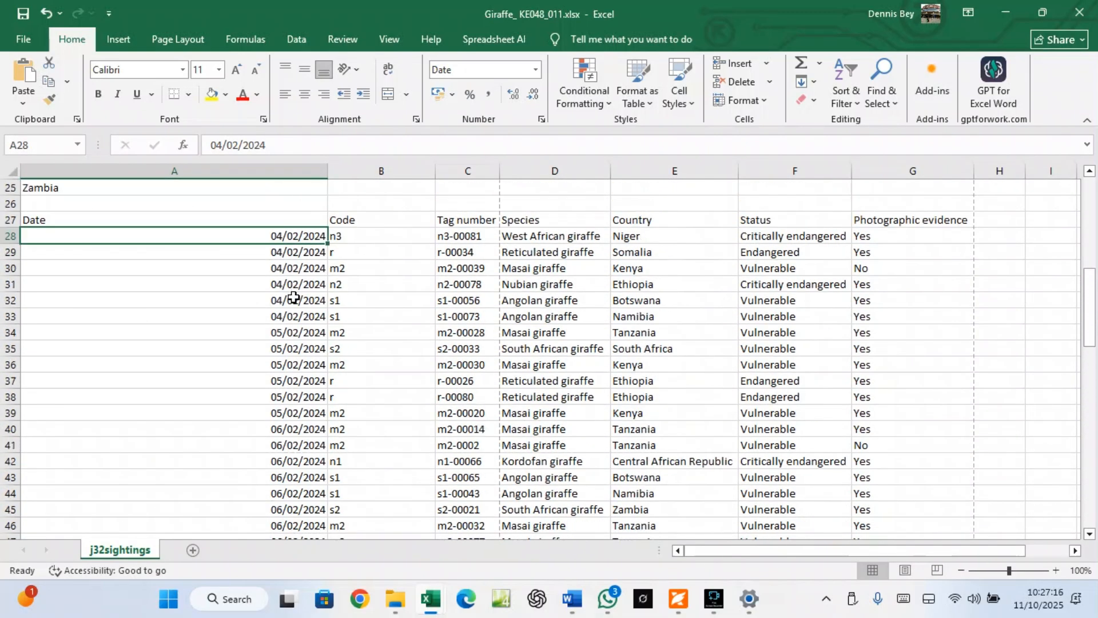
scroll(294, 298, up, 8)
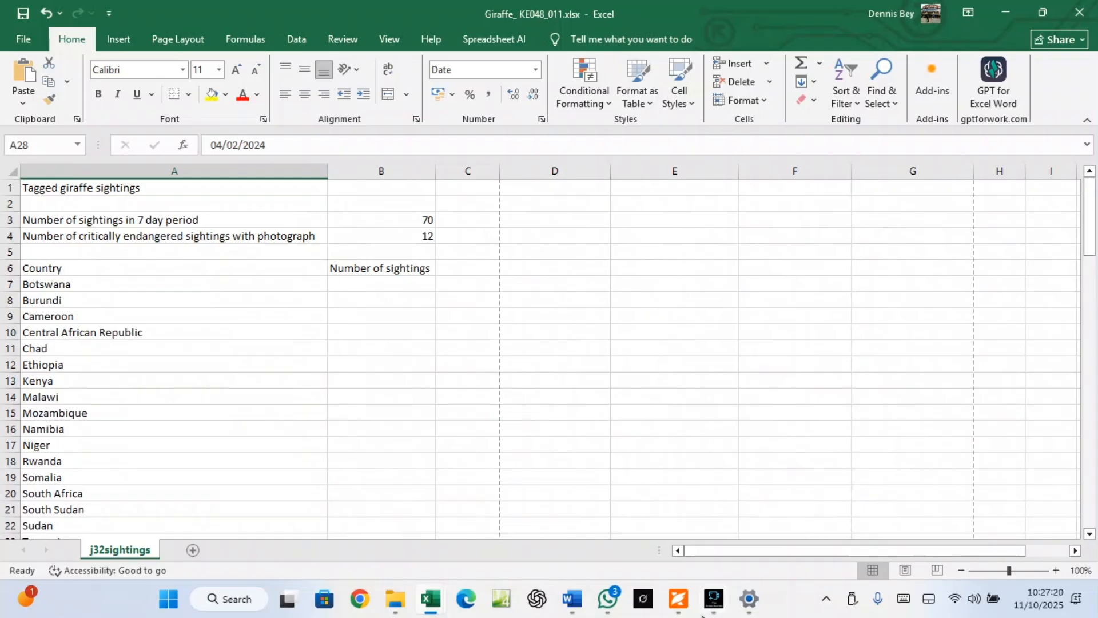
Copy 'Critically endangered' from question 7 of the exam paper, then return to the Giraffe workbook
click(681, 504)
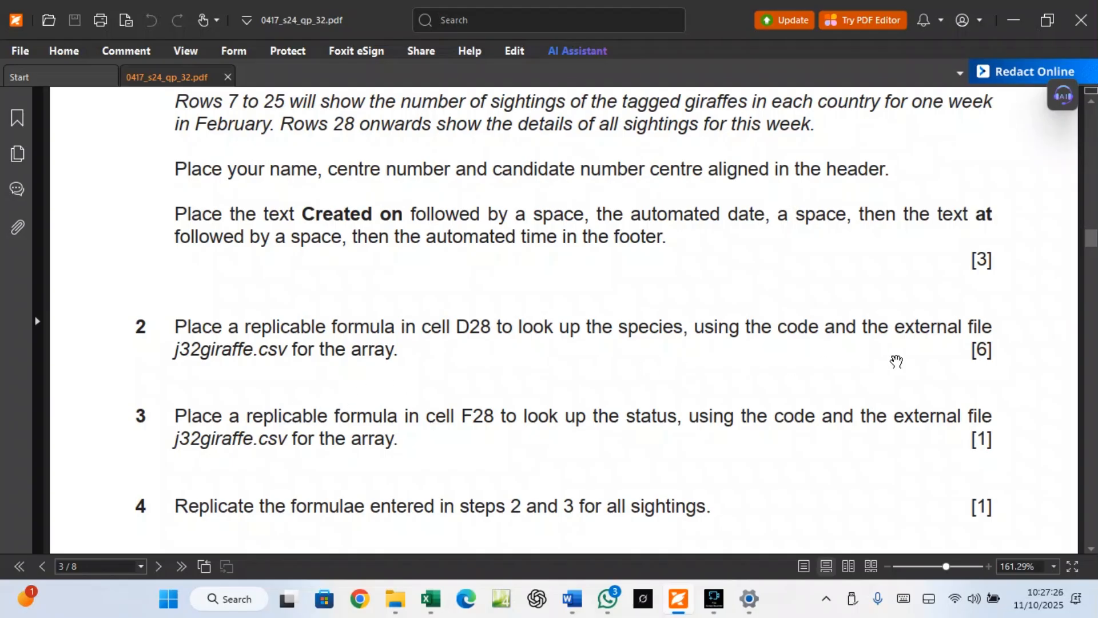
scroll(718, 430, down, 1)
scroll(493, 449, down, 4)
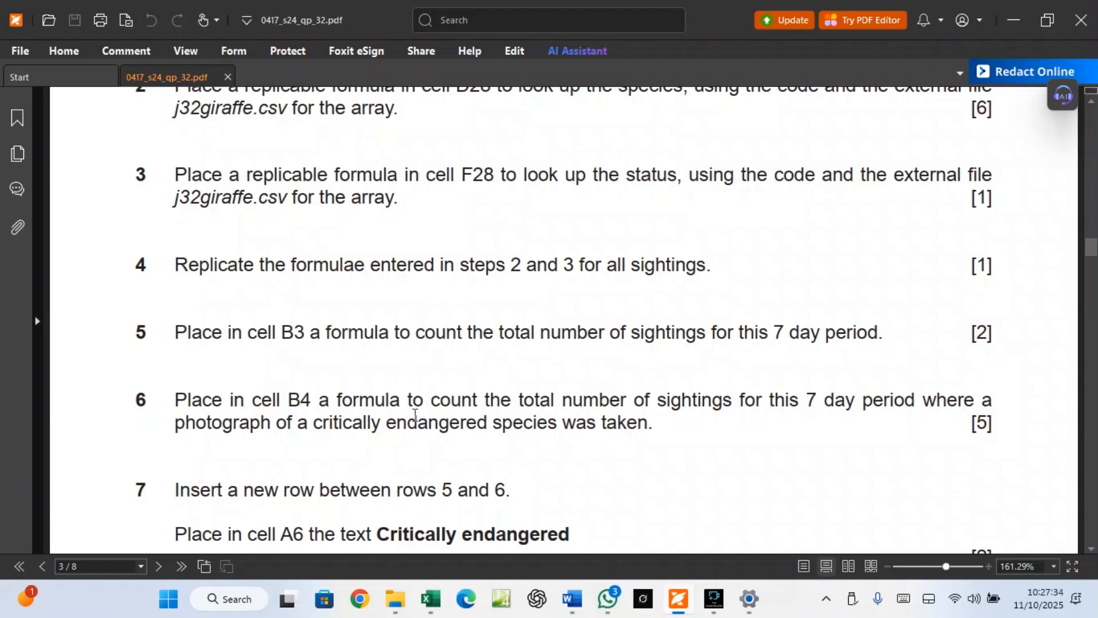
scroll(461, 420, down, 2)
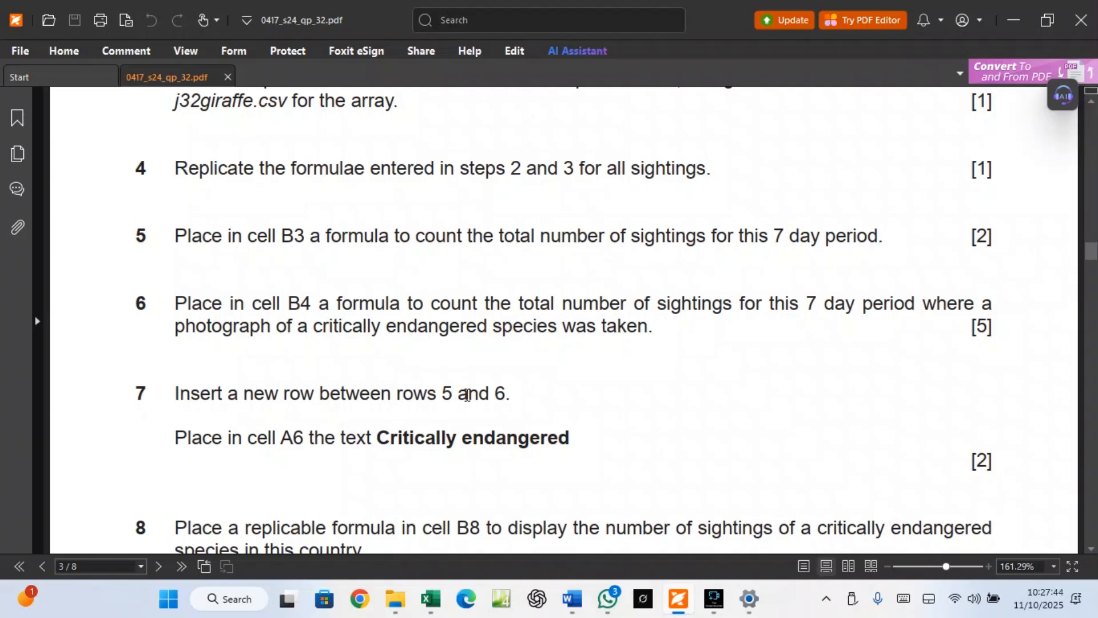
click(380, 432)
drag(379, 432, 608, 437)
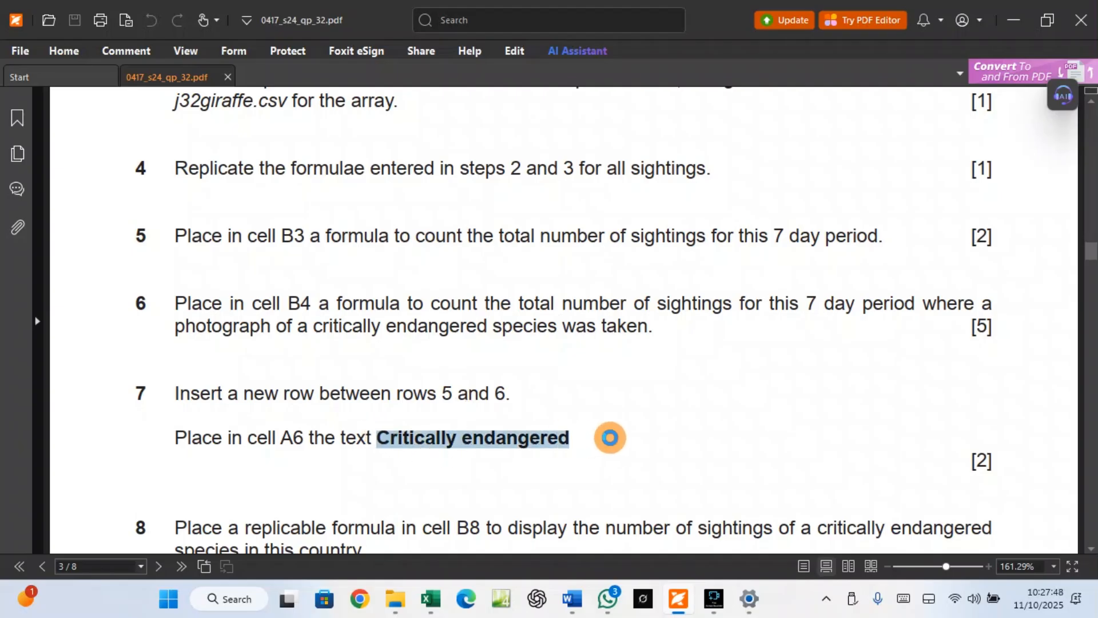
right_click(561, 450)
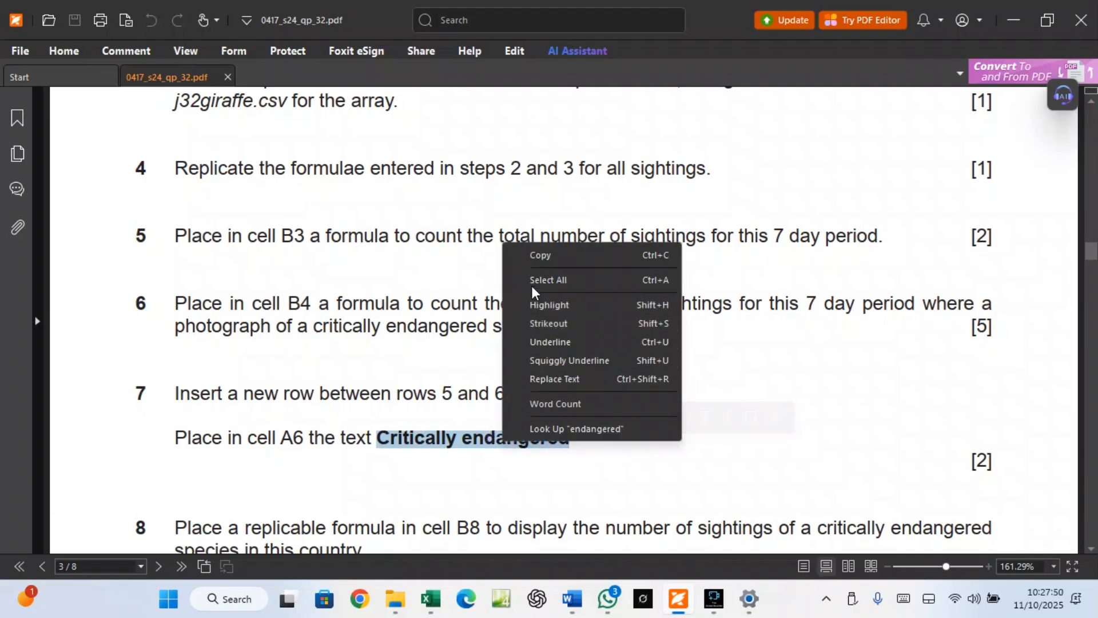
click(543, 264)
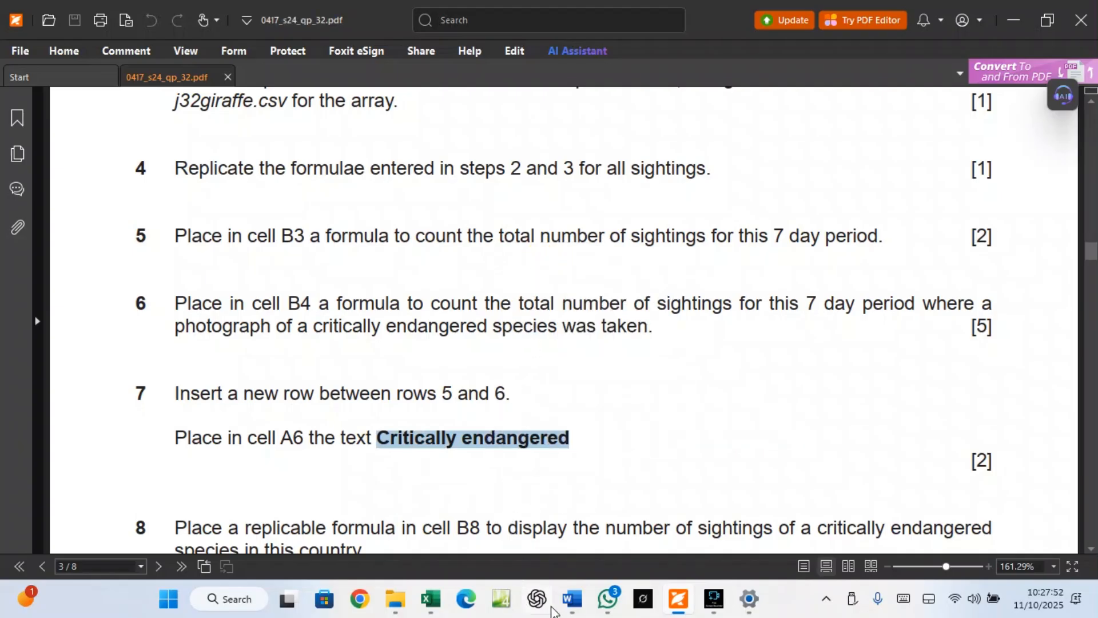
mouse_move(435, 600)
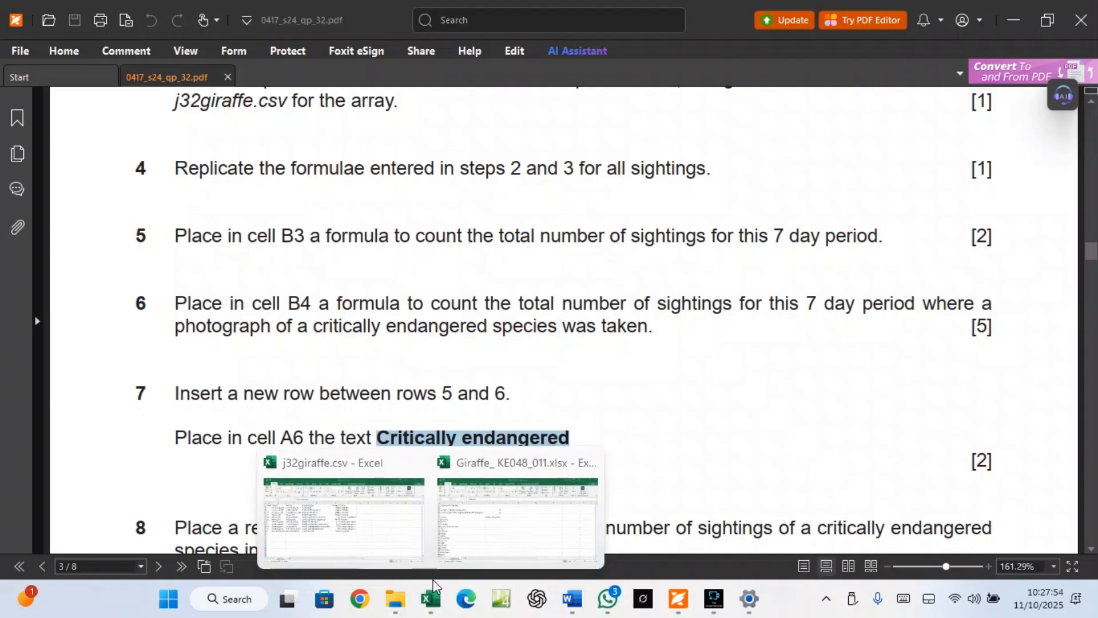
click(452, 552)
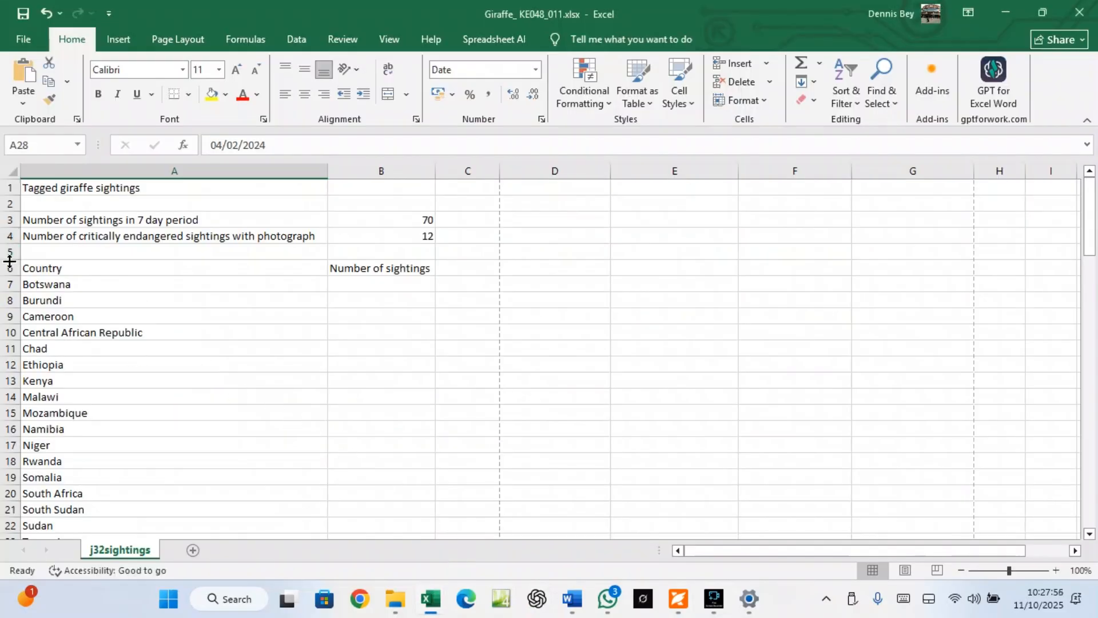
Insert a blank row 6 above Country
click(10, 267)
right_click(10, 267)
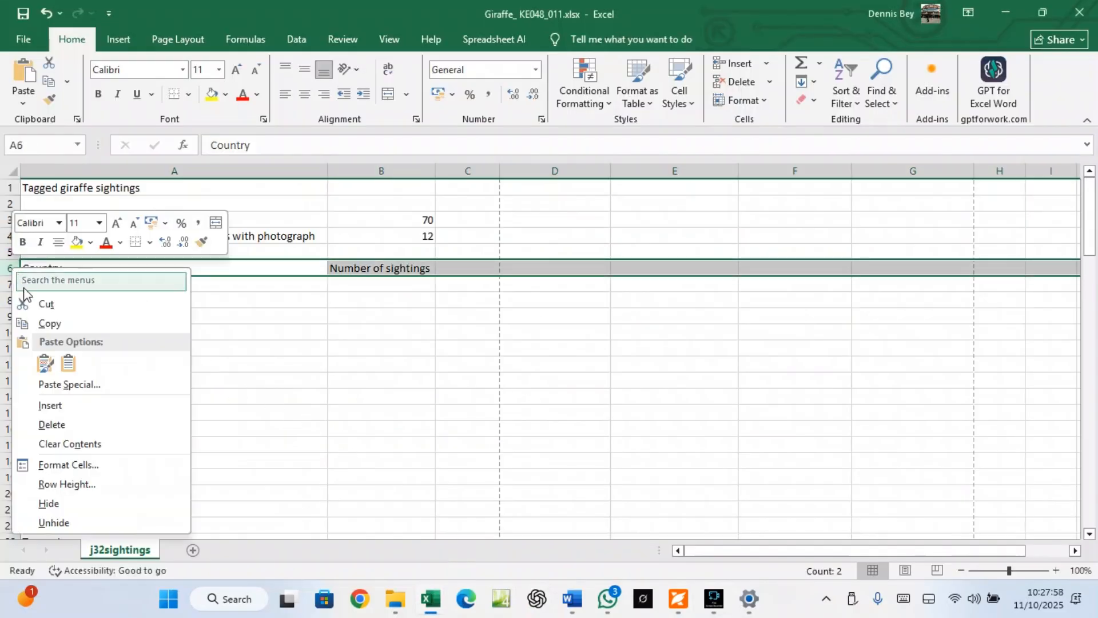
click(53, 405)
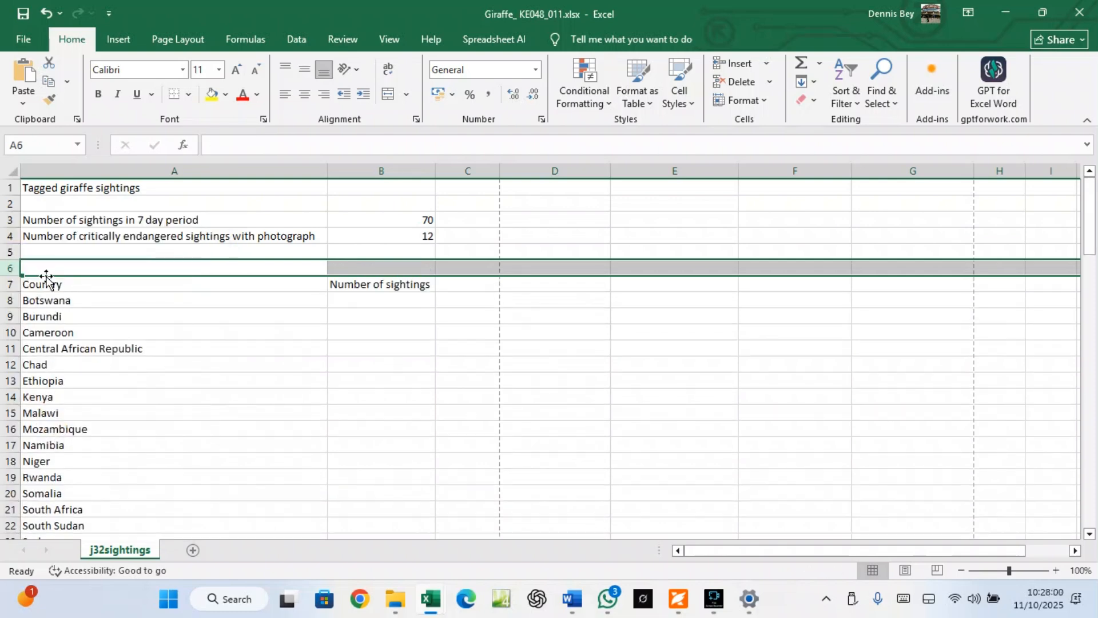
Paste 'Critically endangered' into A6, keeping its bold source formatting
click(43, 269)
right_click(44, 269)
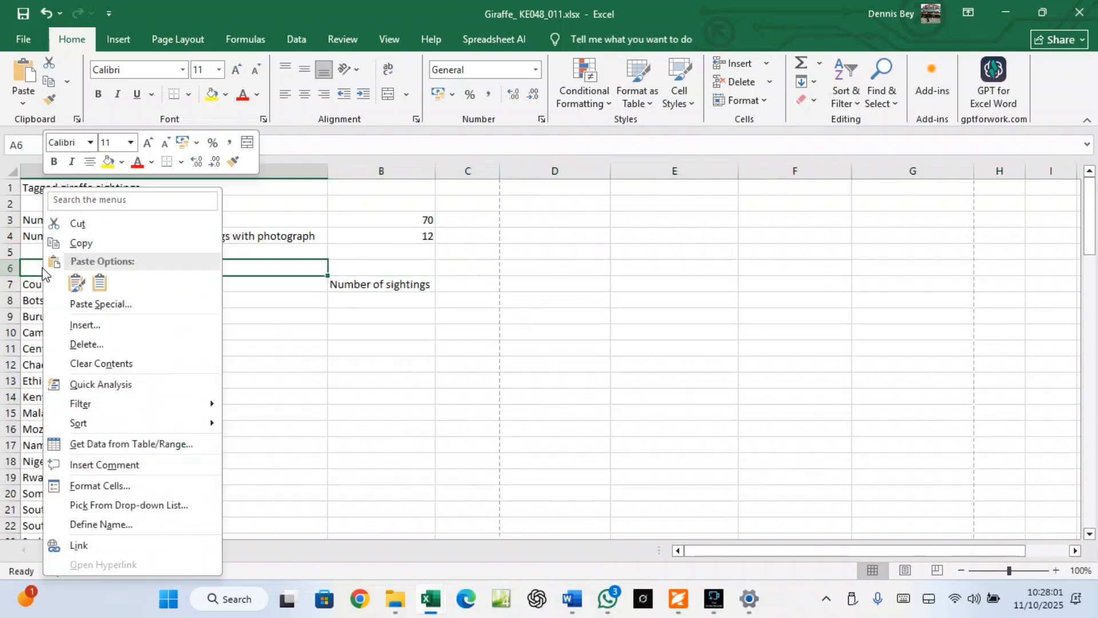
click(77, 284)
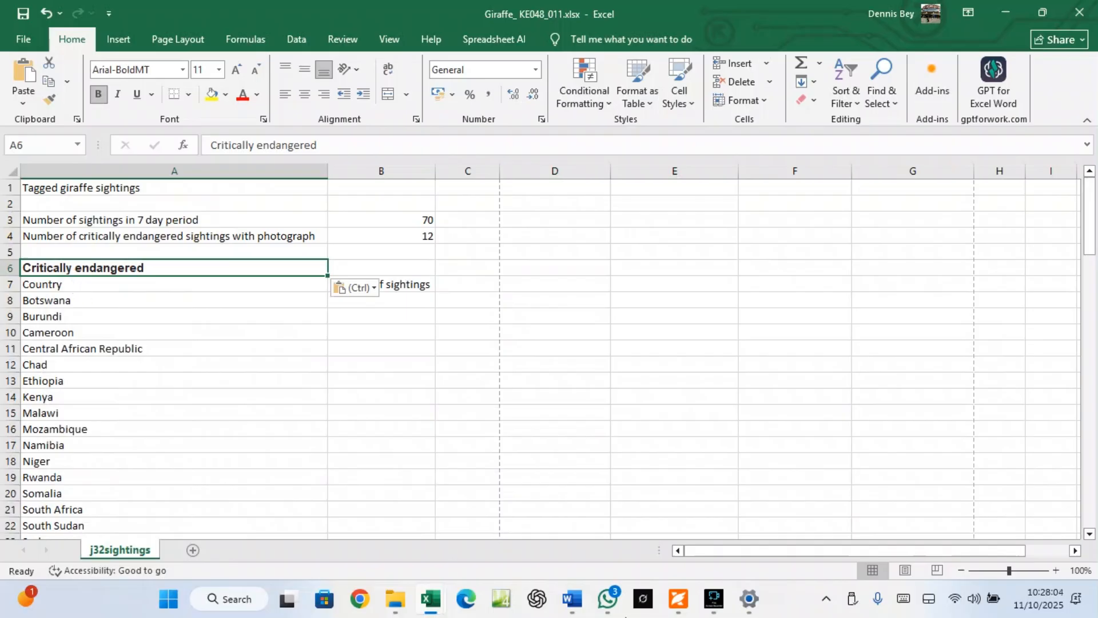
click(679, 599)
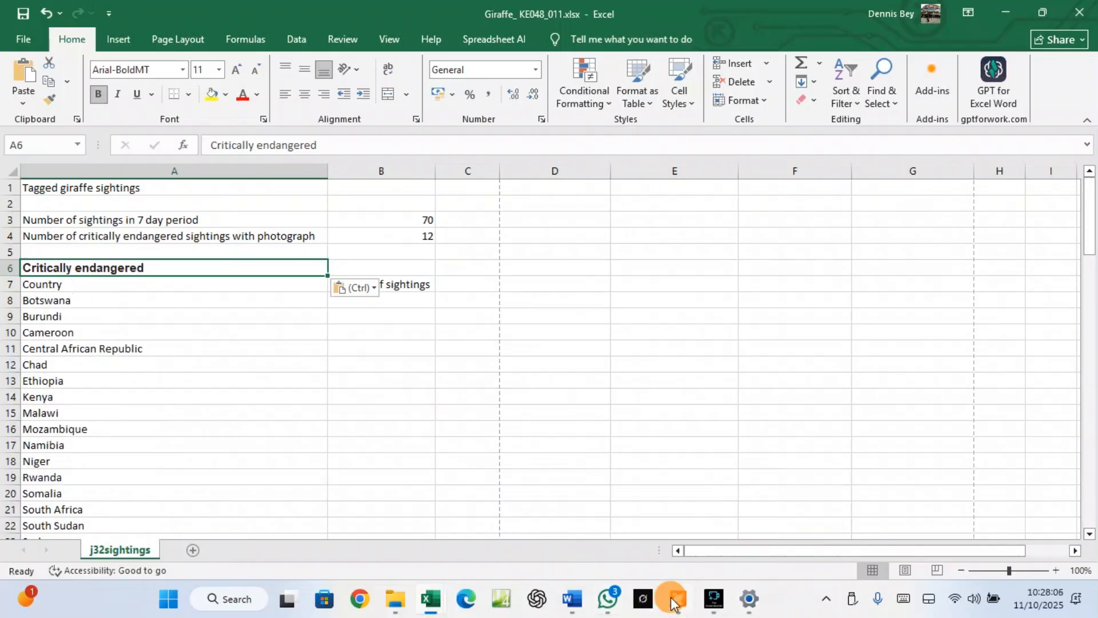
Scroll the question paper to questions 6–8, showing step 8's replicable per-country B8 formula
scroll(560, 446, down, 2)
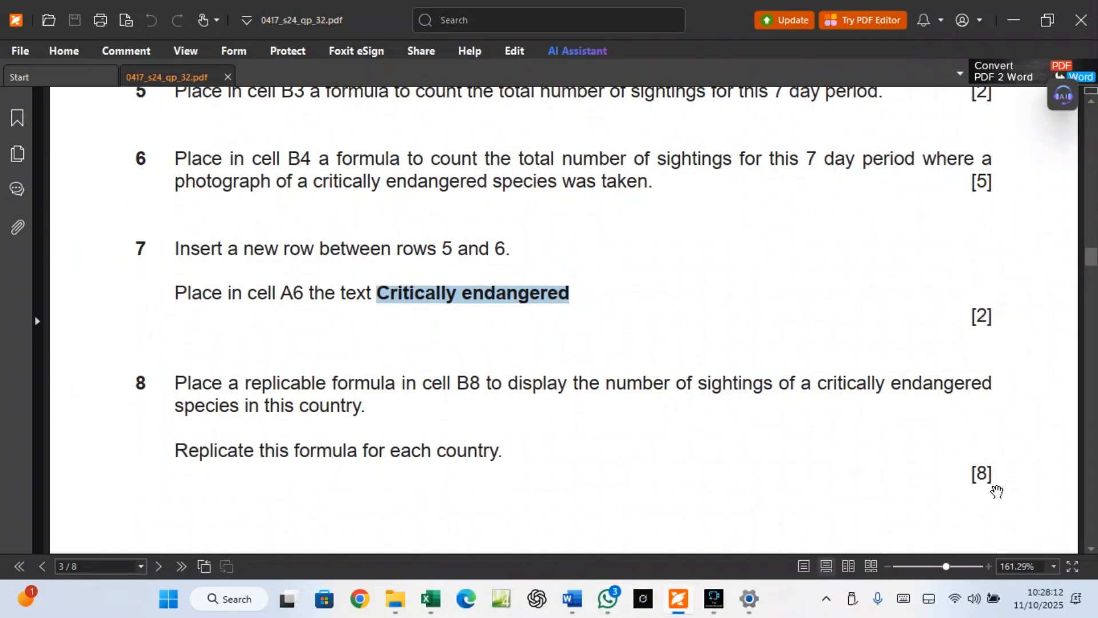
scroll(991, 466, up, 5)
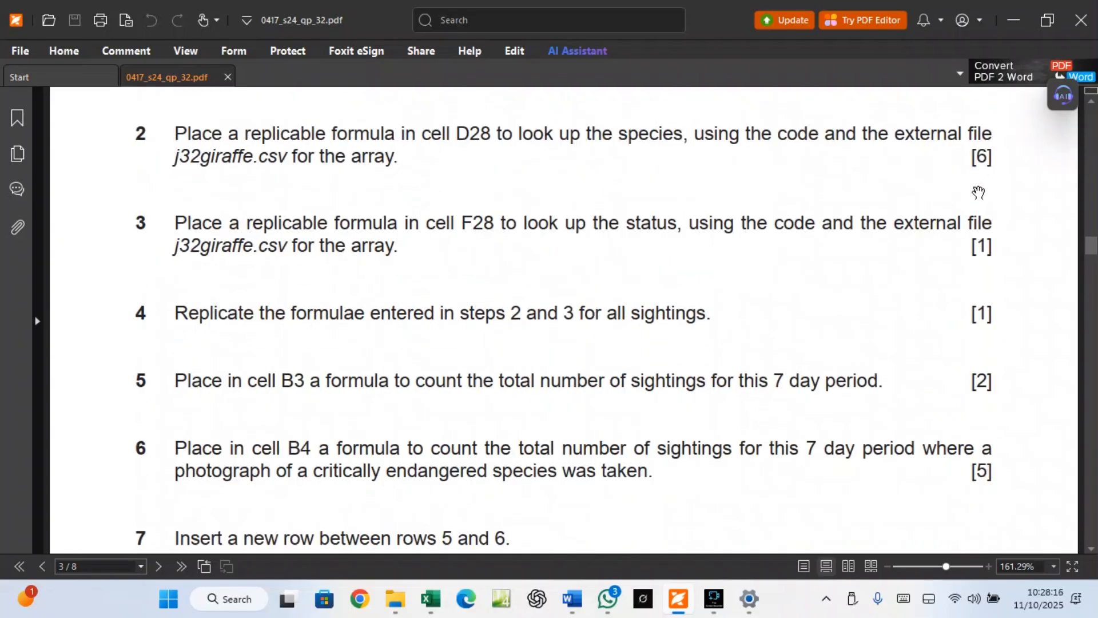
scroll(979, 288, down, 6)
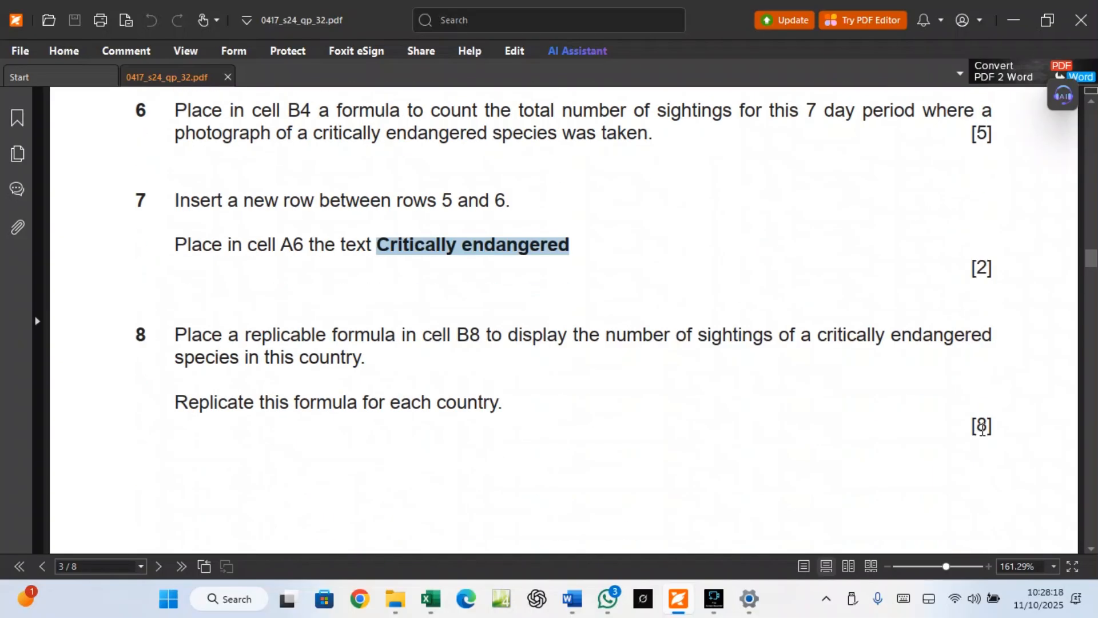
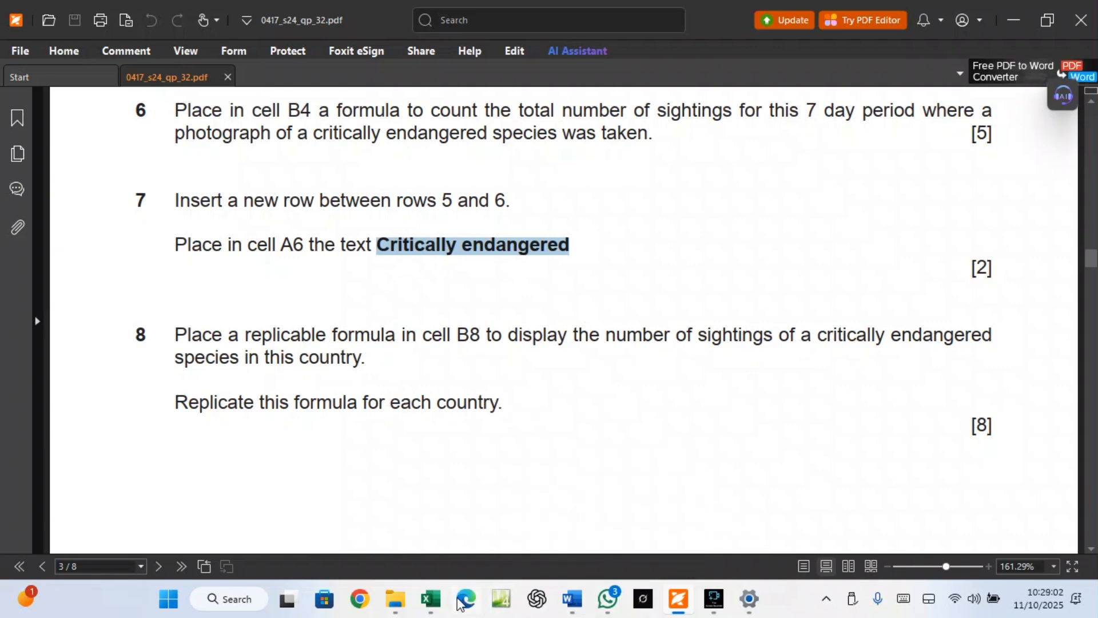
mouse_move(434, 600)
click(481, 532)
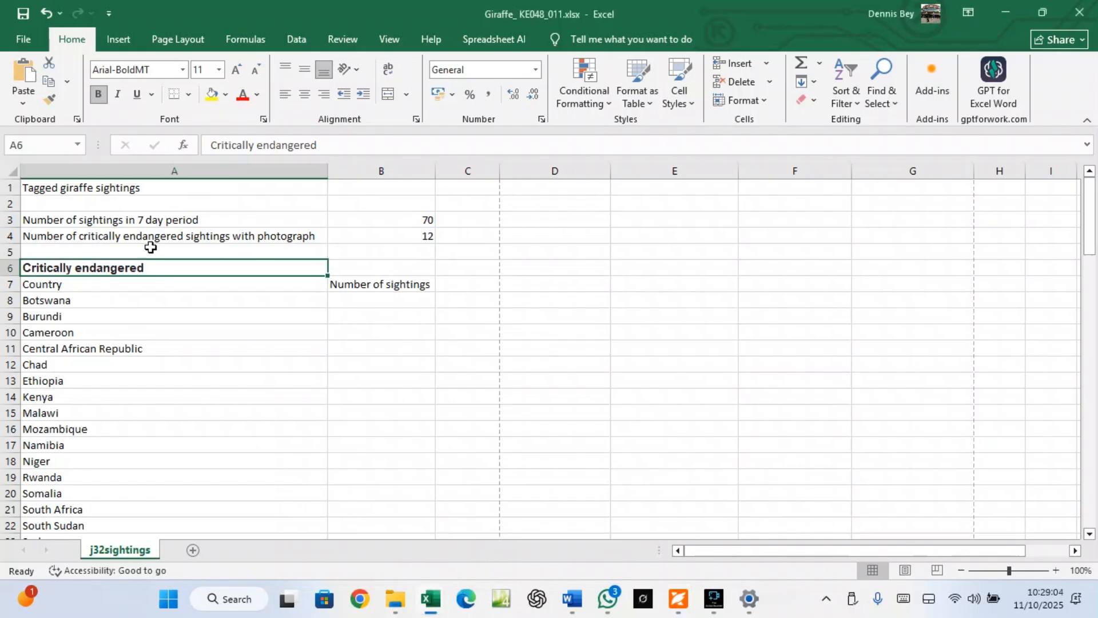
click(104, 302)
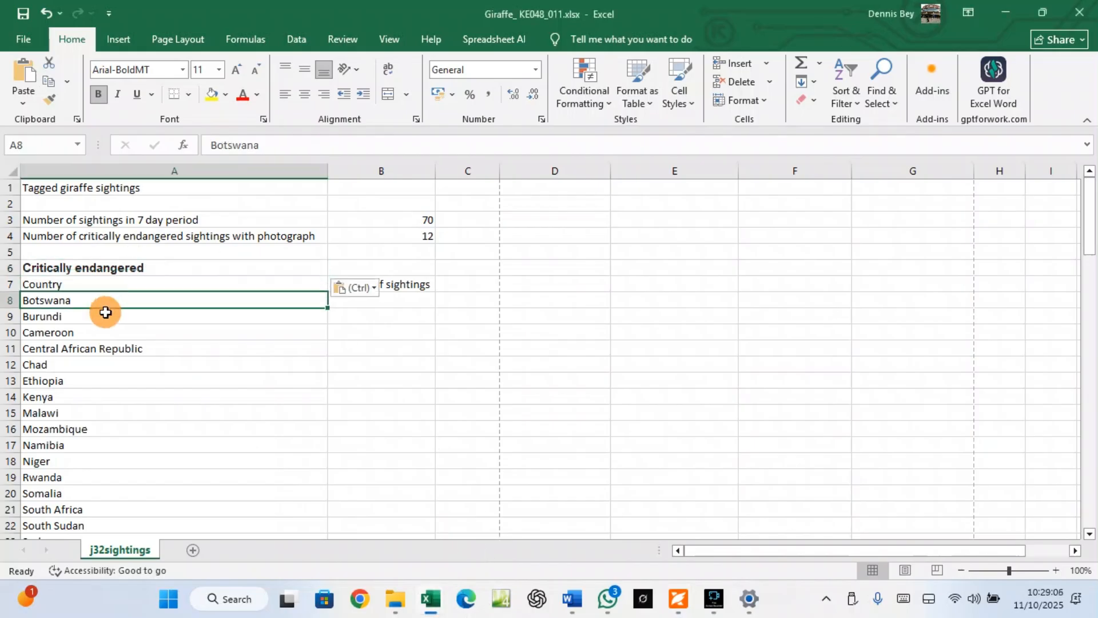
drag(106, 312, 70, 487)
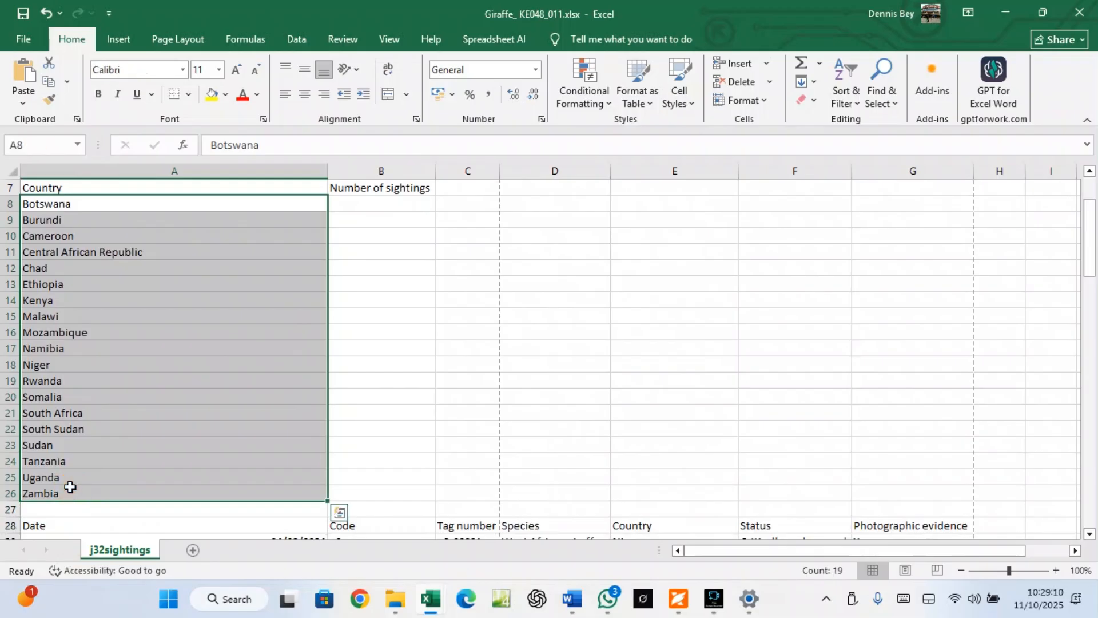
click(680, 608)
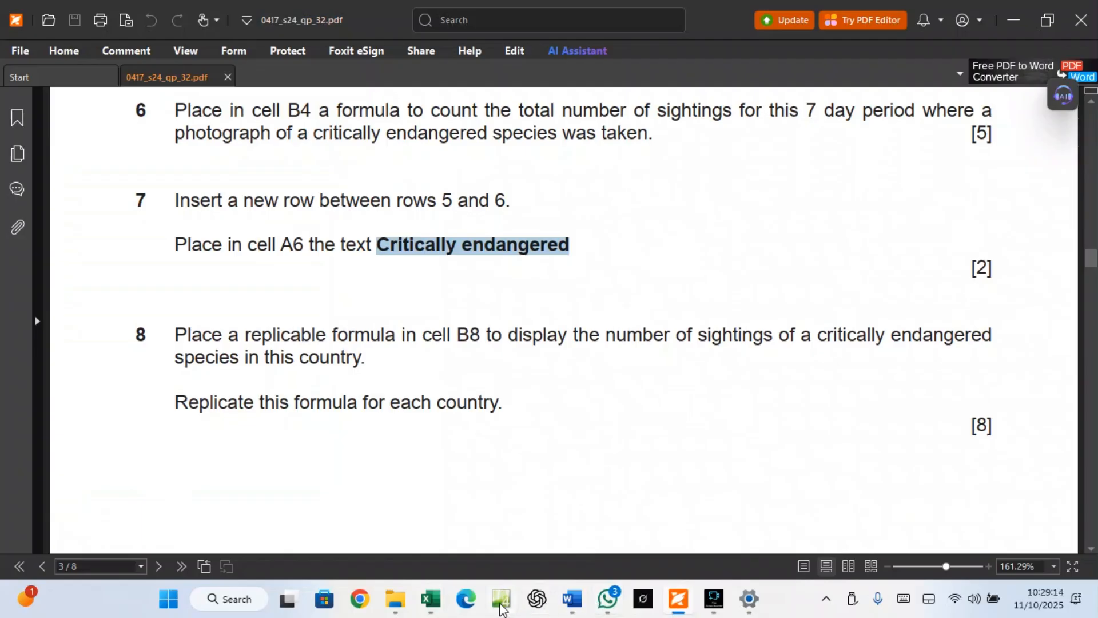
mouse_move(430, 599)
click(466, 553)
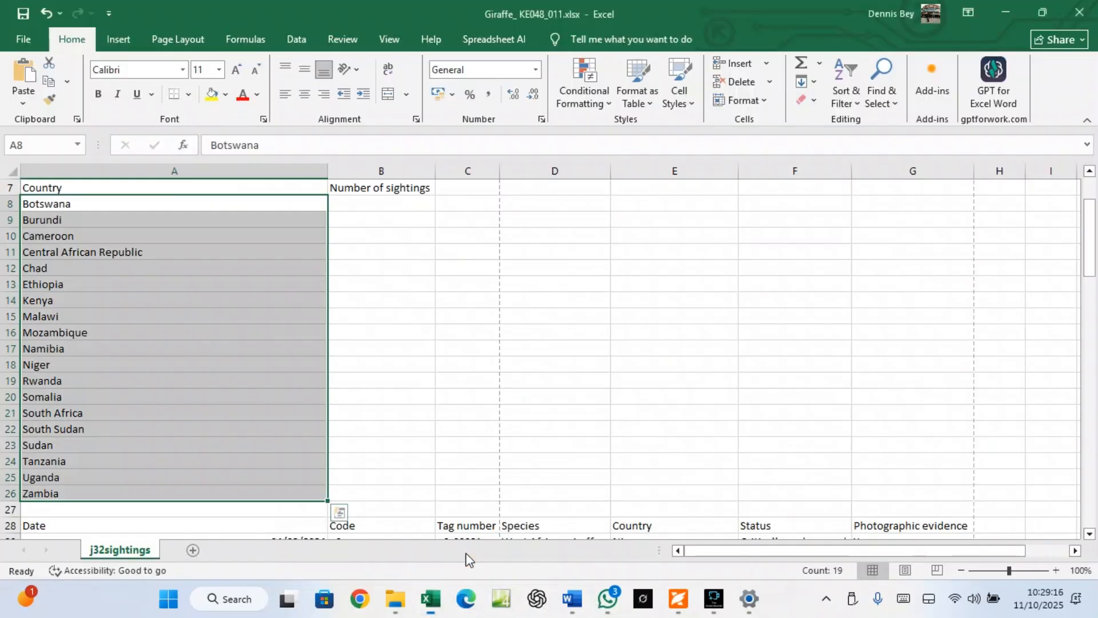
click(385, 203)
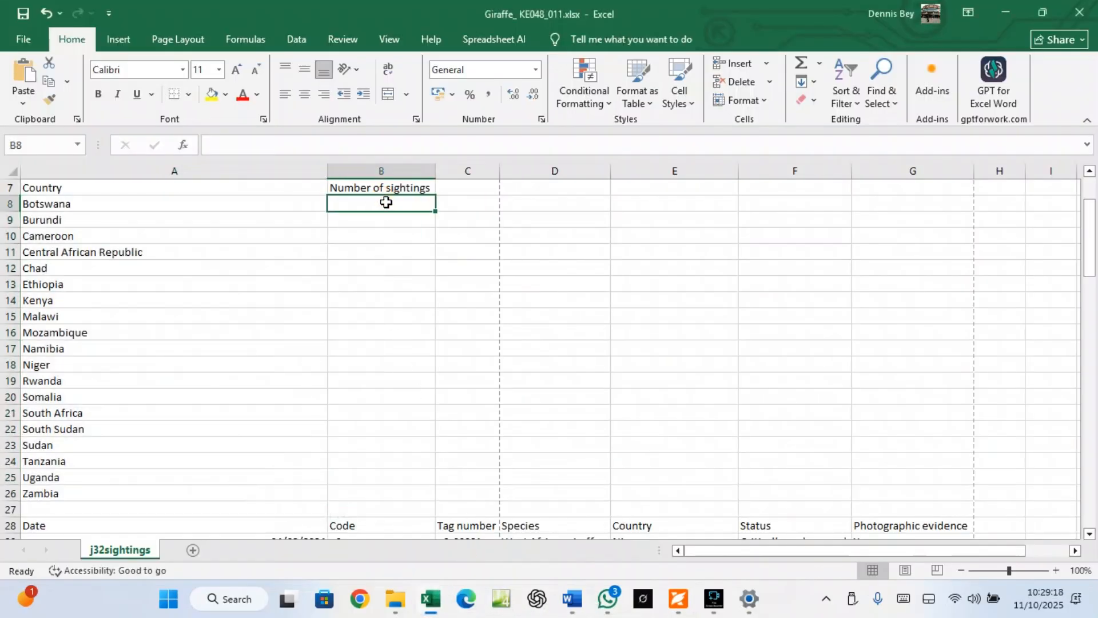
In B8, start =COUNTIFS(F29:F98,"Critically endangered", ready for the second range
text(=)
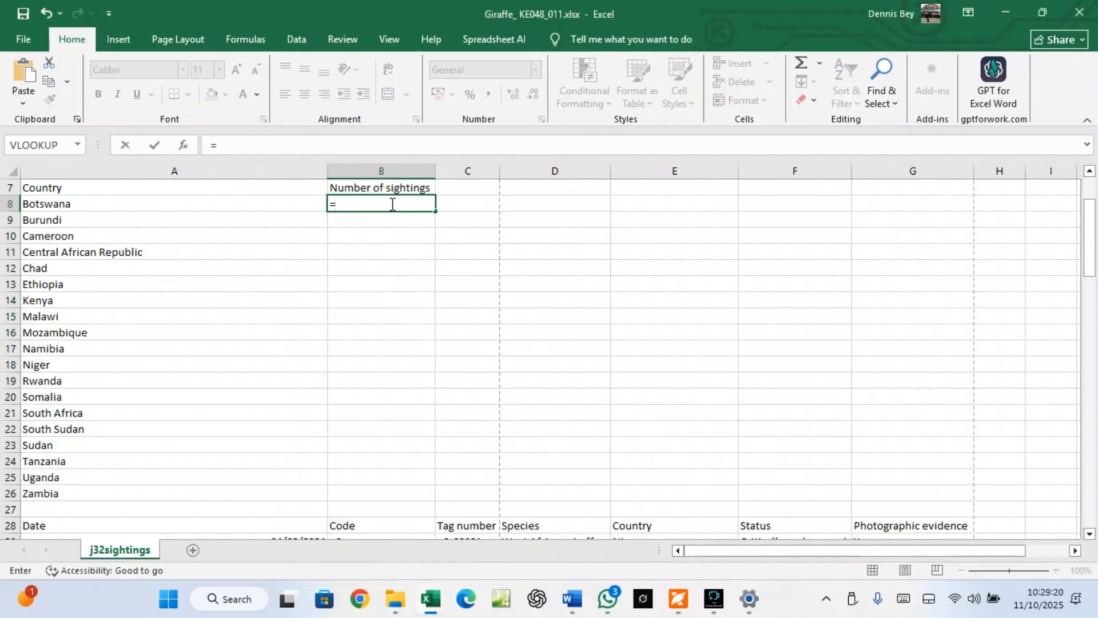
text(count)
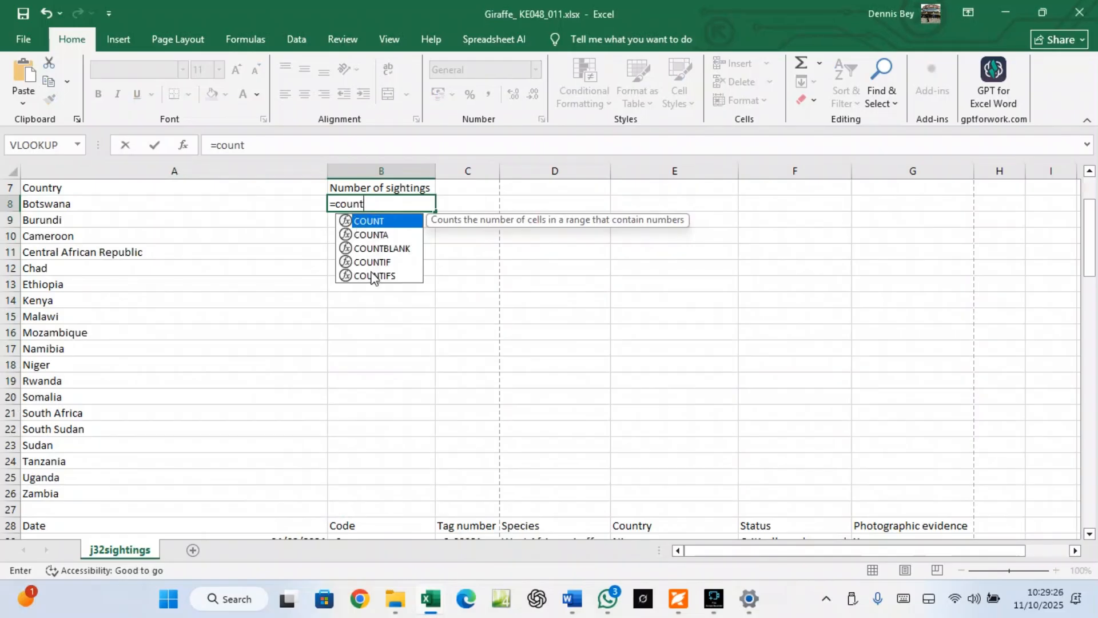
double_click(371, 272)
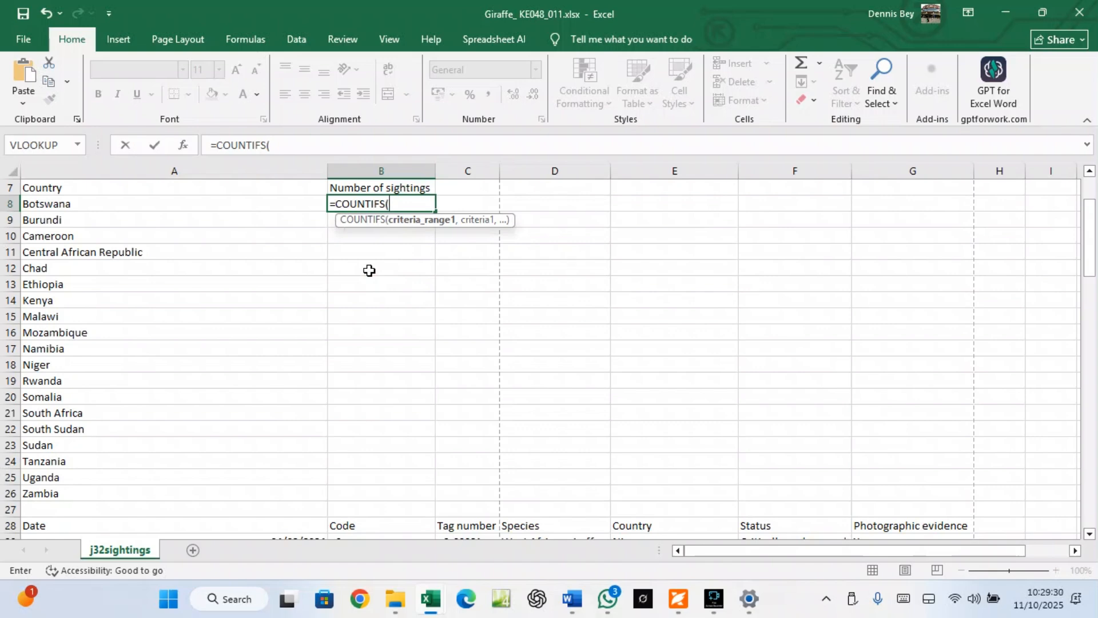
scroll(569, 343, down, 3)
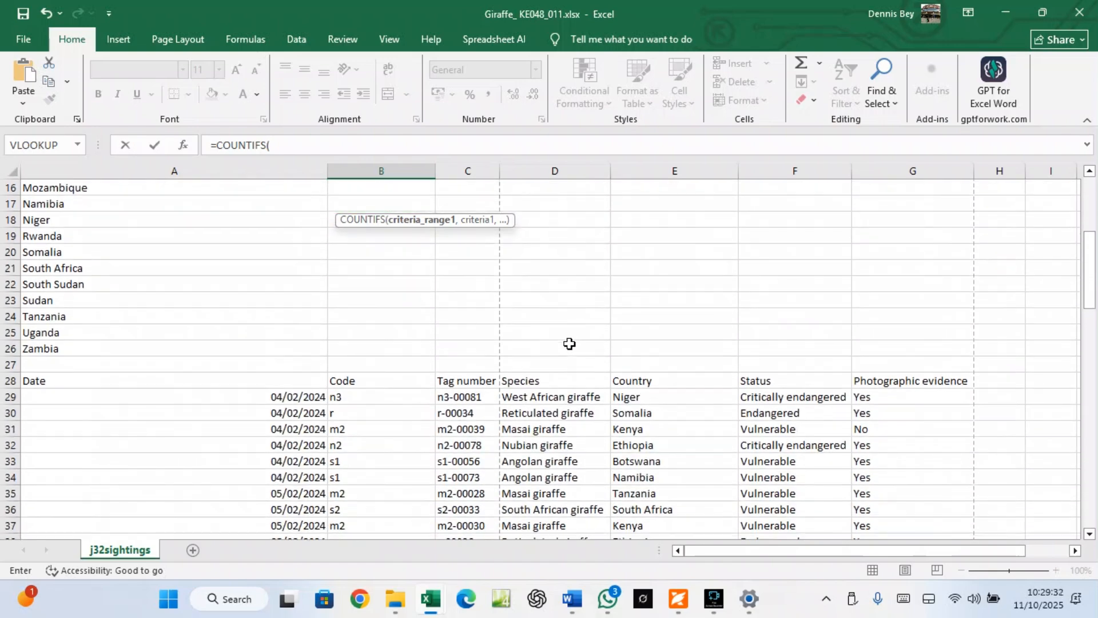
click(761, 395)
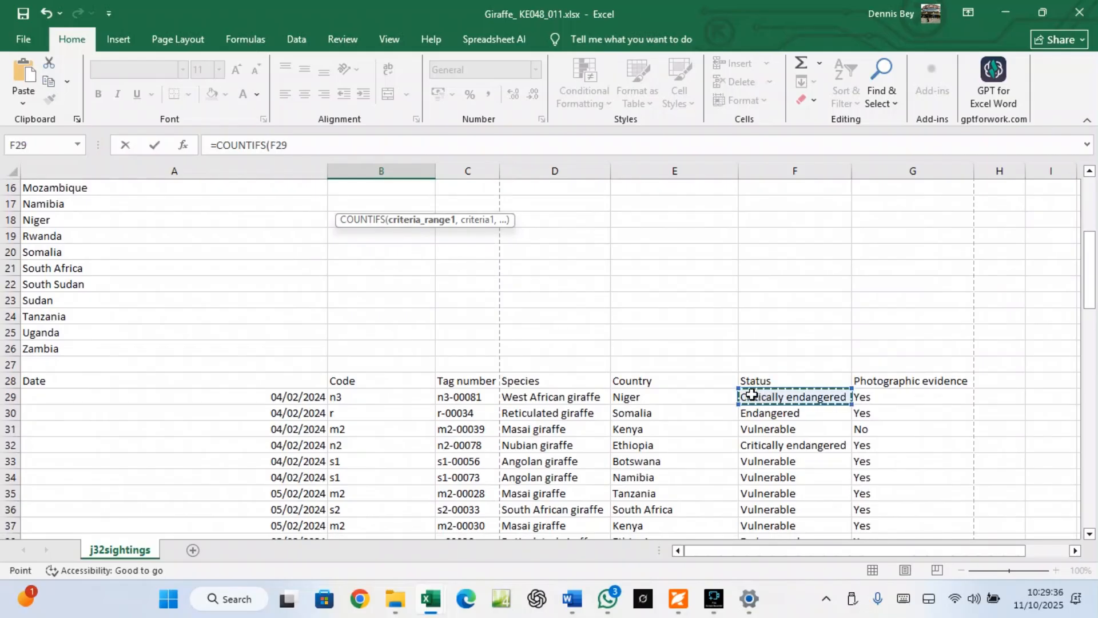
key(ctrl+shift+Down)
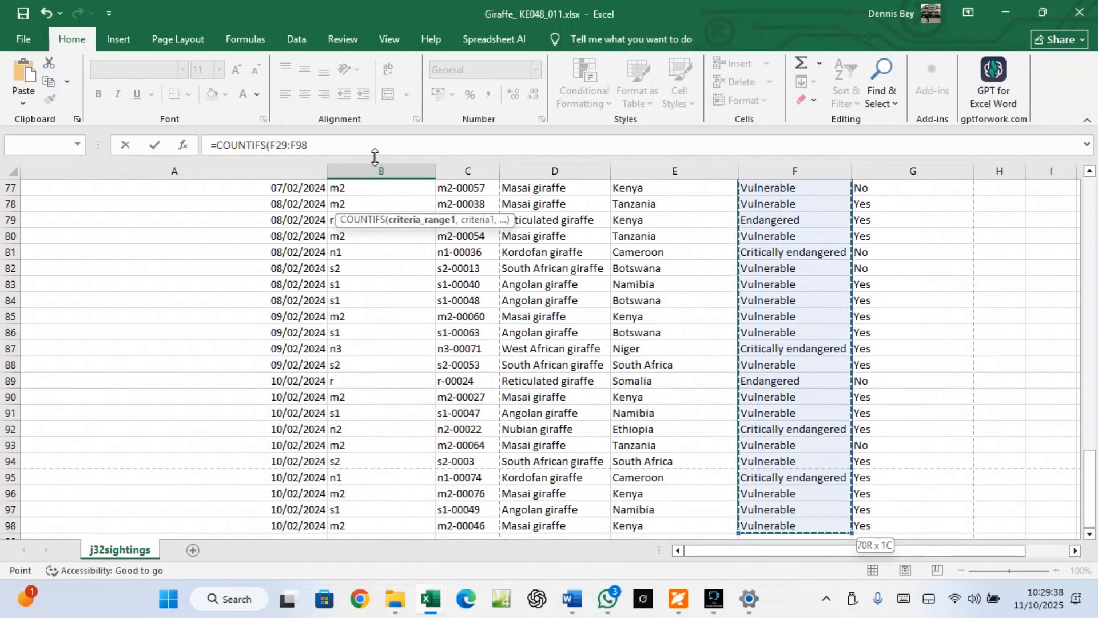
click(345, 145)
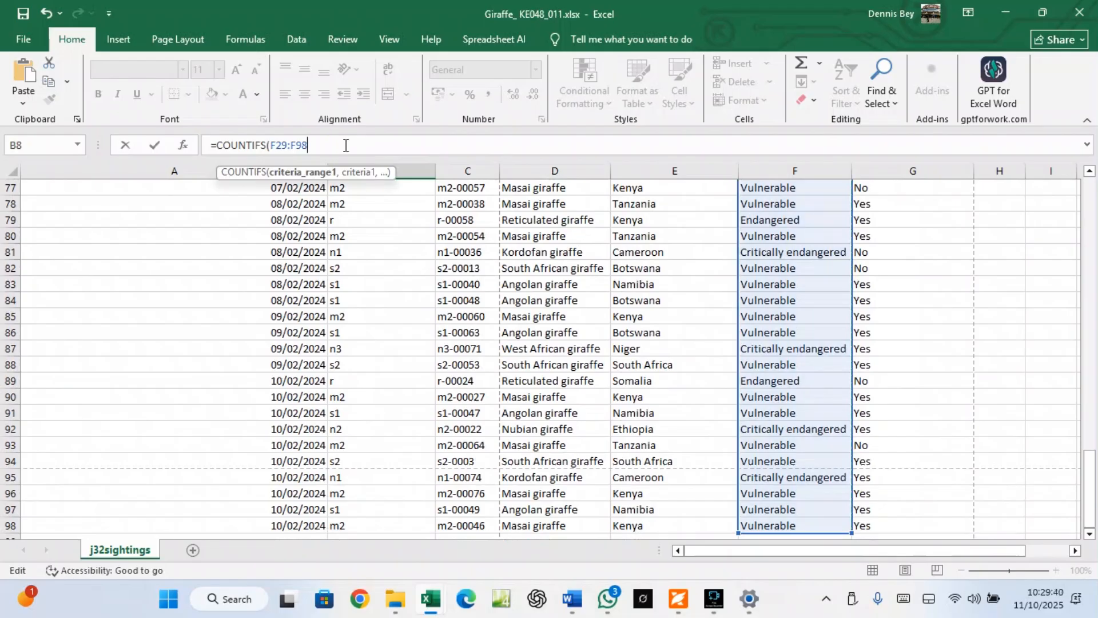
text(,)
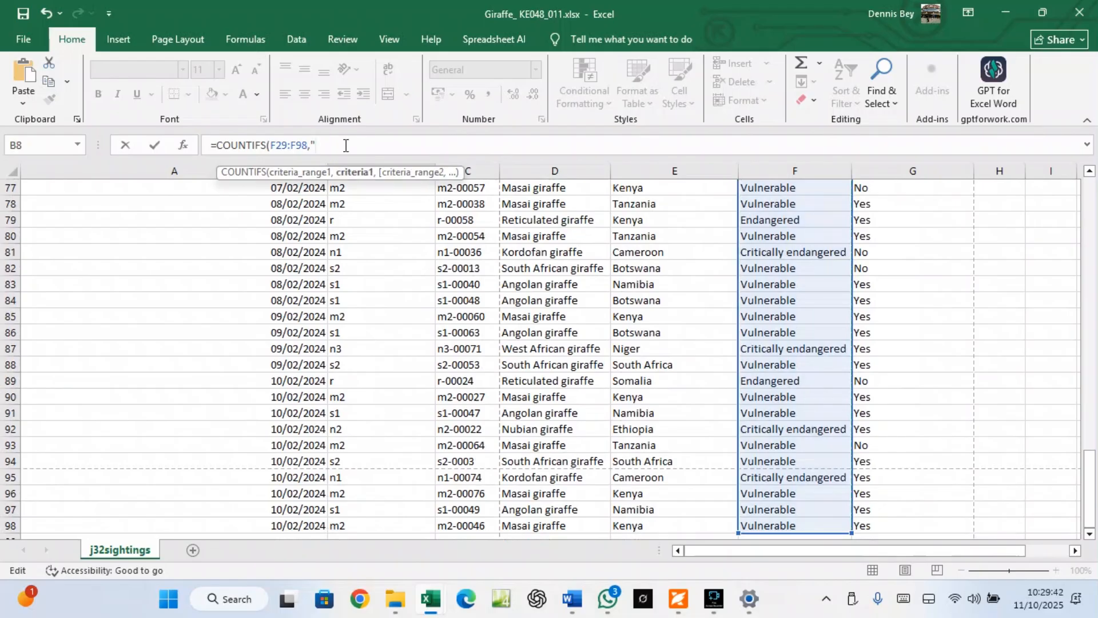
text("Critically endangered)
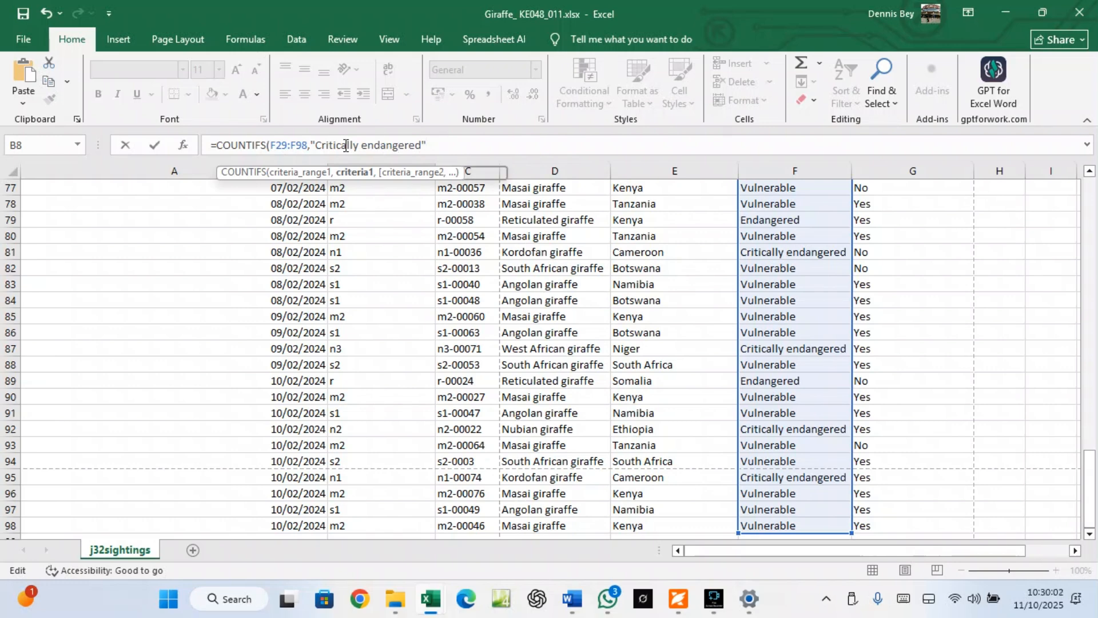
text(,)
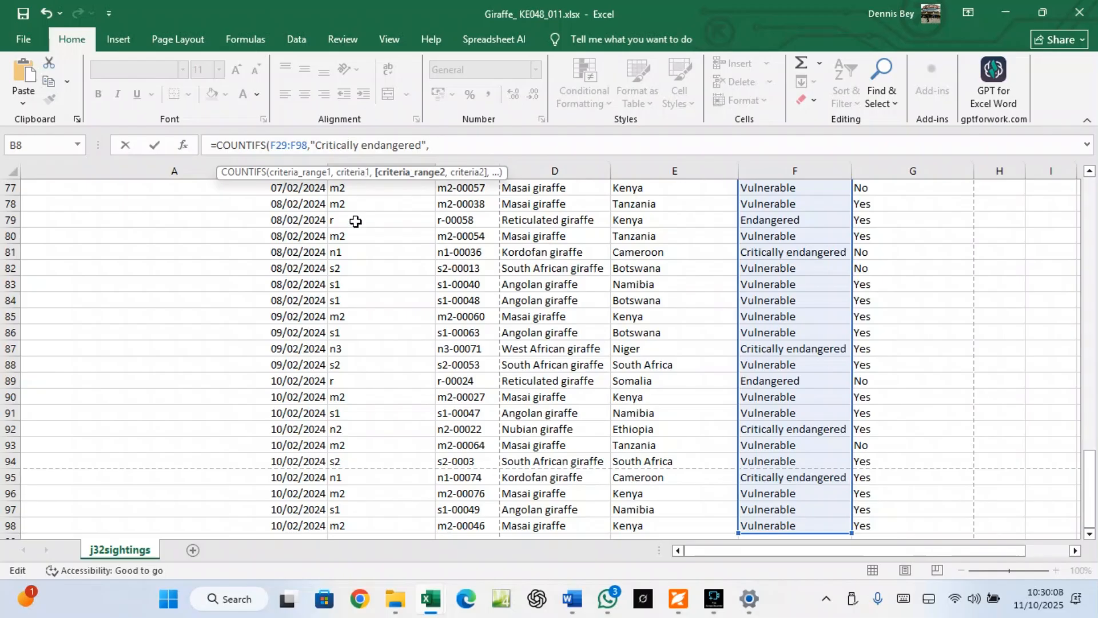
scroll(650, 267, up, 6)
scroll(651, 267, up, 8)
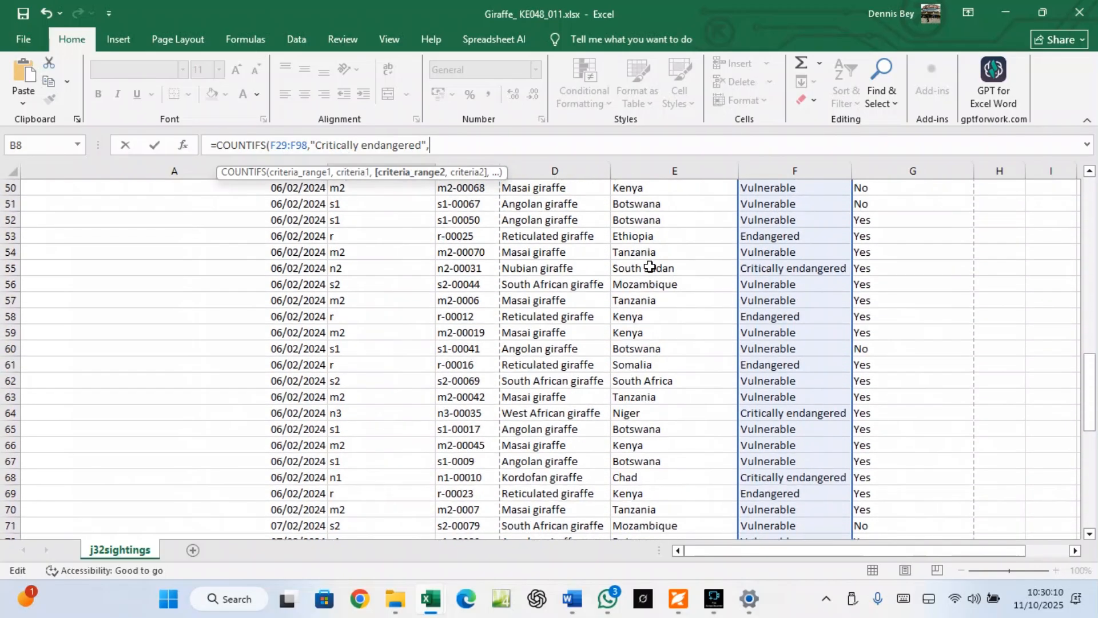
scroll(650, 267, up, 5)
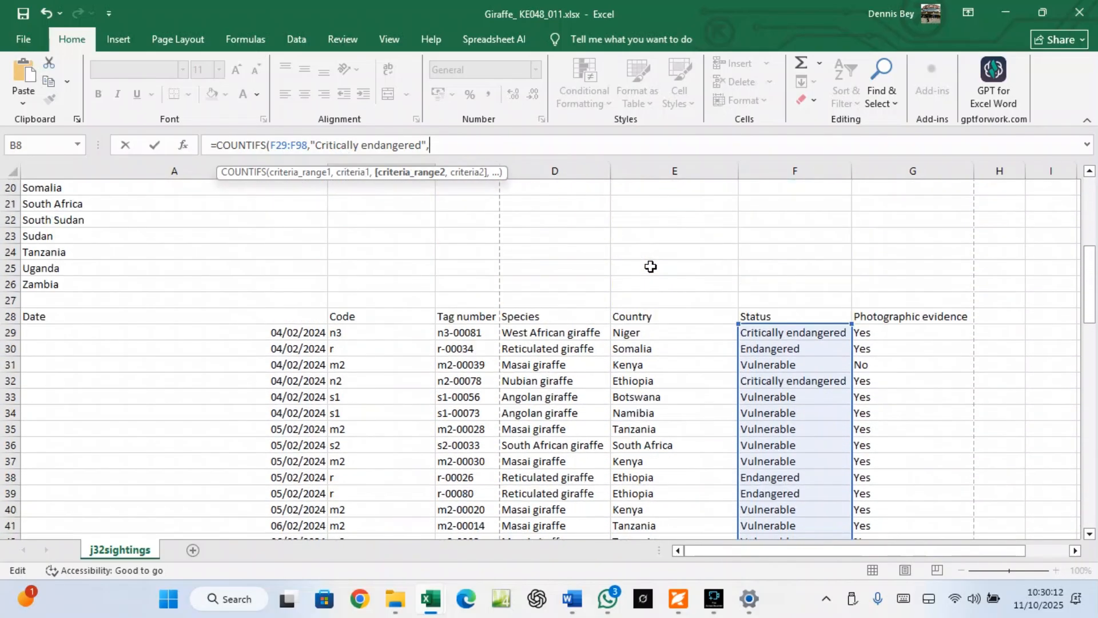
Add the Country range E29:E98 with criterion A8 and close the COUNTIFS formula
click(629, 333)
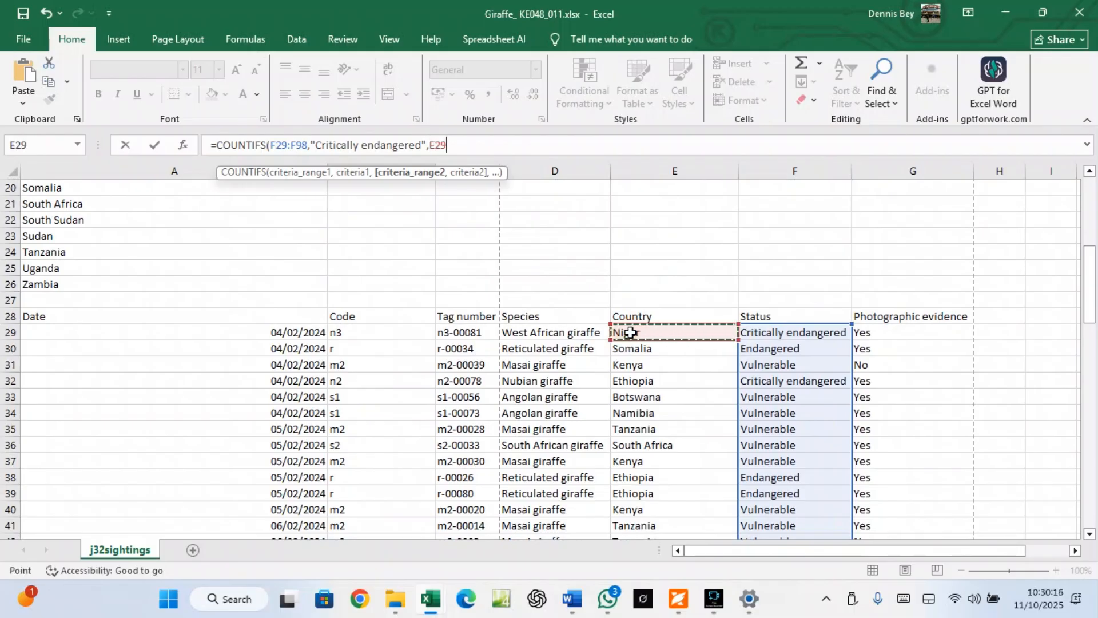
key(ctrl+shift+Down)
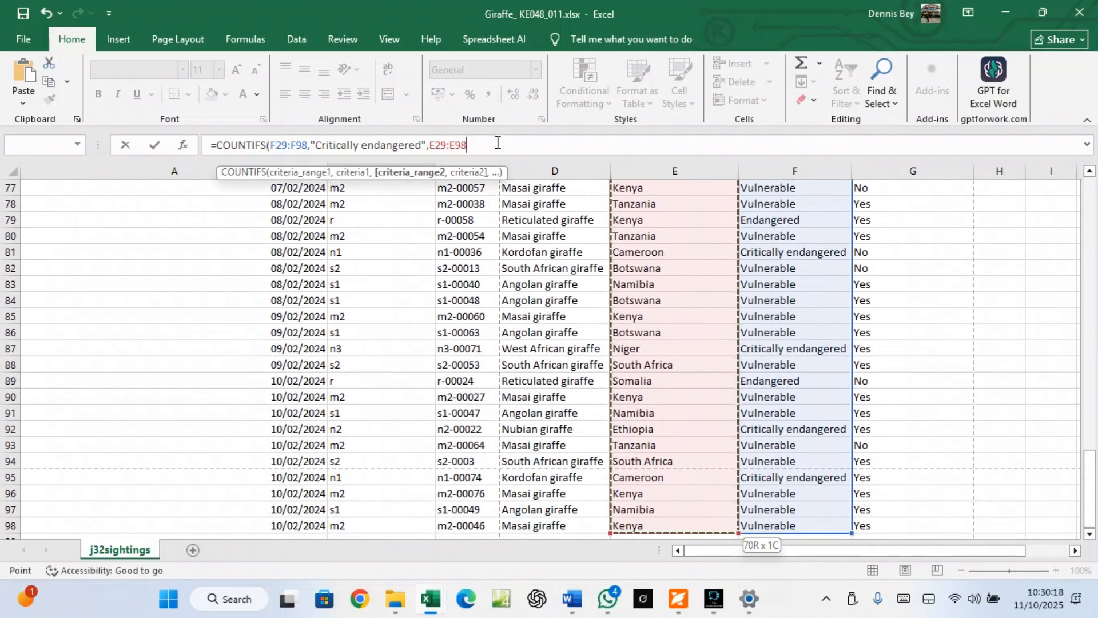
click(467, 140)
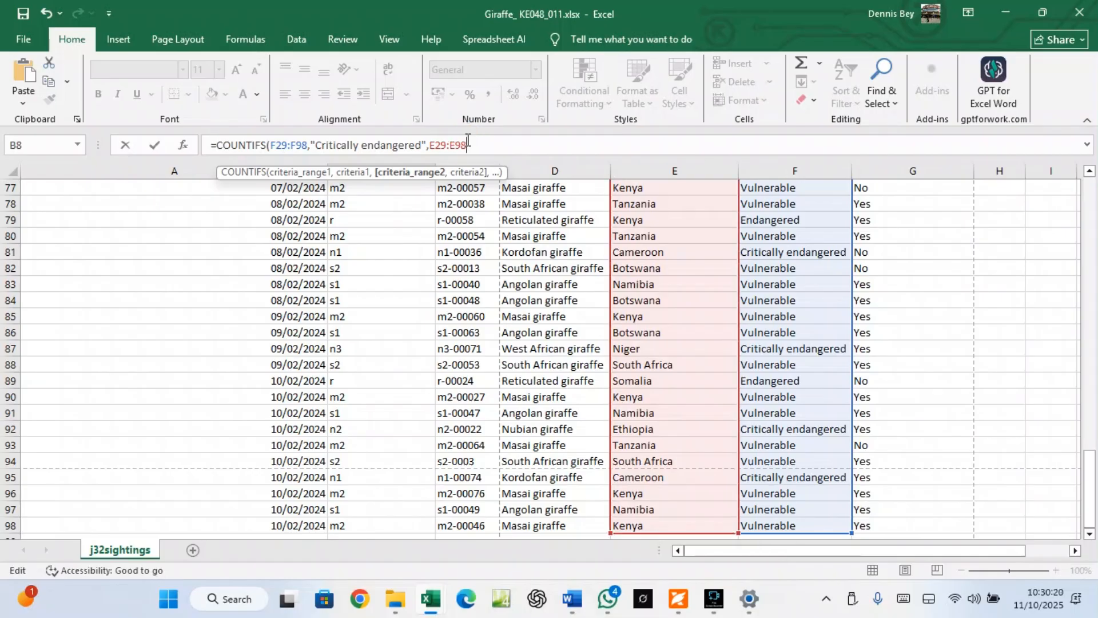
text(,)
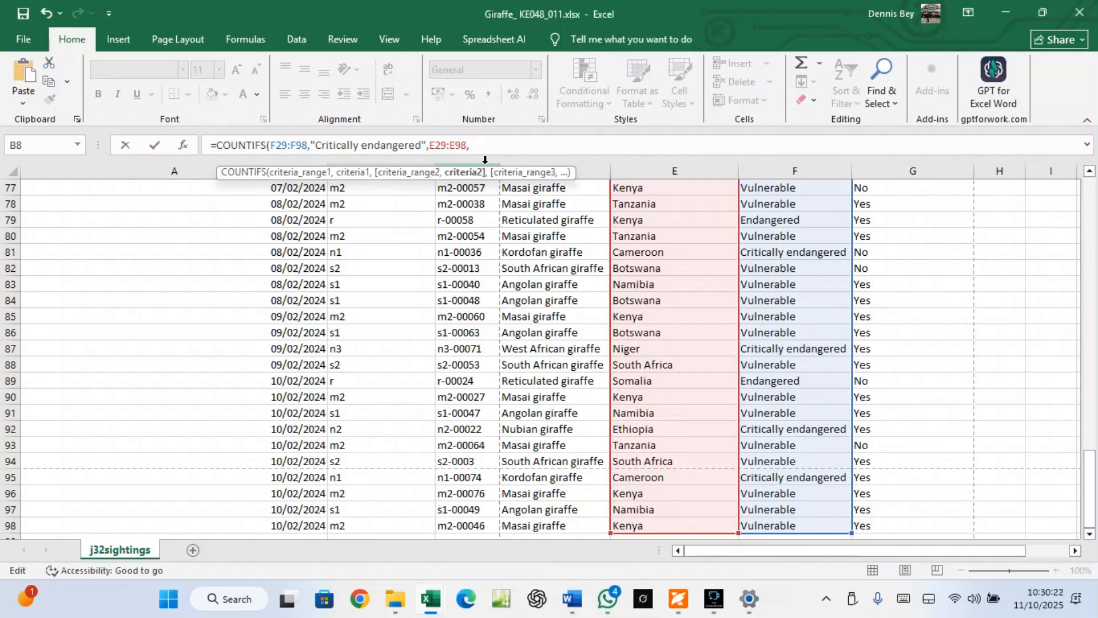
scroll(502, 197, up, 20)
scroll(501, 196, up, 2)
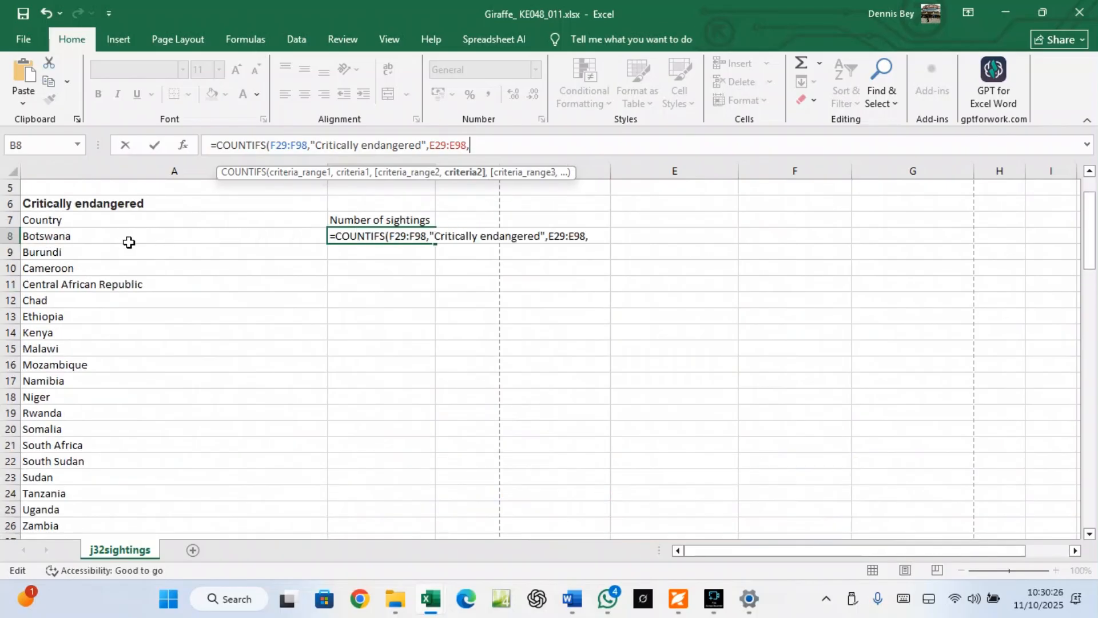
click(99, 235)
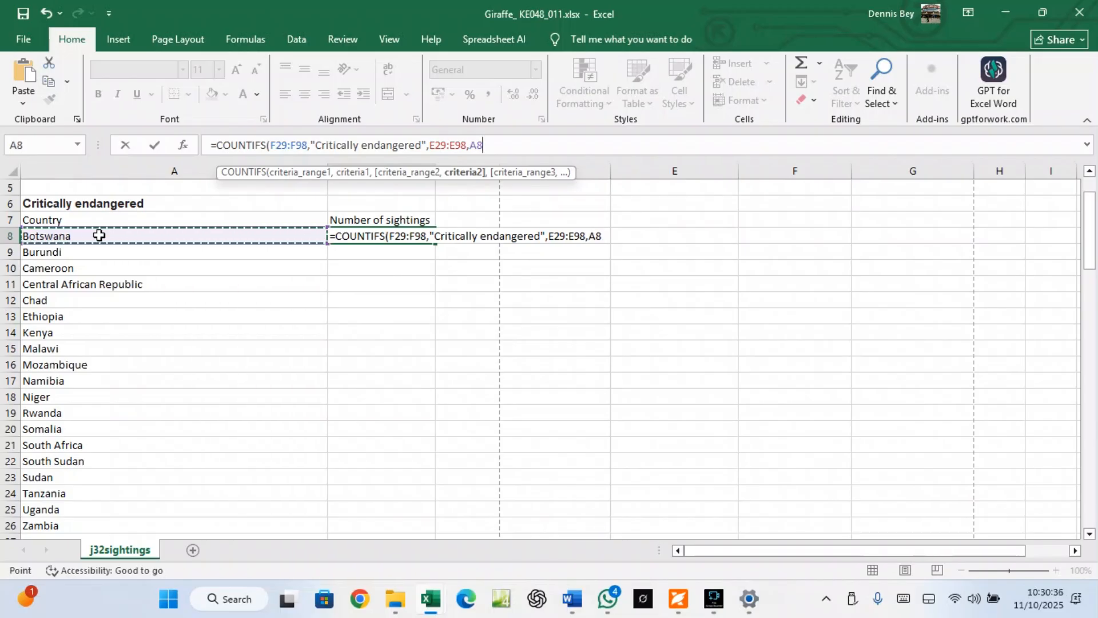
text())
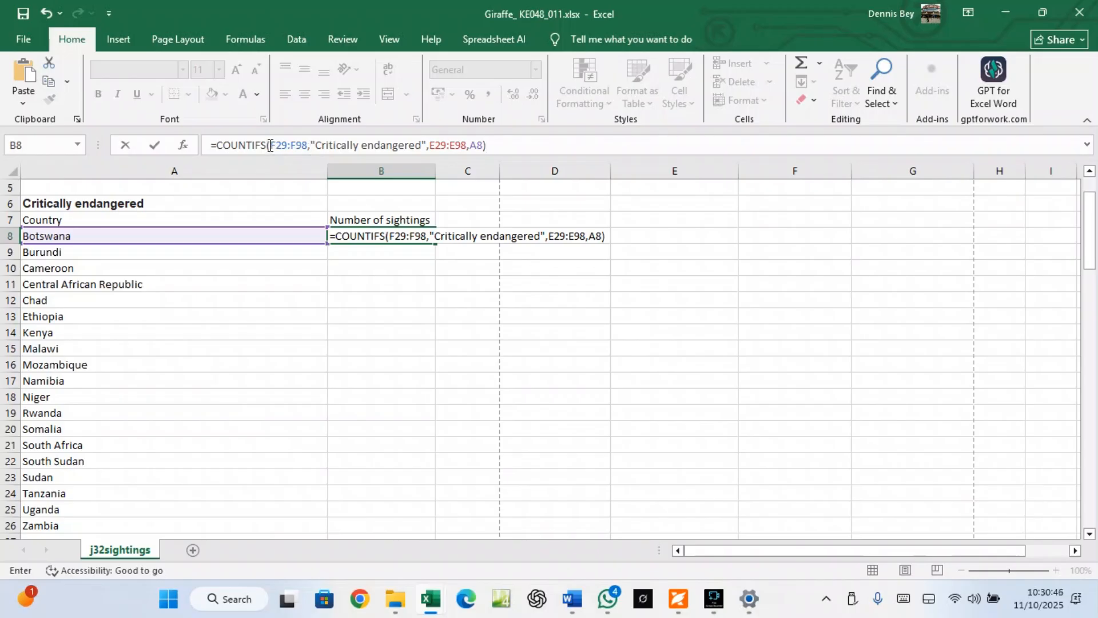
Make the formula's ranges absolute: $F$29:$F$98 and $E$29:$E$98
drag(270, 146, 308, 149)
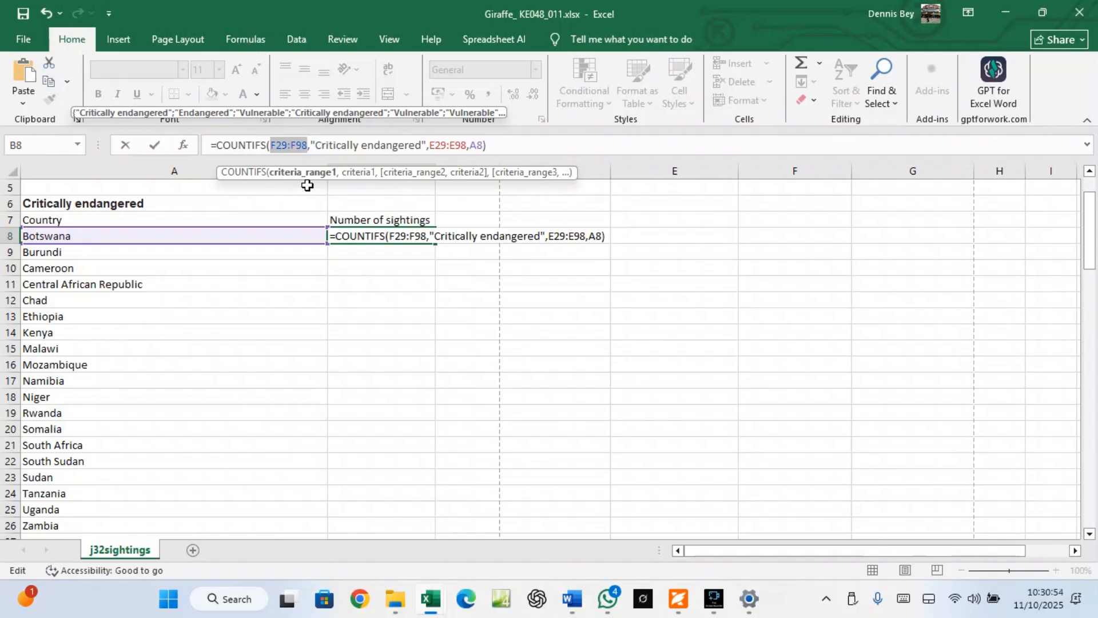
key(F4)
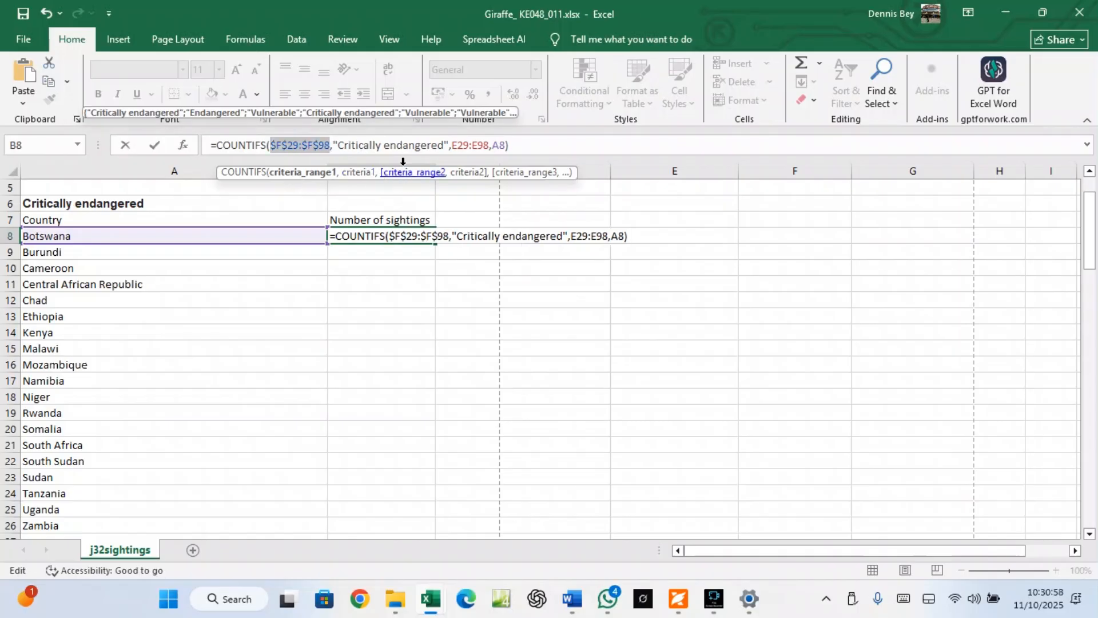
drag(451, 143, 489, 144)
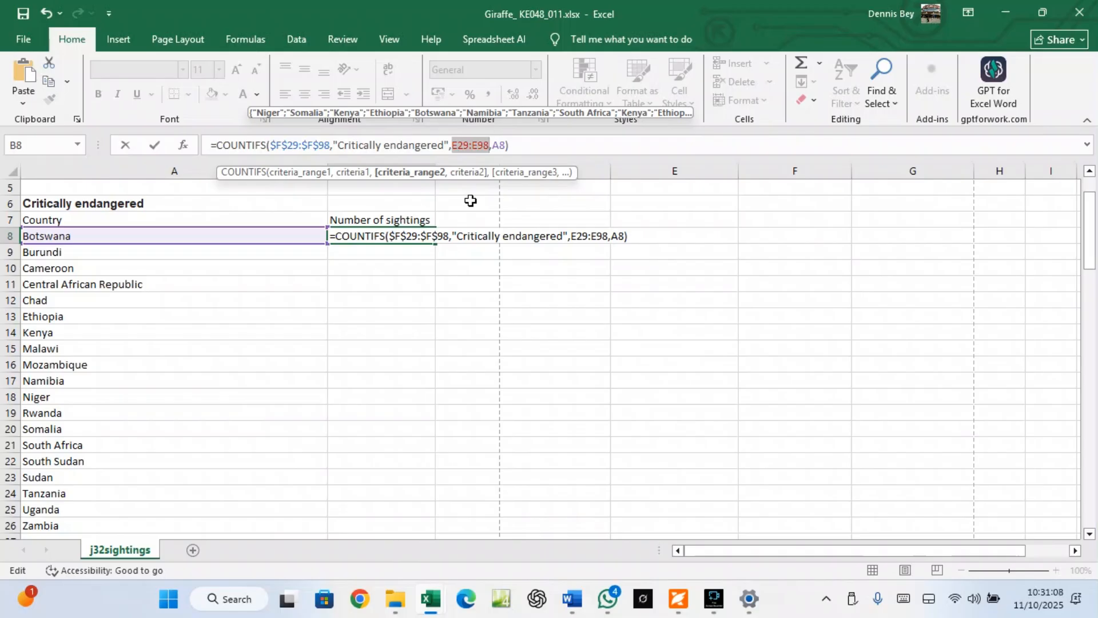
key(F4)
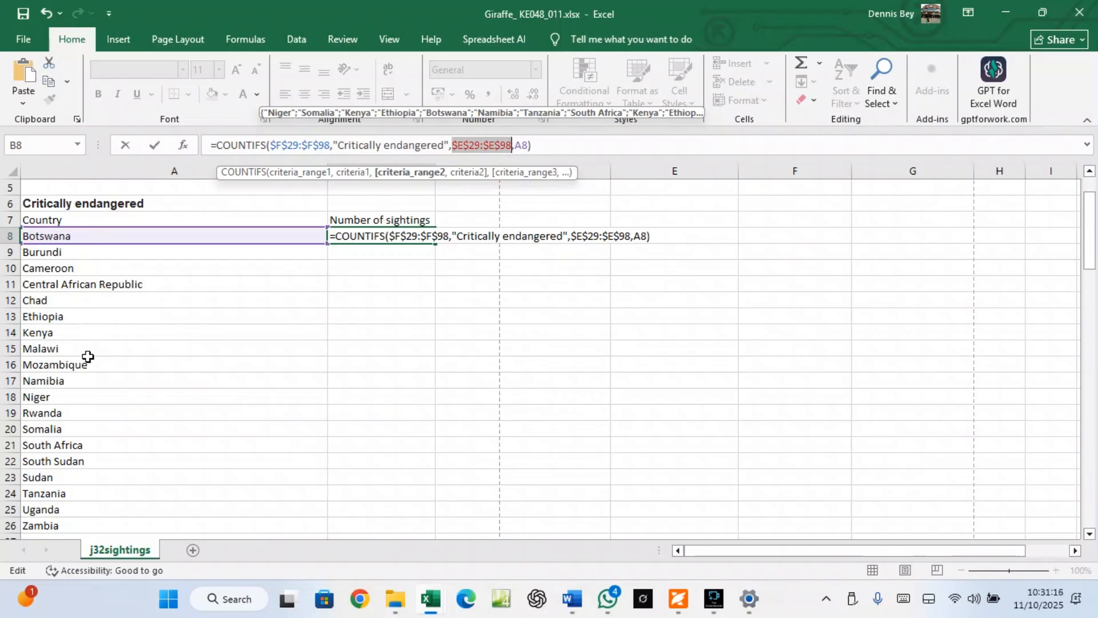
Commit the B8 formula and fill it down to B26 for every country
key(Return)
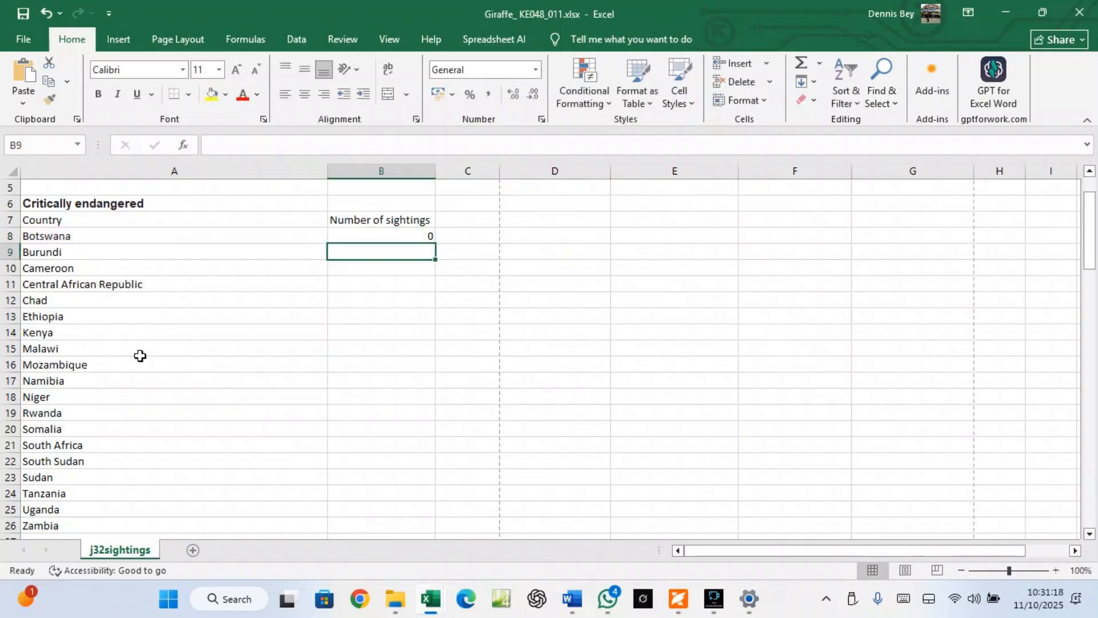
click(372, 236)
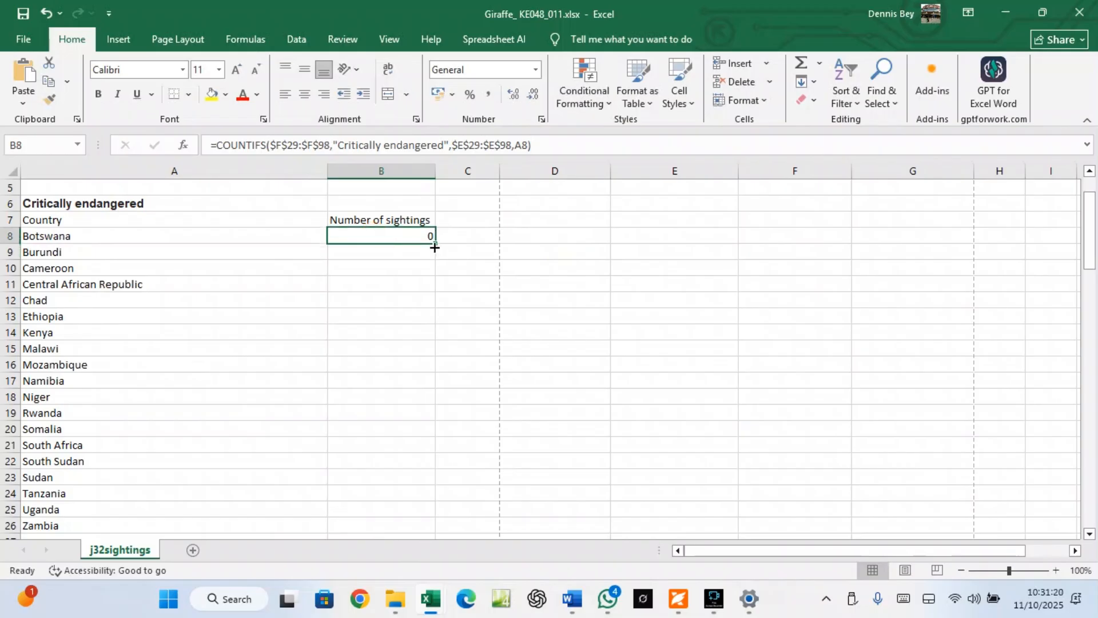
double_click(435, 246)
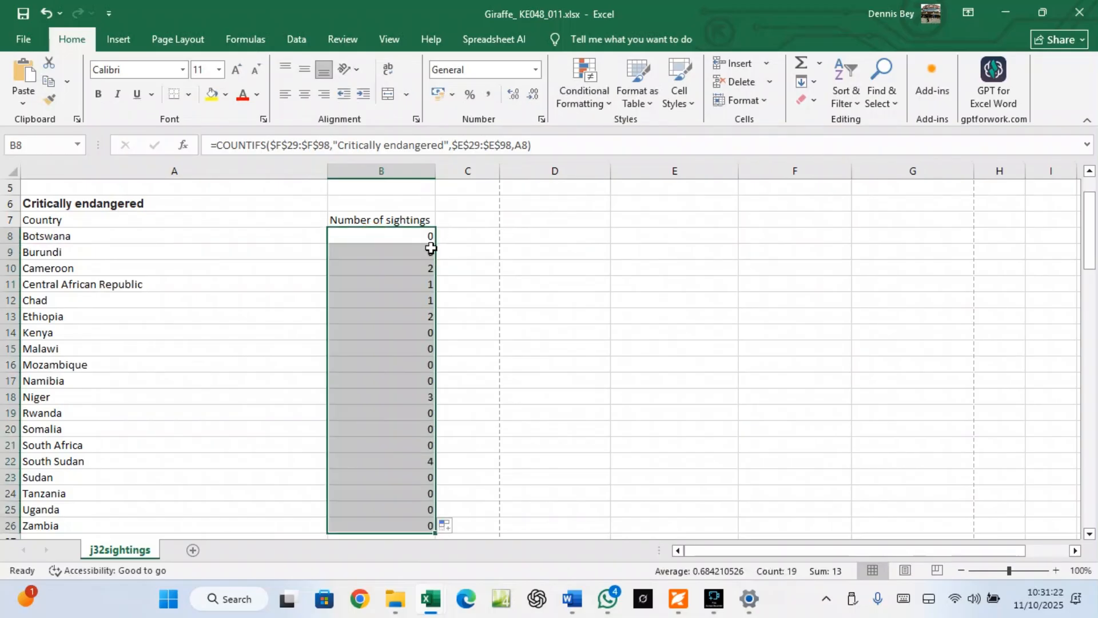
Compare the counts with the page 4 sample table, then return to the Giraffe workbook
click(678, 599)
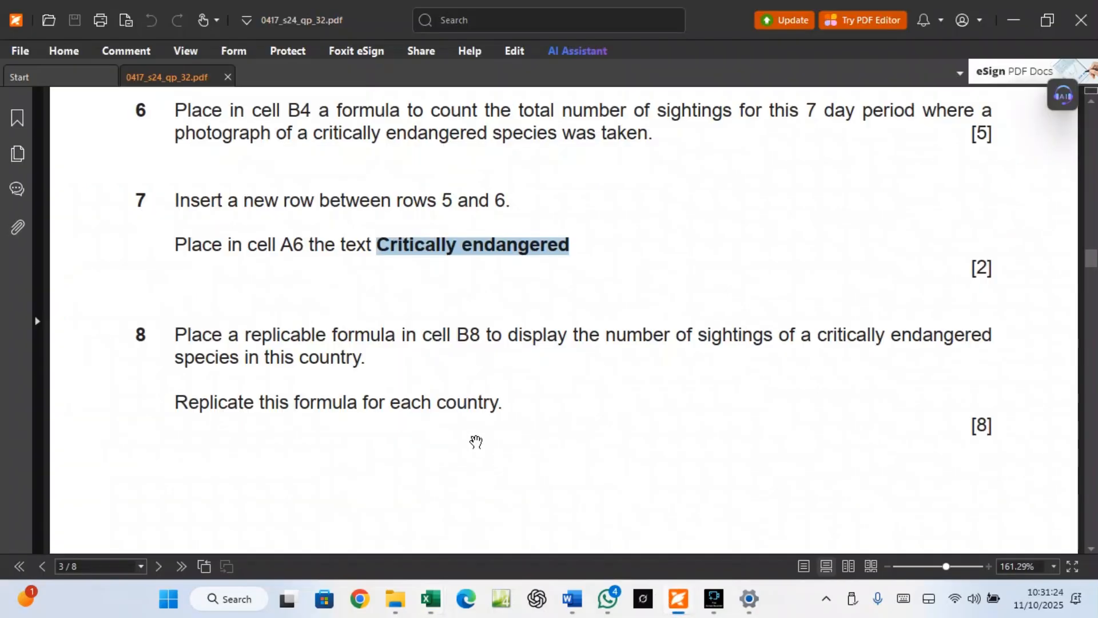
scroll(476, 441, down, 15)
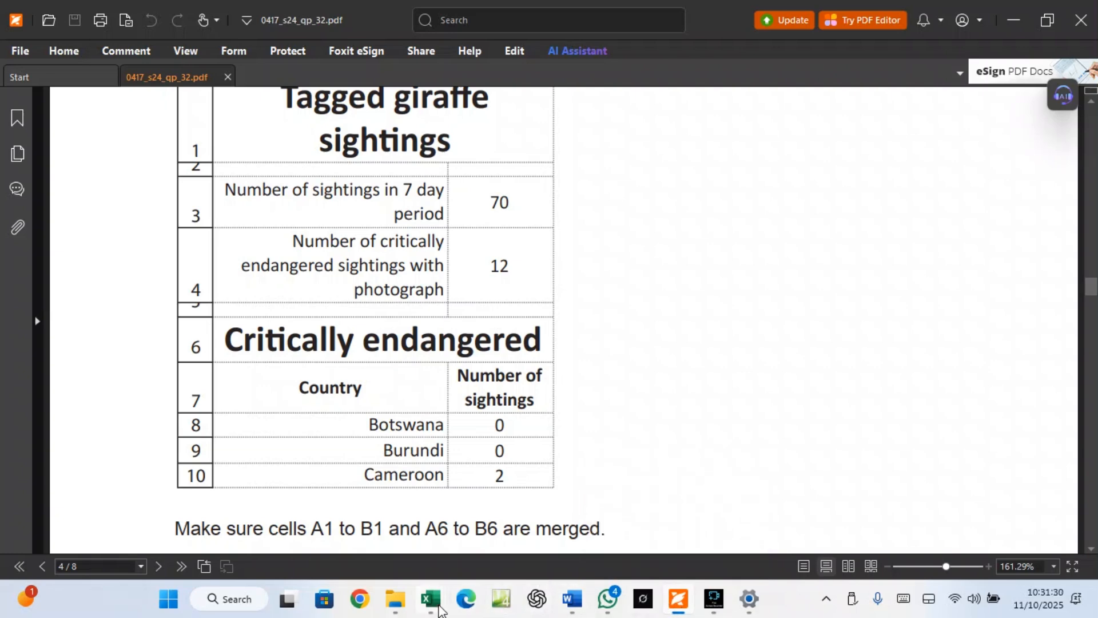
mouse_move(439, 611)
click(509, 537)
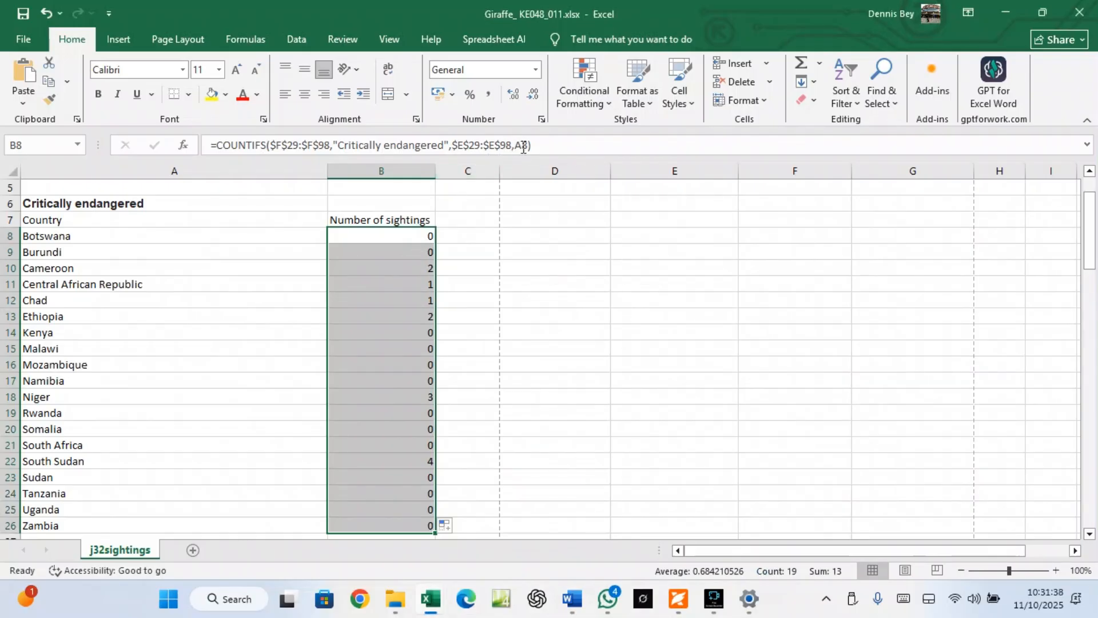
click(429, 235)
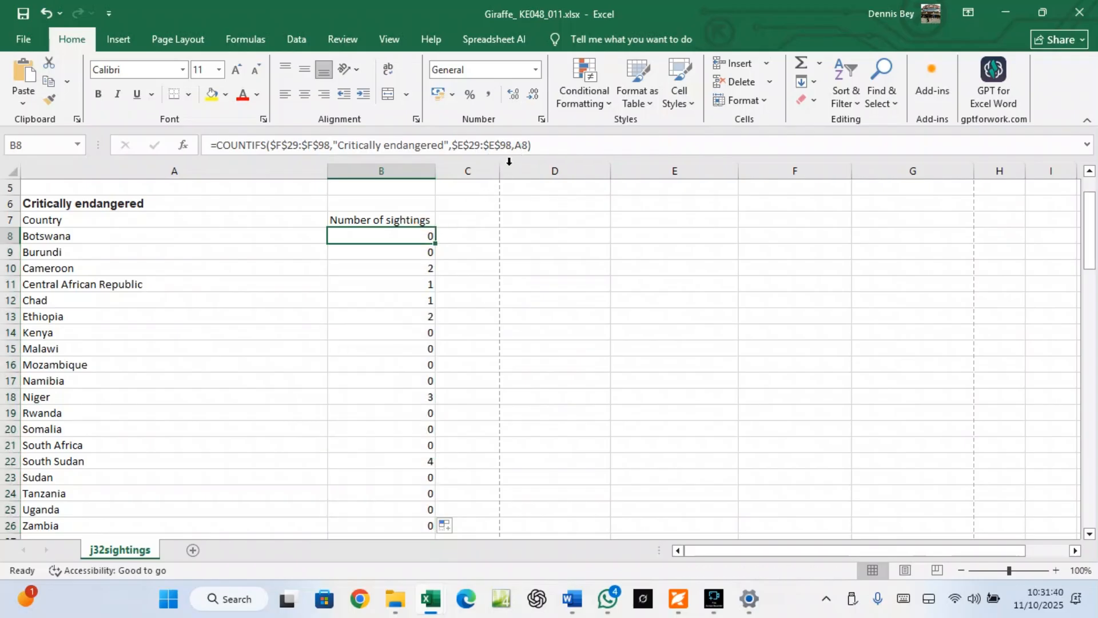
click(424, 253)
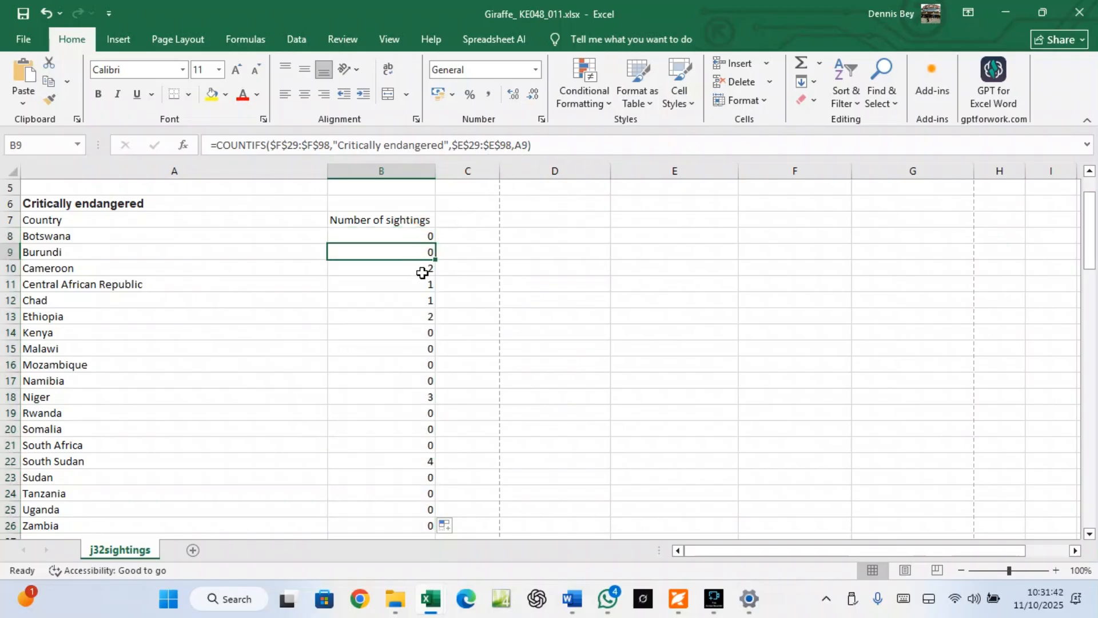
click(420, 270)
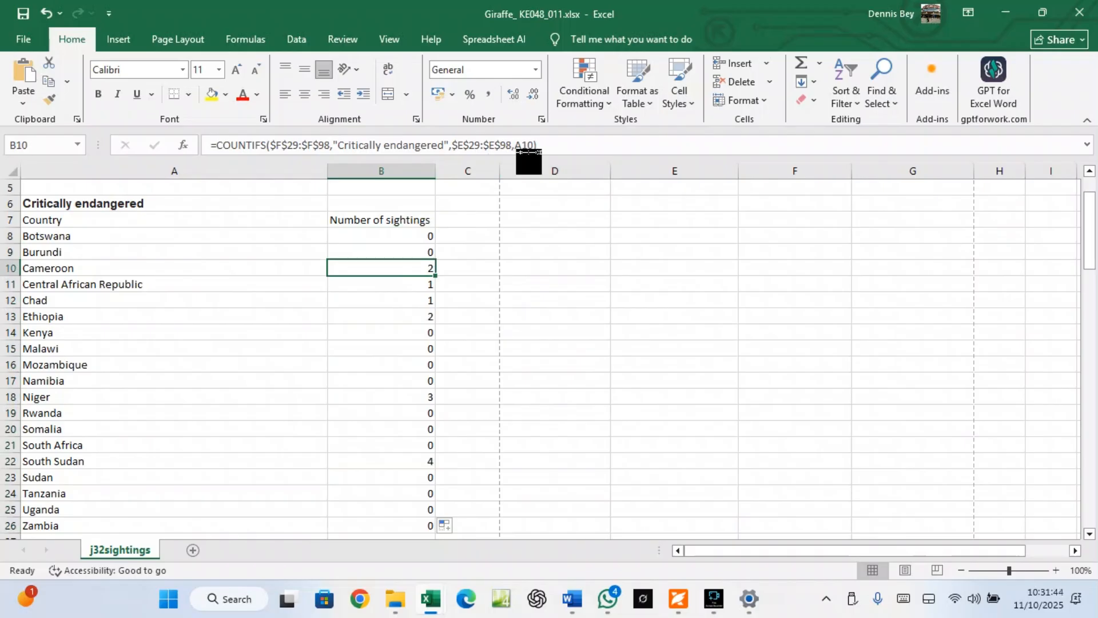
click(421, 281)
click(422, 300)
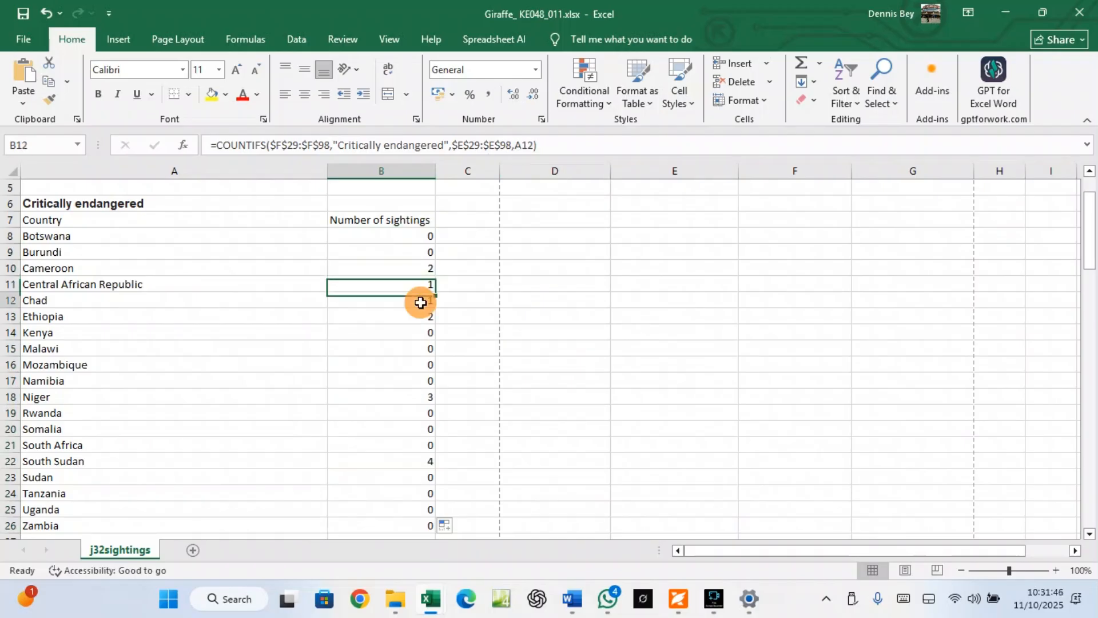
click(420, 474)
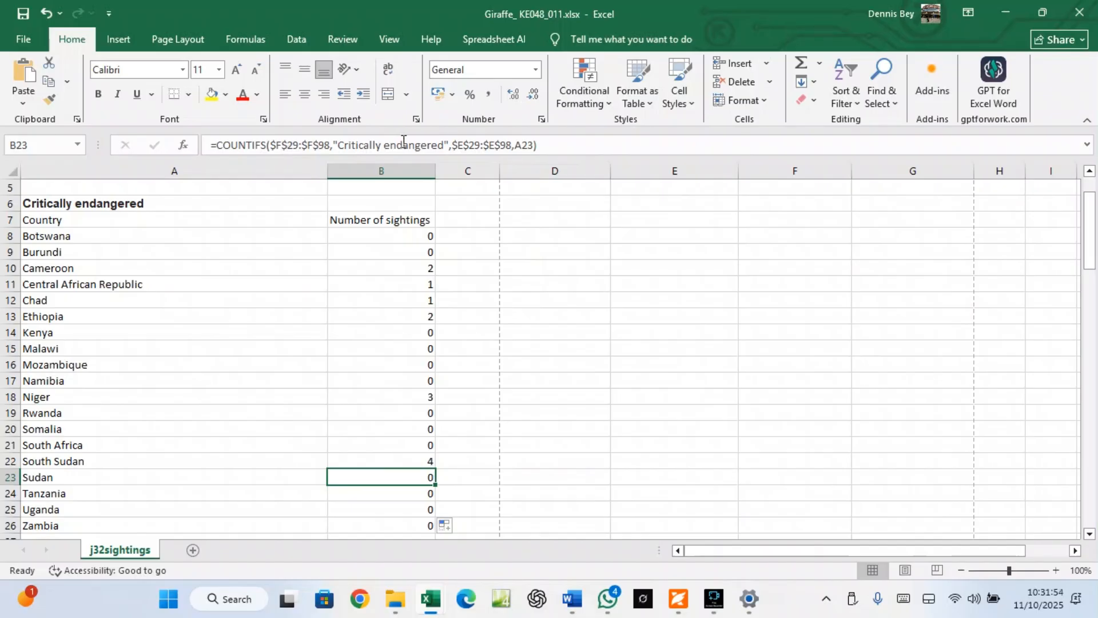
scroll(695, 506, down, 4)
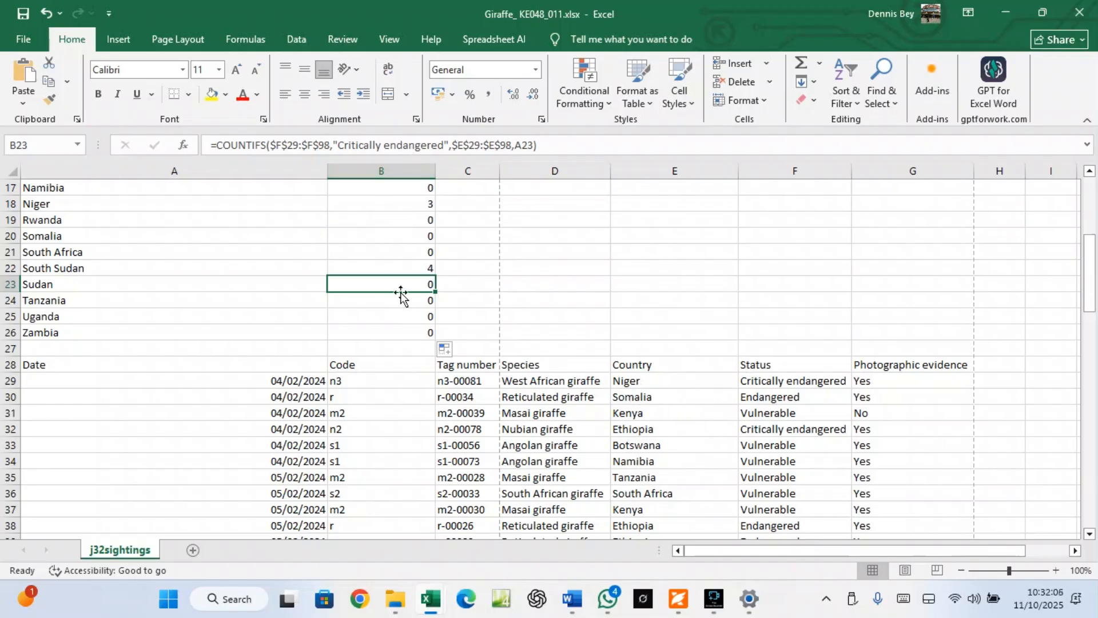
scroll(400, 293, up, 3)
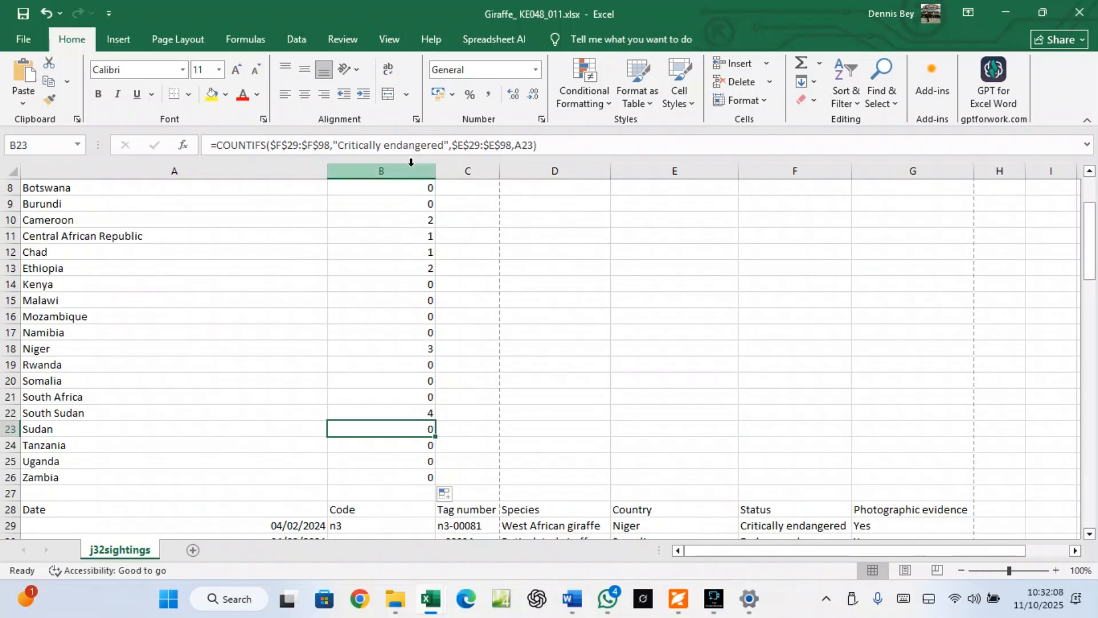
click(429, 235)
click(424, 269)
click(427, 284)
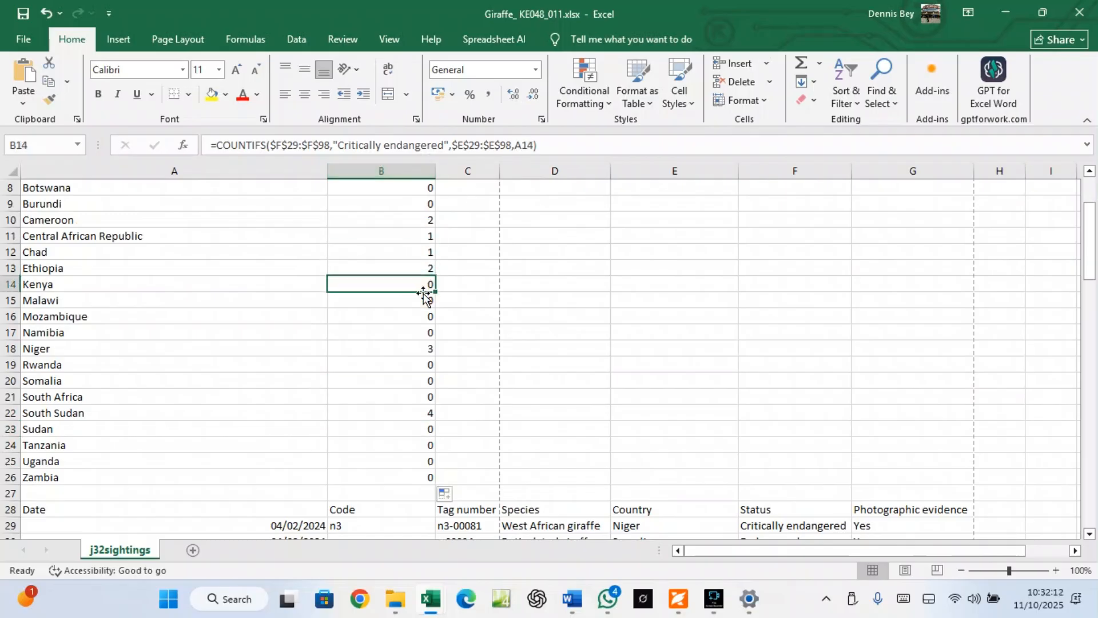
click(423, 332)
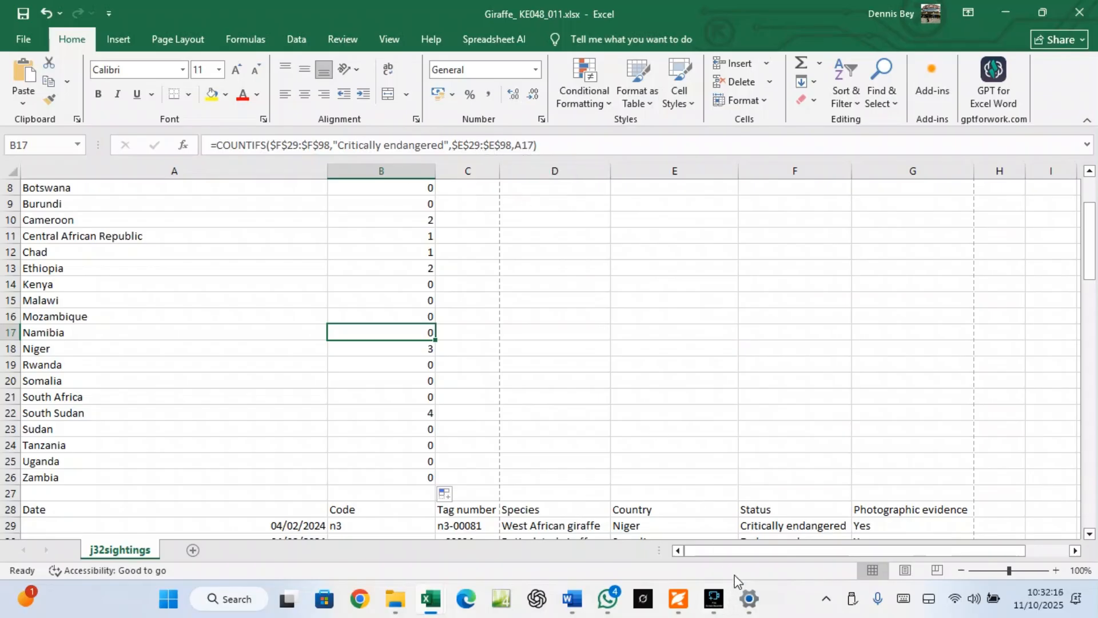
Scroll the question paper to question 9: merge A1:B1 and A6:B6, rows 1 and 6 at 20 points
click(679, 596)
scroll(613, 335, up, 10)
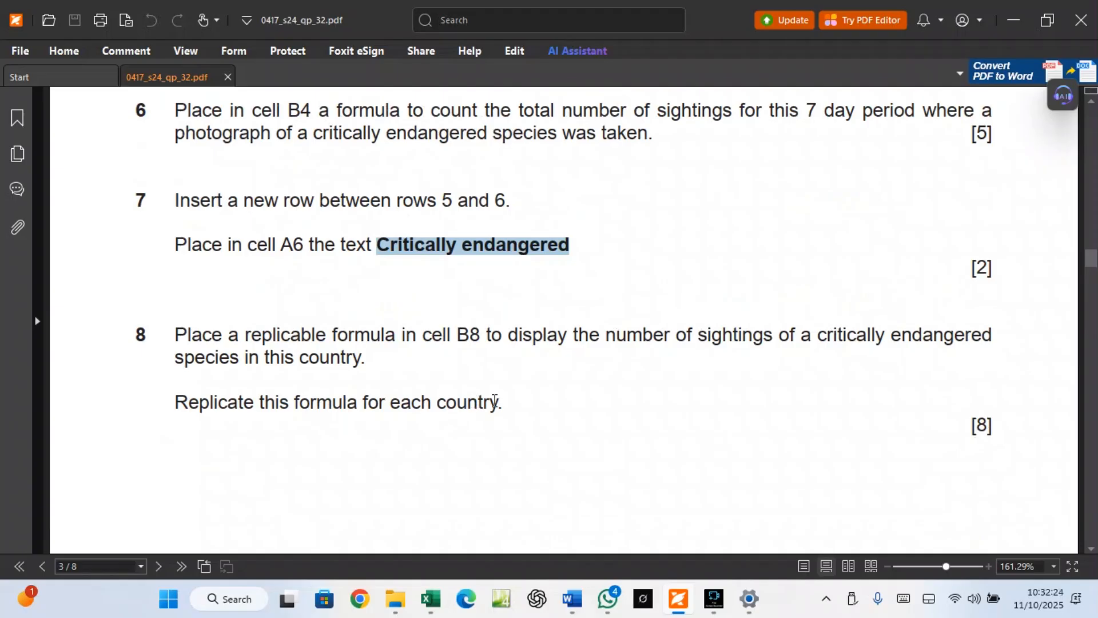
scroll(513, 400, down, 6)
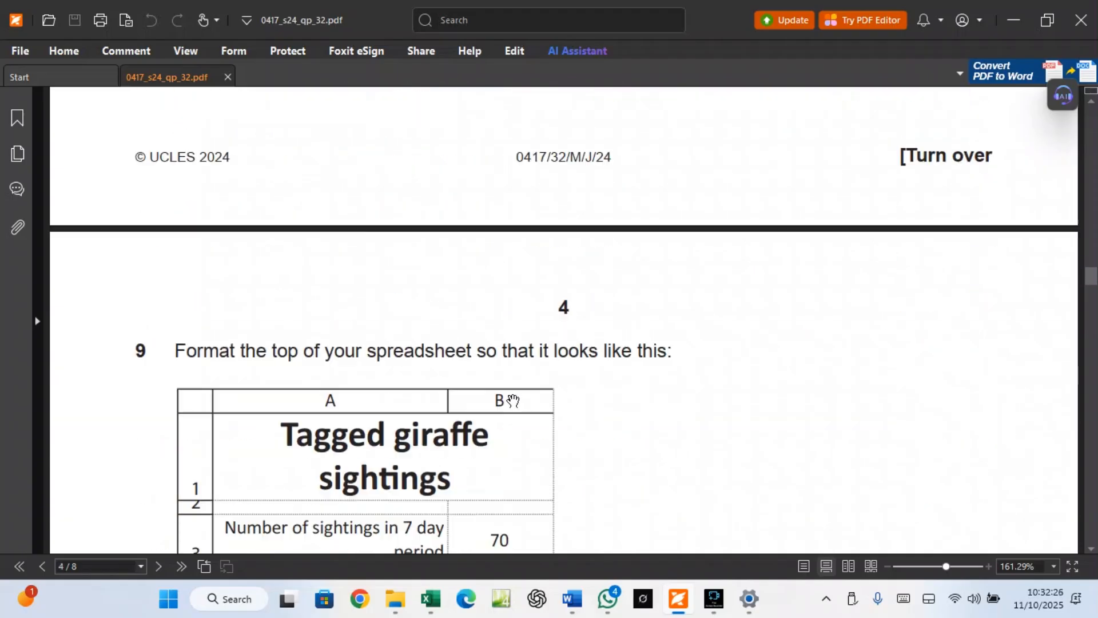
scroll(512, 400, down, 2)
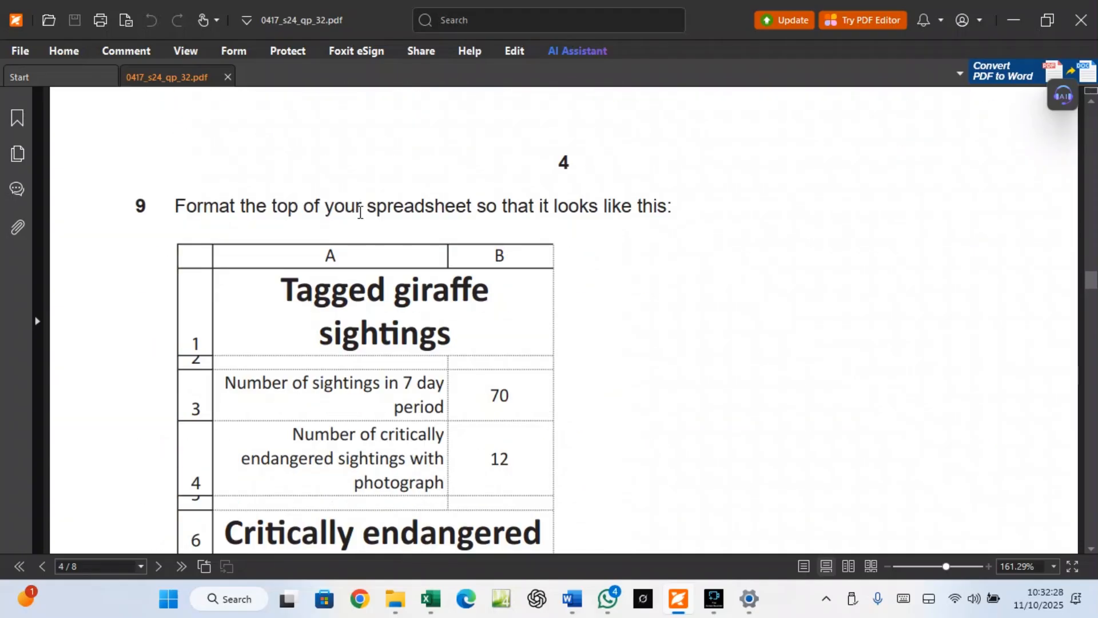
scroll(426, 317, down, 1)
scroll(427, 316, down, 4)
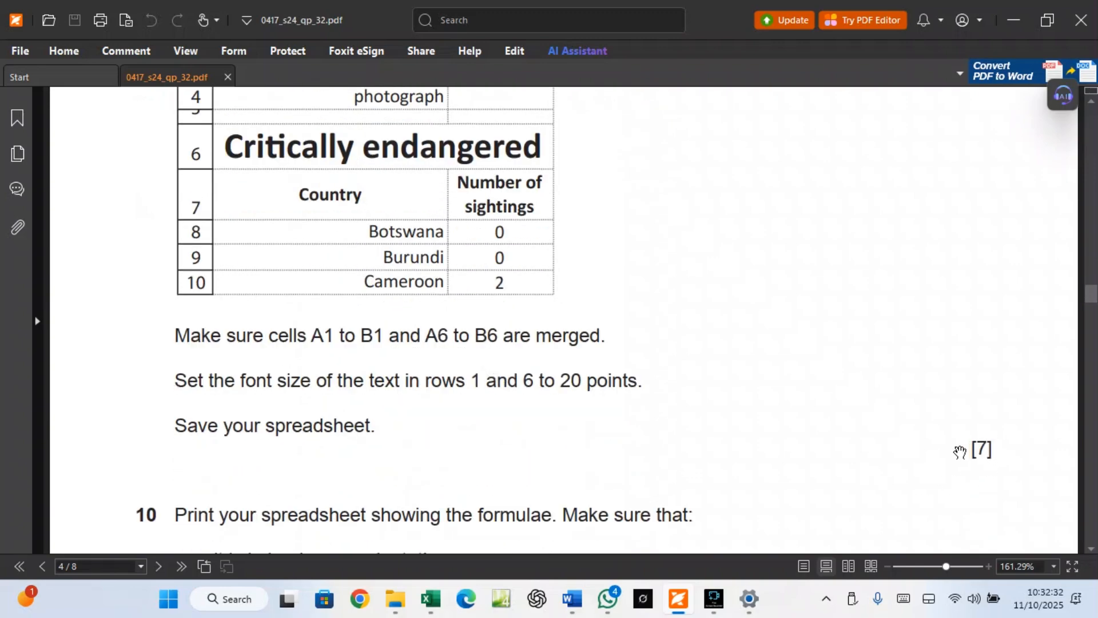
scroll(960, 452, up, 8)
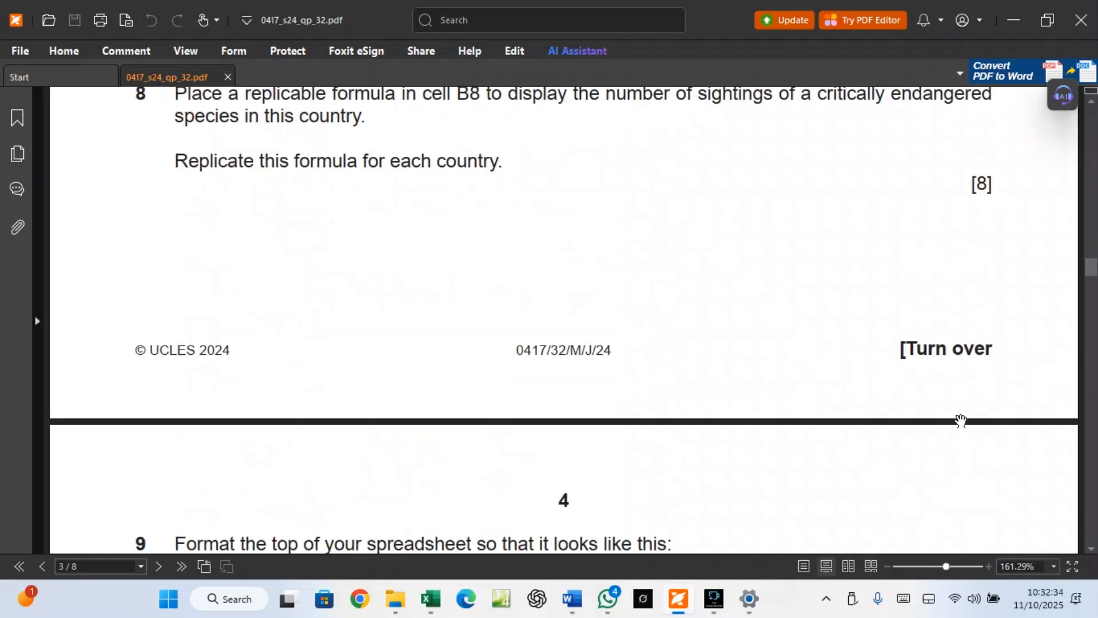
scroll(436, 497, down, 5)
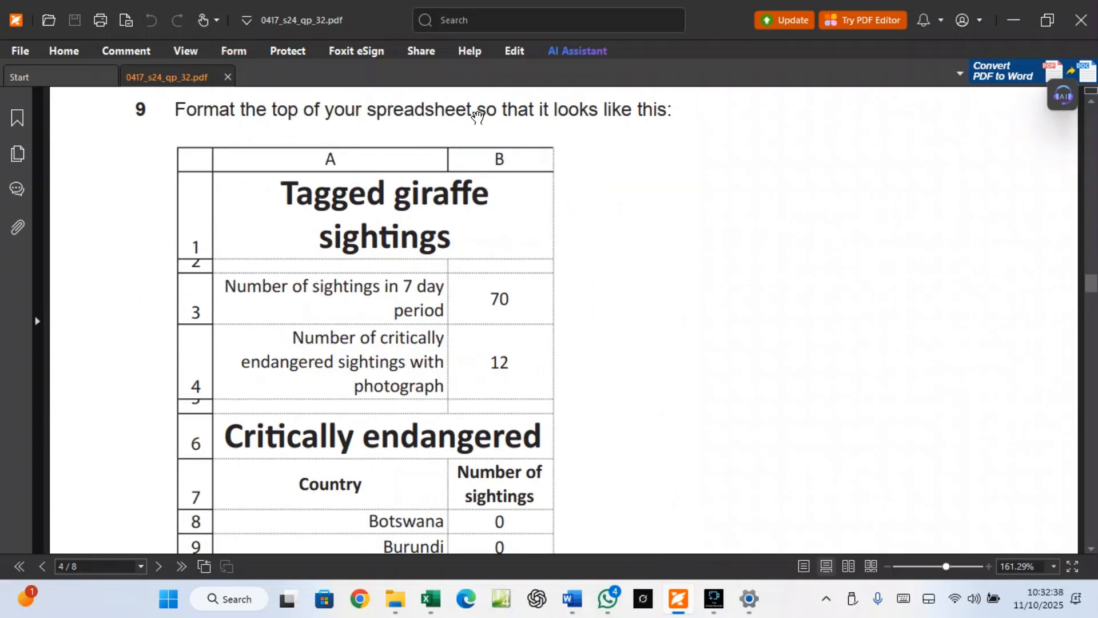
scroll(413, 230, down, 2)
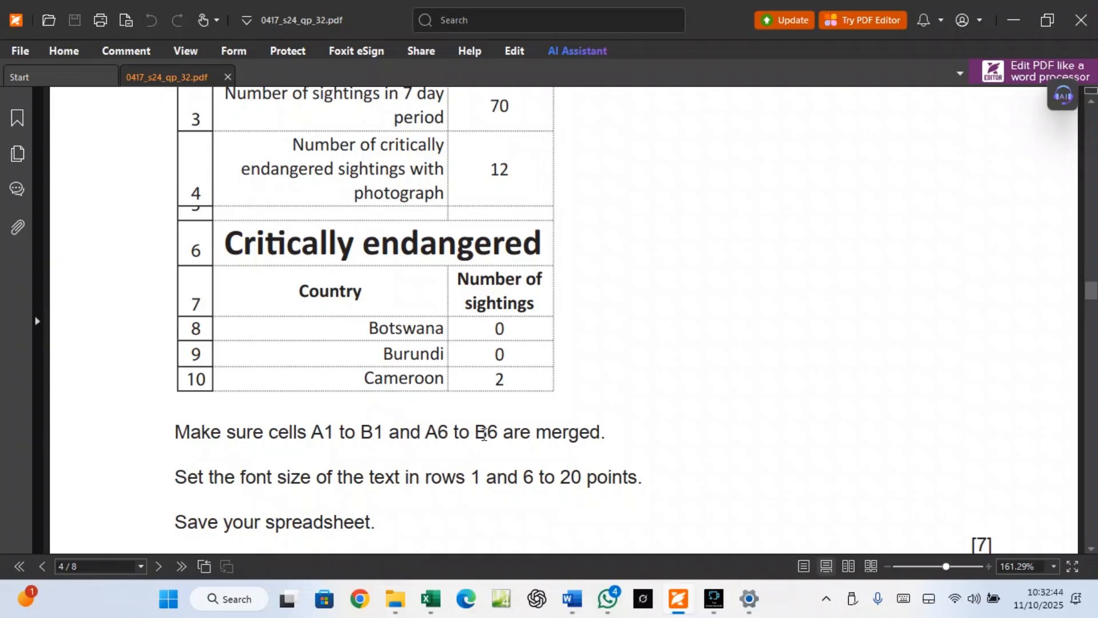
click(432, 608)
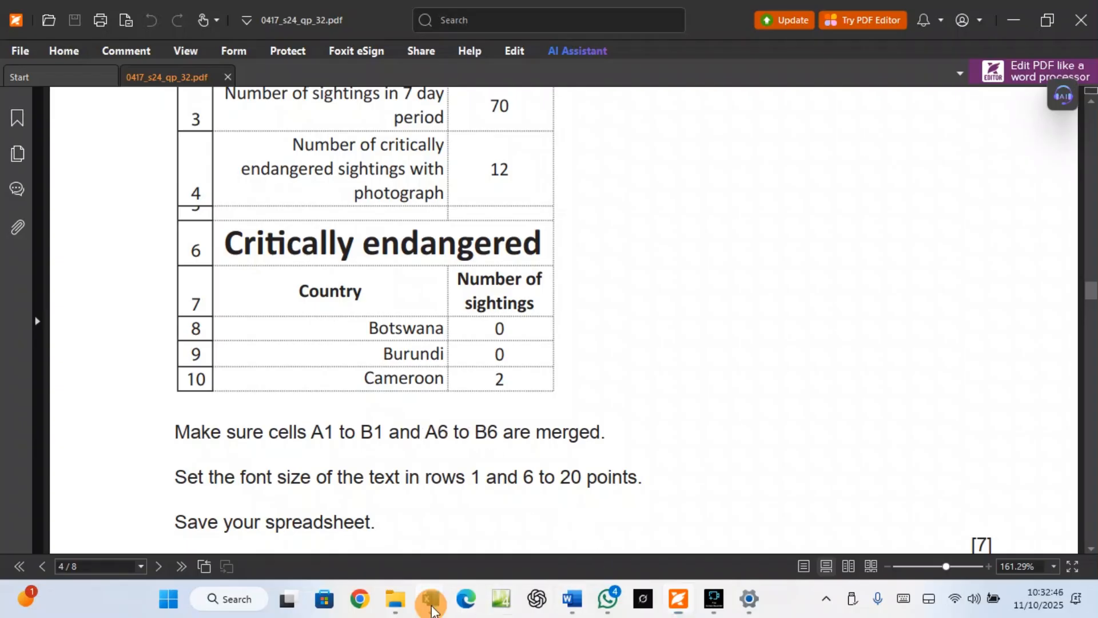
Merge and centre A1:B1 and A6:B6
click(518, 515)
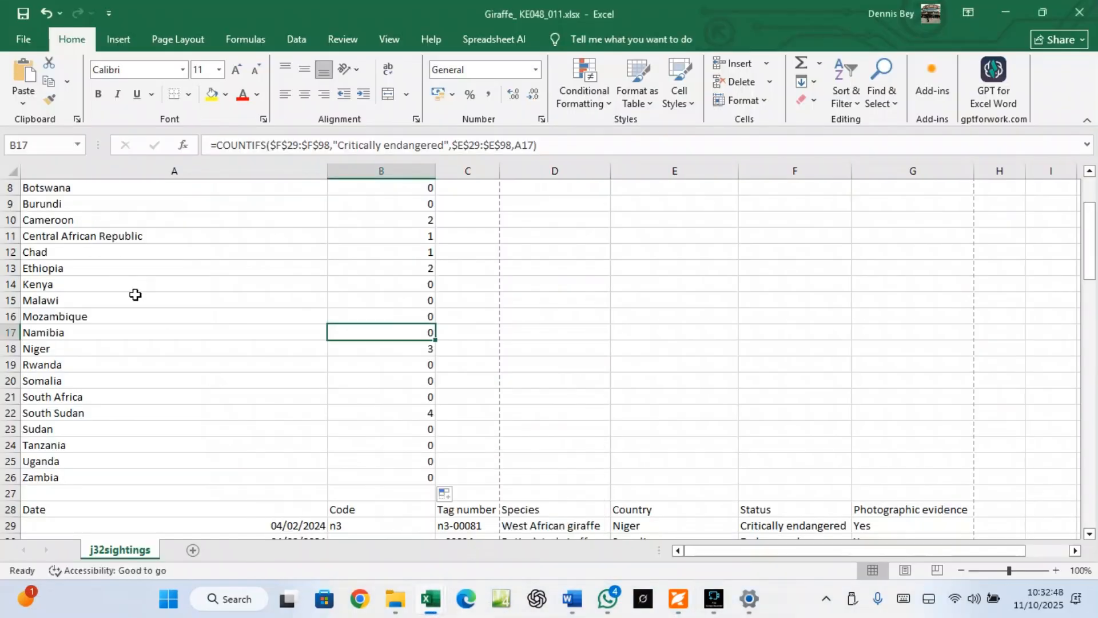
scroll(135, 294, up, 3)
drag(135, 189, 351, 189)
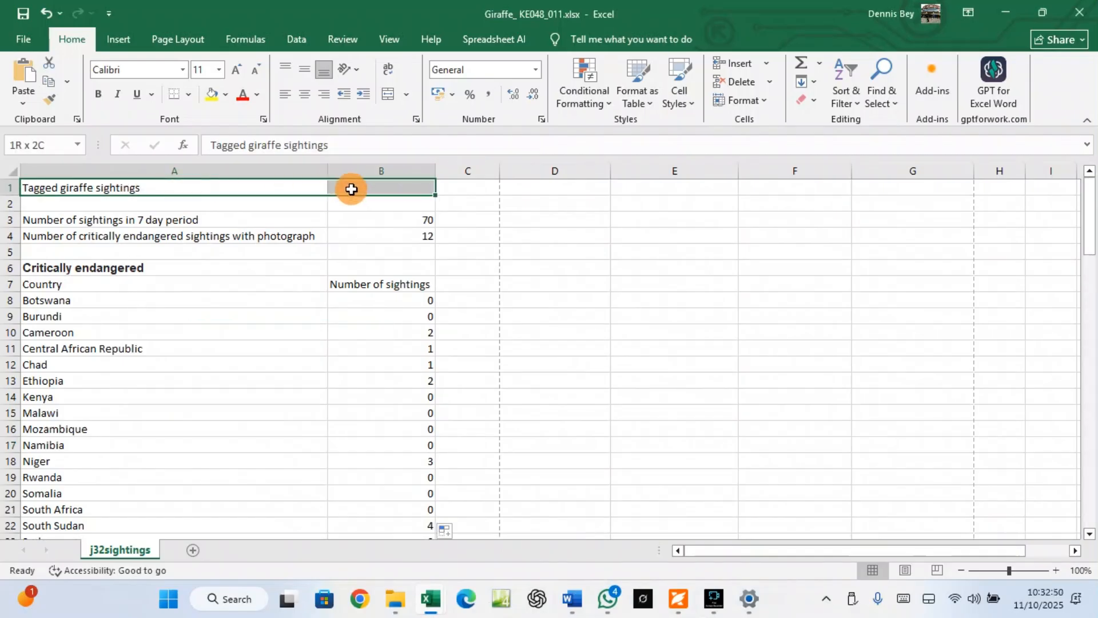
click(387, 93)
scroll(261, 444, down, 3)
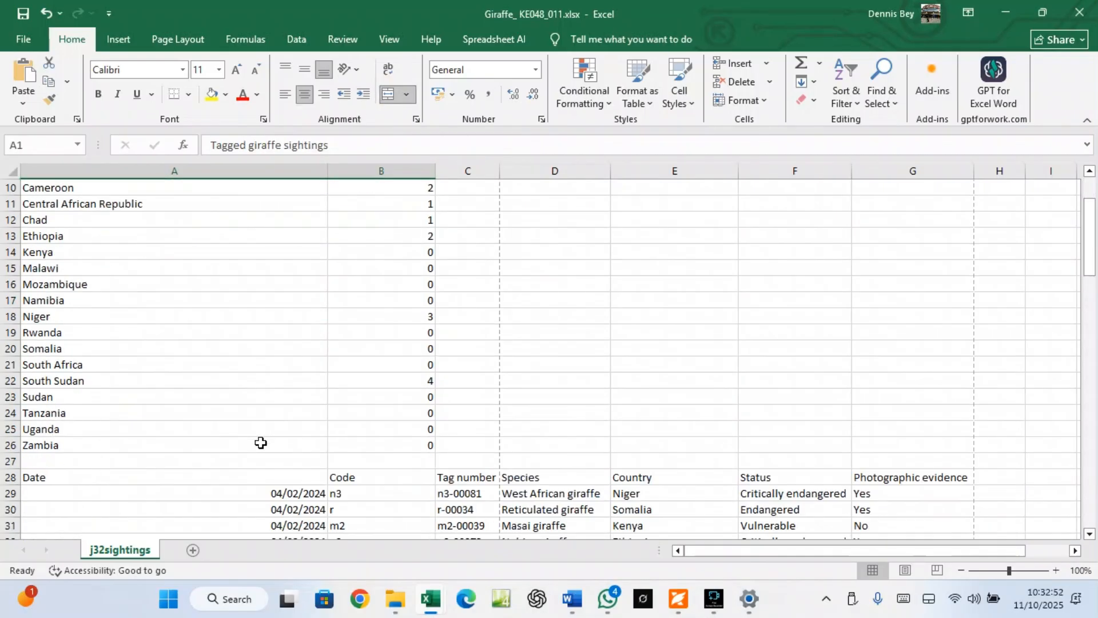
scroll(261, 444, down, 1)
scroll(81, 449, up, 2)
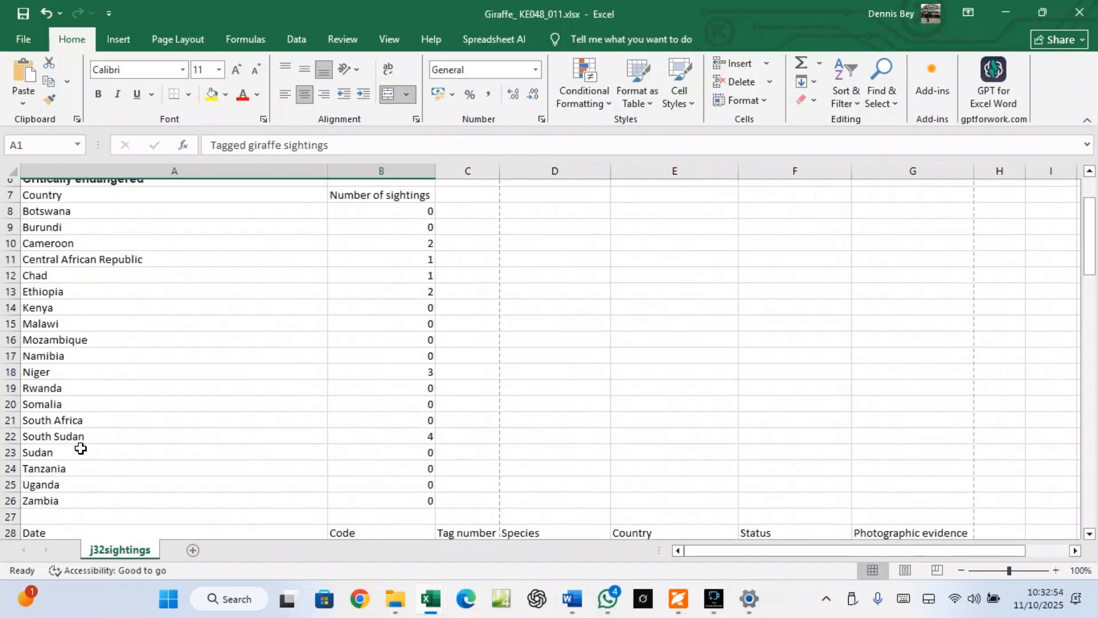
scroll(80, 449, up, 1)
drag(34, 219, 355, 216)
click(389, 95)
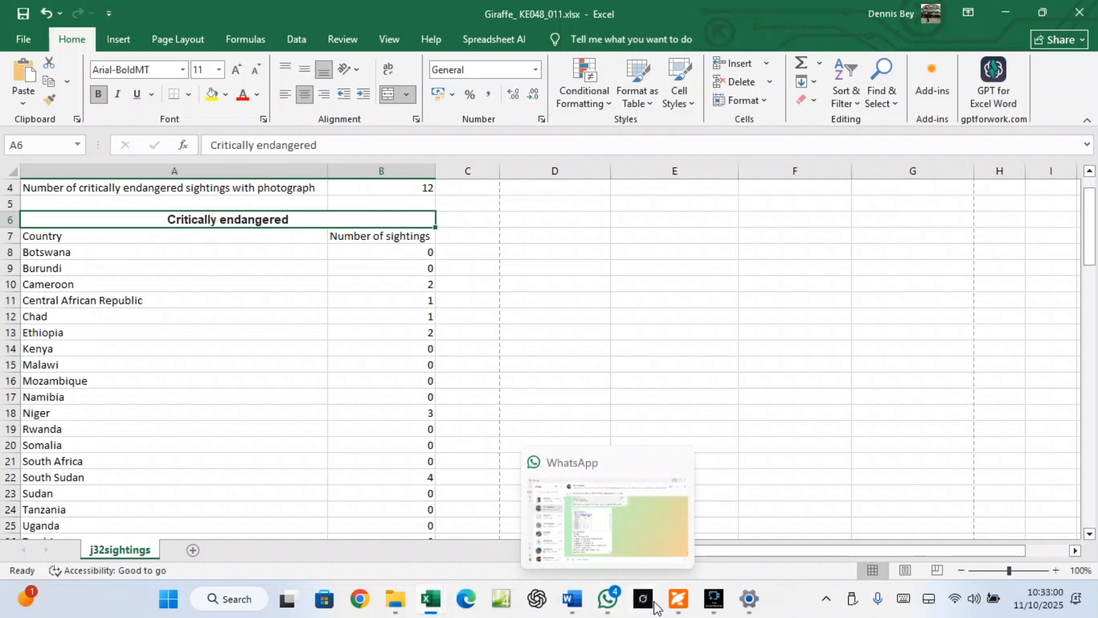
Recheck the question, then enlarge the Critically endangered heading to 20 points
click(678, 599)
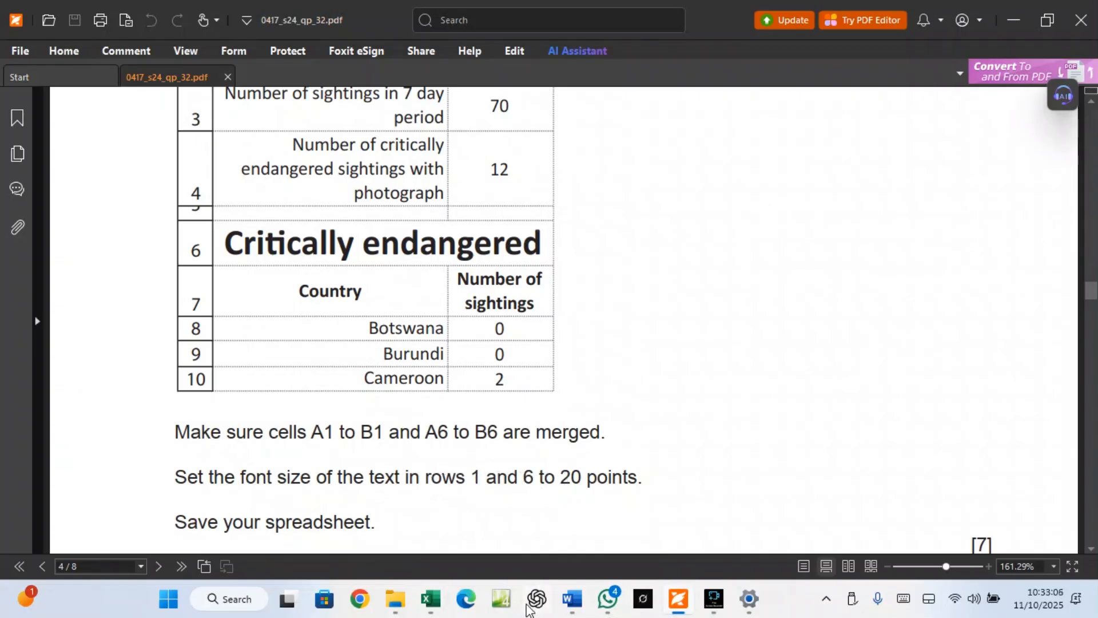
click(493, 535)
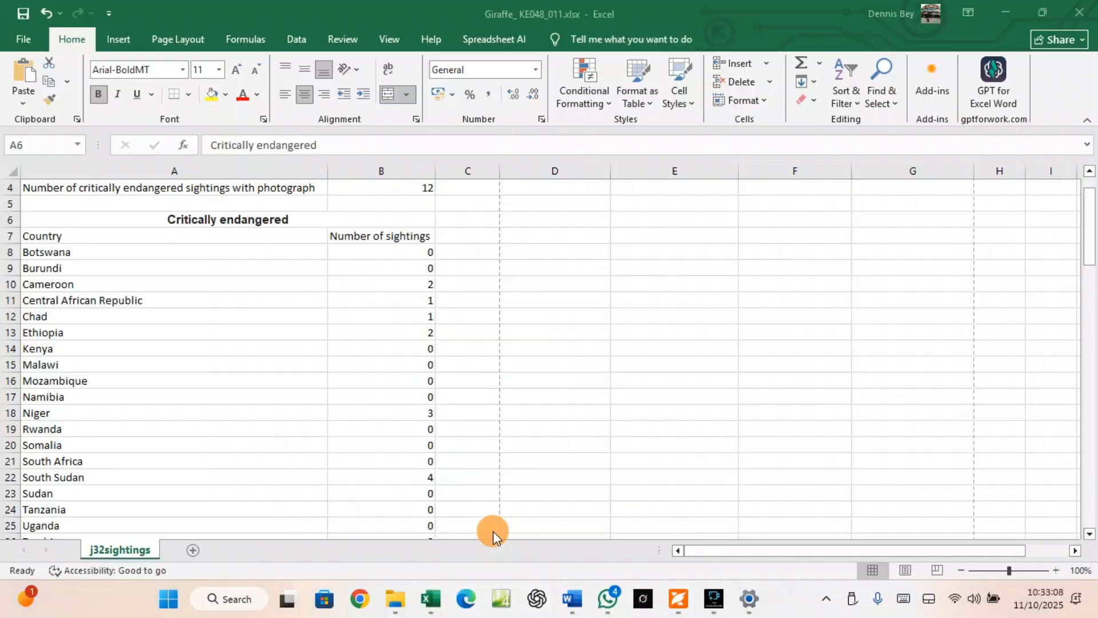
click(233, 73)
click(233, 72)
click(234, 72)
click(234, 73)
click(234, 72)
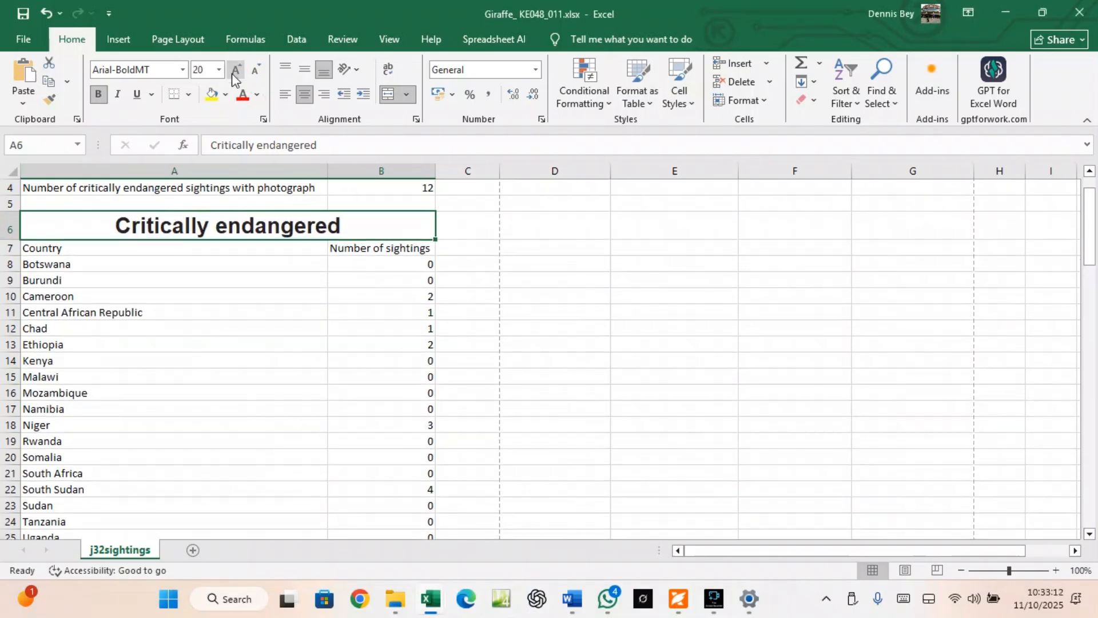
Copy the heading's 20-point formatting onto the A1 title with Format Painter
scroll(215, 331, up, 1)
click(204, 189)
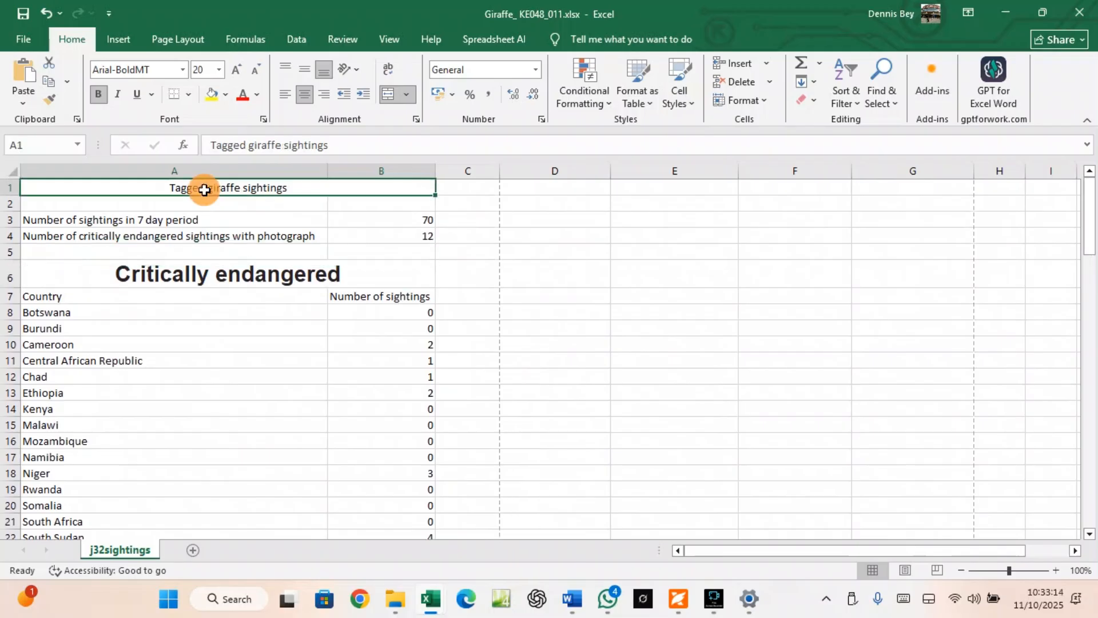
click(196, 272)
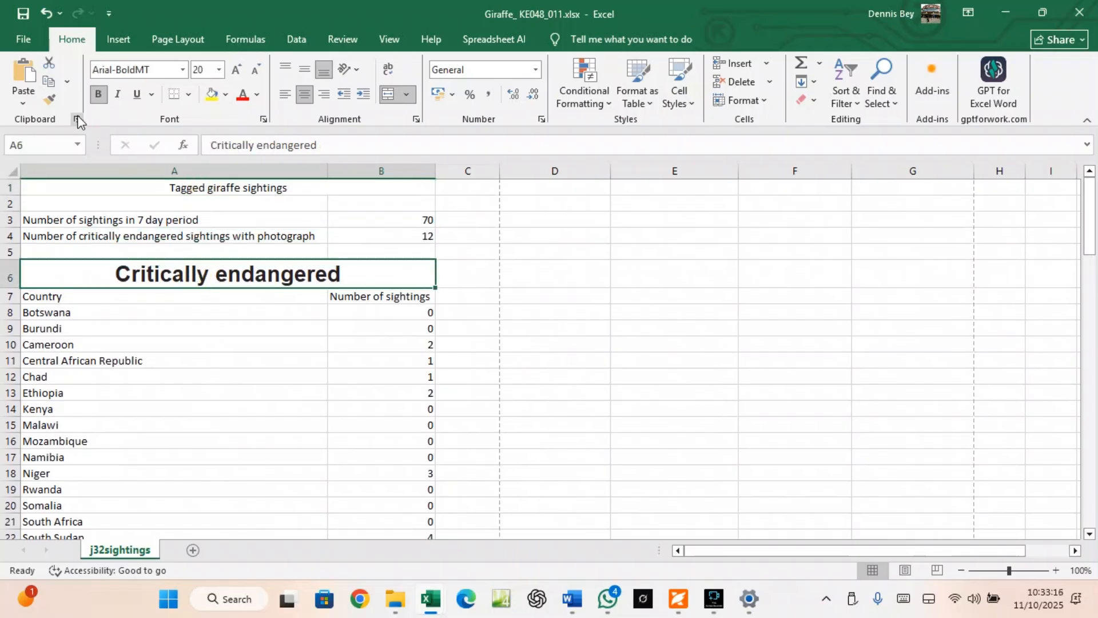
click(49, 99)
click(194, 186)
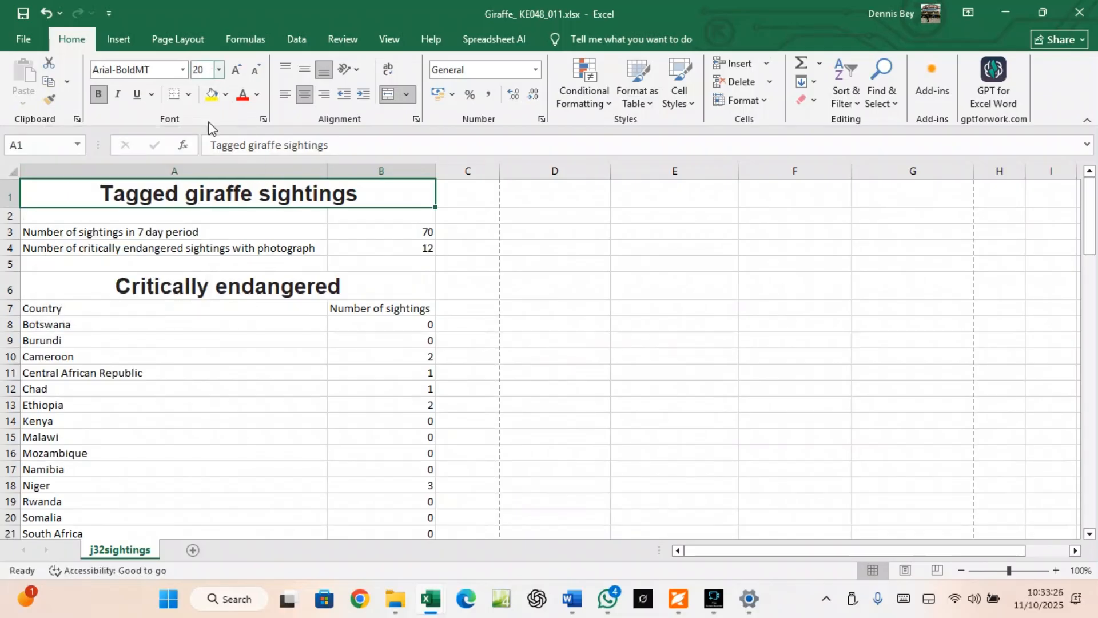
click(209, 279)
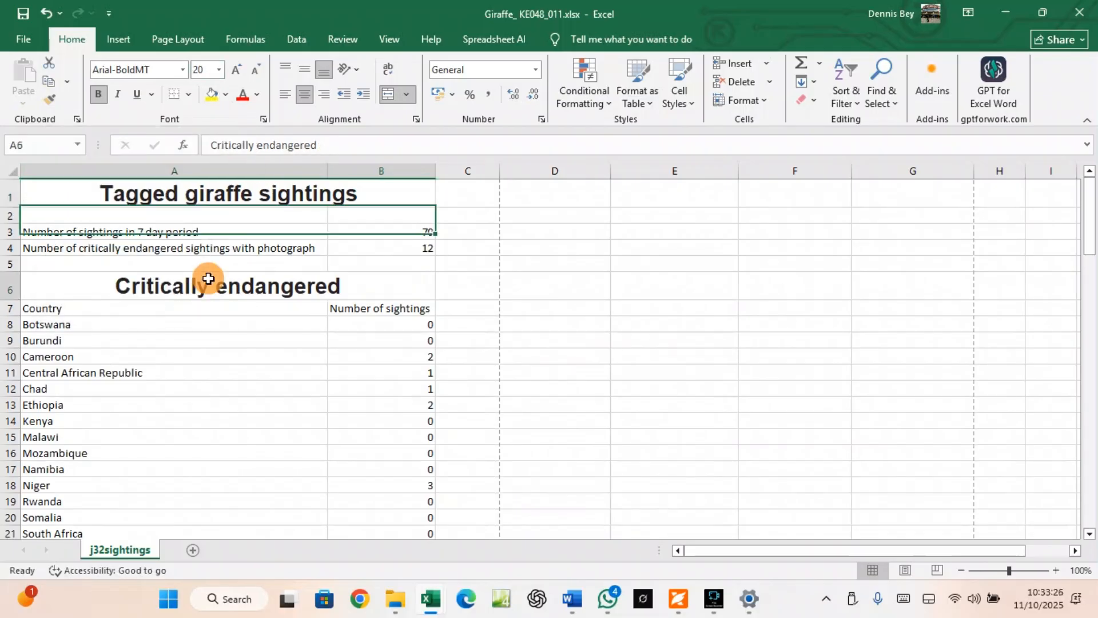
click(691, 600)
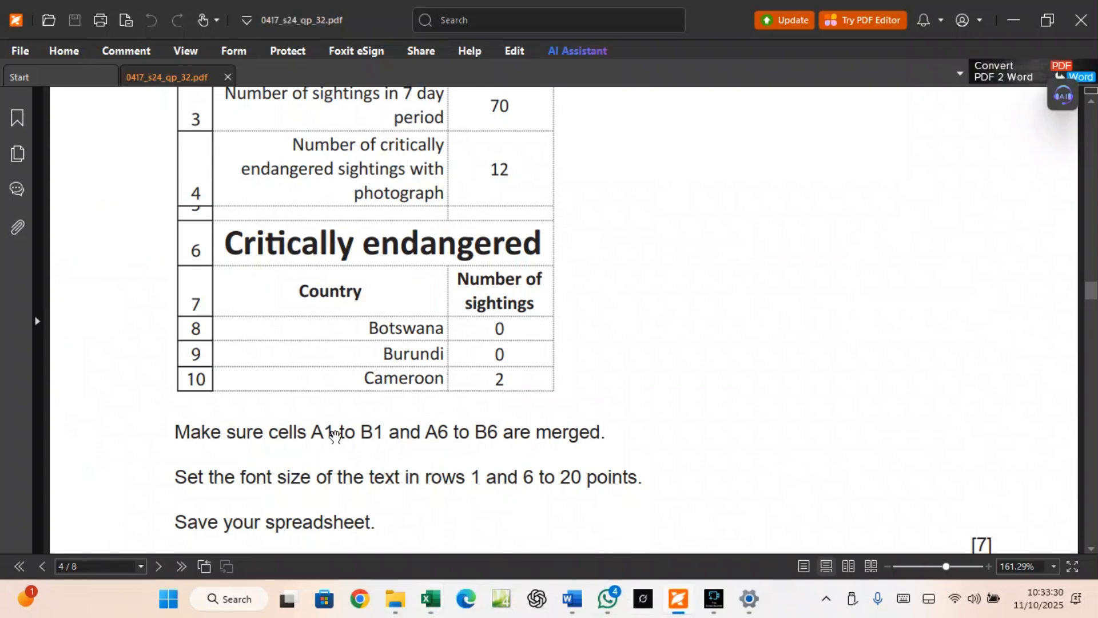
Review question 9's sample layout in the PDF, then return to the Giraffe workbook
scroll(359, 461, up, 1)
scroll(359, 461, down, 1)
scroll(359, 464, up, 5)
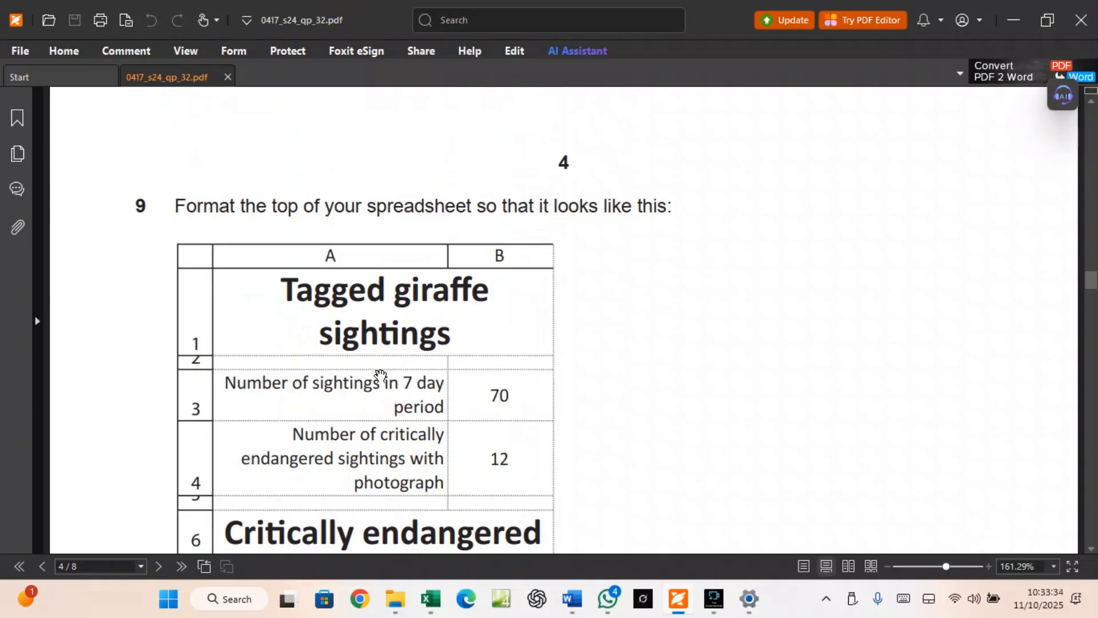
scroll(383, 372, down, 2)
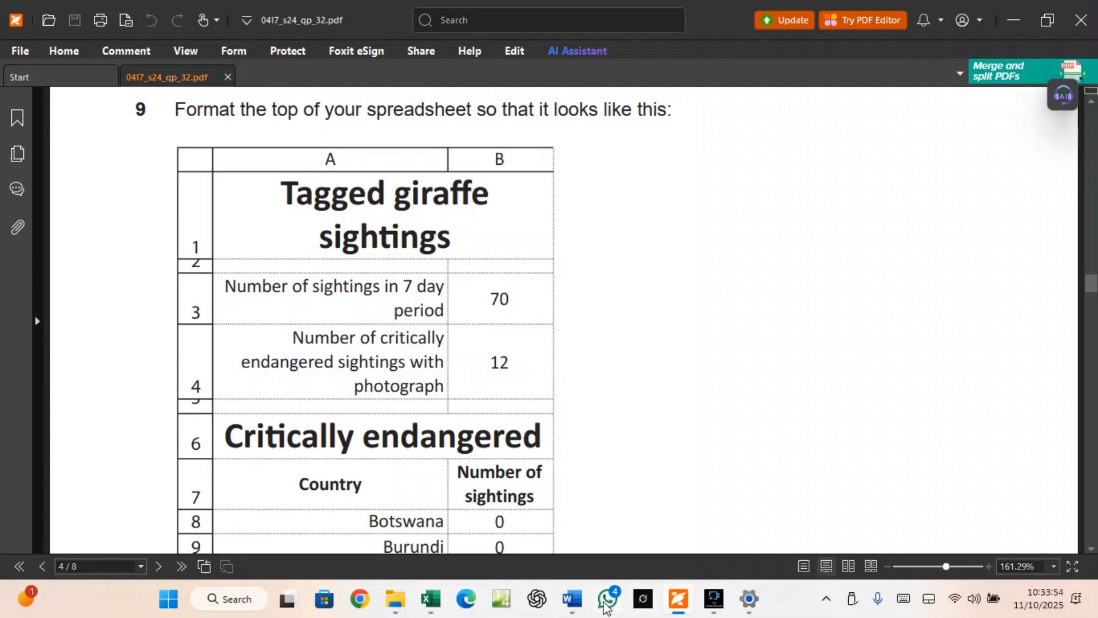
mouse_move(440, 600)
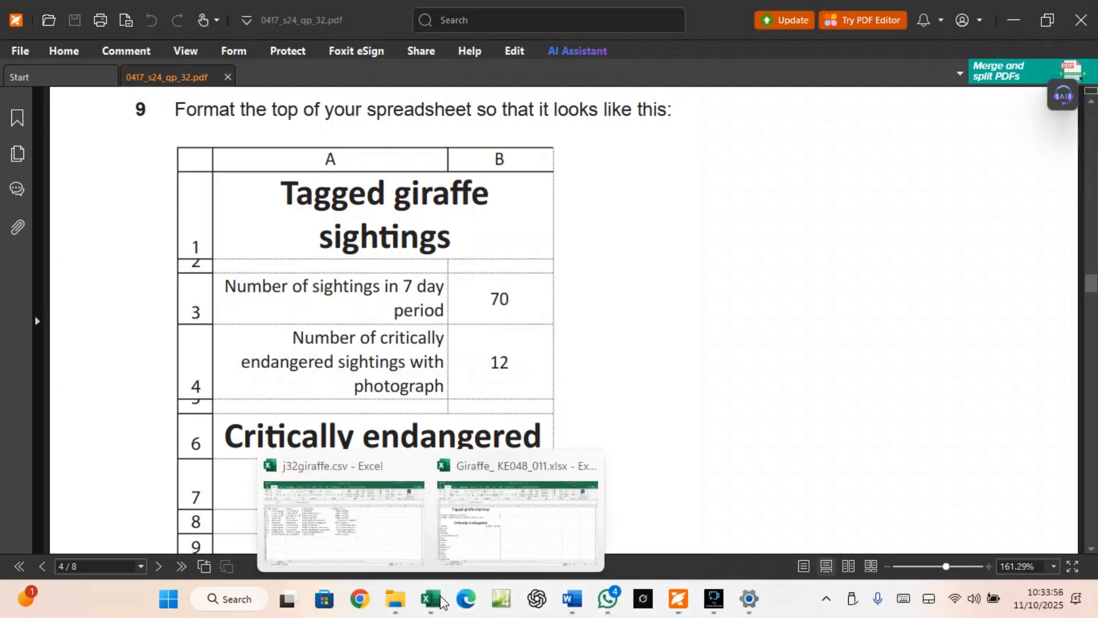
click(517, 518)
Shorten row 2, wrap the A1 title, and right-align the labels in A3:A4
drag(16, 225, 6, 213)
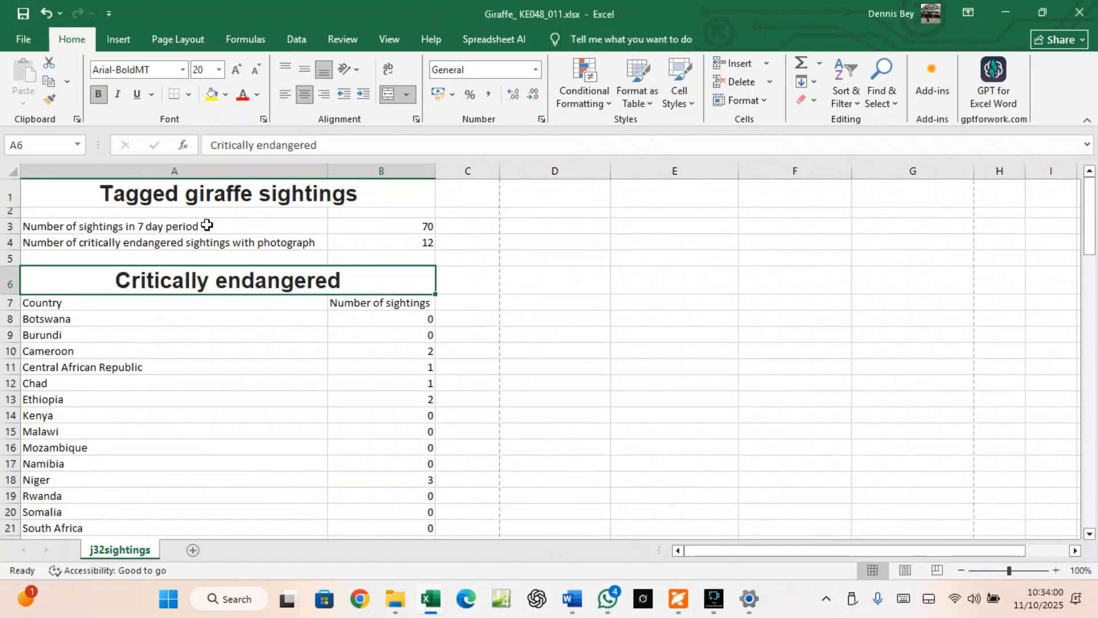
click(291, 192)
click(393, 71)
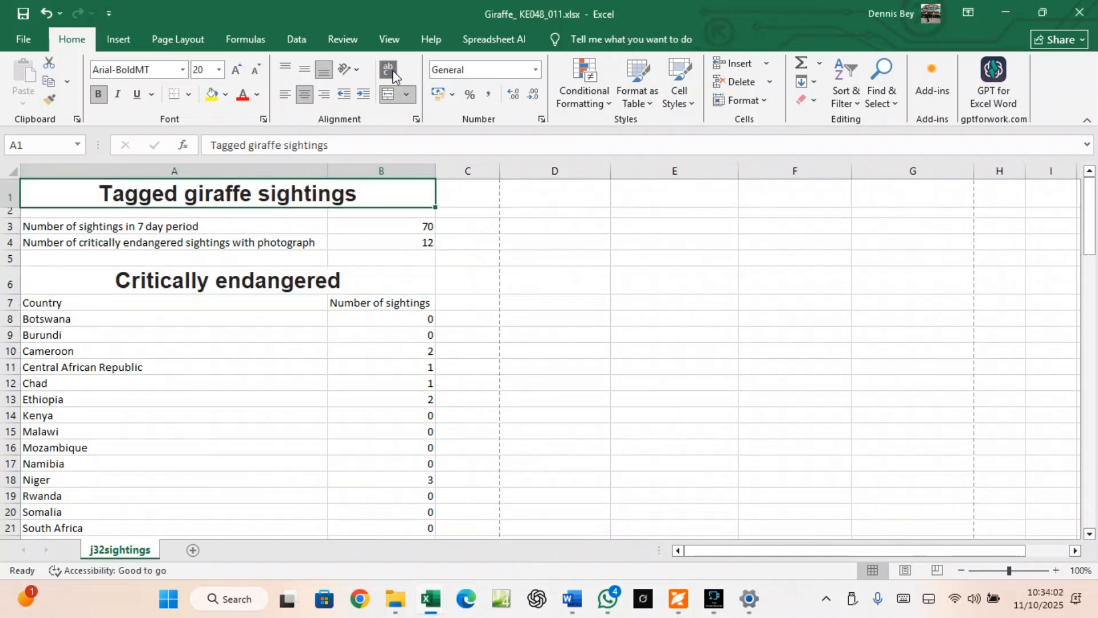
drag(195, 222, 189, 243)
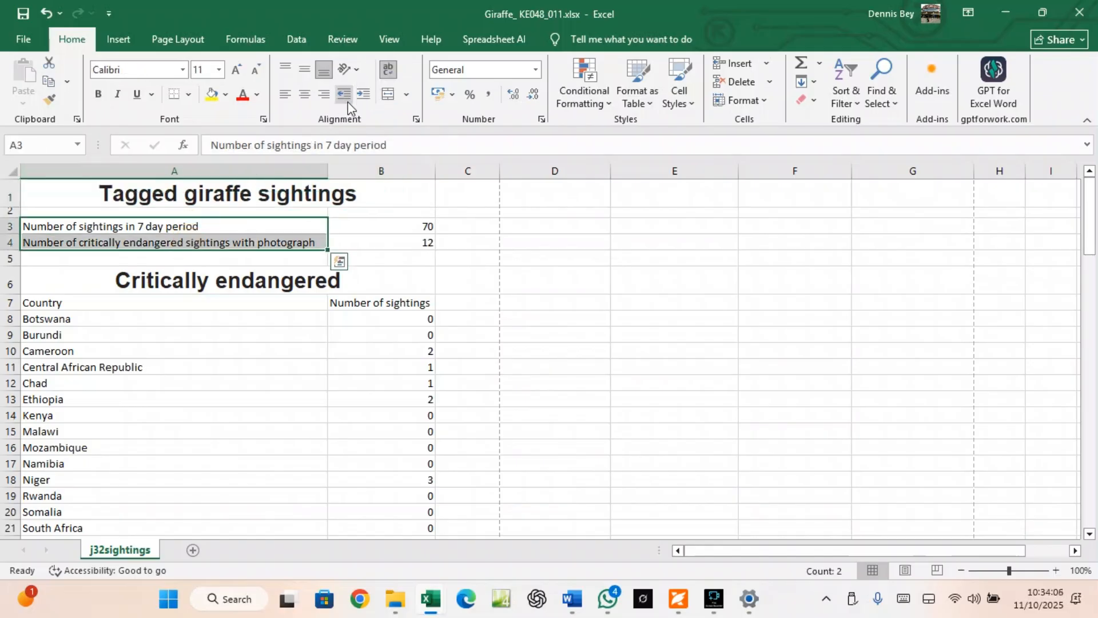
click(321, 95)
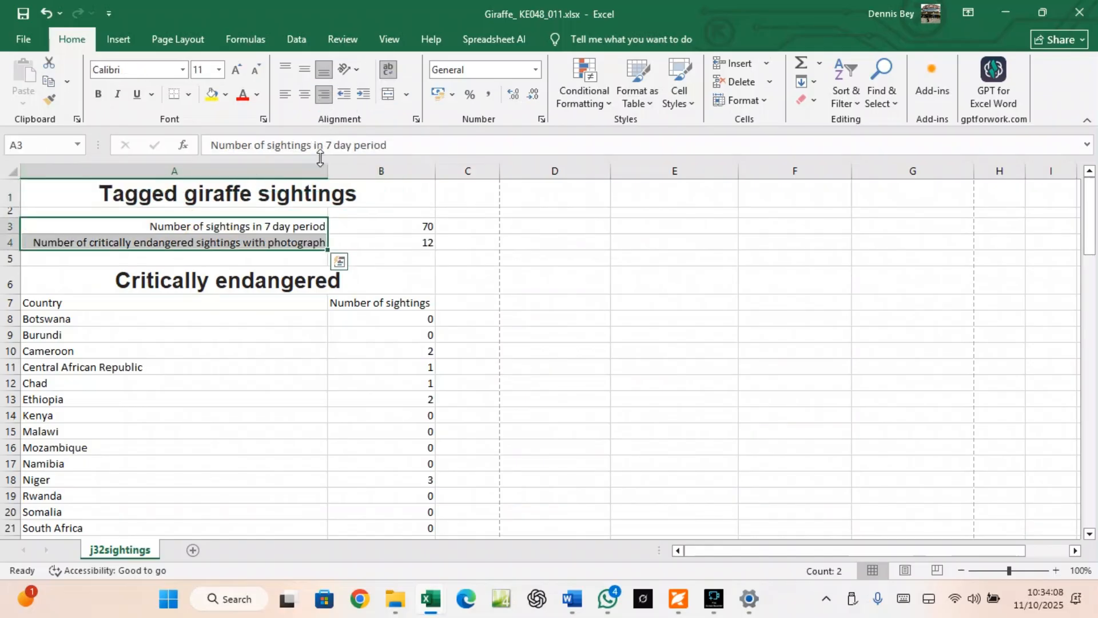
Resize columns A and B and rows 1 and 3 so the title and labels wrap properly
drag(326, 170, 182, 191)
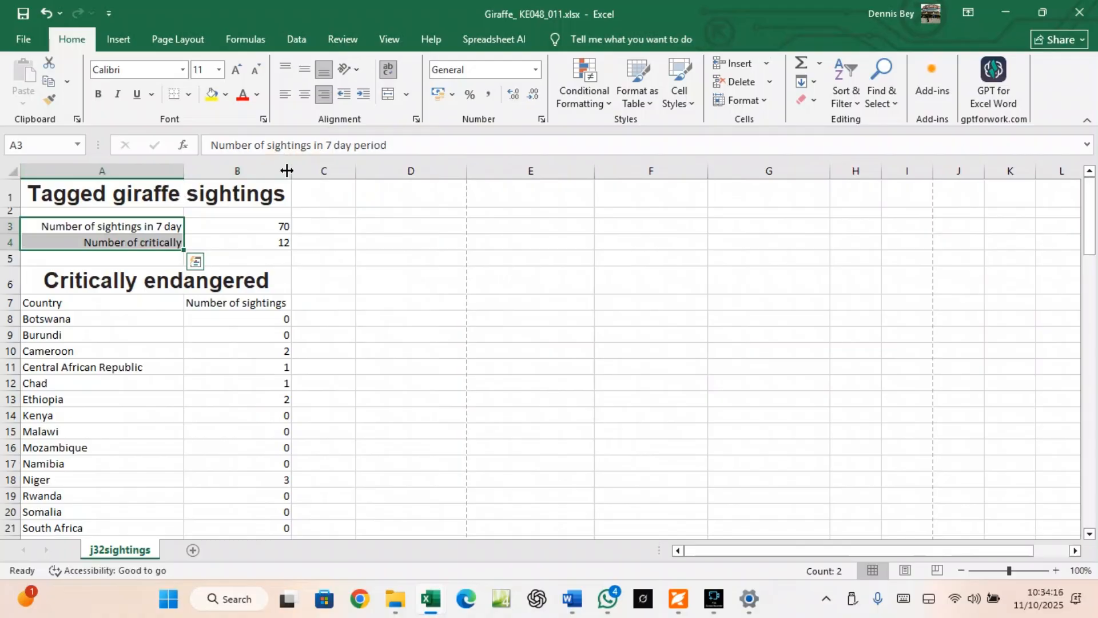
drag(292, 171, 247, 165)
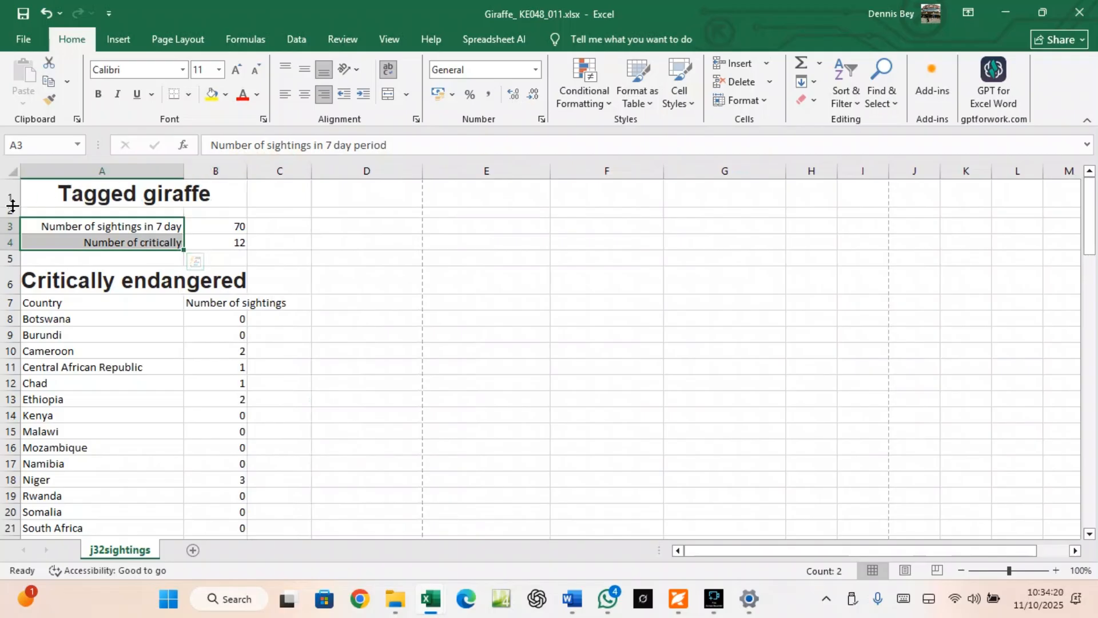
drag(8, 208, 11, 222)
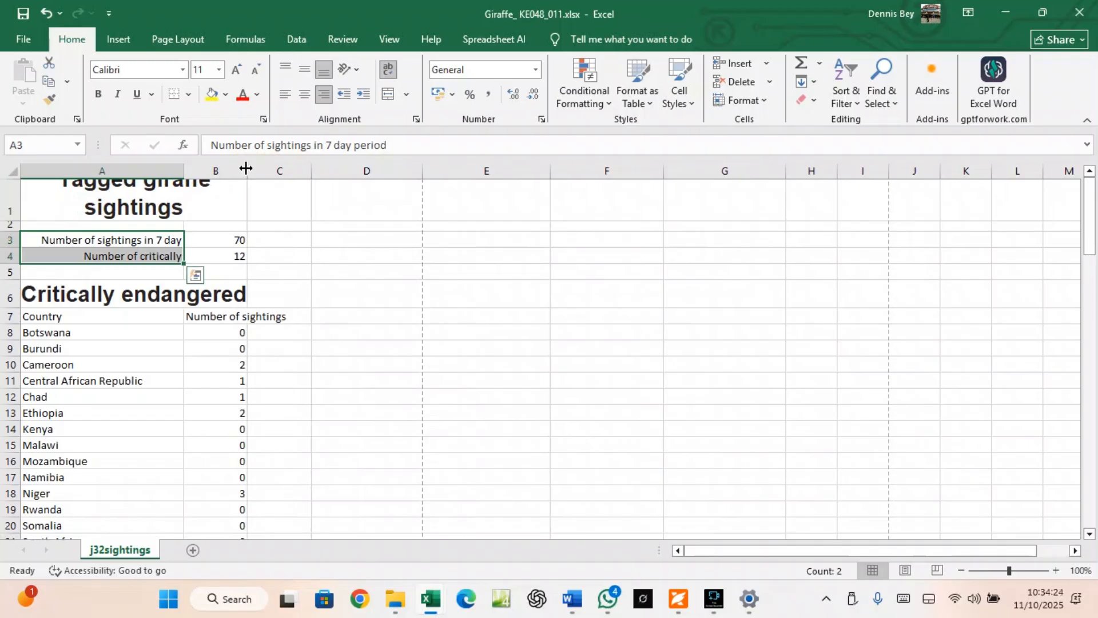
drag(246, 167, 264, 167)
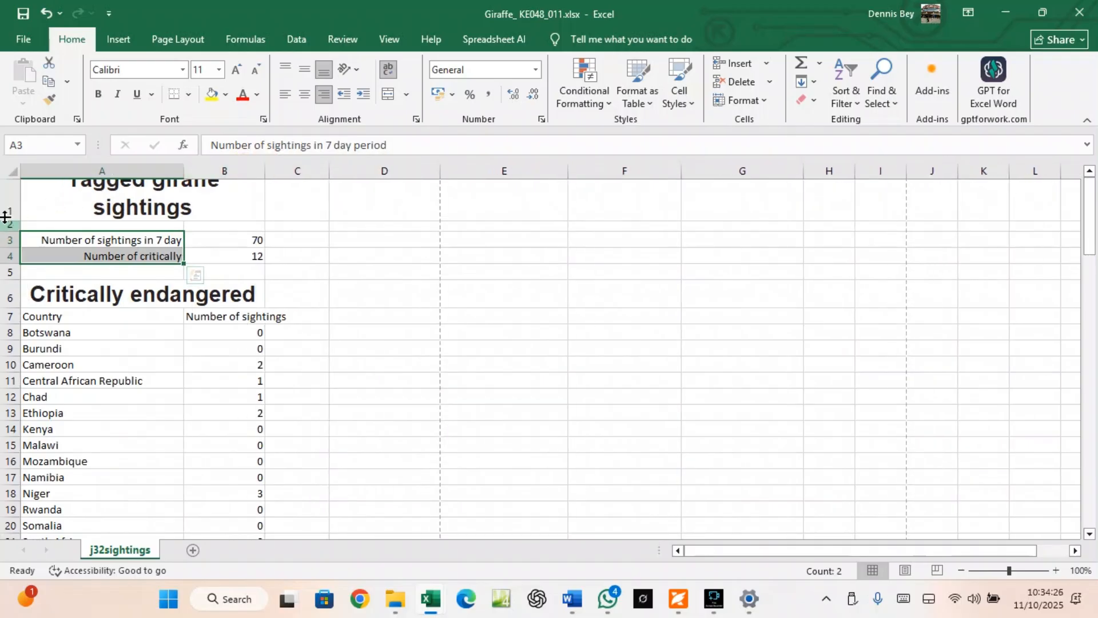
drag(5, 216, 12, 233)
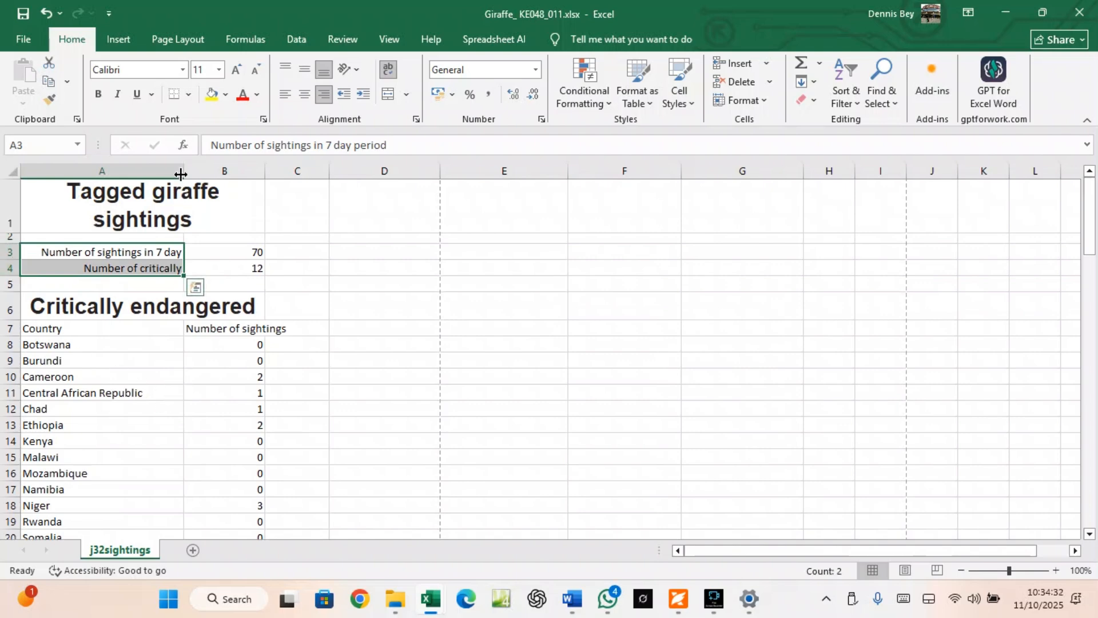
drag(184, 170, 143, 169)
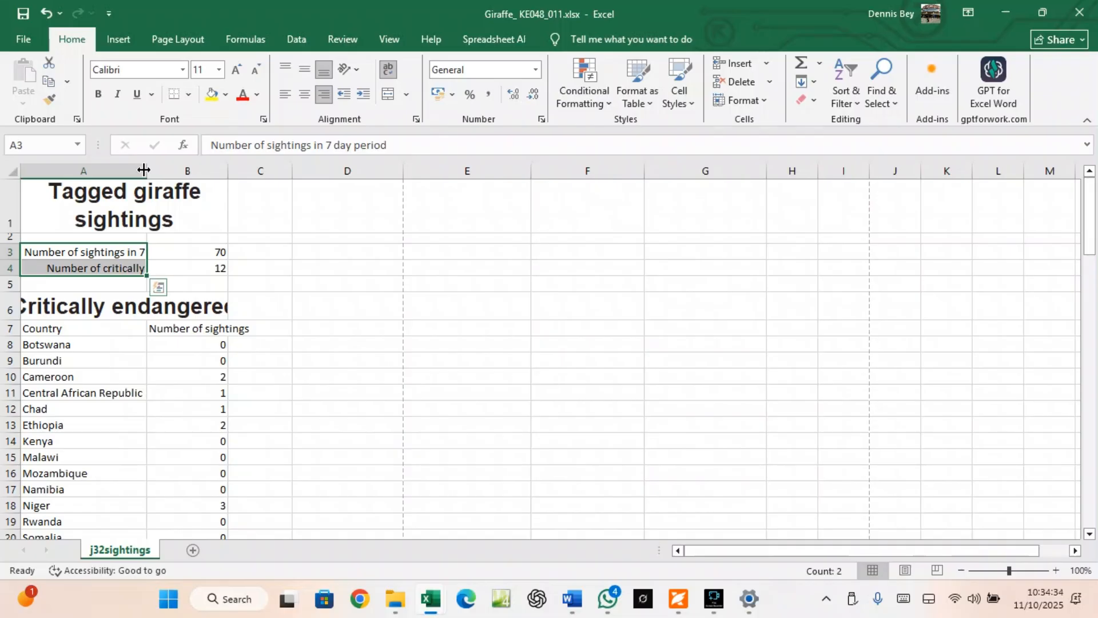
drag(12, 260, 11, 273)
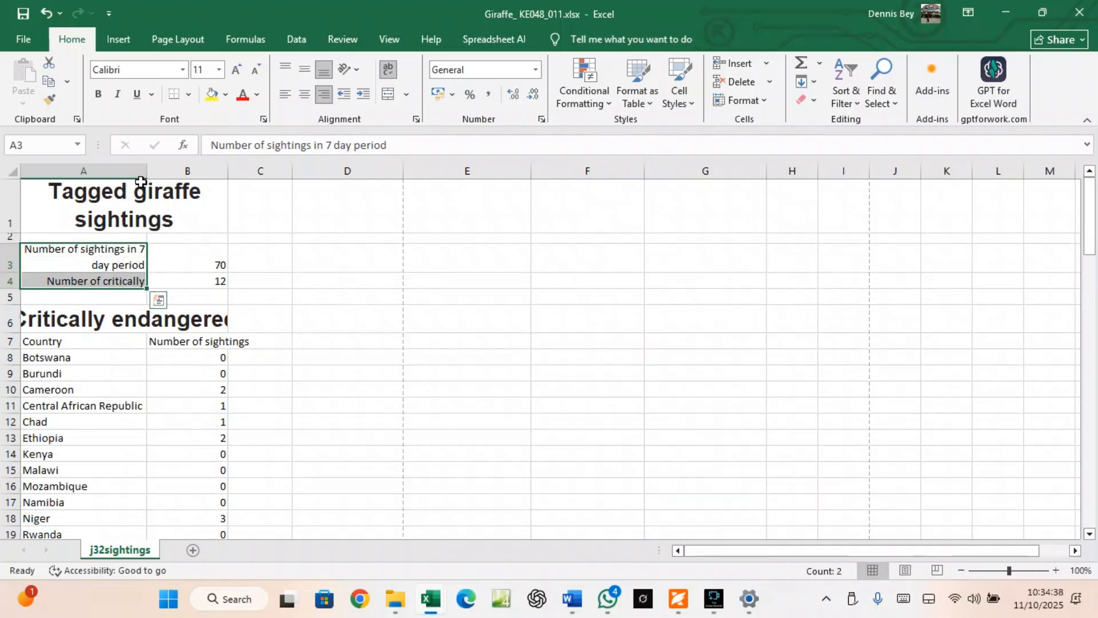
drag(146, 170, 158, 170)
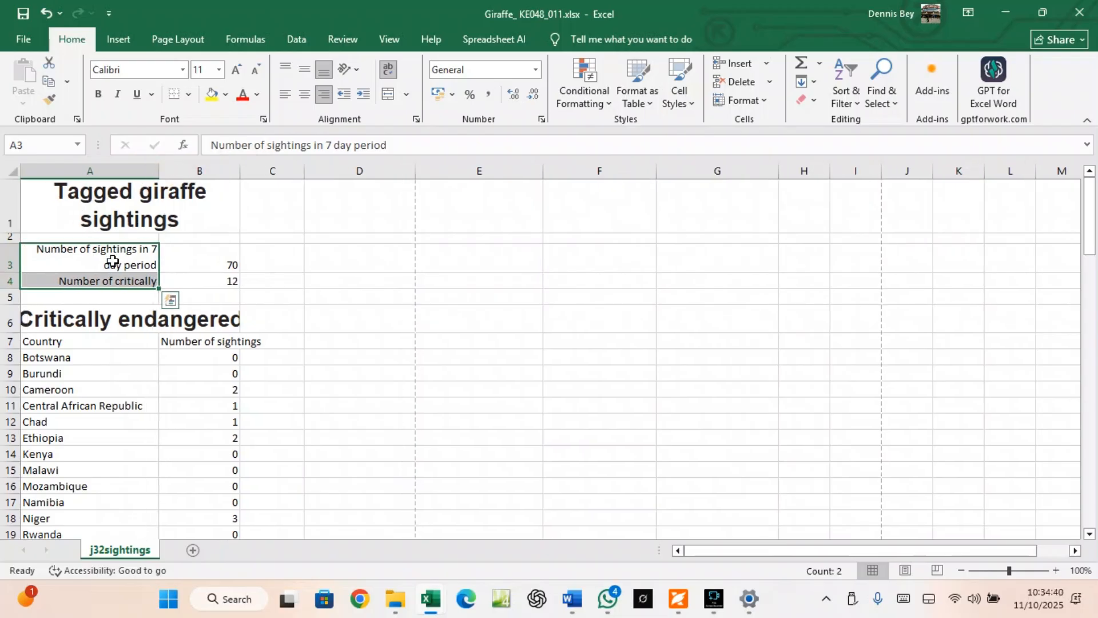
click(9, 280)
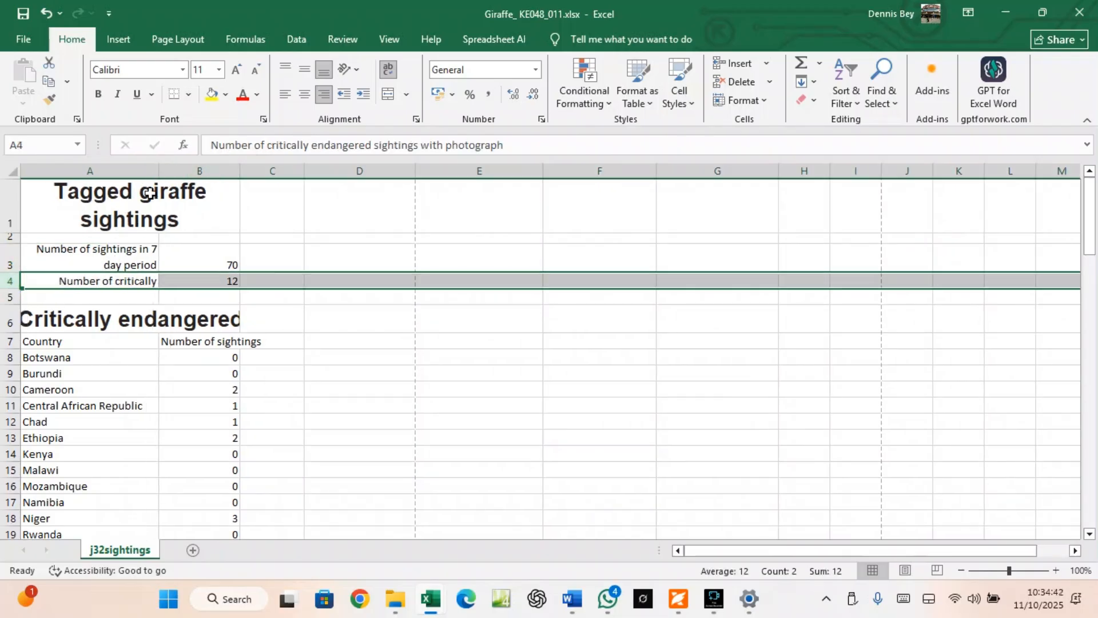
click(79, 282)
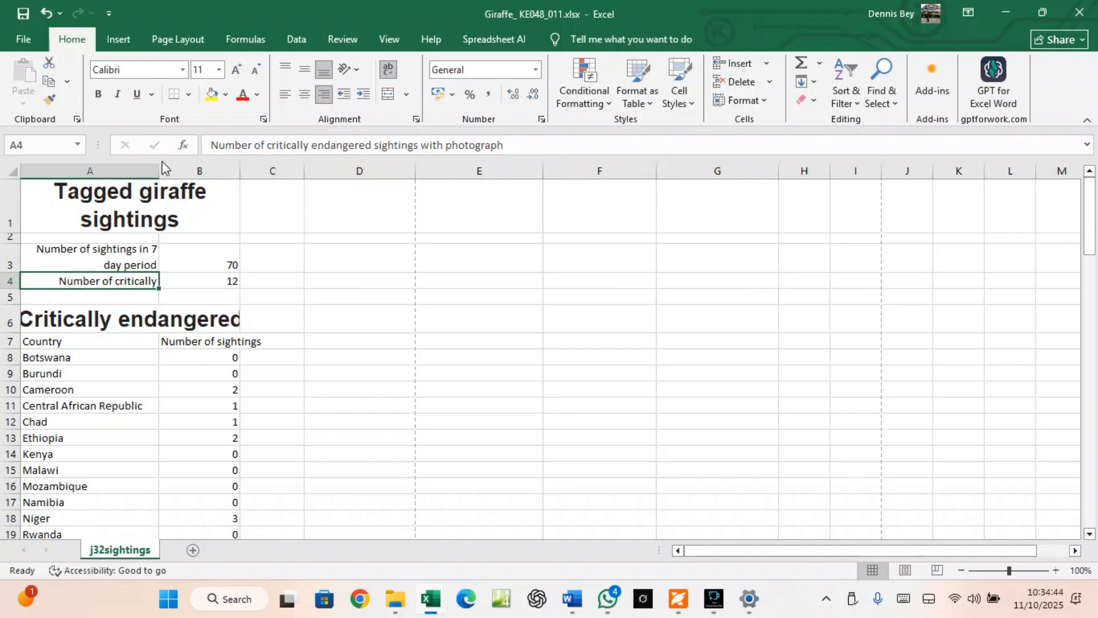
drag(156, 166, 133, 172)
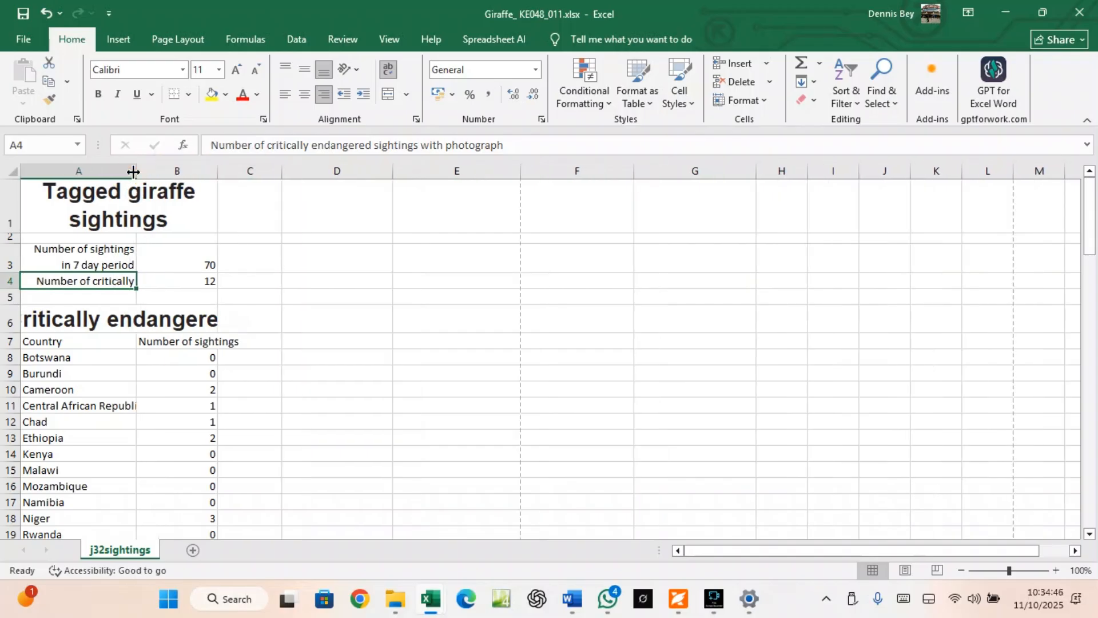
click(676, 600)
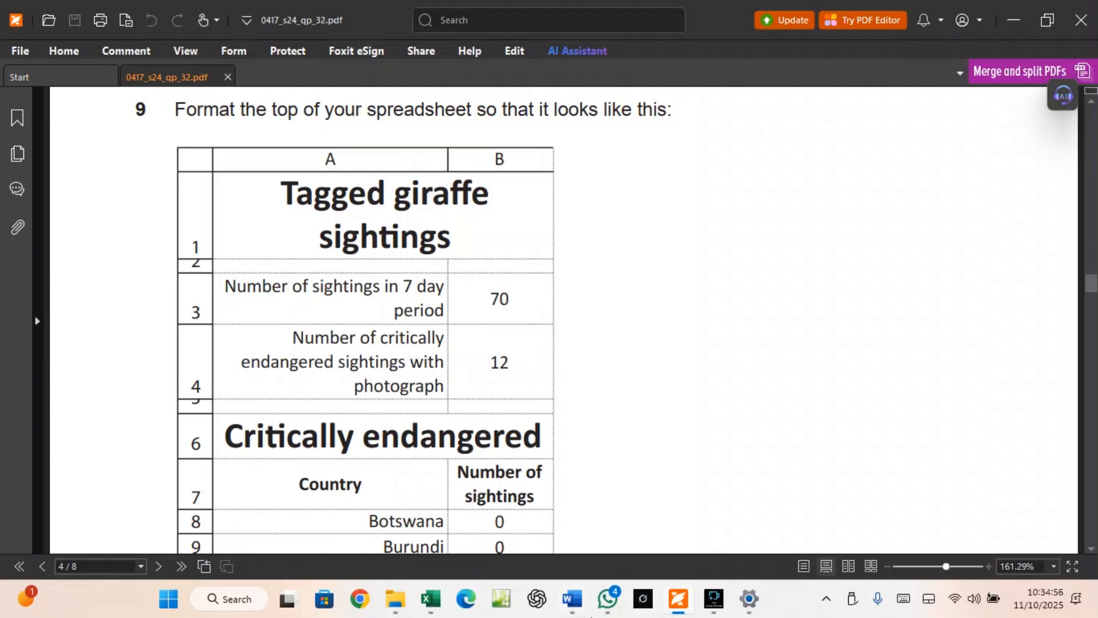
Make row 4 taller so its wrapped label shows, and adjust row 2's height
mouse_move(445, 609)
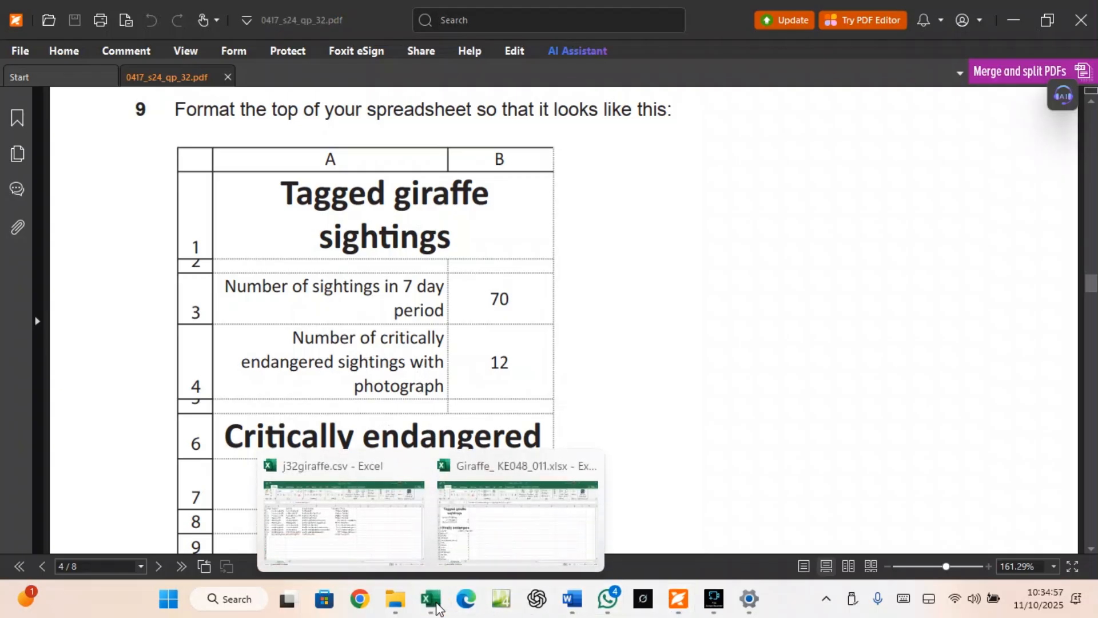
click(452, 558)
drag(10, 289, 10, 309)
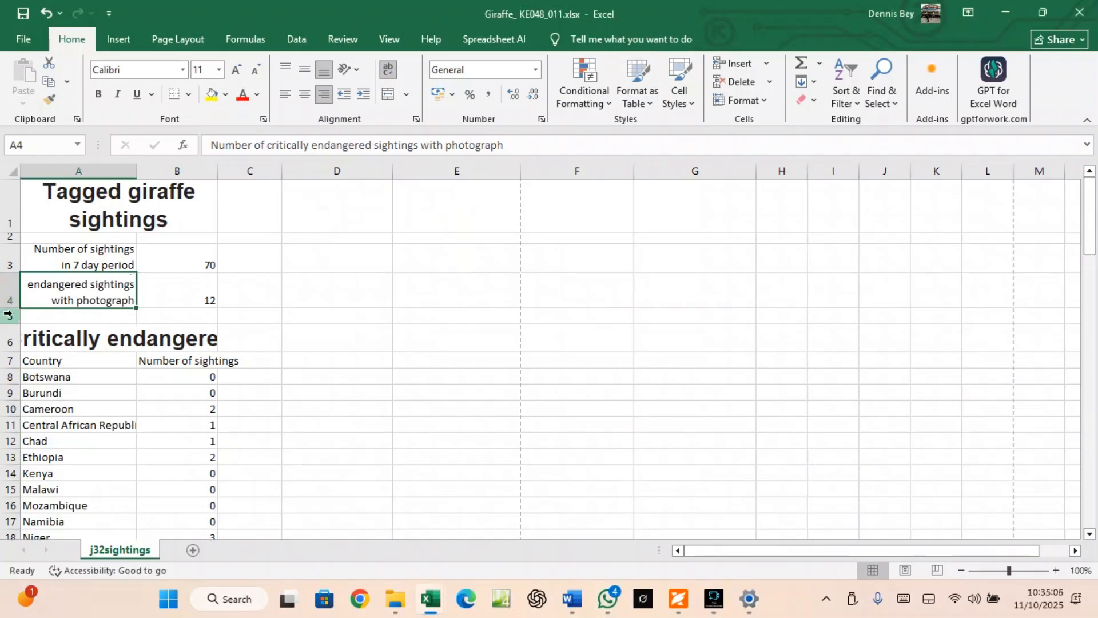
drag(14, 241, 14, 241)
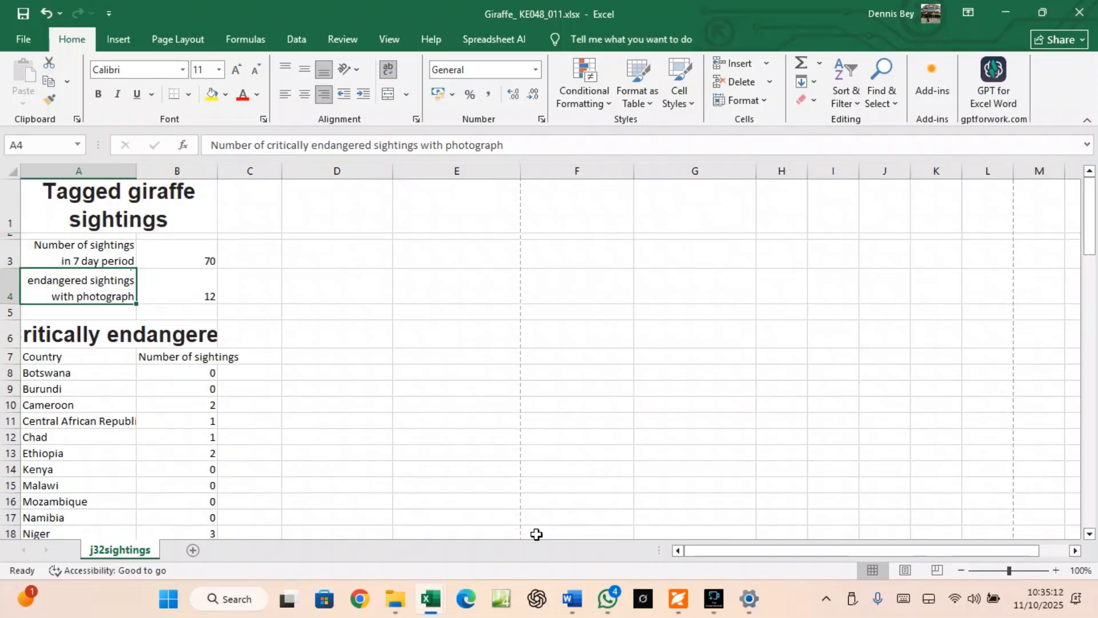
click(679, 599)
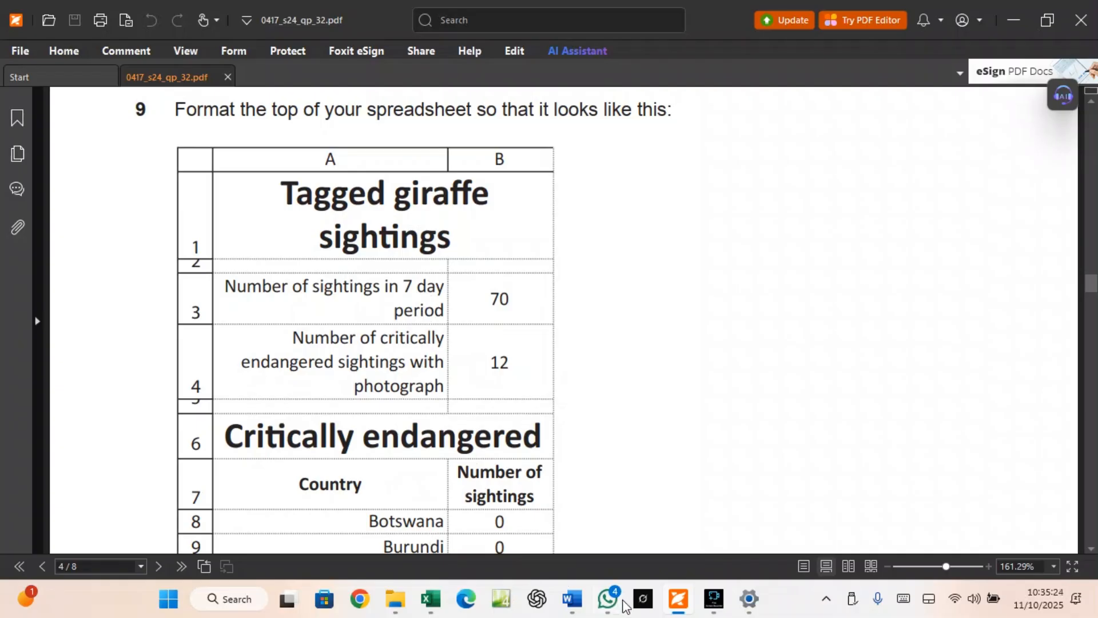
Centre the totals in B3:B4 and the sighting counts in B8:B26
mouse_move(431, 597)
click(489, 553)
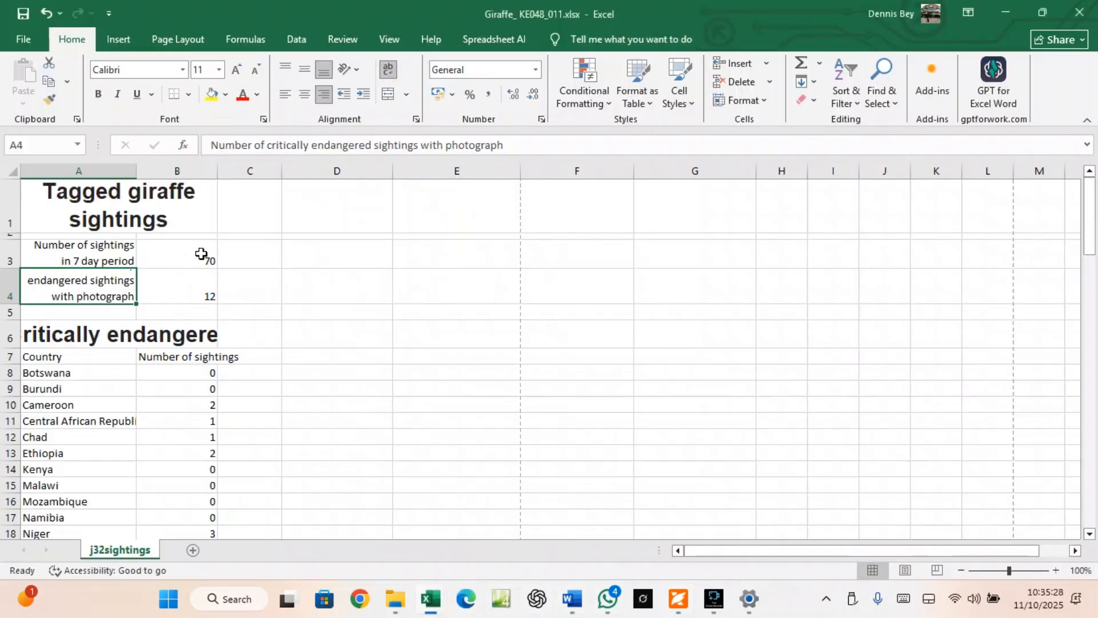
drag(202, 254, 201, 280)
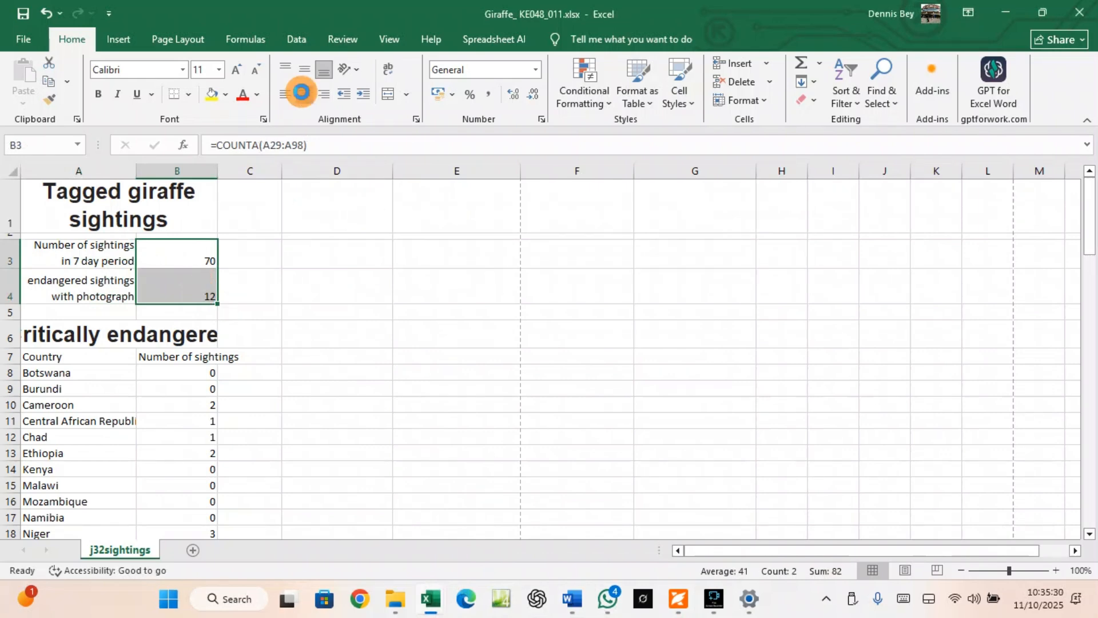
click(301, 92)
click(178, 372)
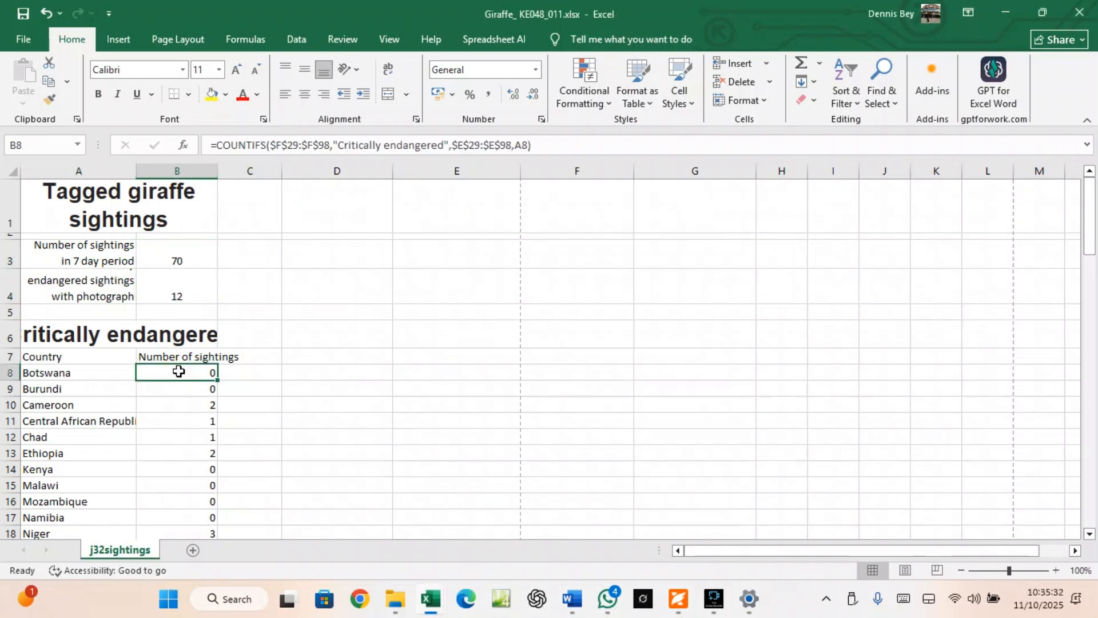
key(ctrl+shift+Down)
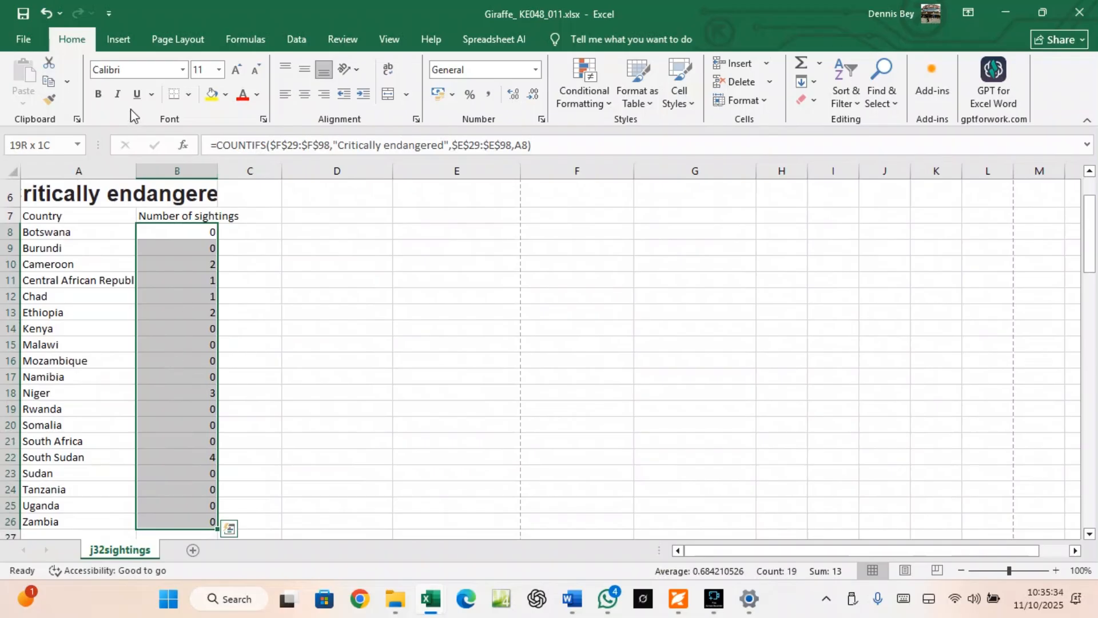
click(304, 93)
Right-align the country names in A8:A26 and widen column A to fit them
click(41, 233)
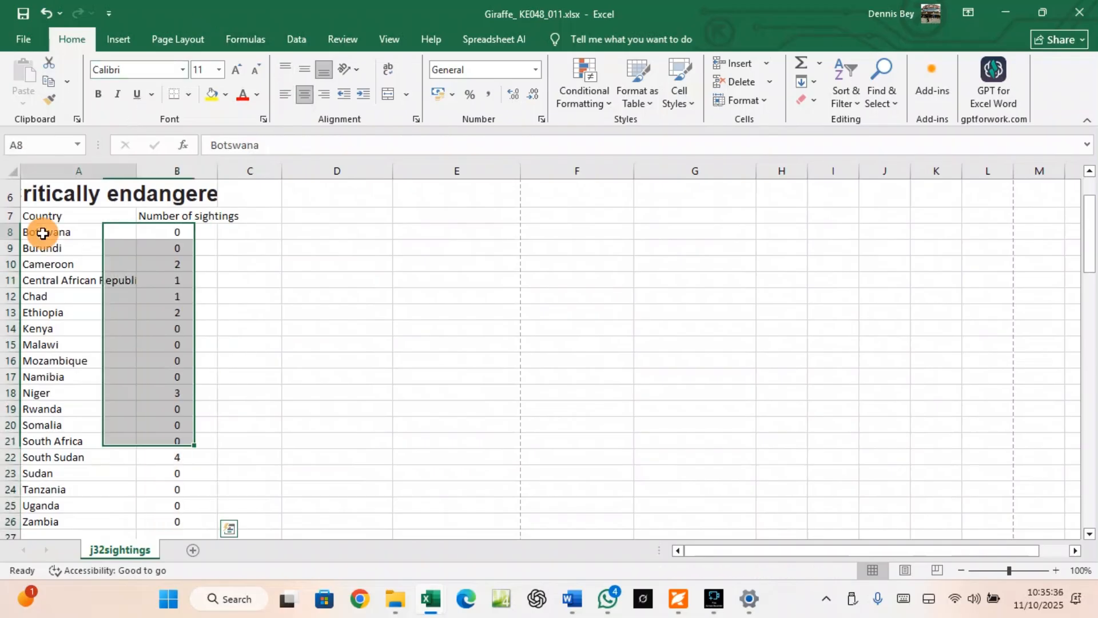
key(ctrl+shift+Down)
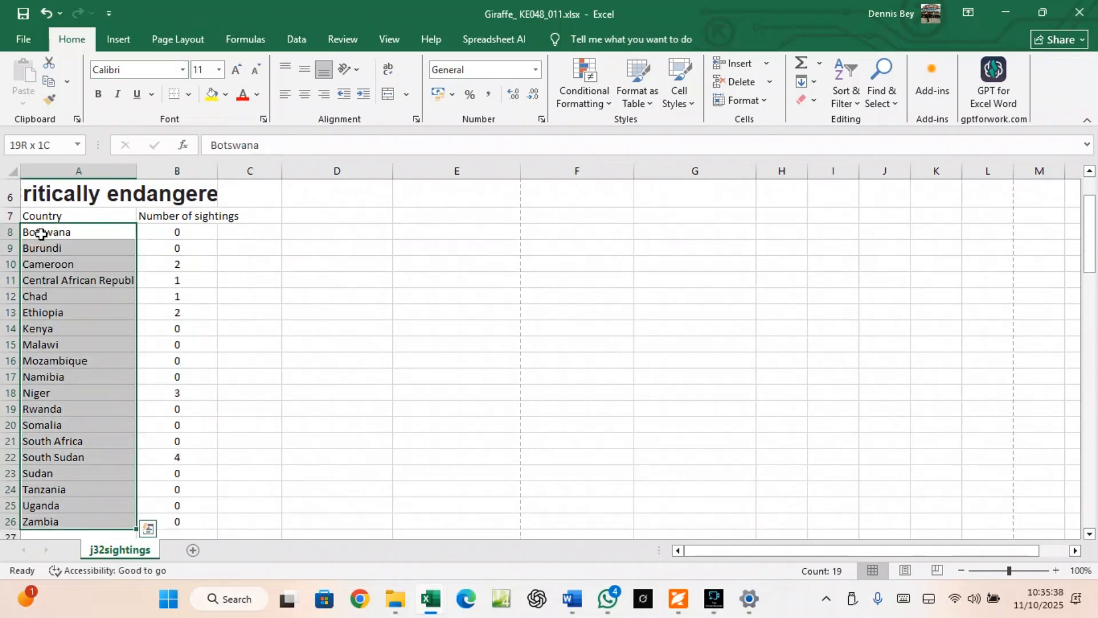
click(324, 97)
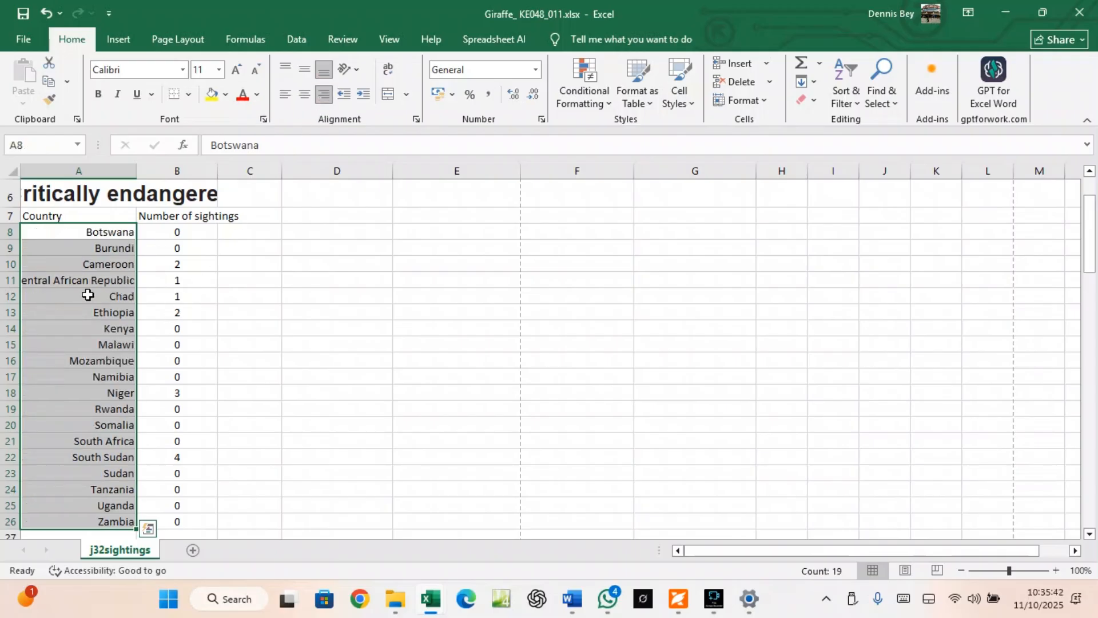
drag(135, 171, 149, 171)
scroll(149, 348, up, 2)
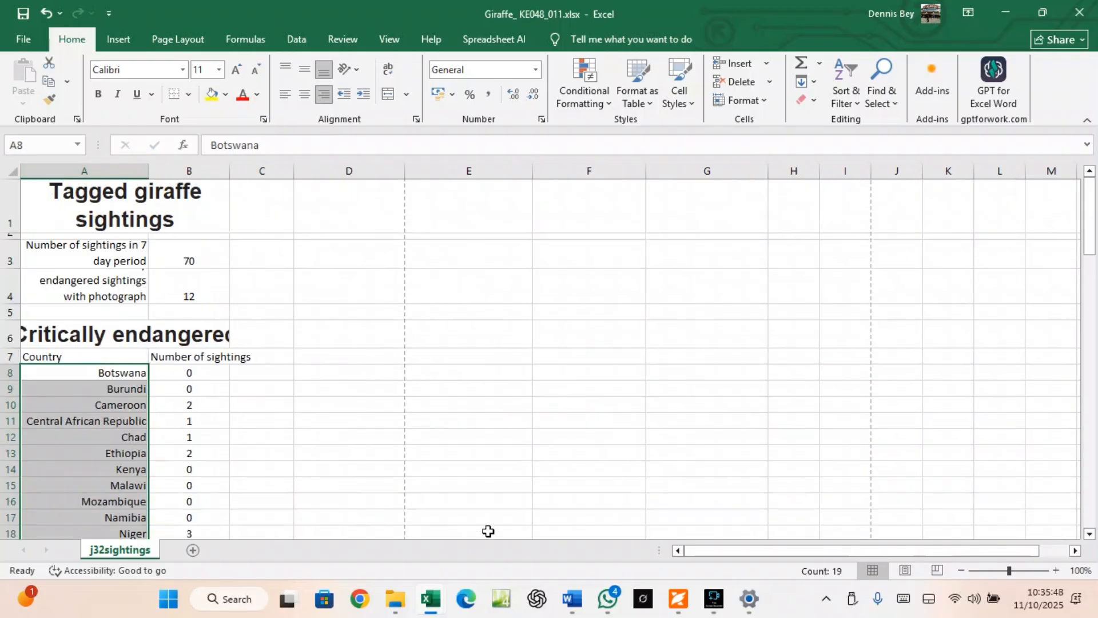
click(680, 600)
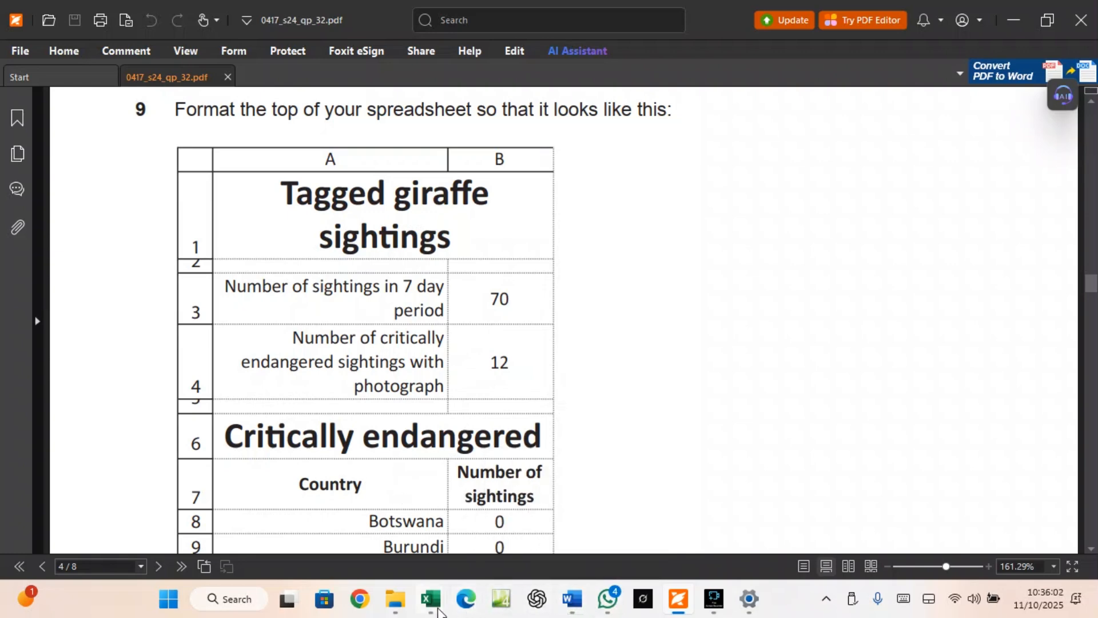
Make the A7:B7 headings Country and Number of sightings bold, centred, middle-aligned and wrapped, narrowing column B
mouse_move(438, 611)
click(456, 554)
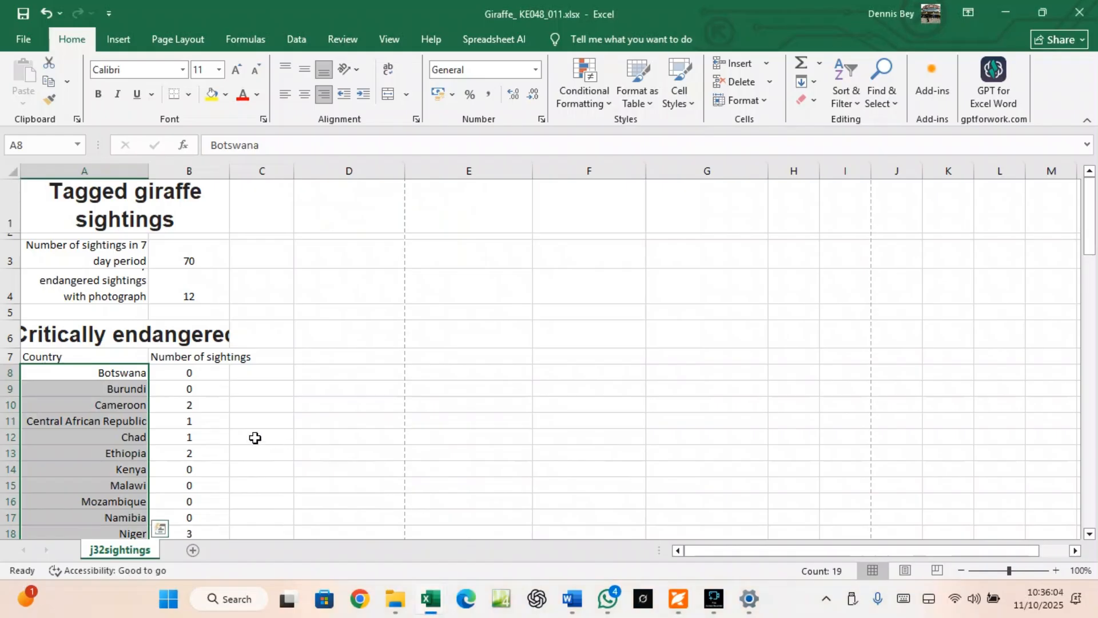
drag(44, 357, 184, 356)
click(305, 95)
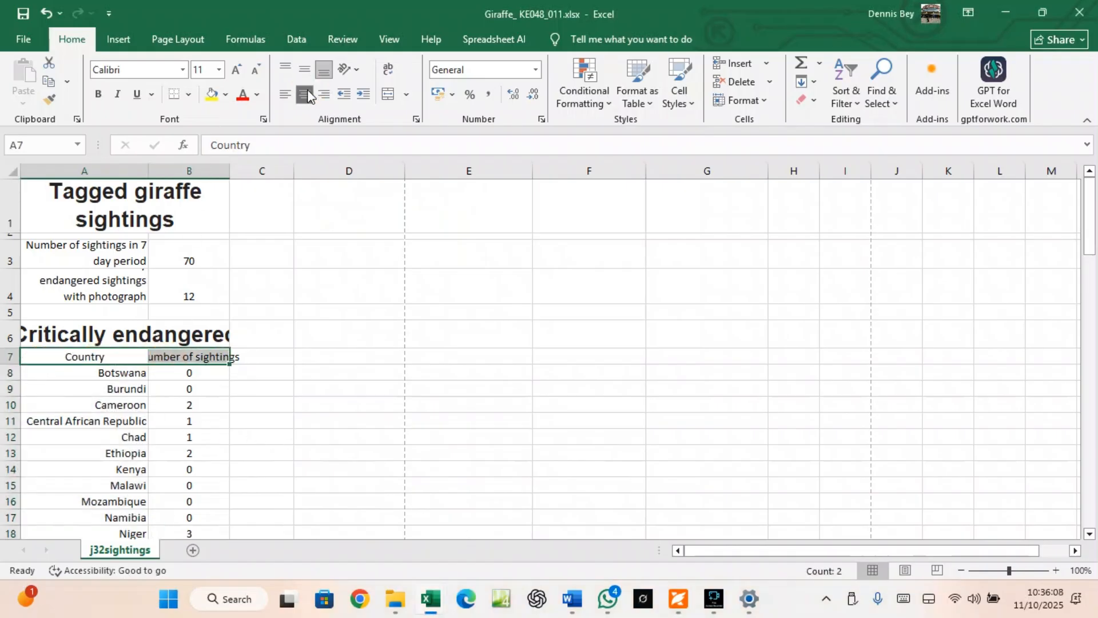
mouse_move(229, 172)
mouse_down()
mouse_move(243, 173)
mouse_move(216, 172)
mouse_up()
click(190, 359)
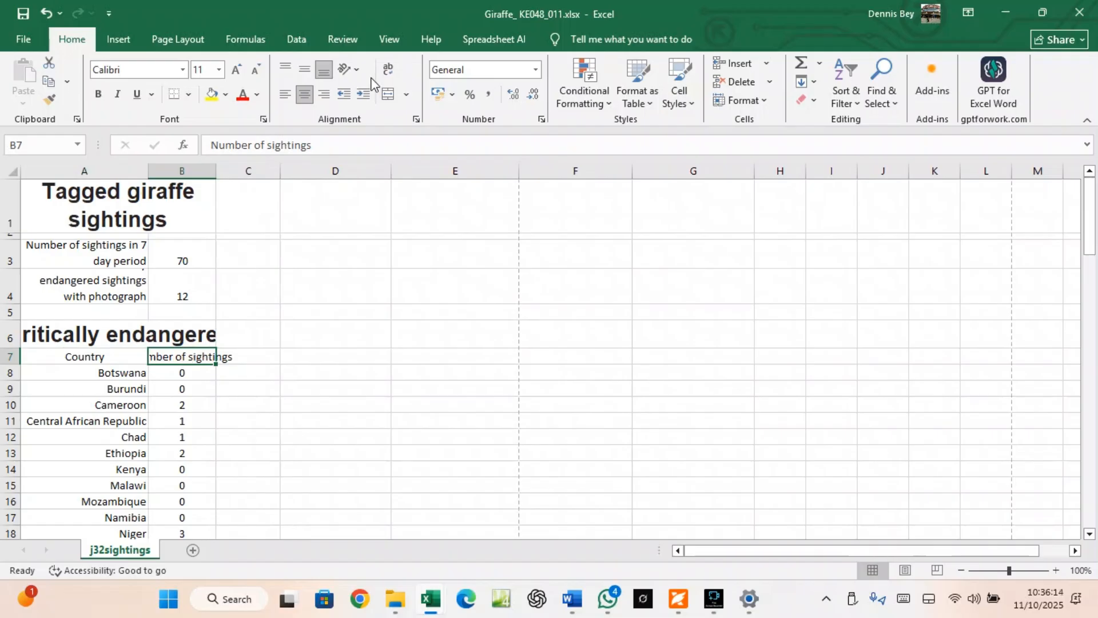
click(389, 69)
drag(123, 356, 166, 365)
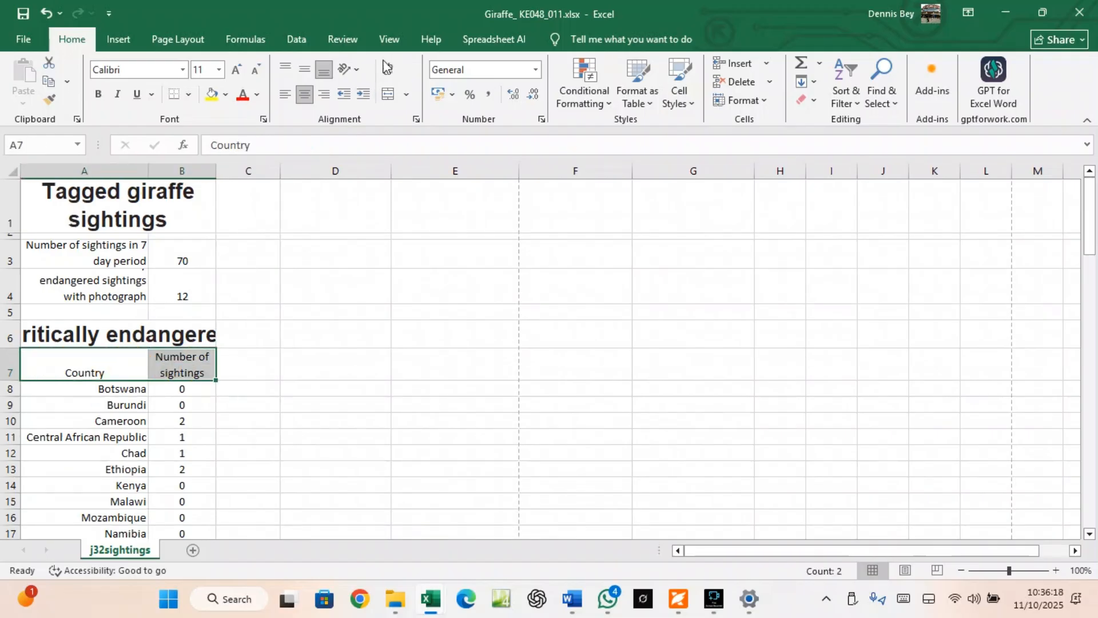
click(305, 69)
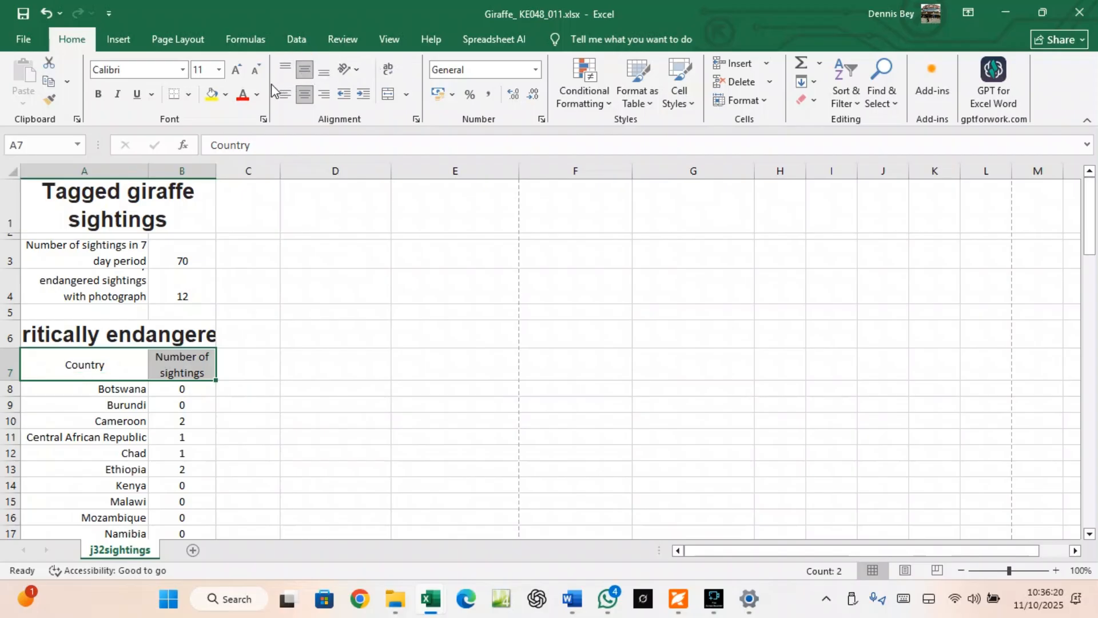
click(99, 95)
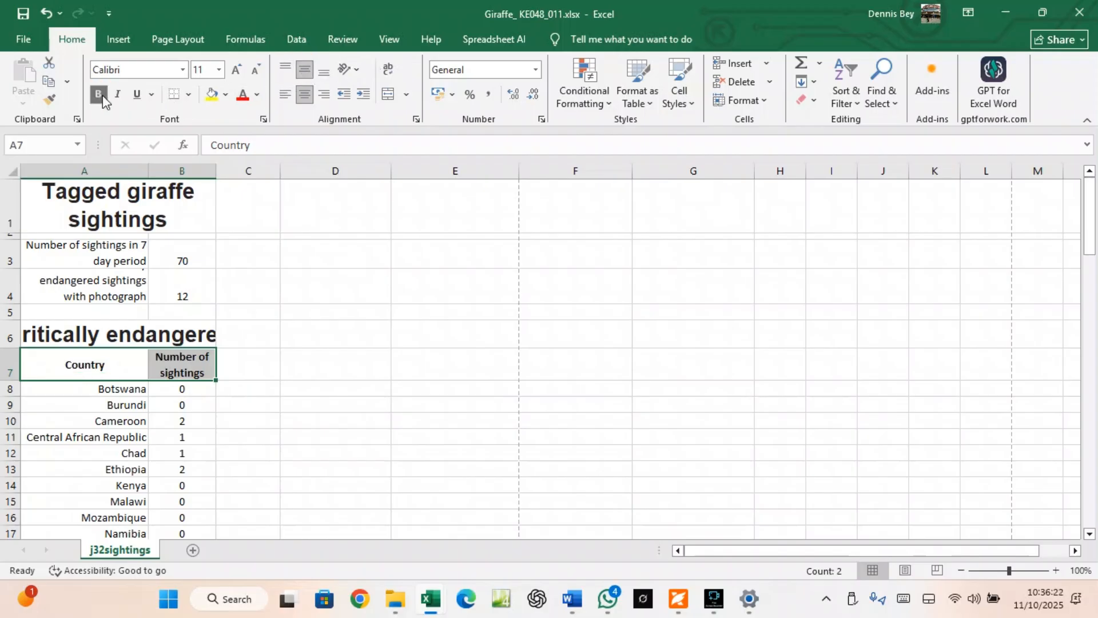
Vertically centre the values 70 and 12 in B3:B4, leaving B8's COUNTIFS formula unchanged
drag(176, 255, 177, 291)
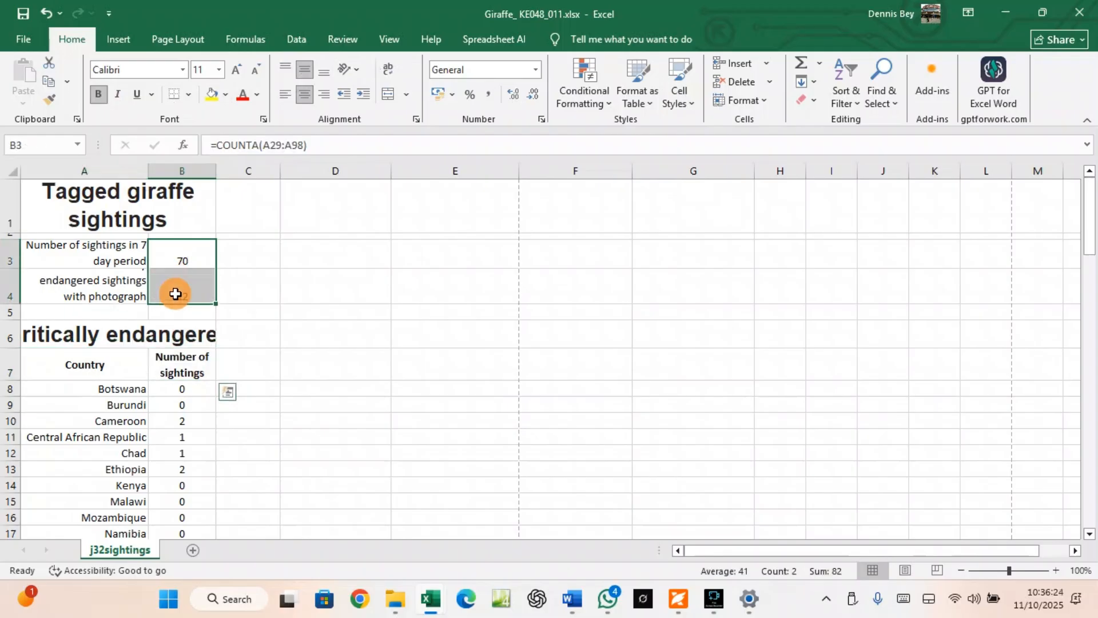
click(297, 69)
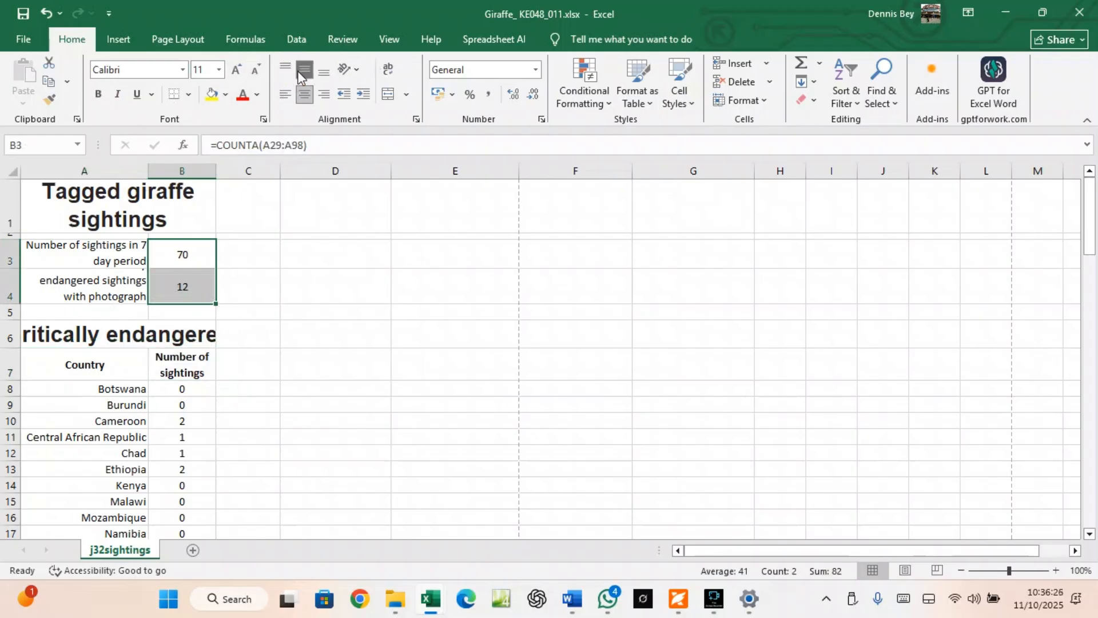
double_click(181, 389)
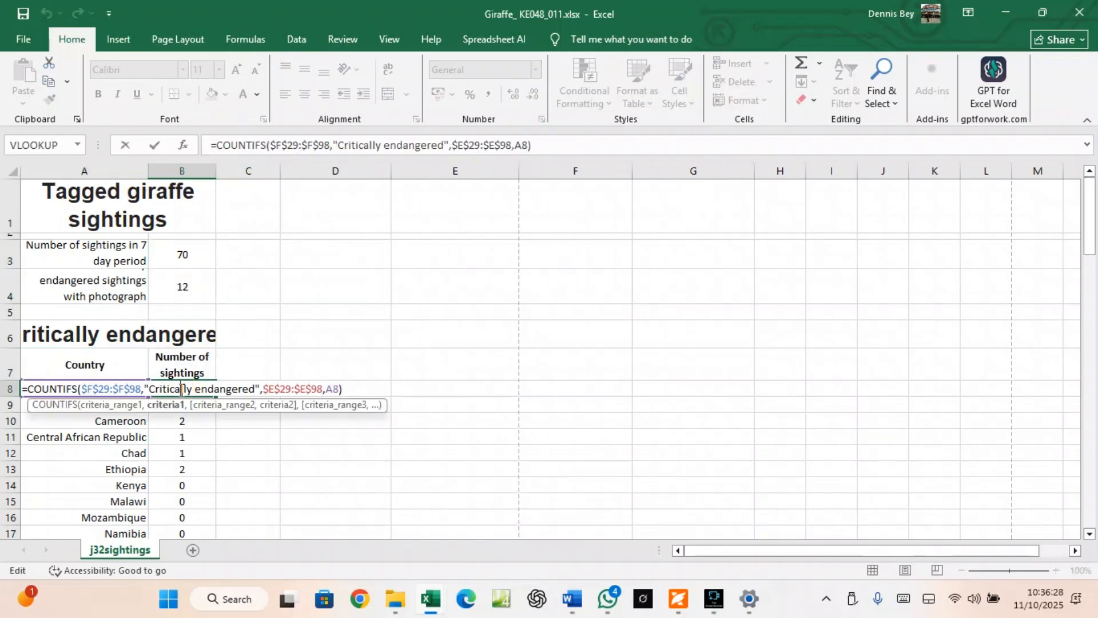
click(333, 479)
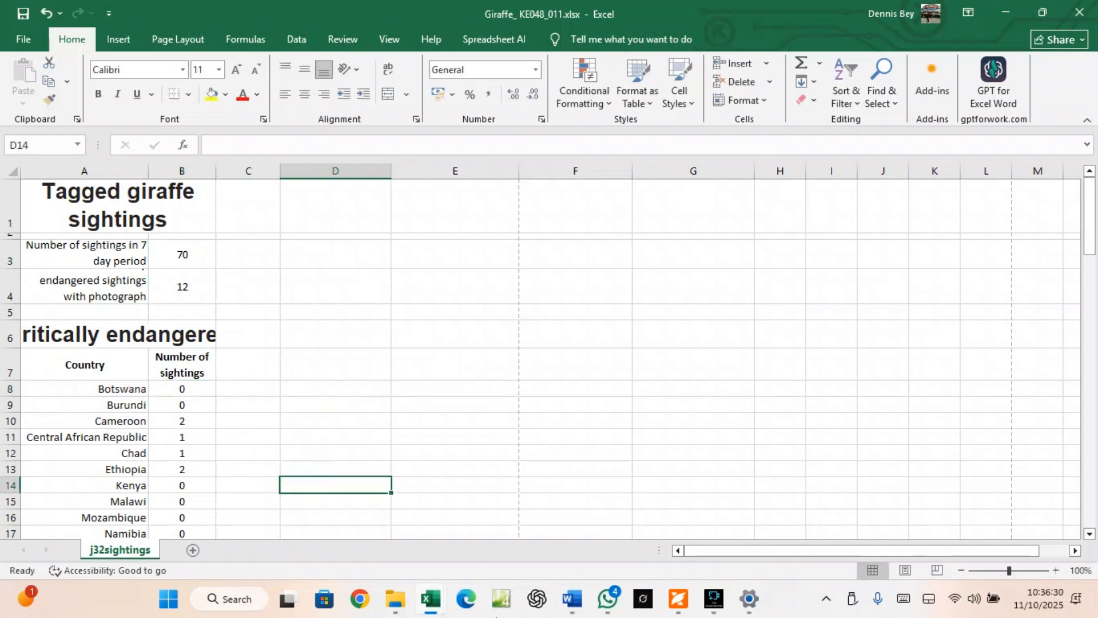
click(680, 611)
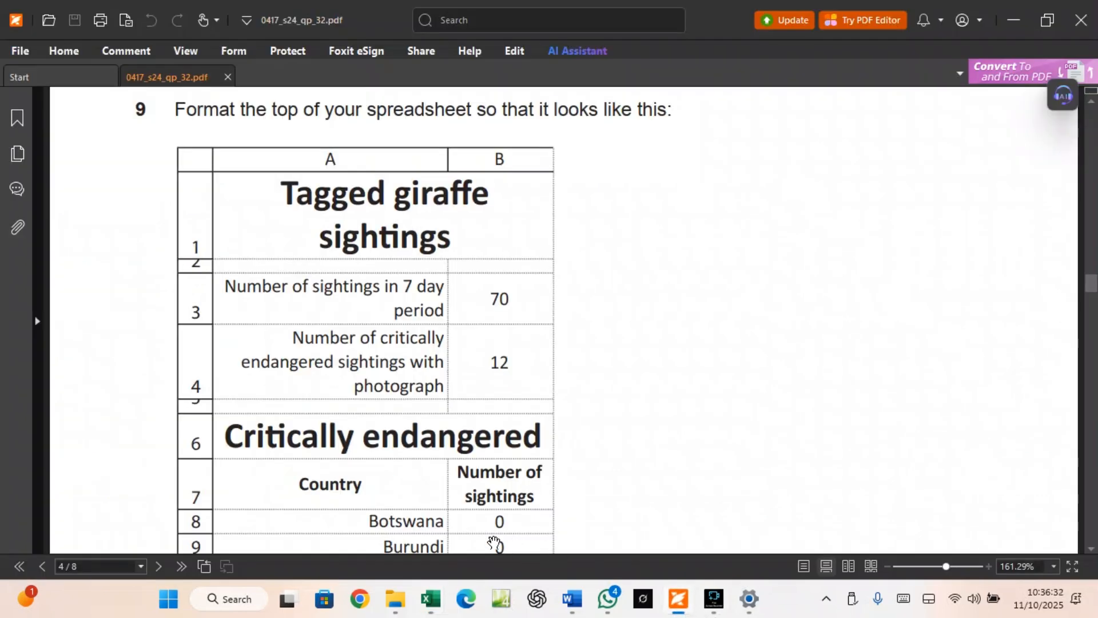
scroll(416, 475, down, 1)
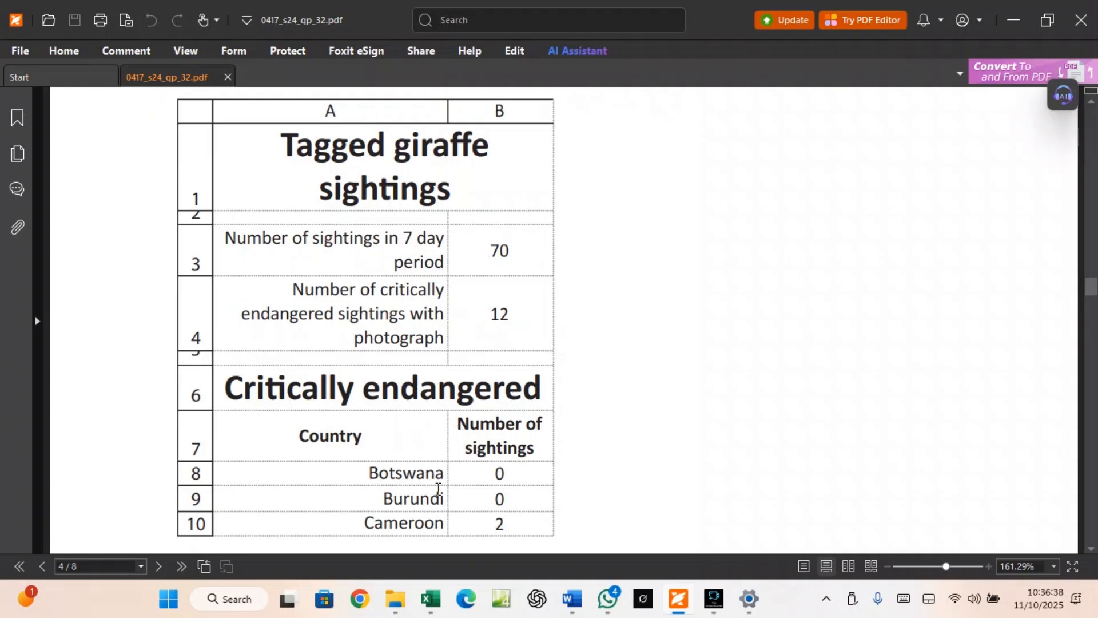
scroll(438, 487, down, 2)
scroll(479, 429, down, 1)
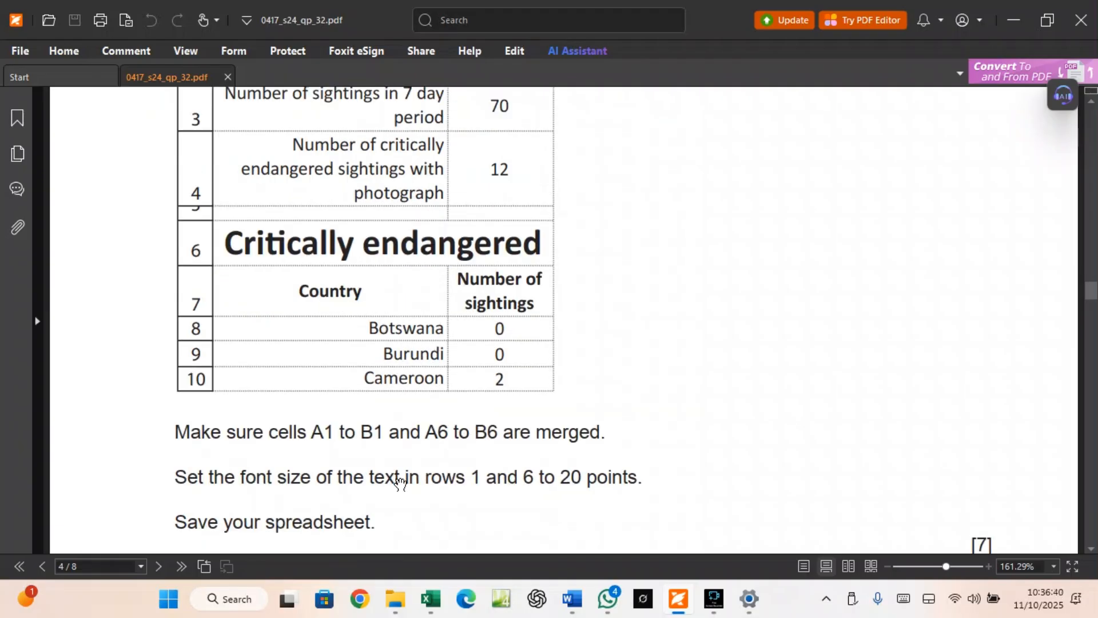
scroll(392, 483, up, 2)
scroll(429, 343, down, 3)
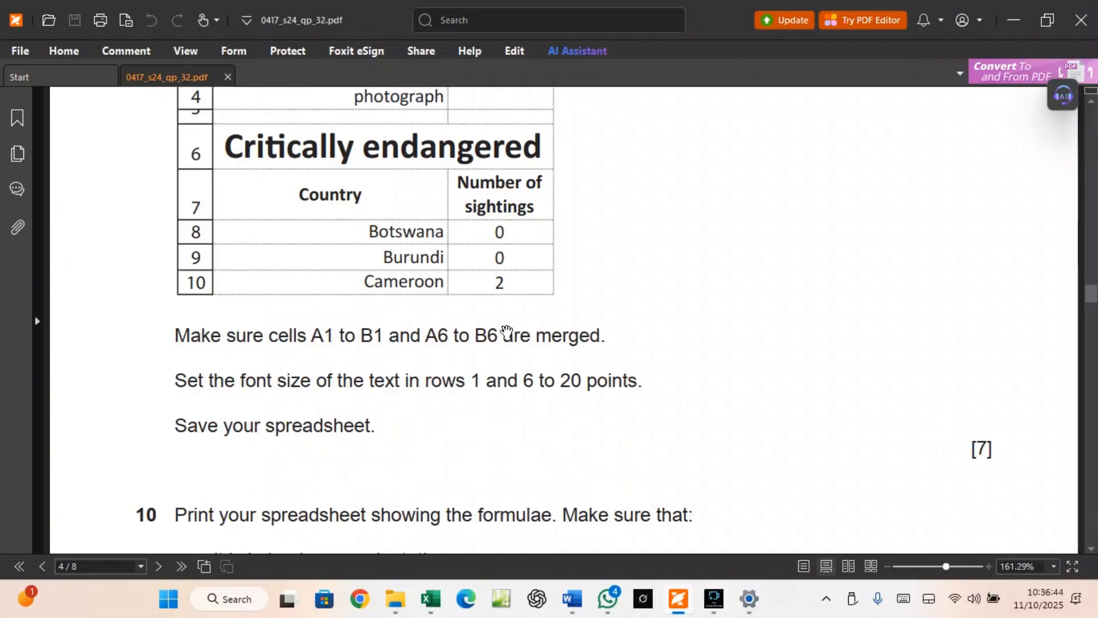
scroll(389, 260, up, 3)
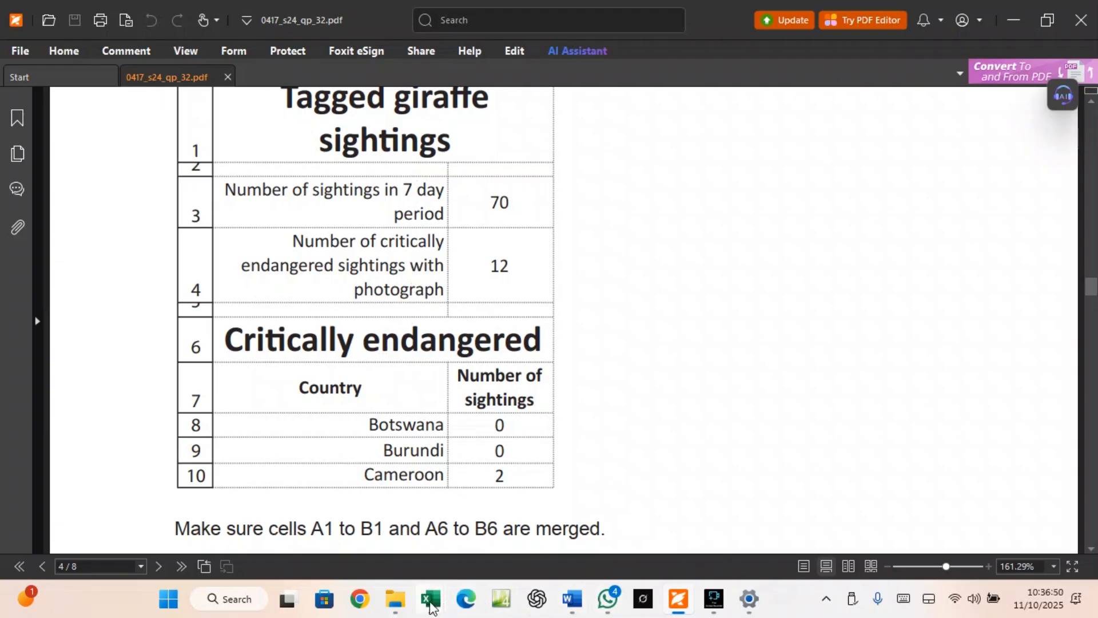
mouse_move(430, 599)
click(458, 543)
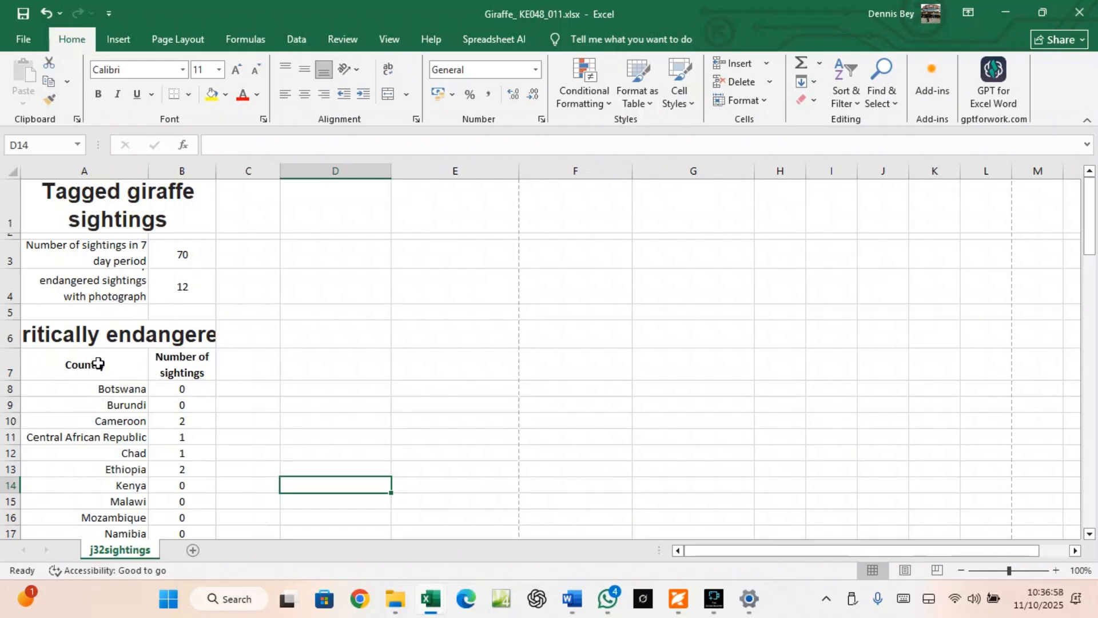
Vertically centre the merged title in A1
click(100, 223)
click(305, 71)
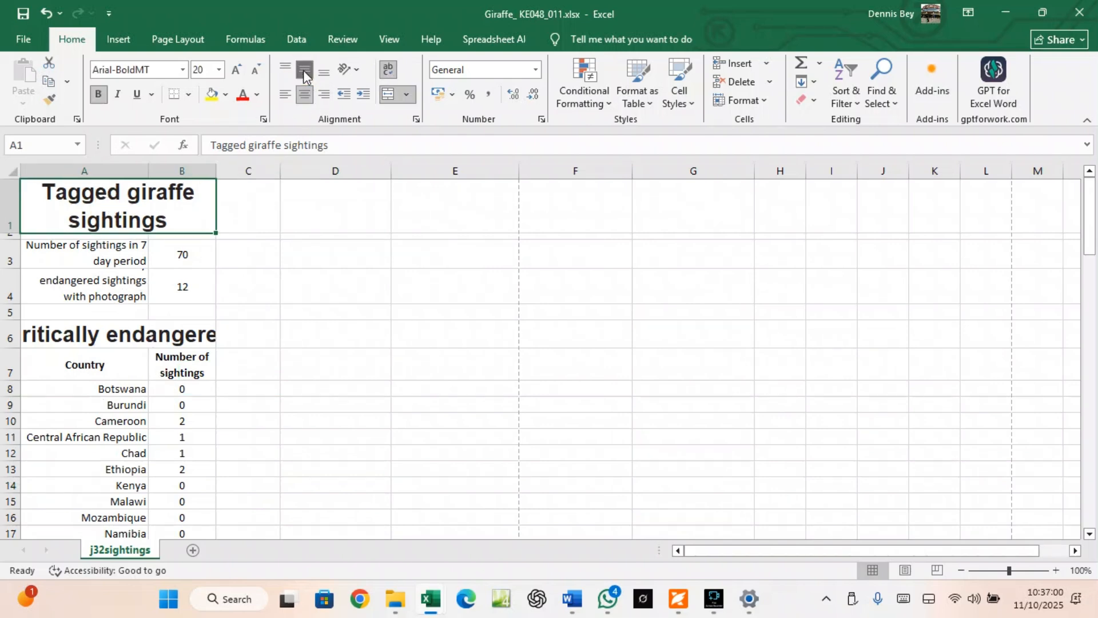
click(151, 316)
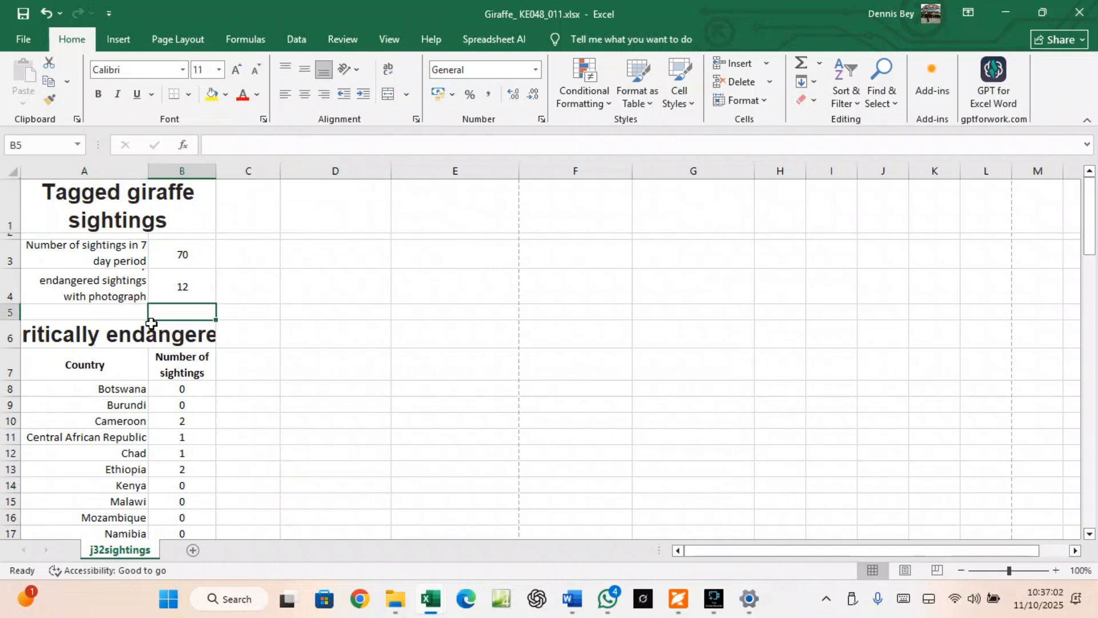
Widen column B to 16.14 so the Critically endangered title shows in full
click(150, 336)
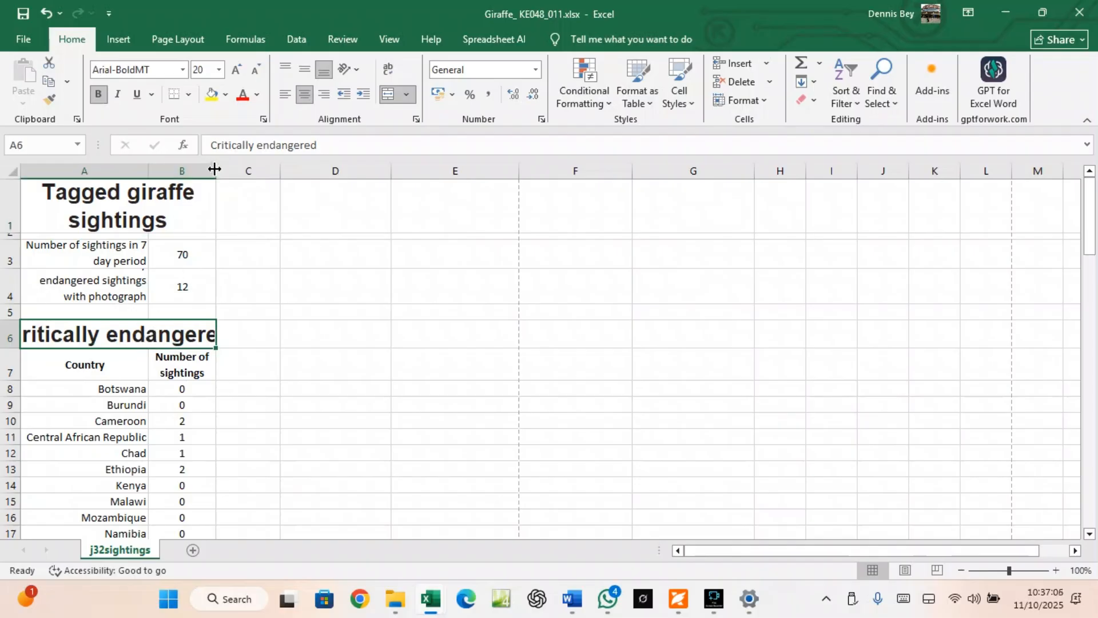
drag(215, 168, 242, 170)
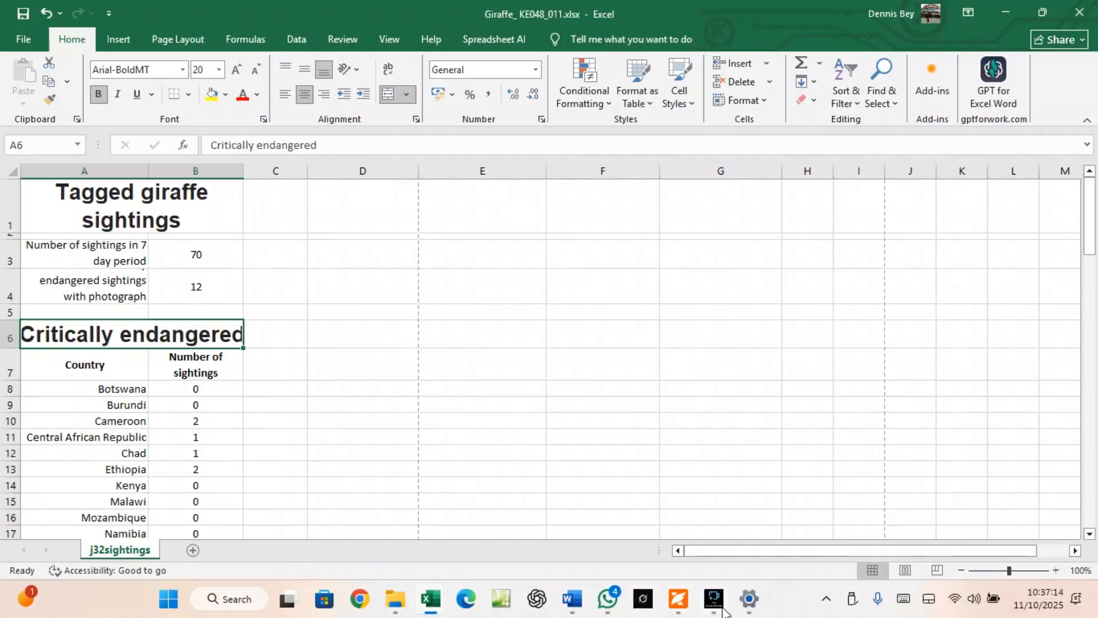
click(687, 598)
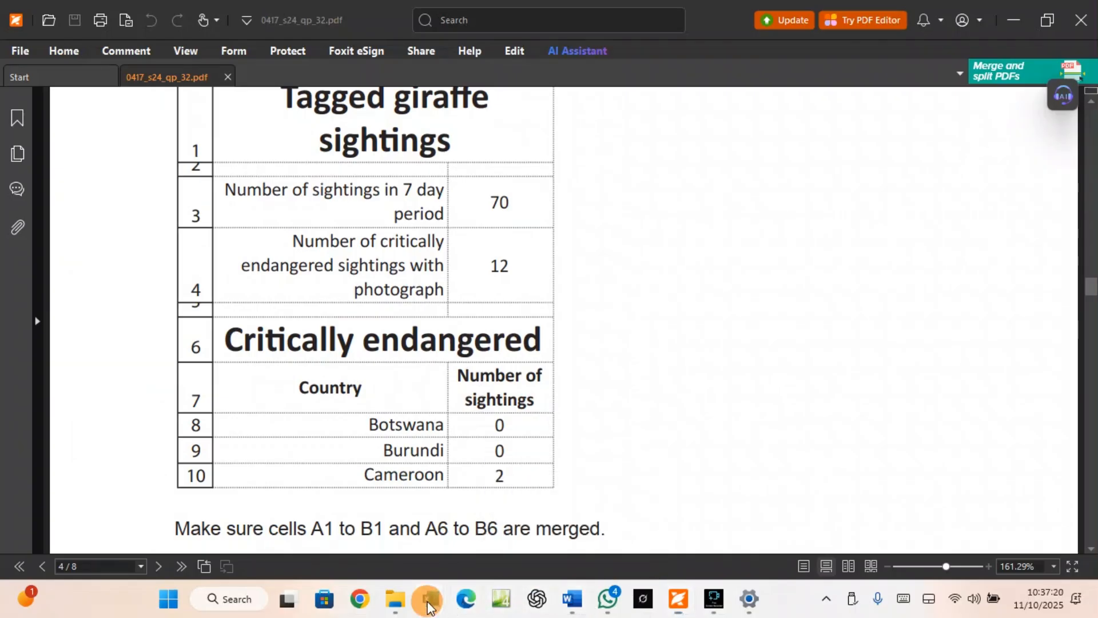
Check the B10 formula and the titles and labels in A6, A1 and A4
mouse_move(431, 607)
click(441, 527)
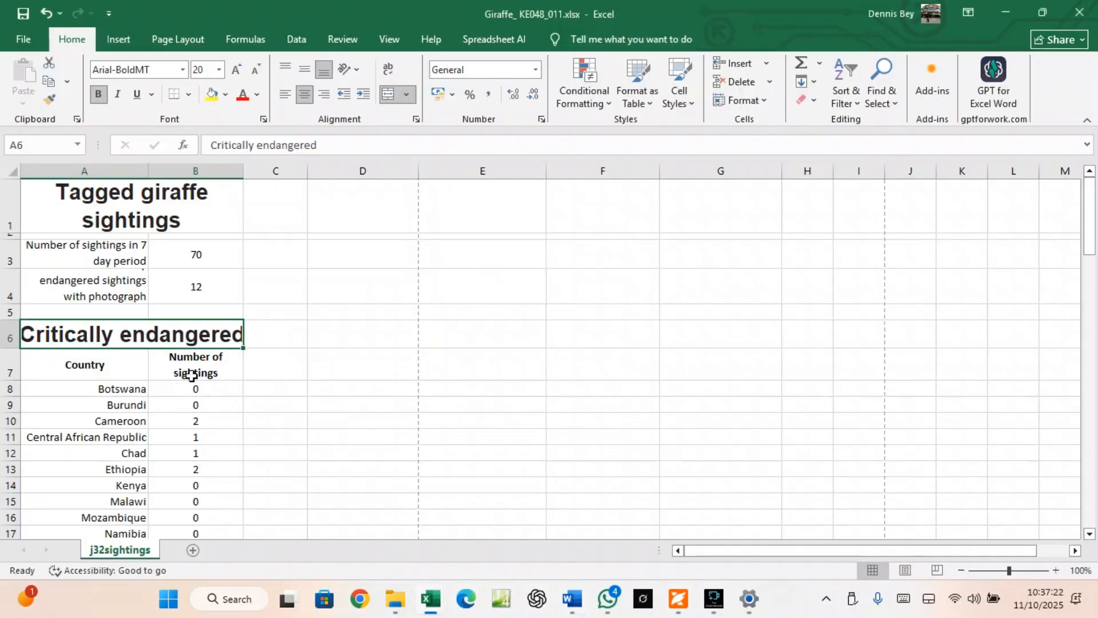
click(204, 425)
click(219, 338)
click(163, 224)
click(94, 292)
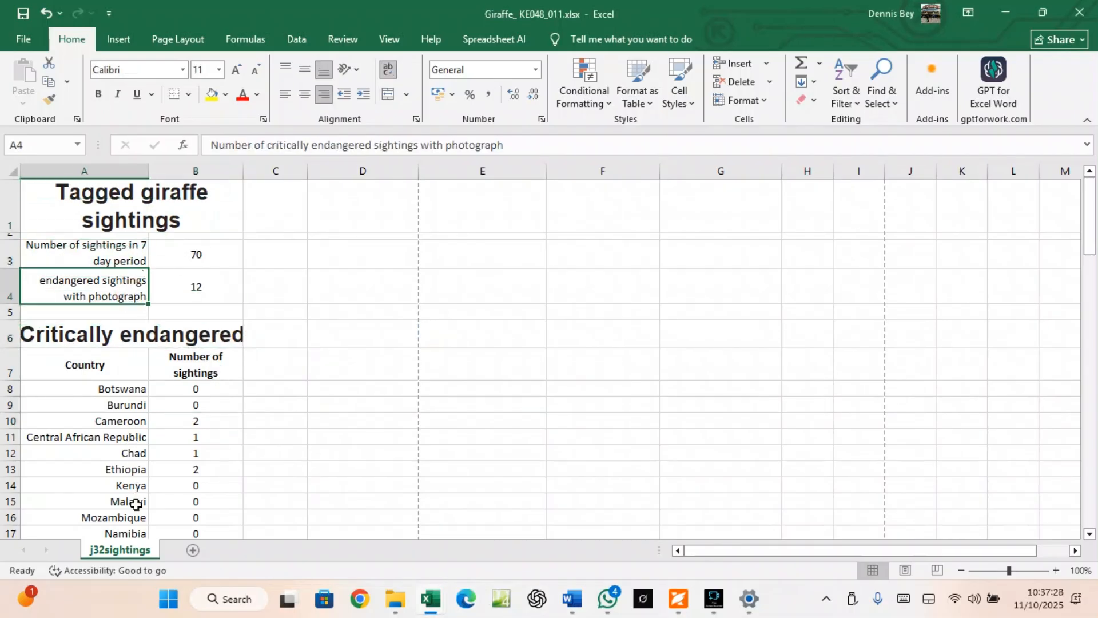
scroll(137, 520, down, 6)
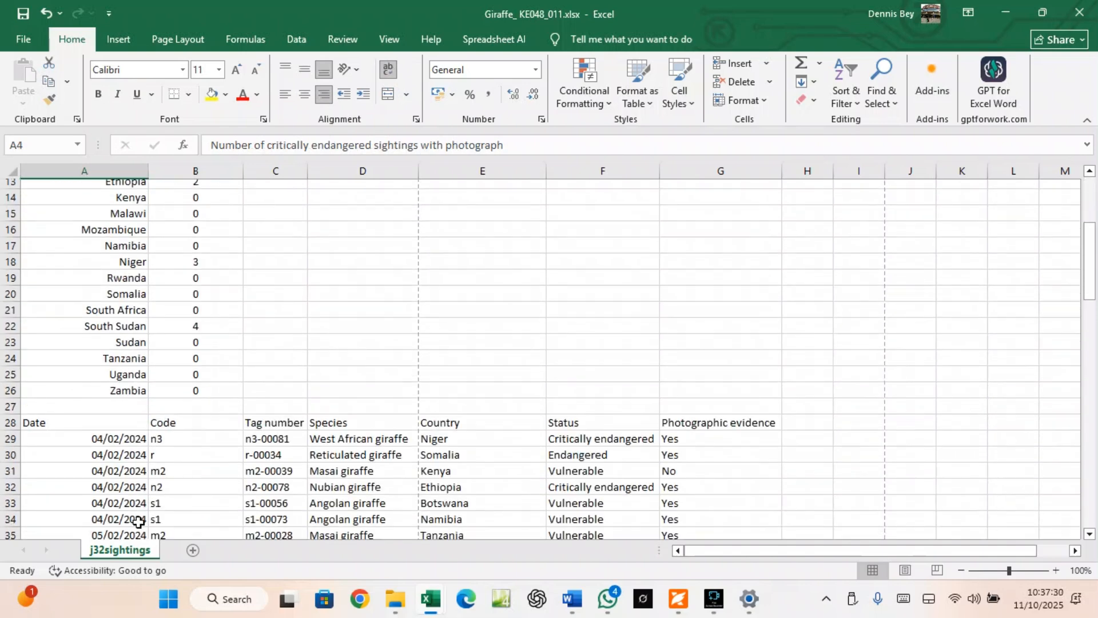
Save the giraffe workbook and scroll the exam paper to question 10's formula printing requirements
click(677, 599)
scroll(503, 481, down, 3)
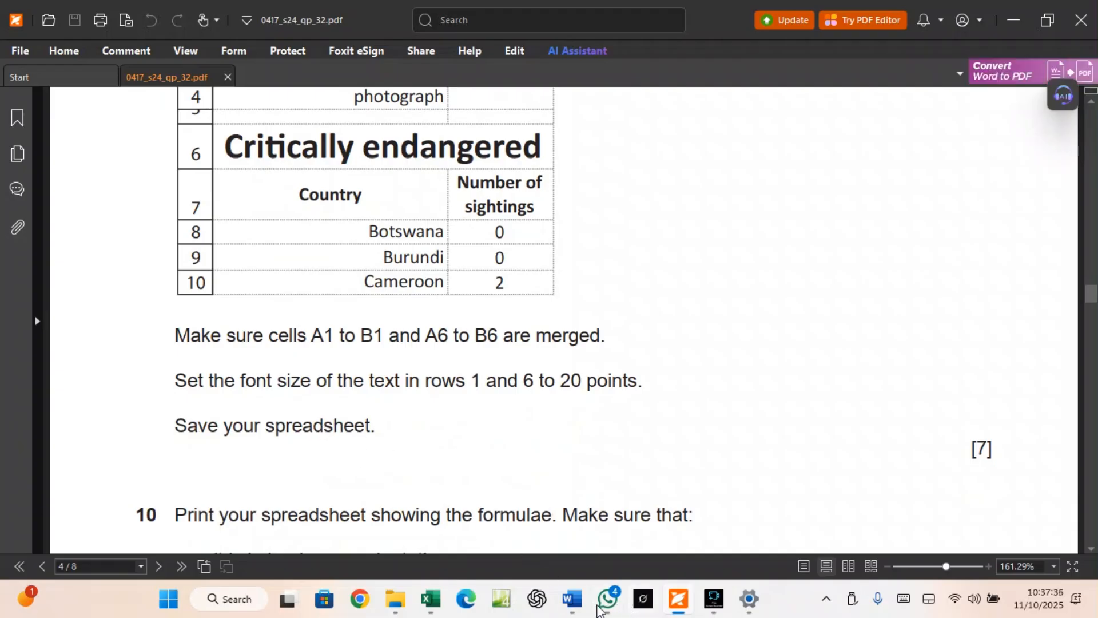
mouse_move(430, 598)
click(457, 515)
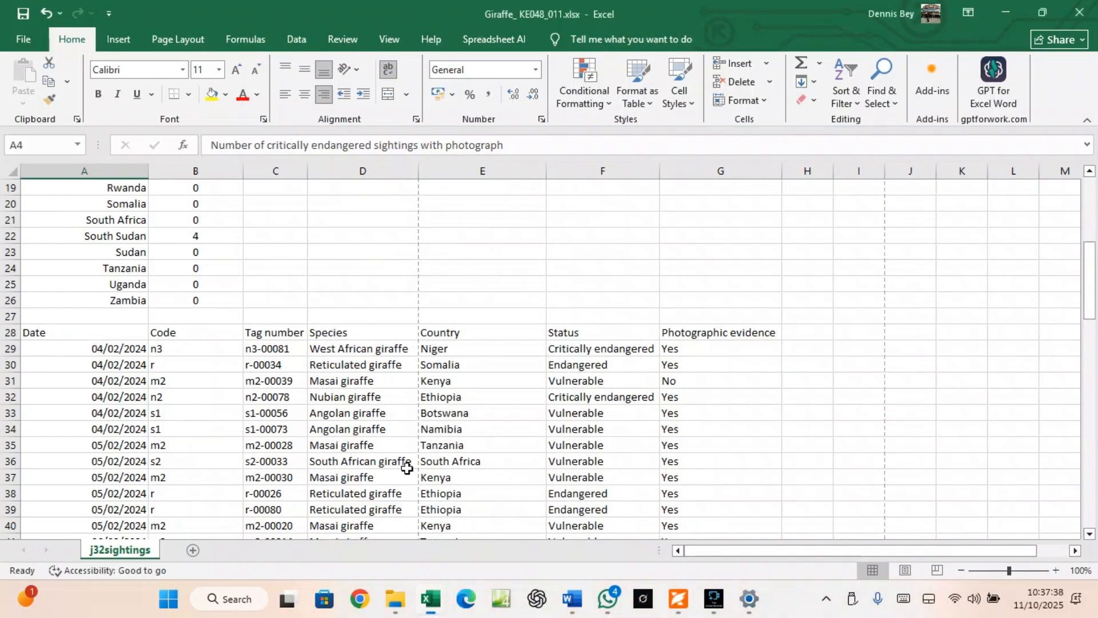
click(21, 15)
click(689, 605)
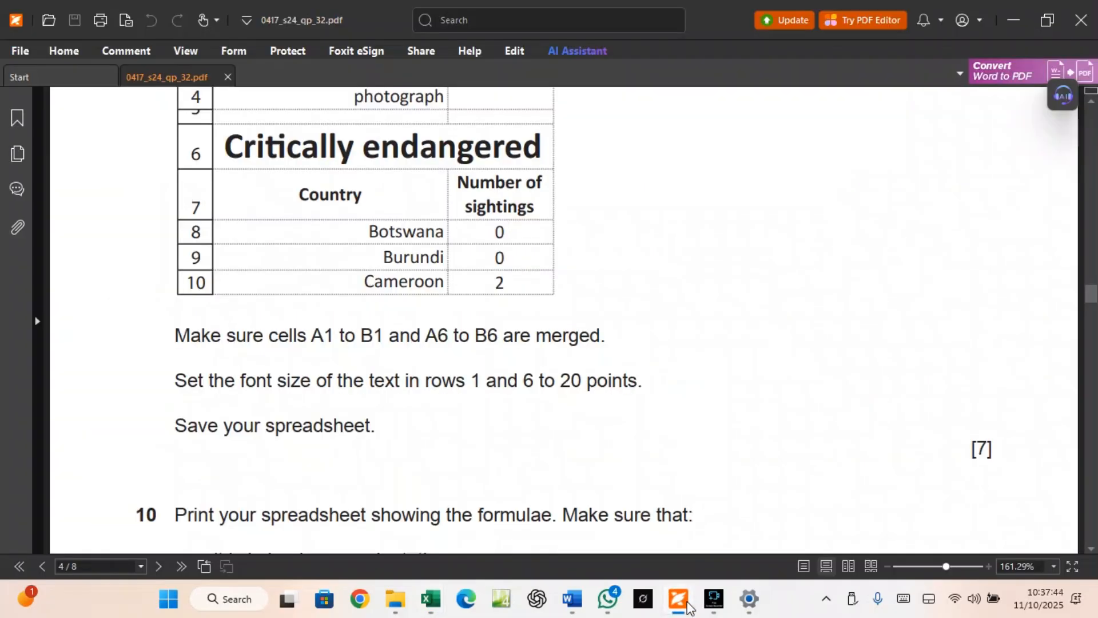
scroll(436, 479, down, 3)
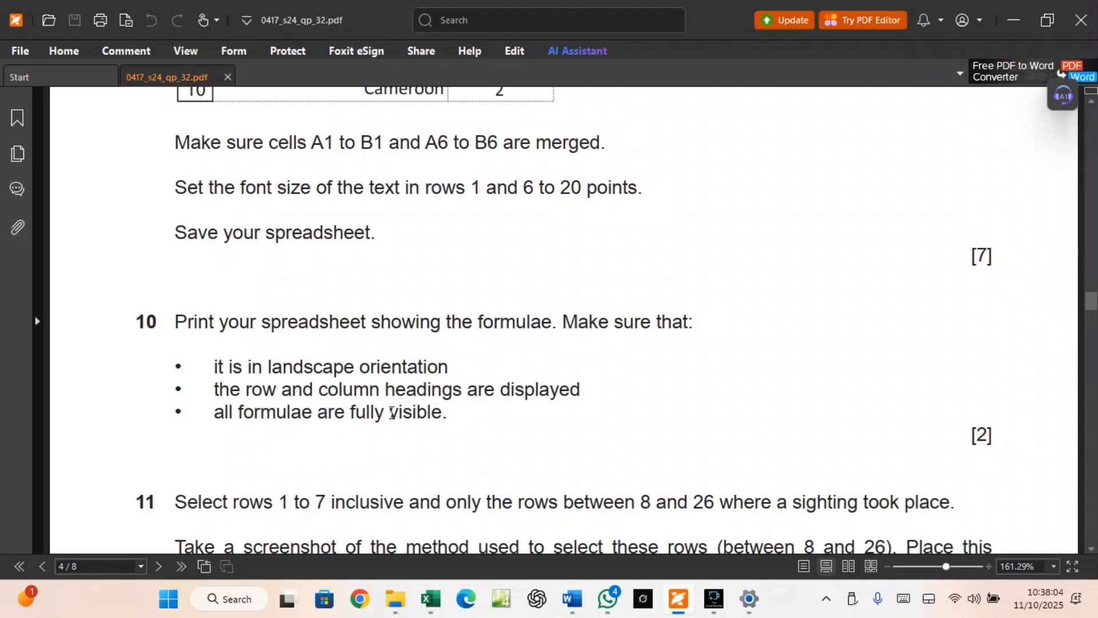
Set the printout to landscape orientation with row and column headings printed
mouse_move(433, 601)
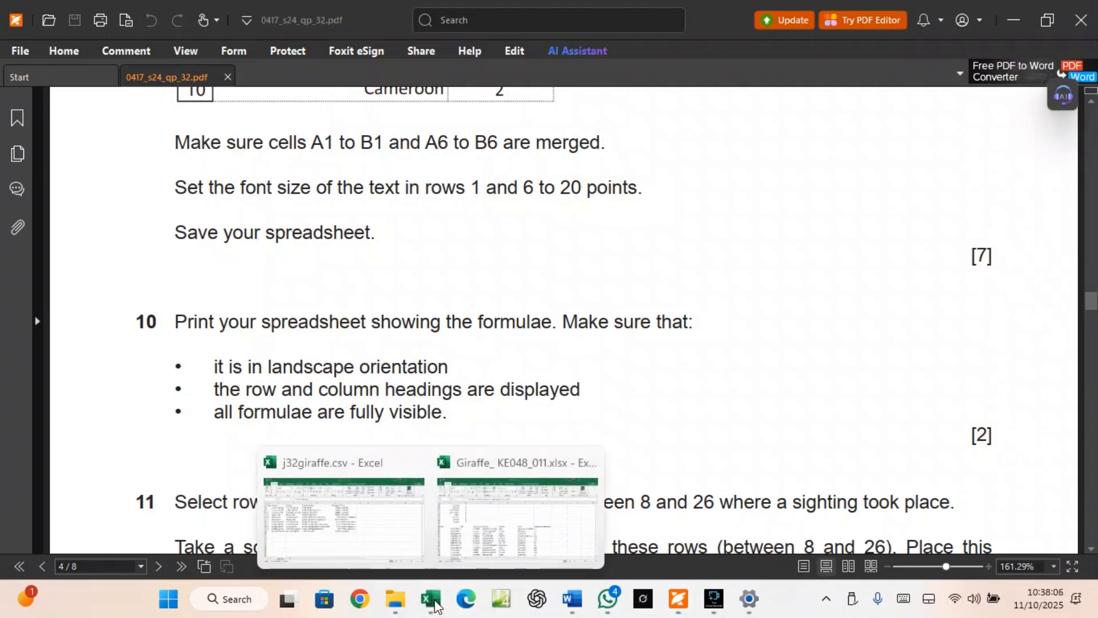
click(473, 537)
click(18, 40)
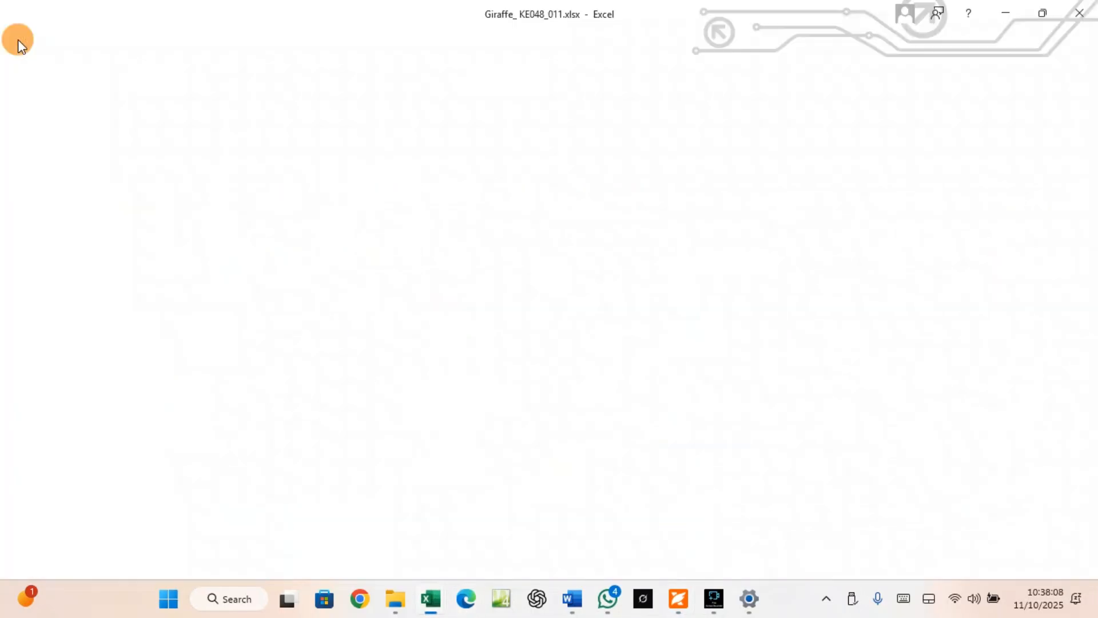
click(31, 321)
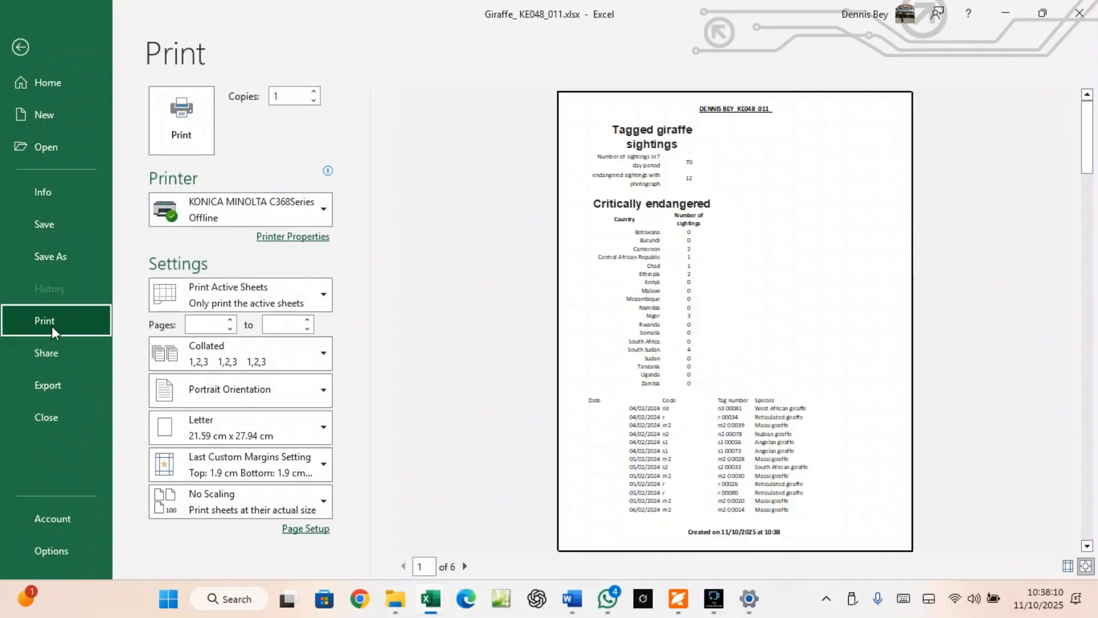
click(202, 391)
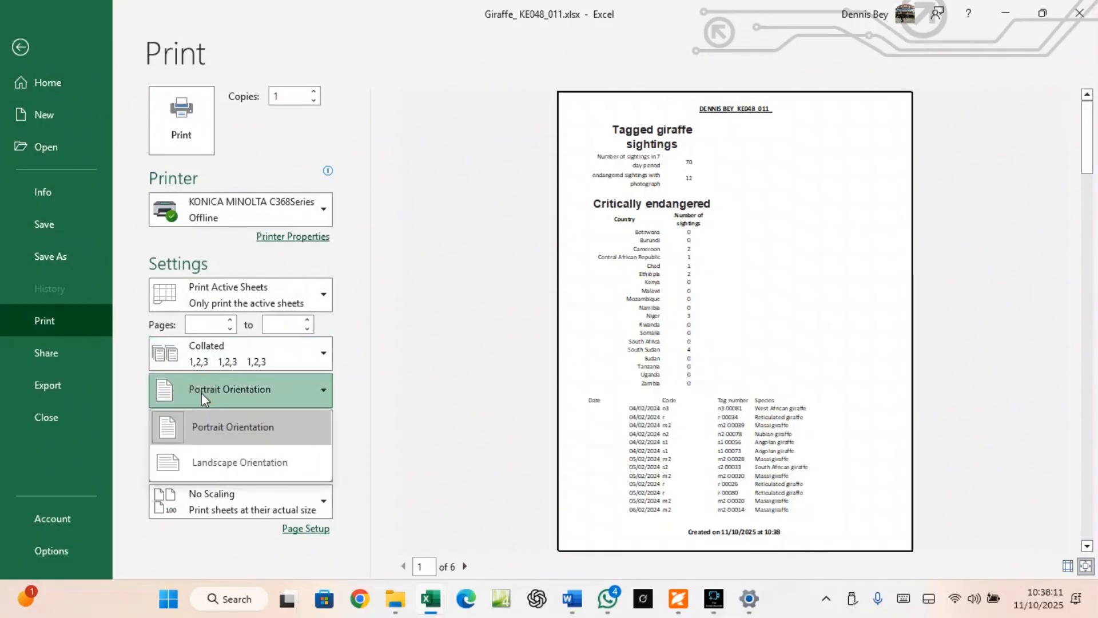
click(217, 462)
click(293, 530)
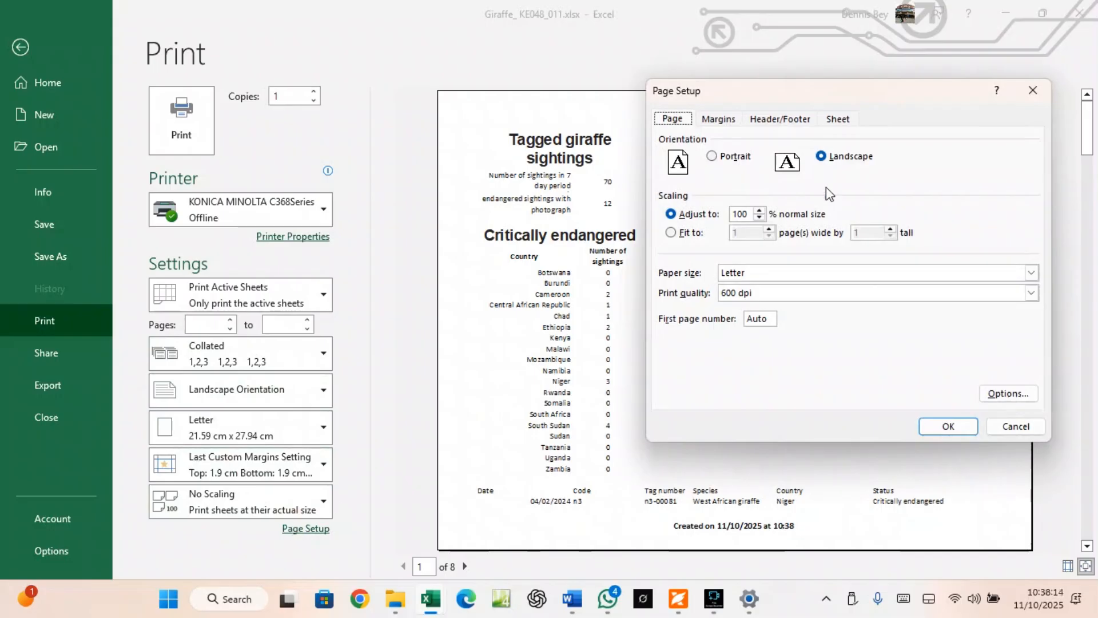
click(838, 119)
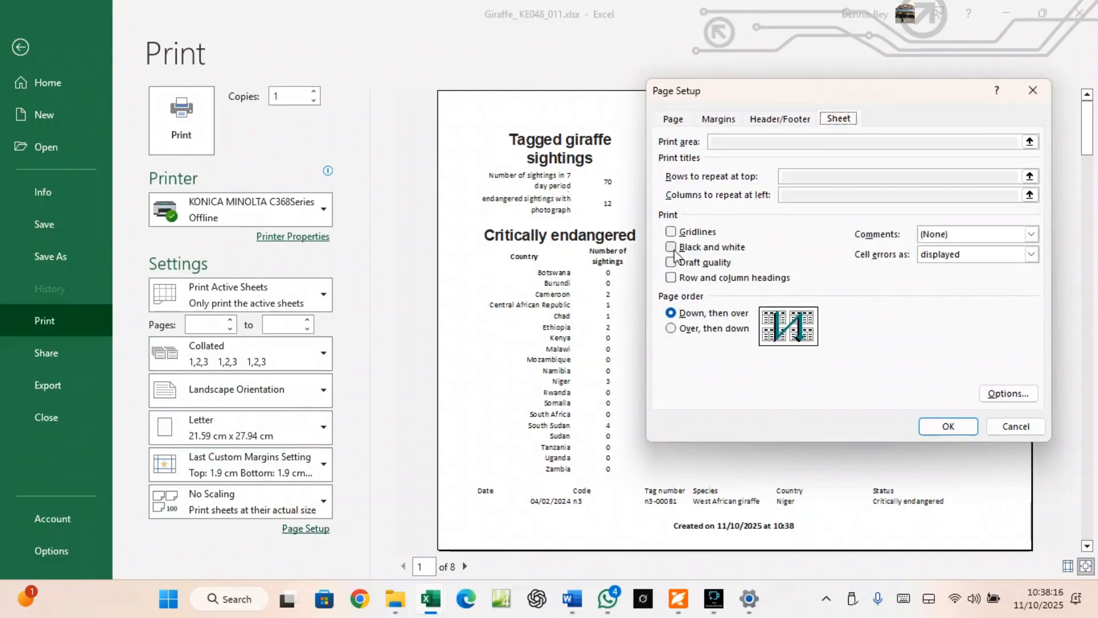
click(671, 277)
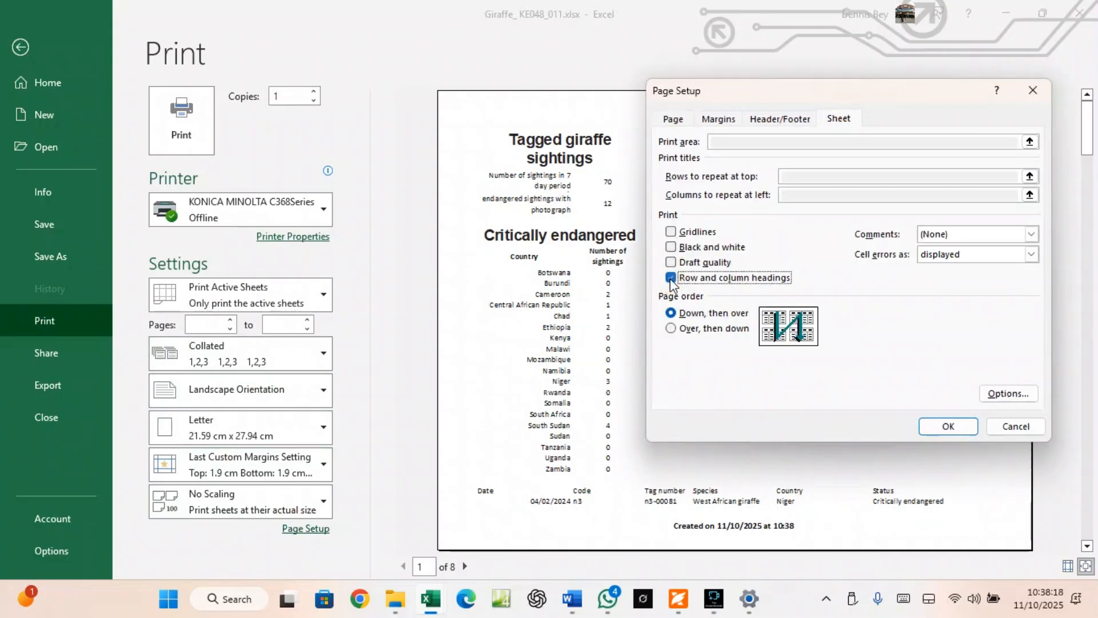
click(950, 425)
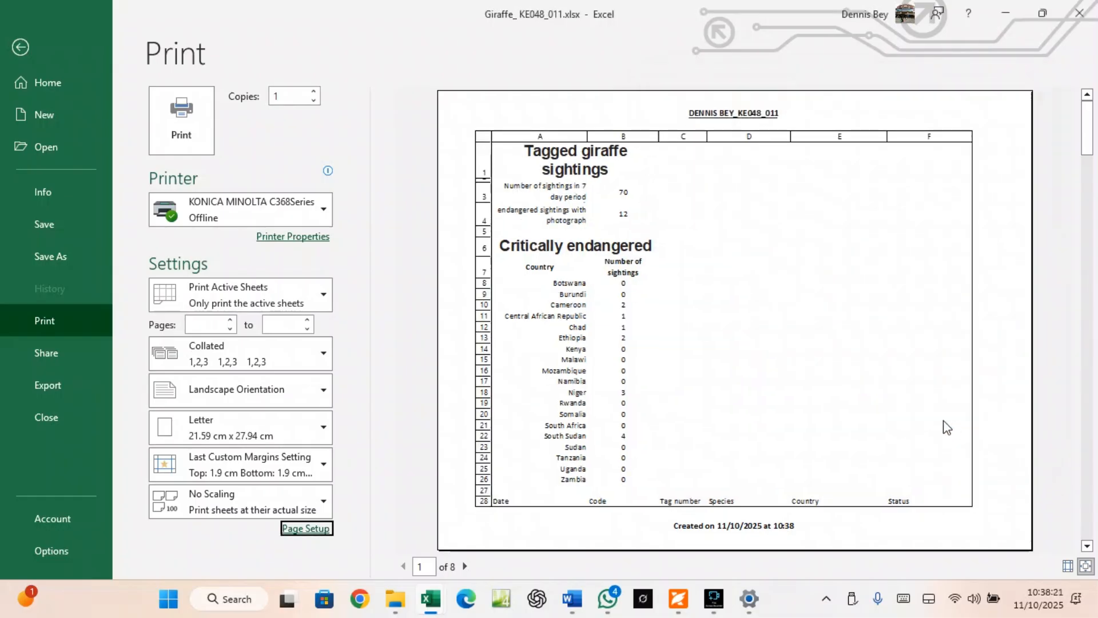
click(22, 43)
Show formulas instead of results and autofit column B to fit them
click(245, 38)
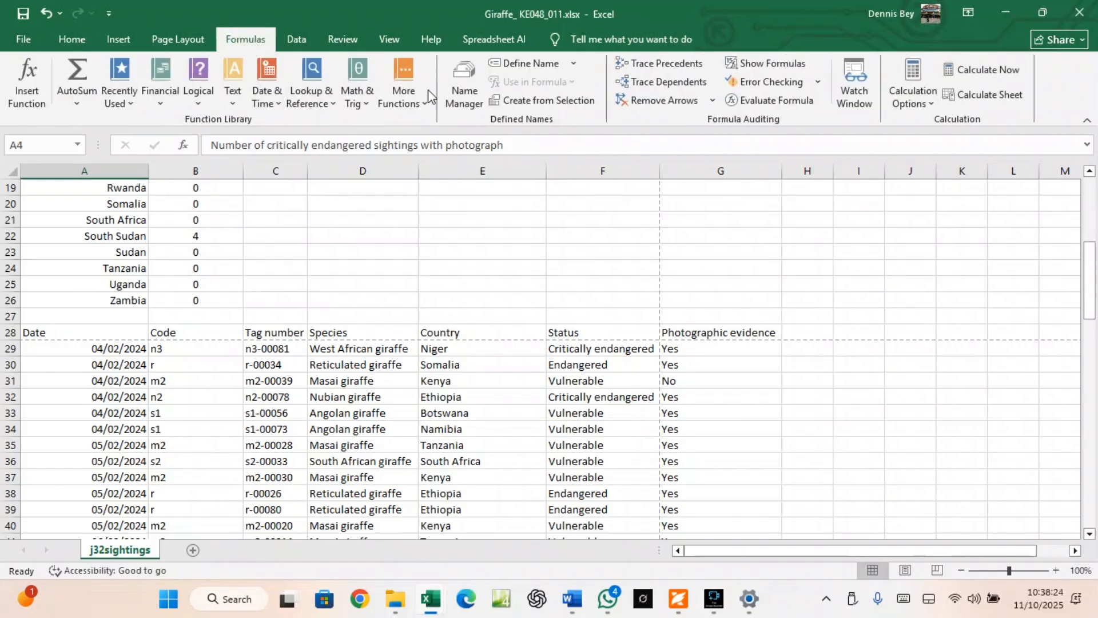
click(751, 67)
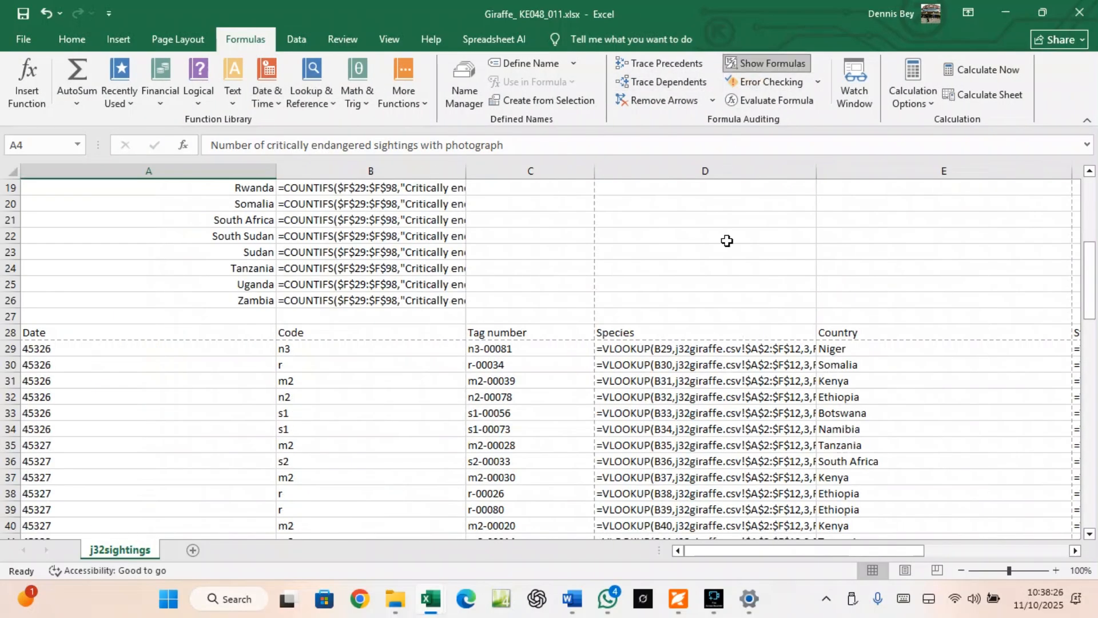
scroll(373, 347, up, 6)
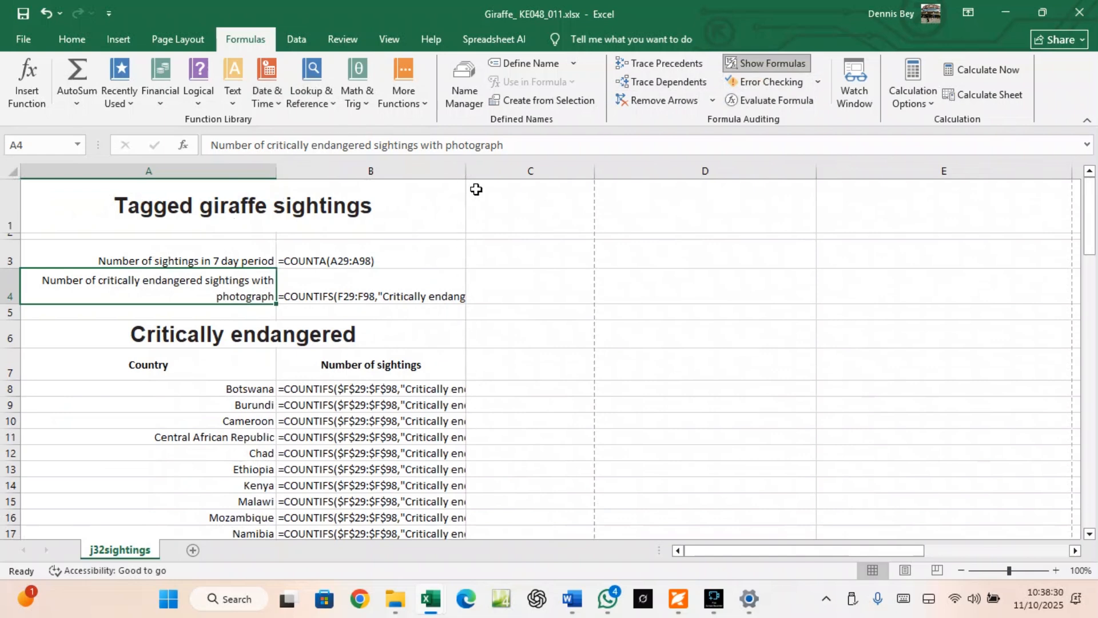
double_click(465, 165)
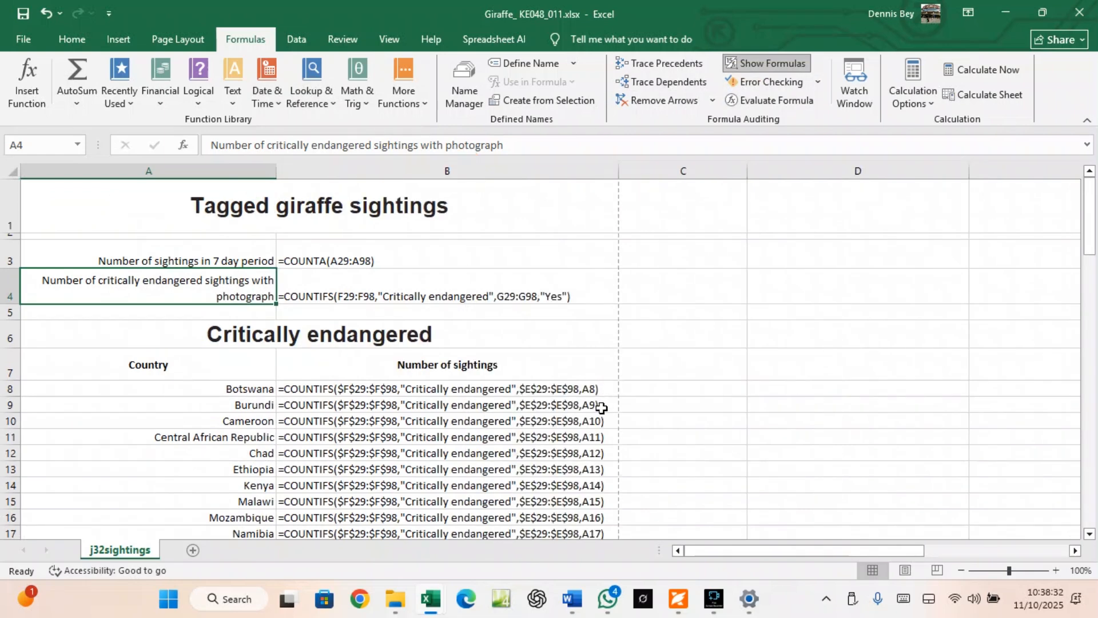
scroll(601, 408, down, 6)
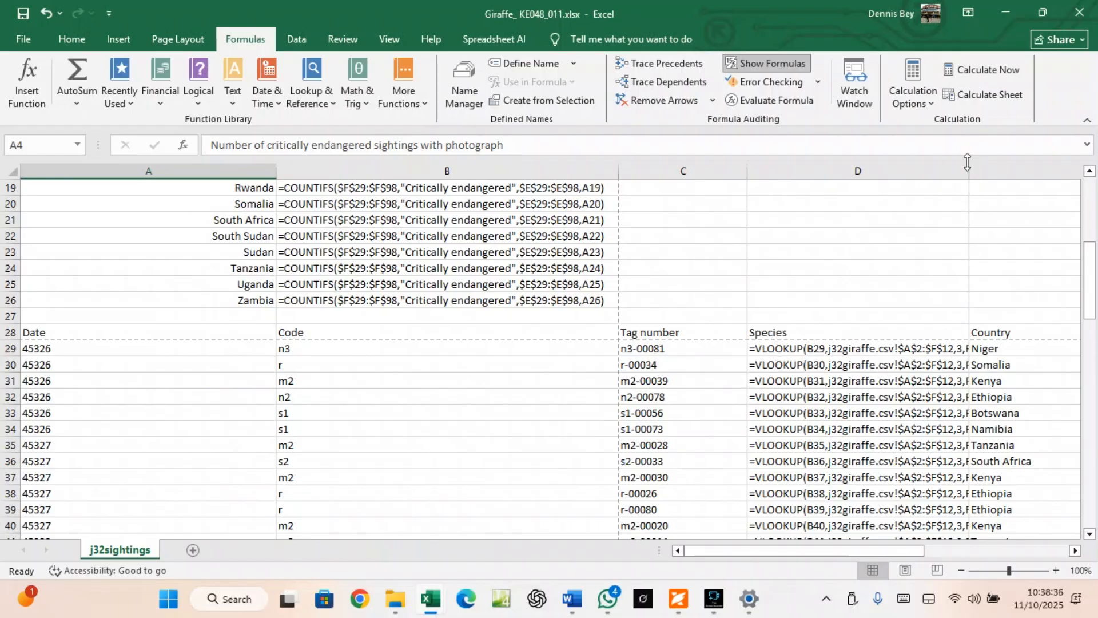
Autofit columns D and F to their formulas and open the print preview
click(944, 429)
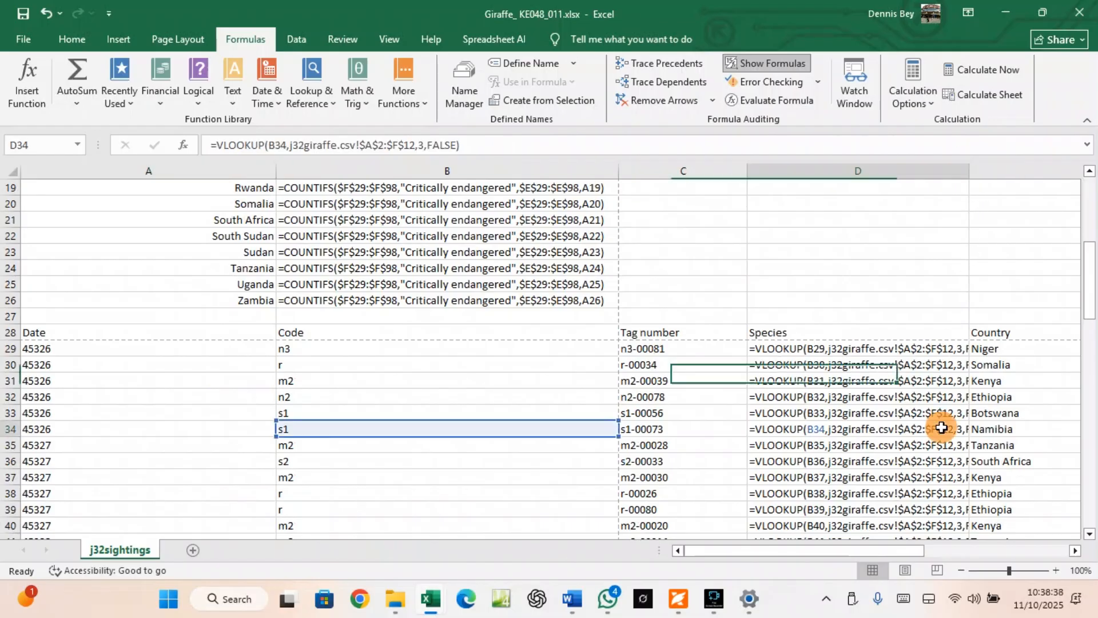
double_click(971, 171)
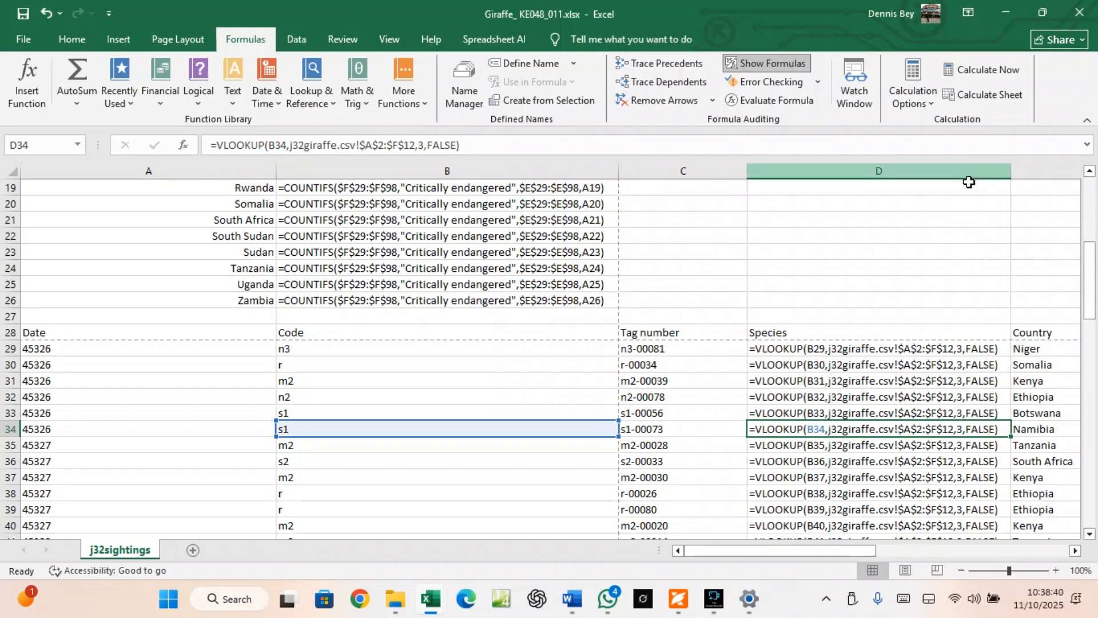
click(1076, 550)
click(1075, 550)
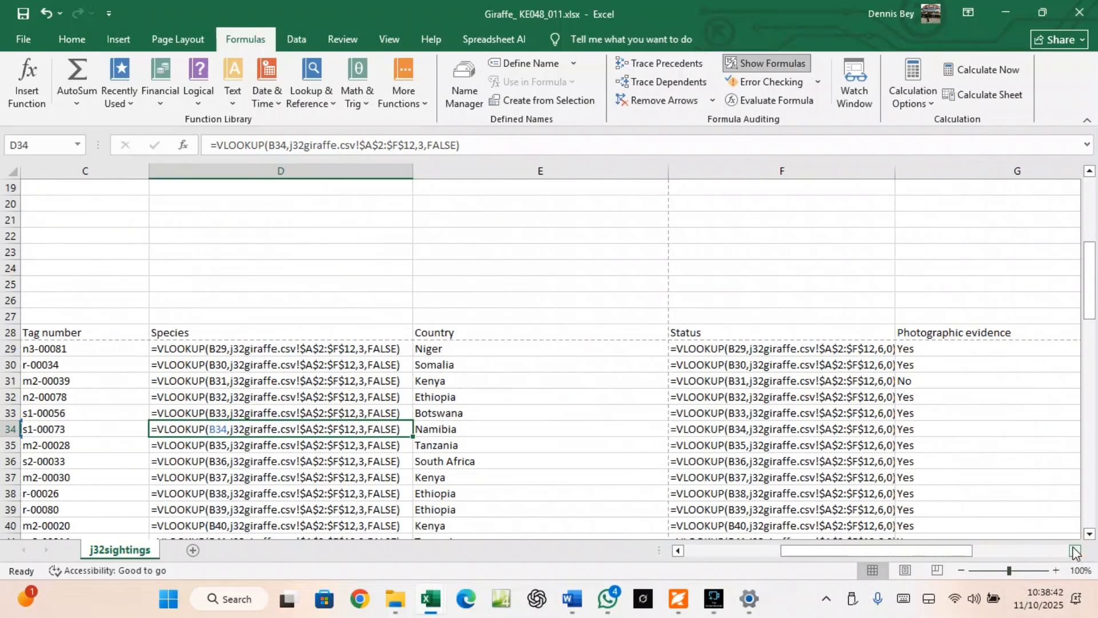
double_click(891, 174)
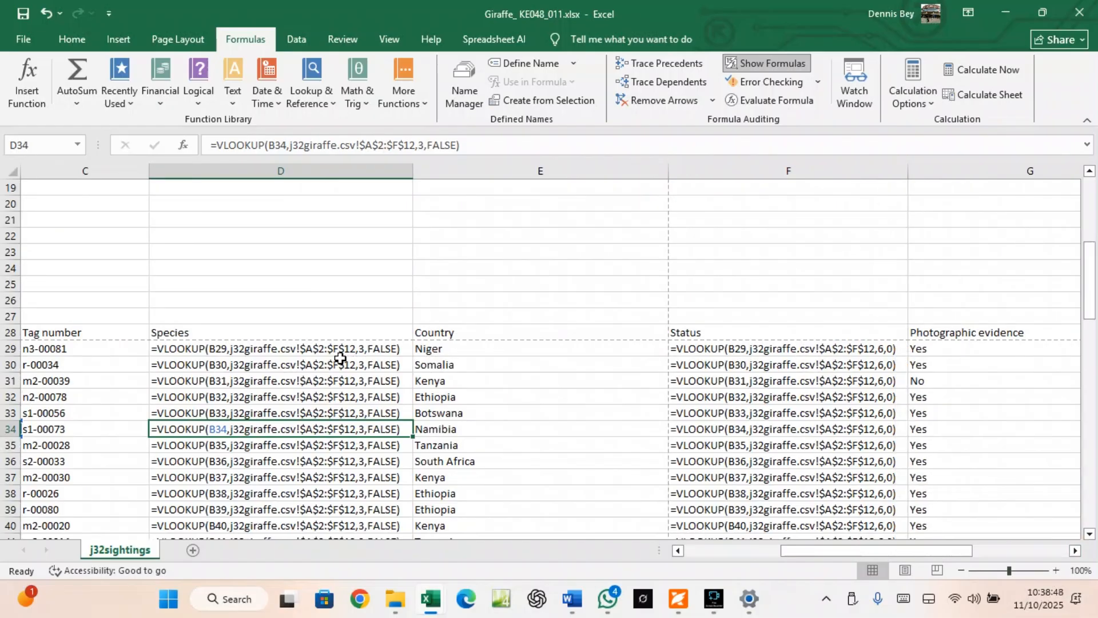
click(717, 361)
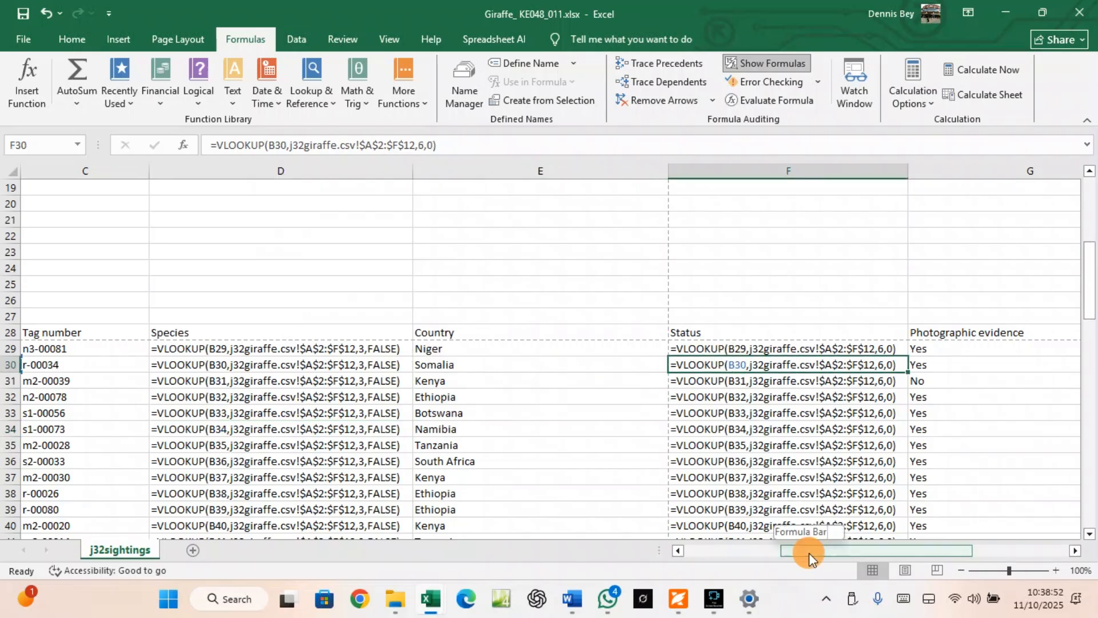
drag(809, 553, 709, 555)
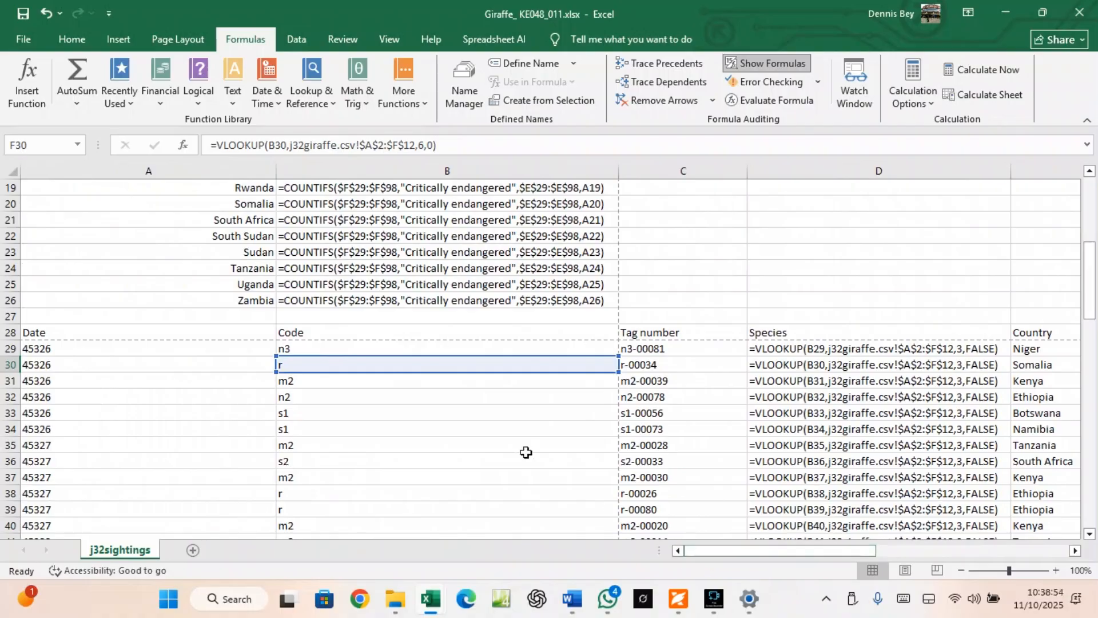
scroll(297, 384, up, 5)
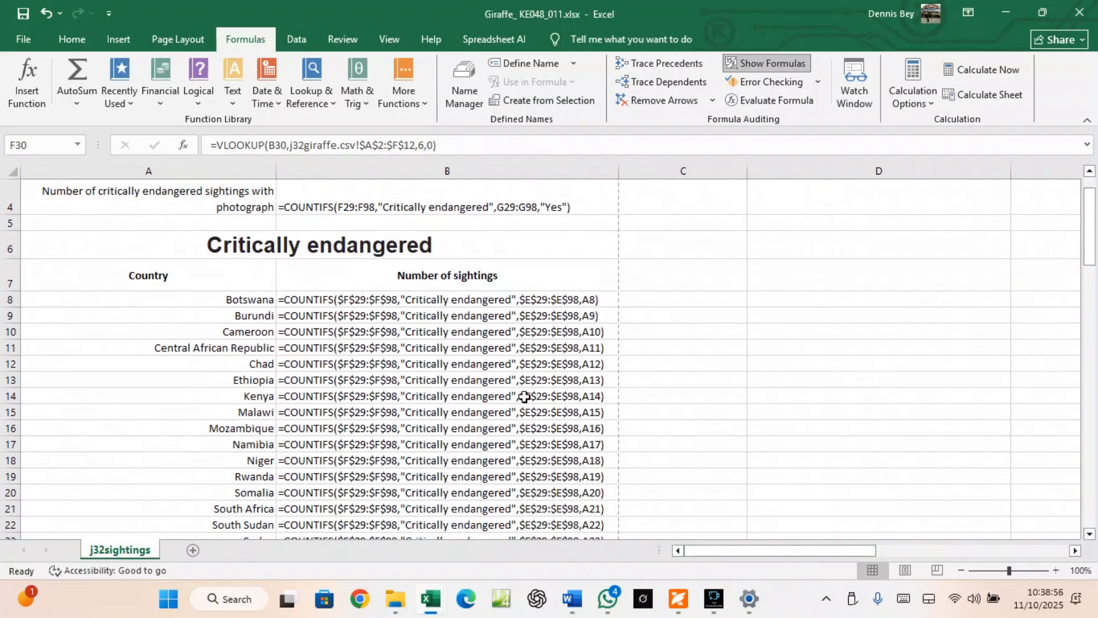
click(16, 39)
click(36, 319)
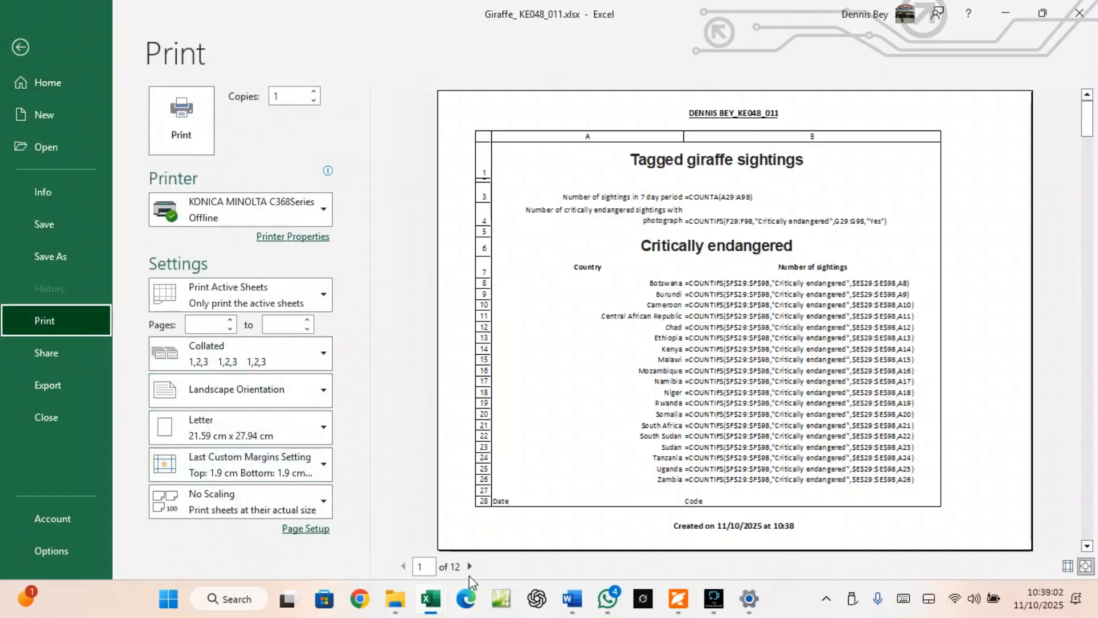
Page through all 12 pages of the landscape formula print preview
click(469, 566)
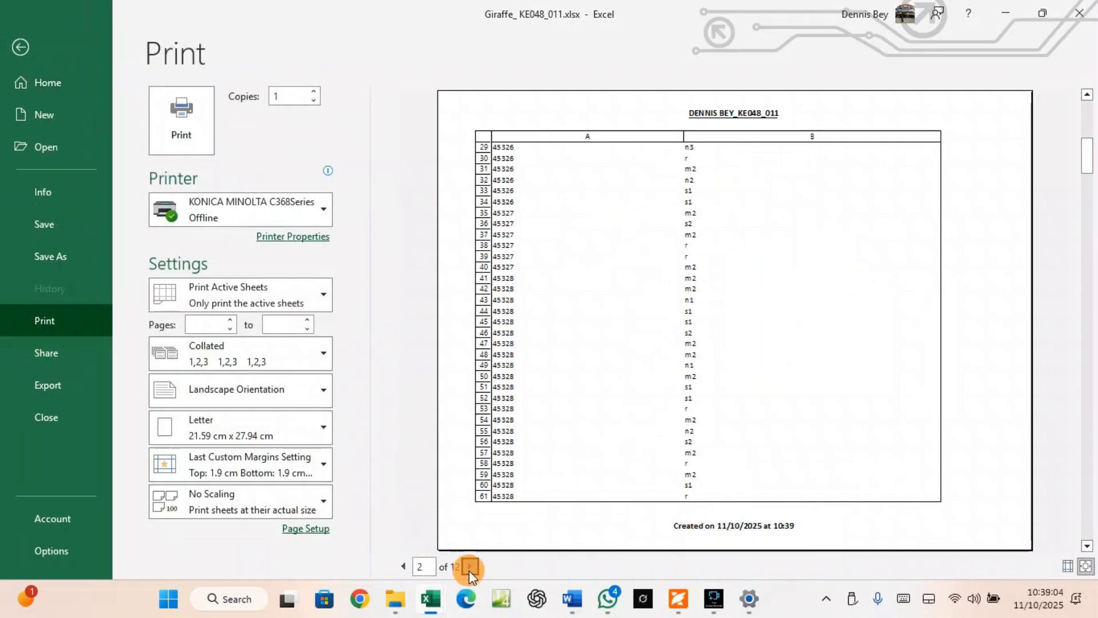
click(470, 566)
click(469, 566)
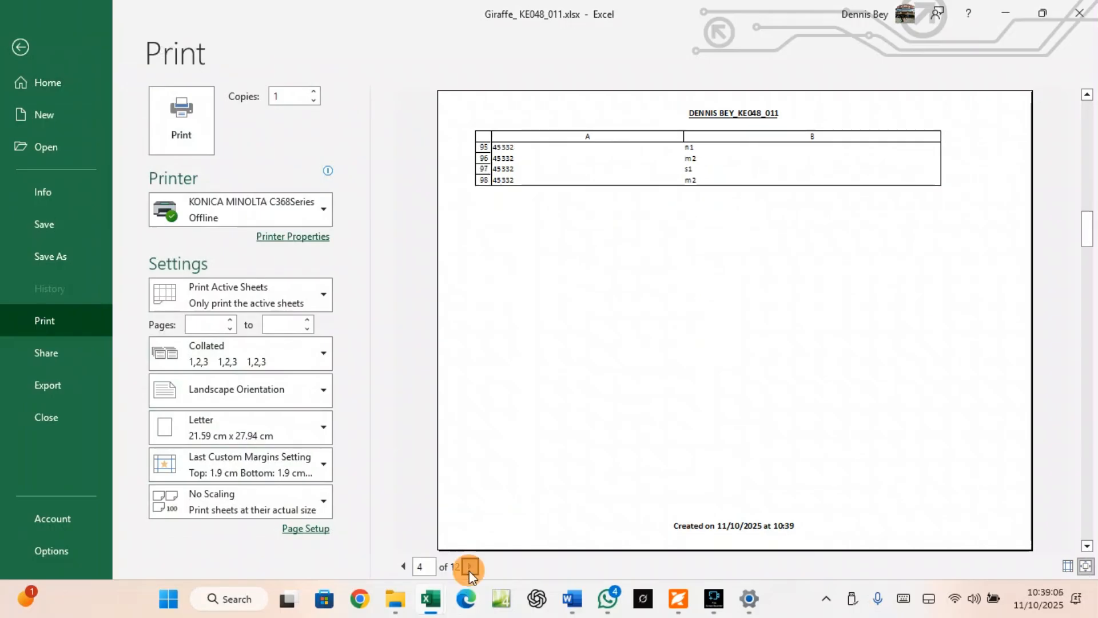
click(469, 567)
click(470, 567)
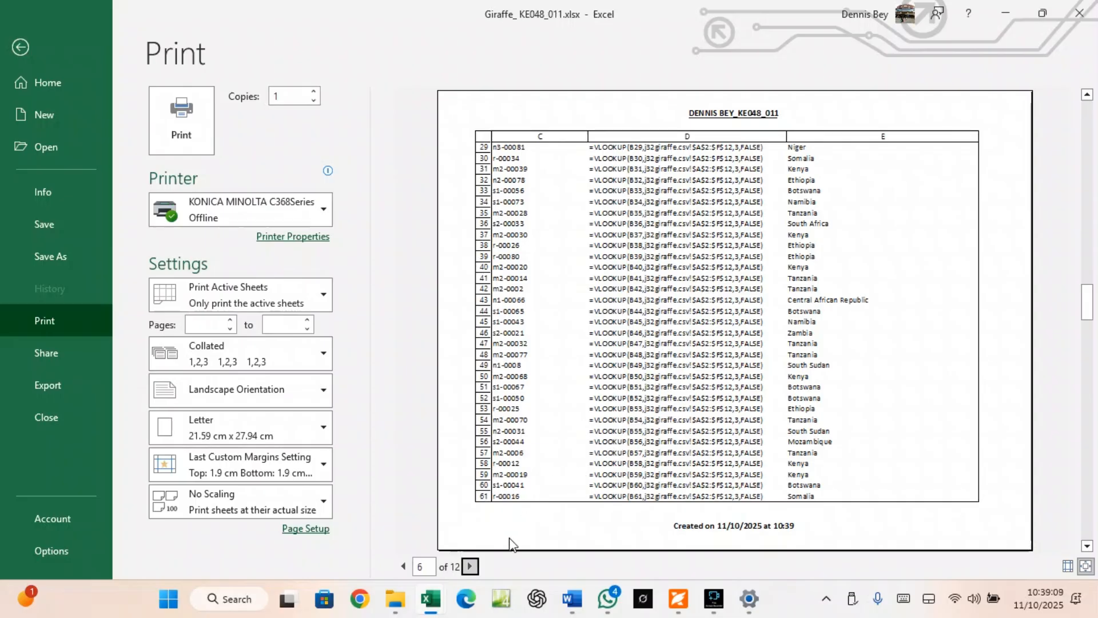
click(470, 566)
click(470, 566)
click(470, 567)
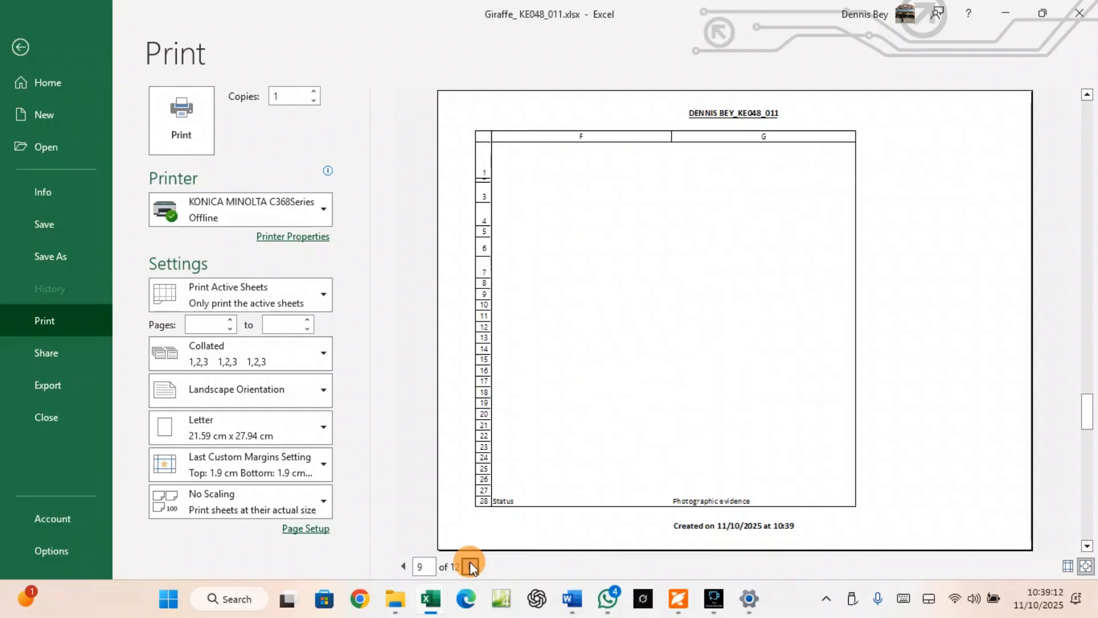
click(469, 566)
click(469, 566)
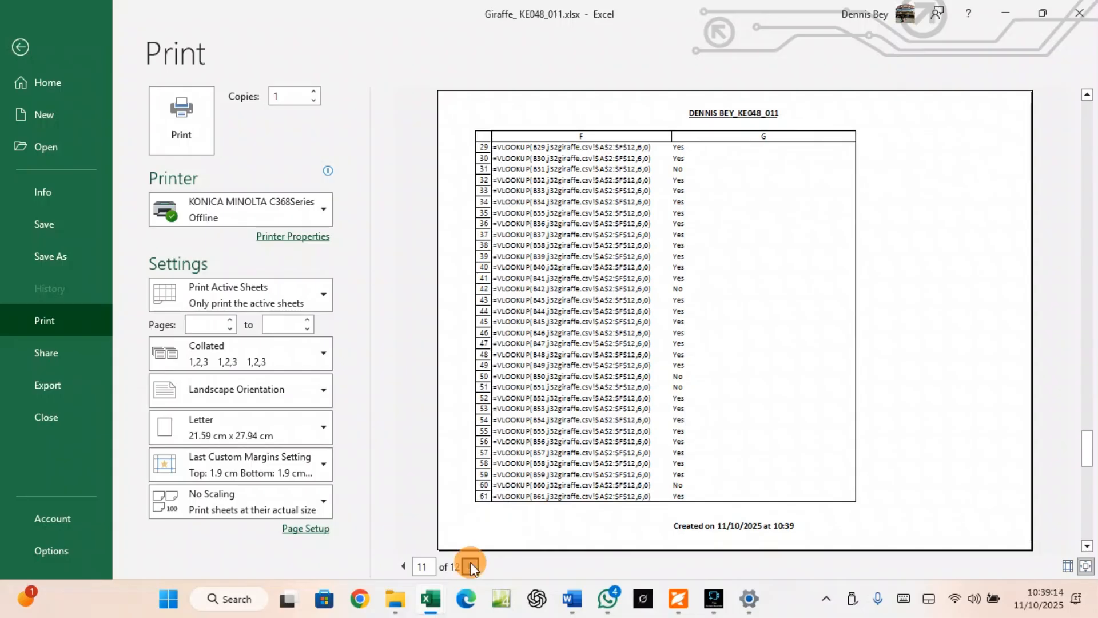
Change the paper size to A4 and switch the sheet back to showing values
click(223, 420)
click(227, 127)
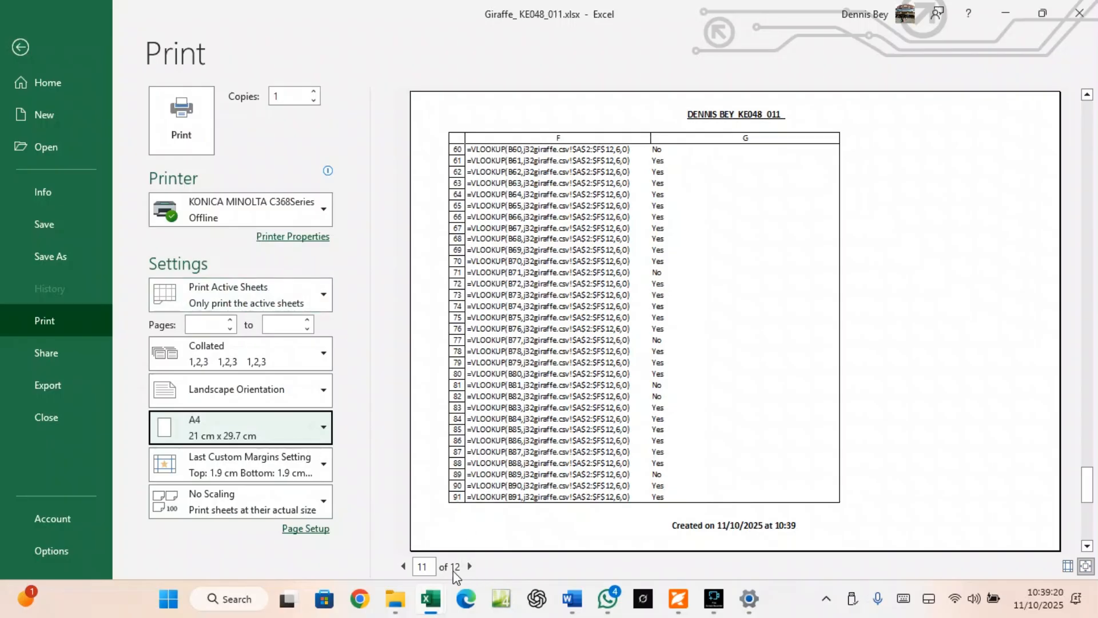
click(21, 49)
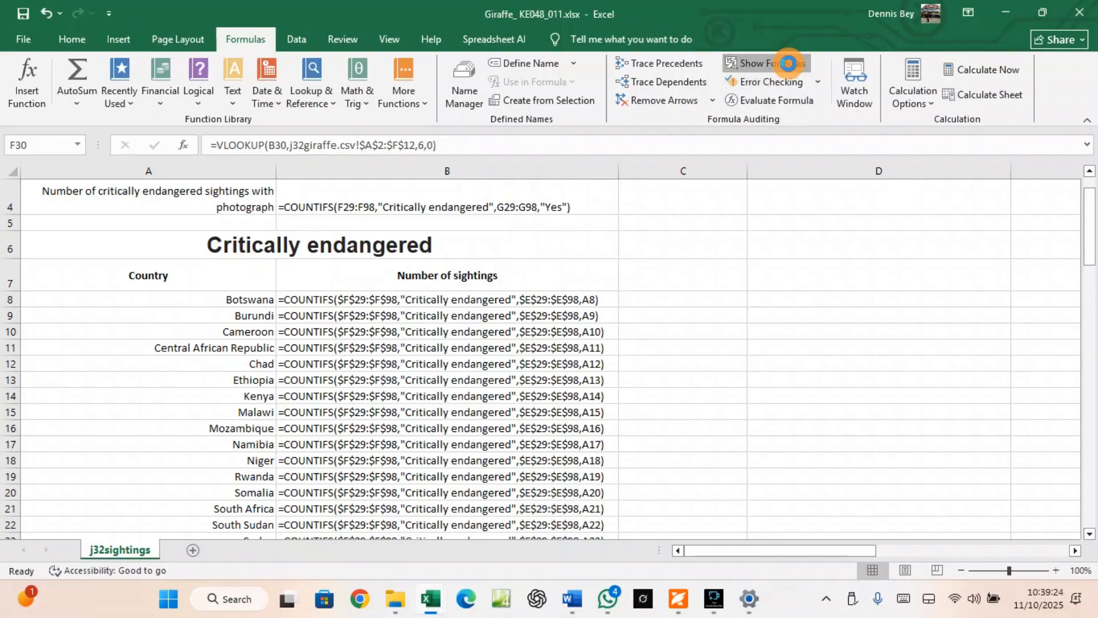
click(788, 67)
Scroll the exam paper down to question 11 on printing sighted rows in portrait
click(679, 599)
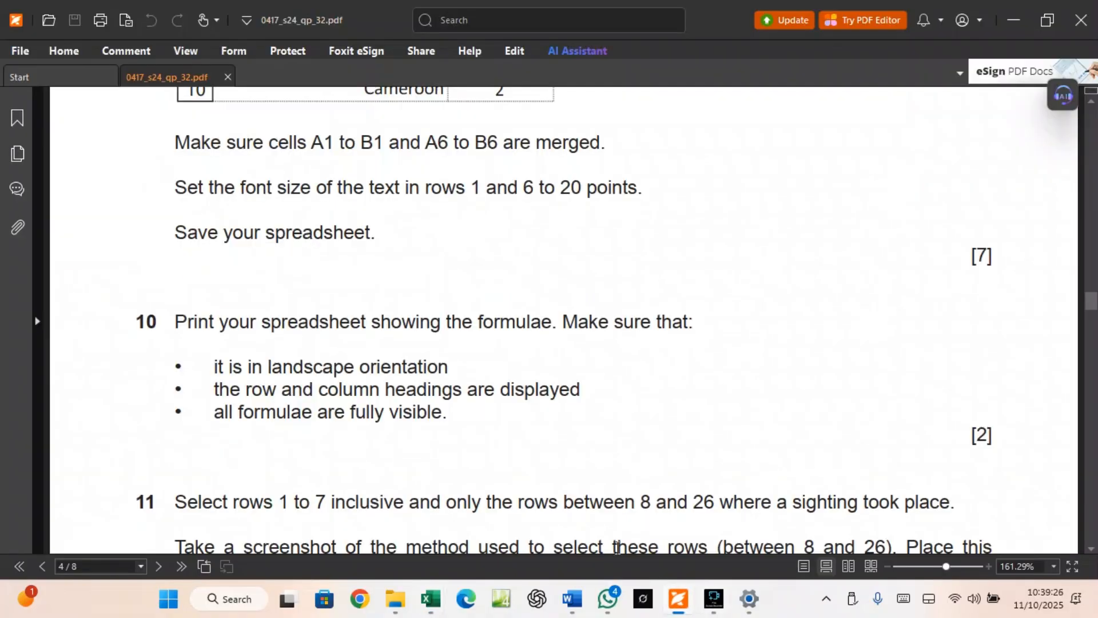
scroll(455, 409, down, 5)
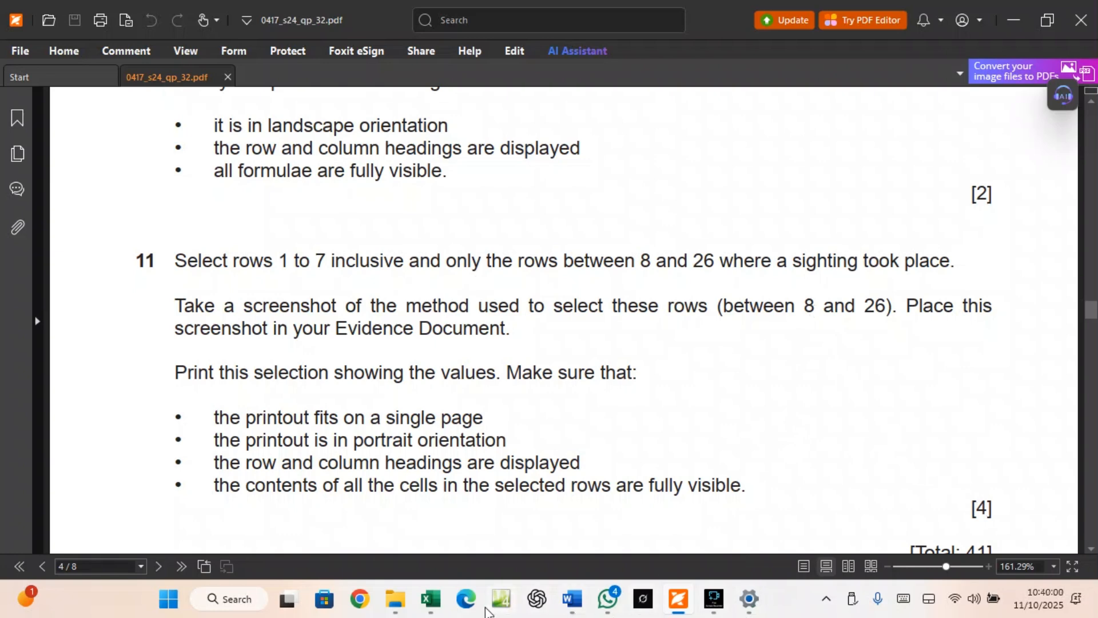
Select the Country and Number of sightings table A7:B26 and turn on filters for its headers
mouse_move(431, 599)
click(465, 548)
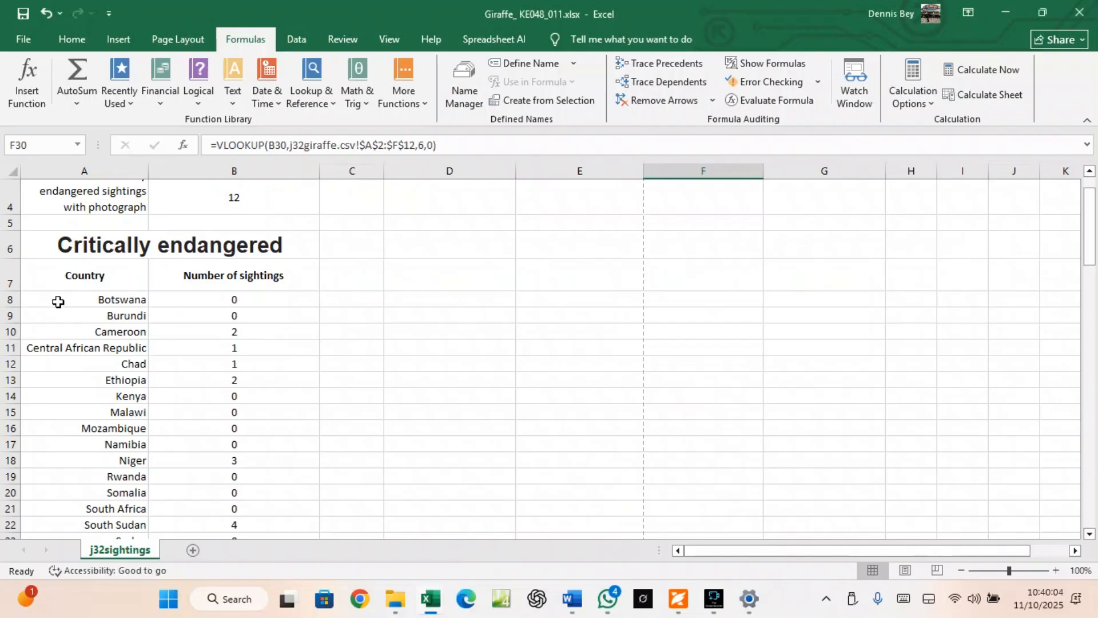
drag(59, 275, 220, 502)
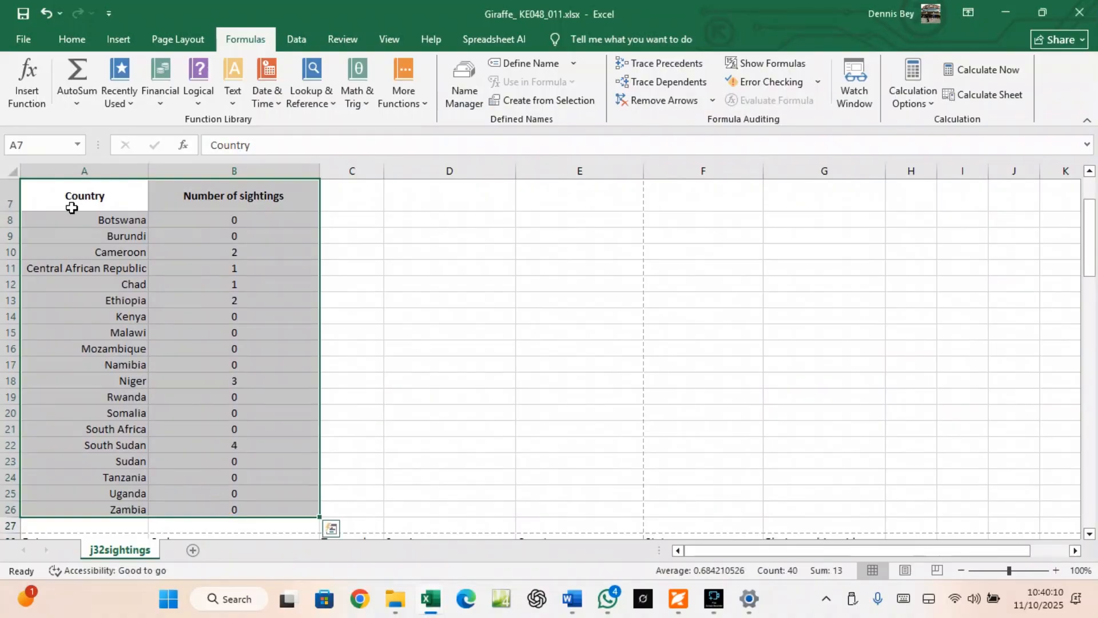
click(71, 40)
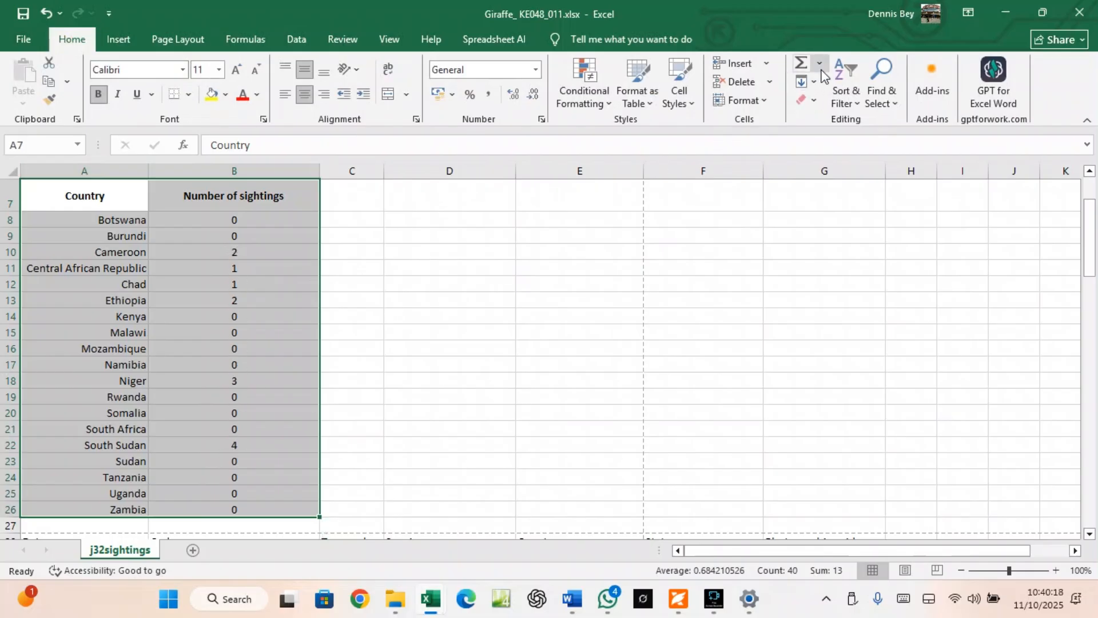
click(853, 101)
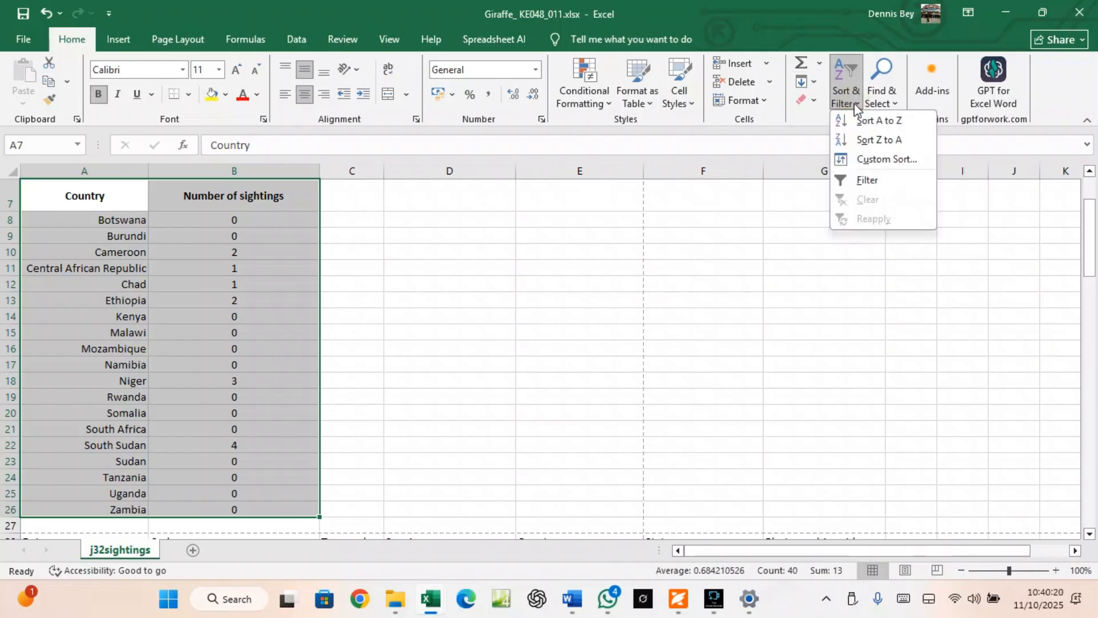
click(876, 181)
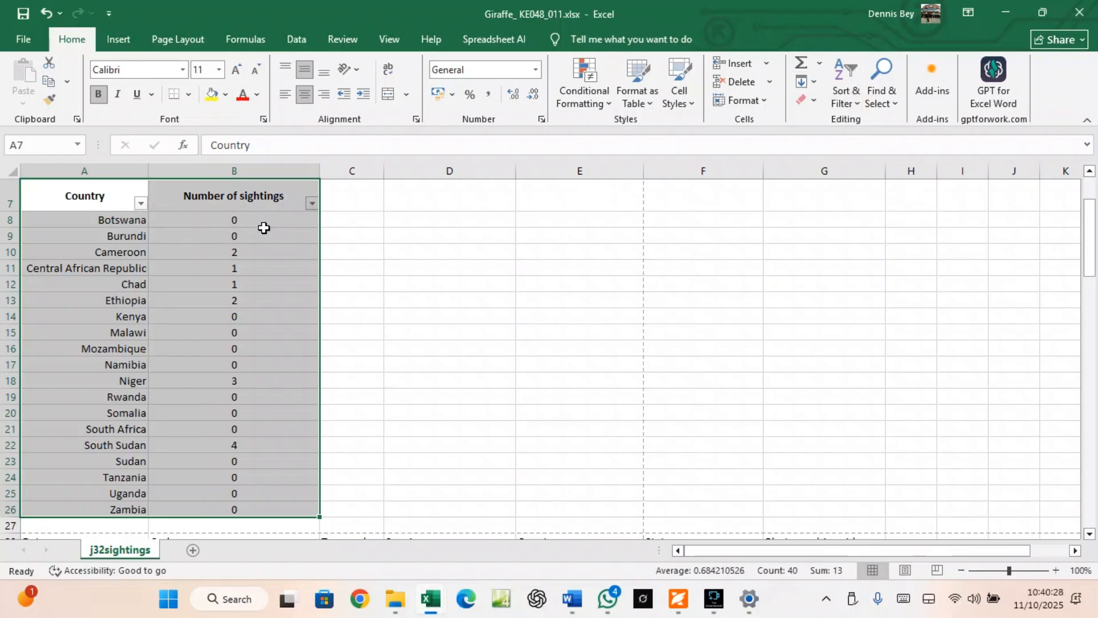
Try a Greater Than 0 filter and a 0-unticked filter on Number of sightings, undoing both
click(312, 205)
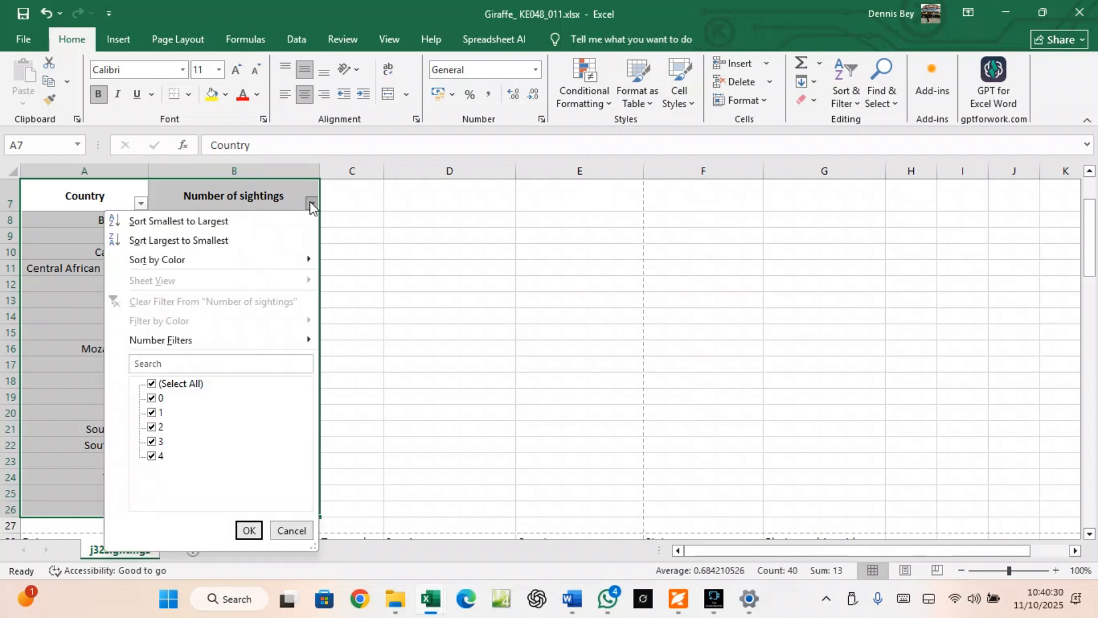
click(174, 339)
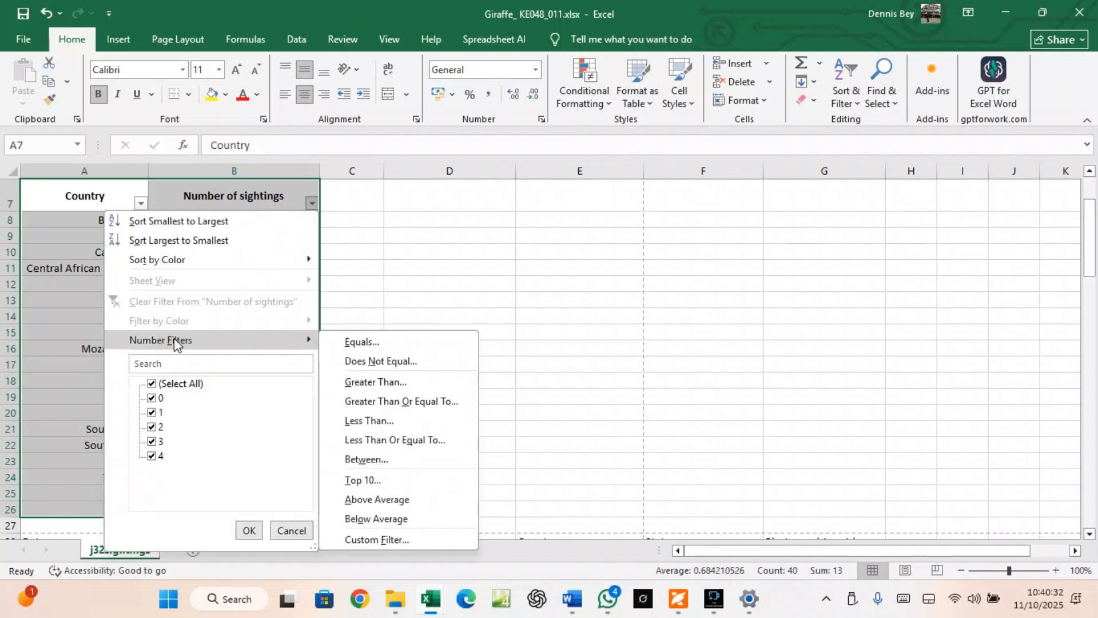
click(368, 383)
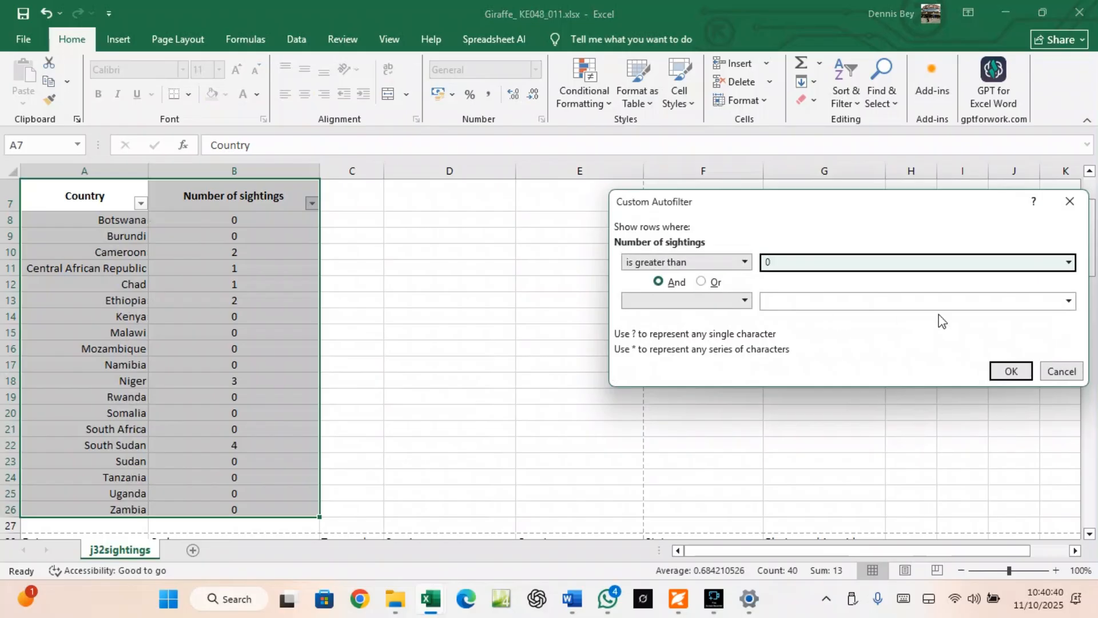
click(1010, 371)
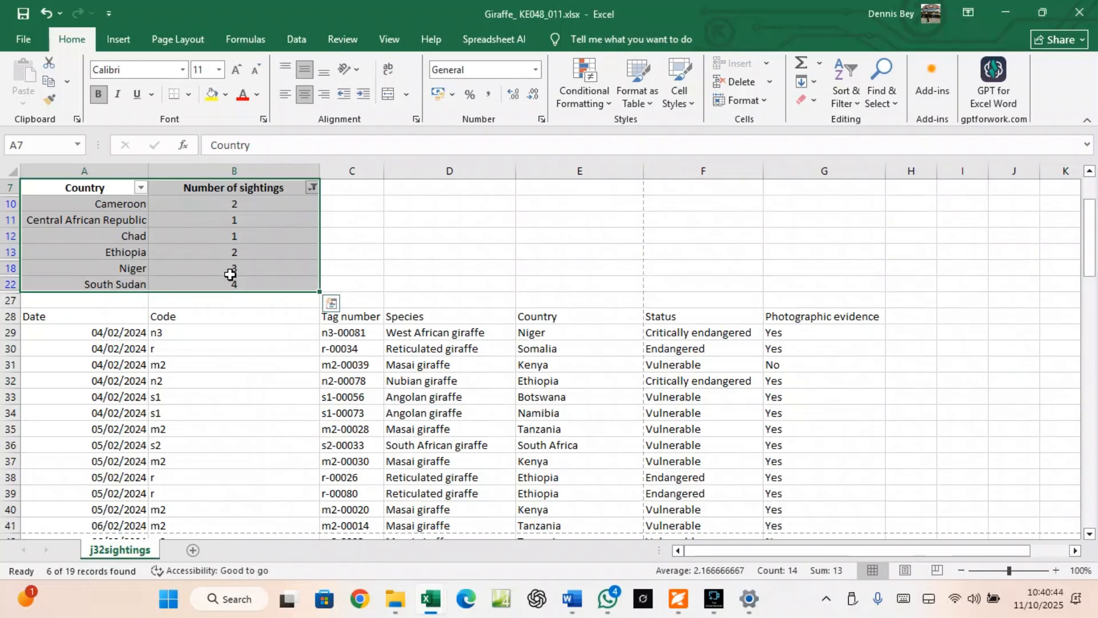
click(46, 13)
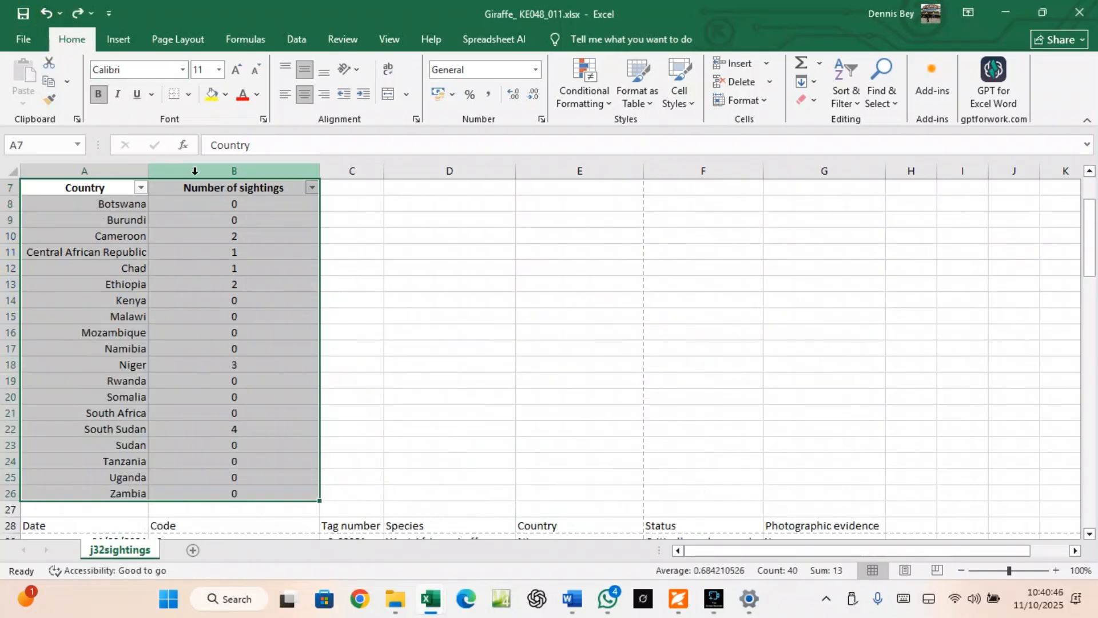
click(312, 188)
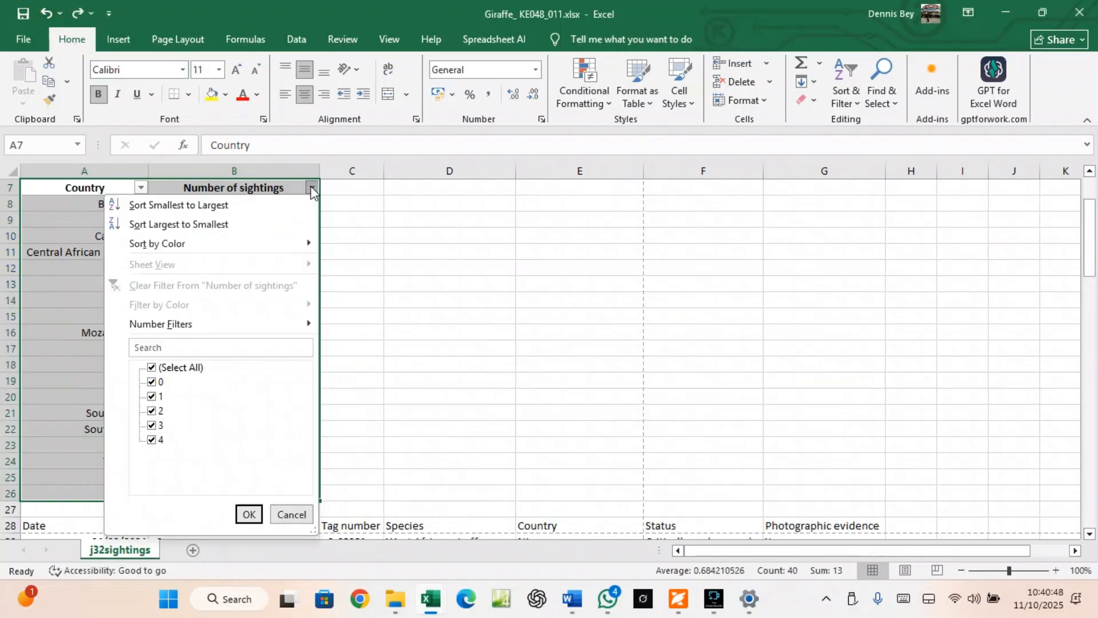
click(152, 382)
click(249, 514)
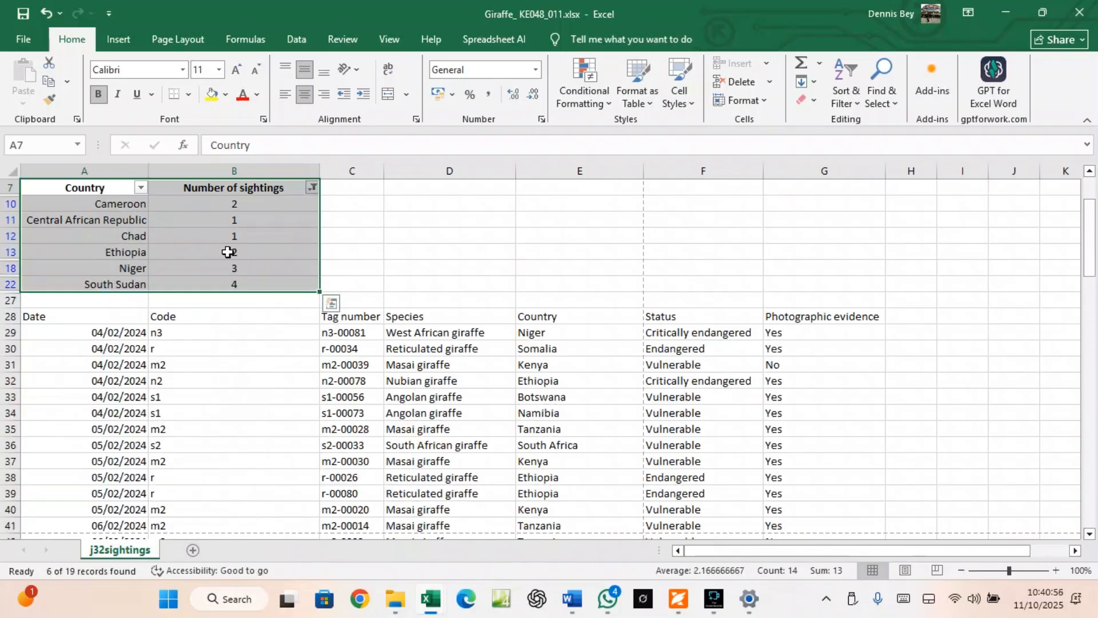
click(46, 12)
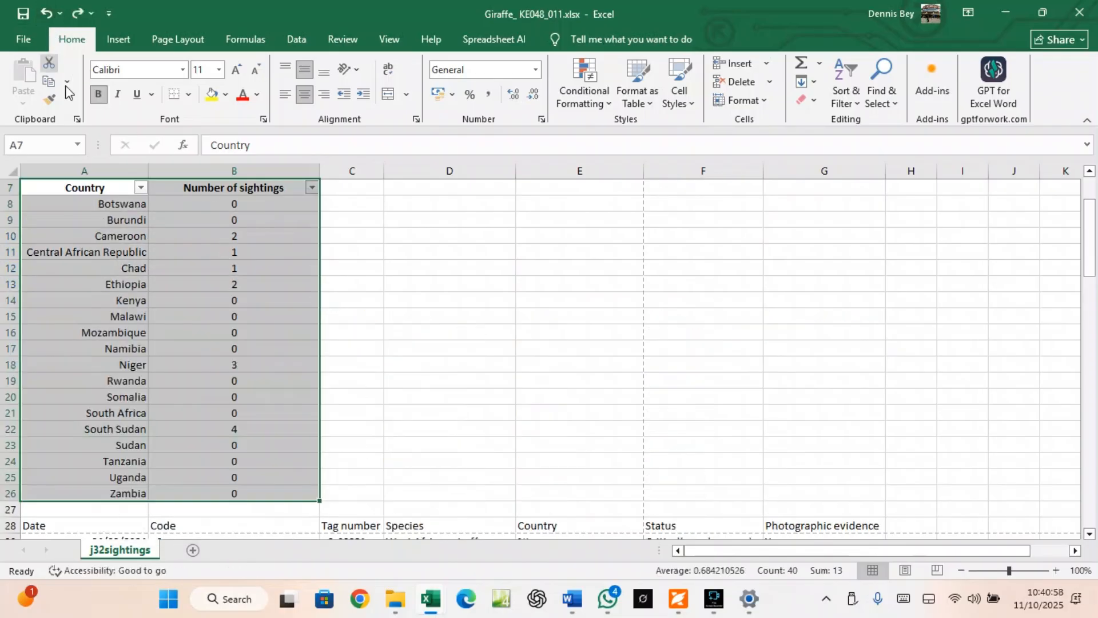
Untick 0 in the Number of sightings filter list and snip the table with its filter choices
click(312, 189)
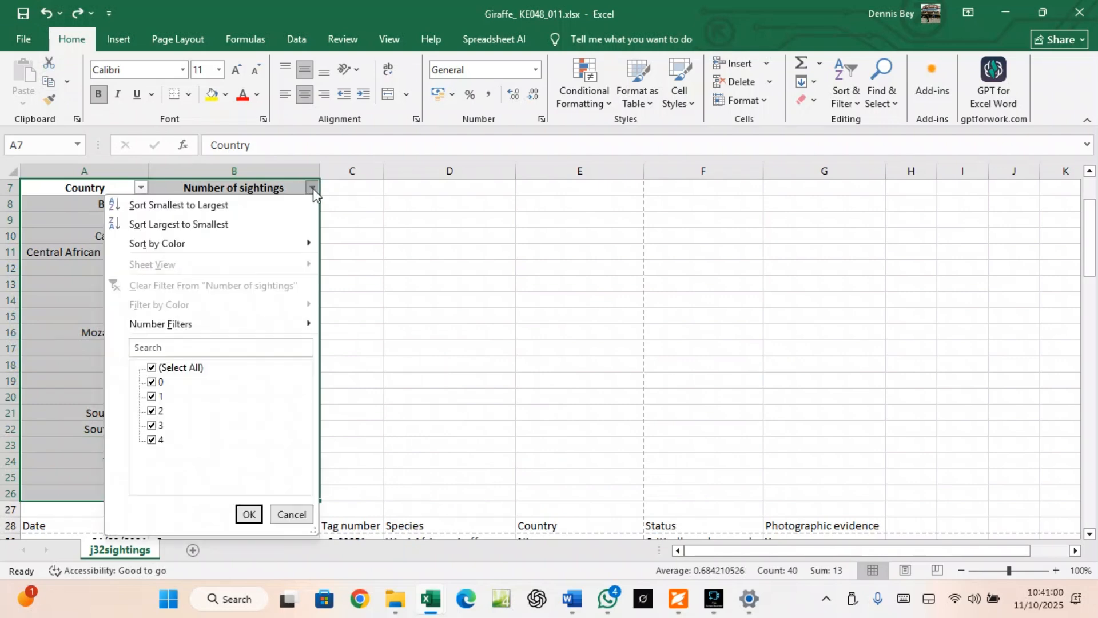
mouse_move(245, 324)
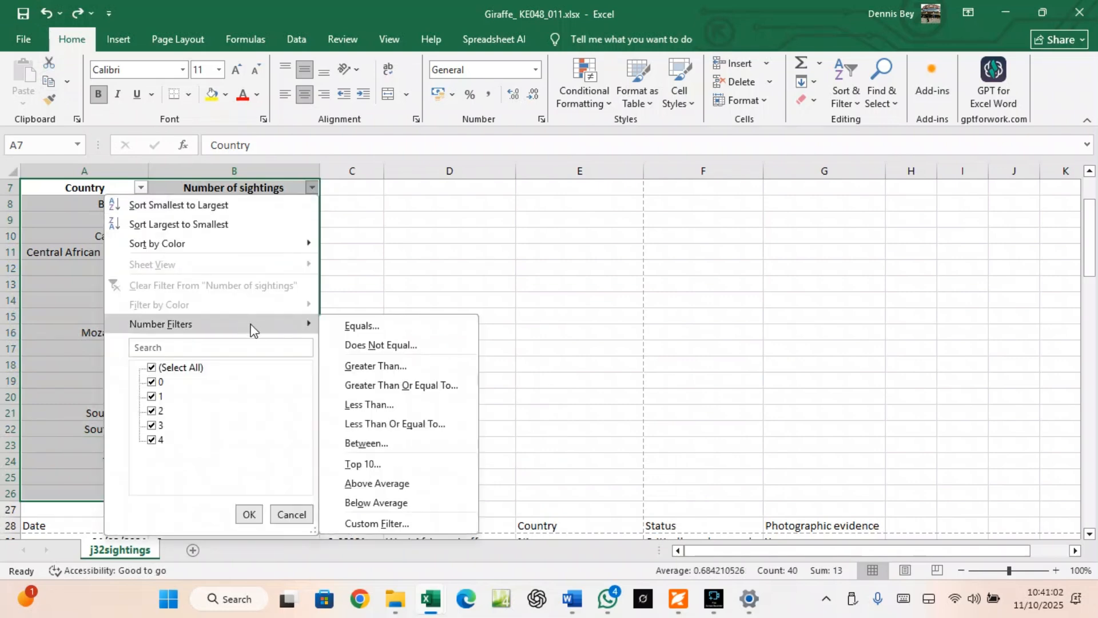
click(152, 382)
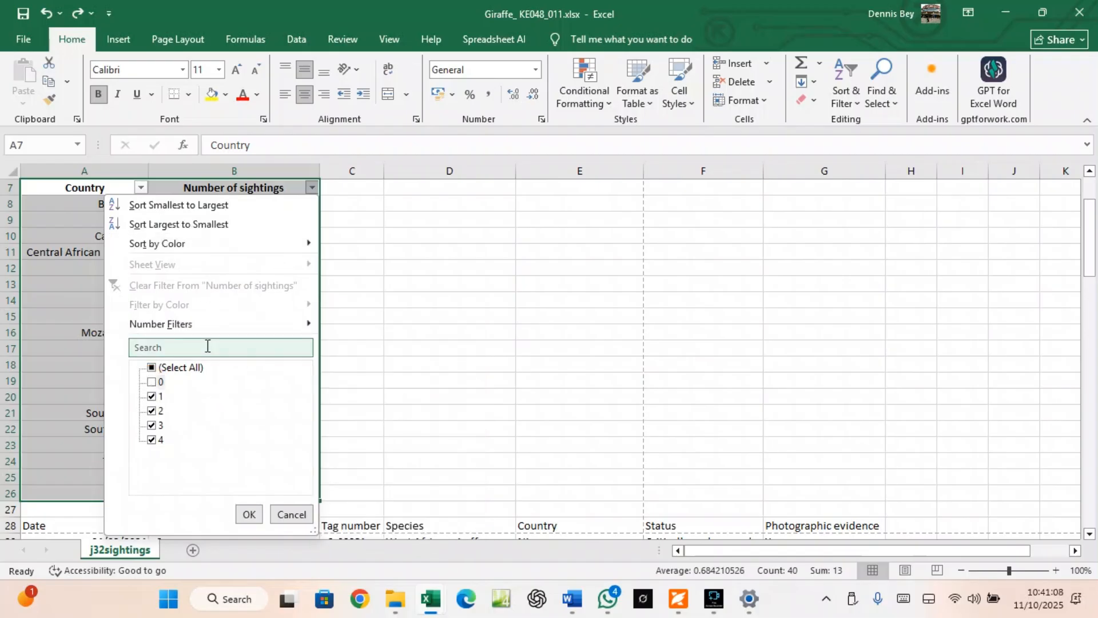
key(super+shift+s)
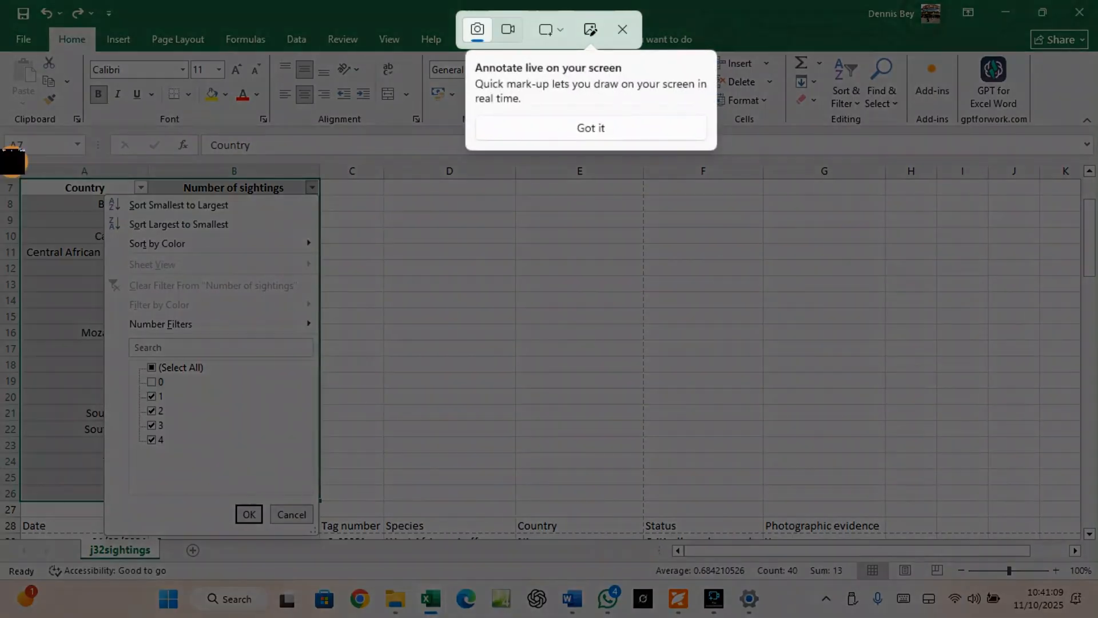
drag(12, 162, 332, 539)
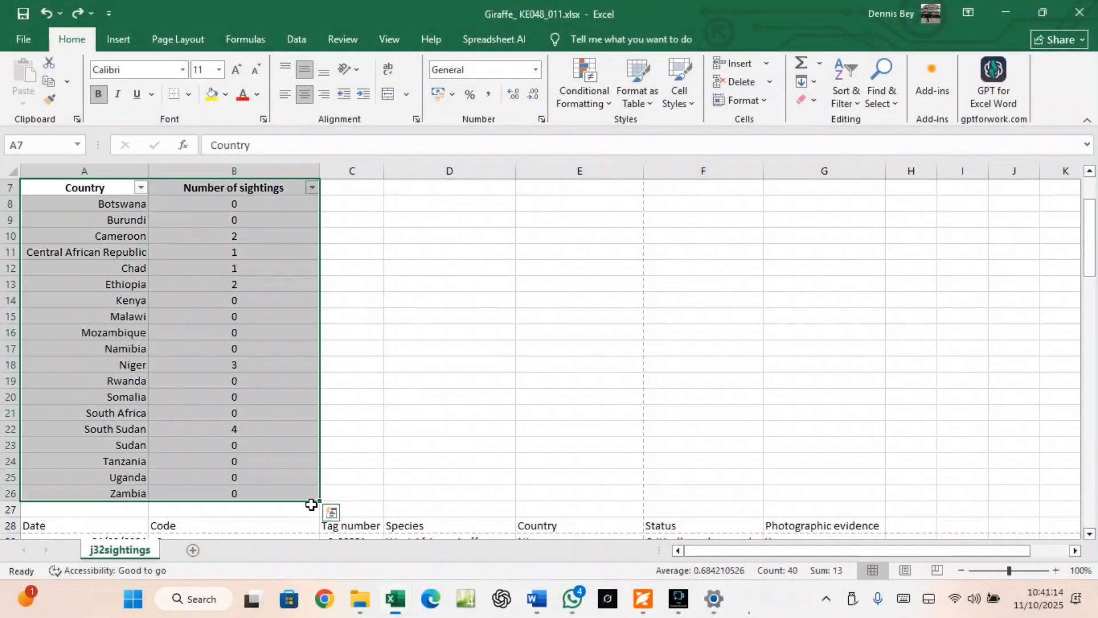
Add an 'Evidence 11' heading in the Word document and paste the filter screenshot beneath it
click(566, 600)
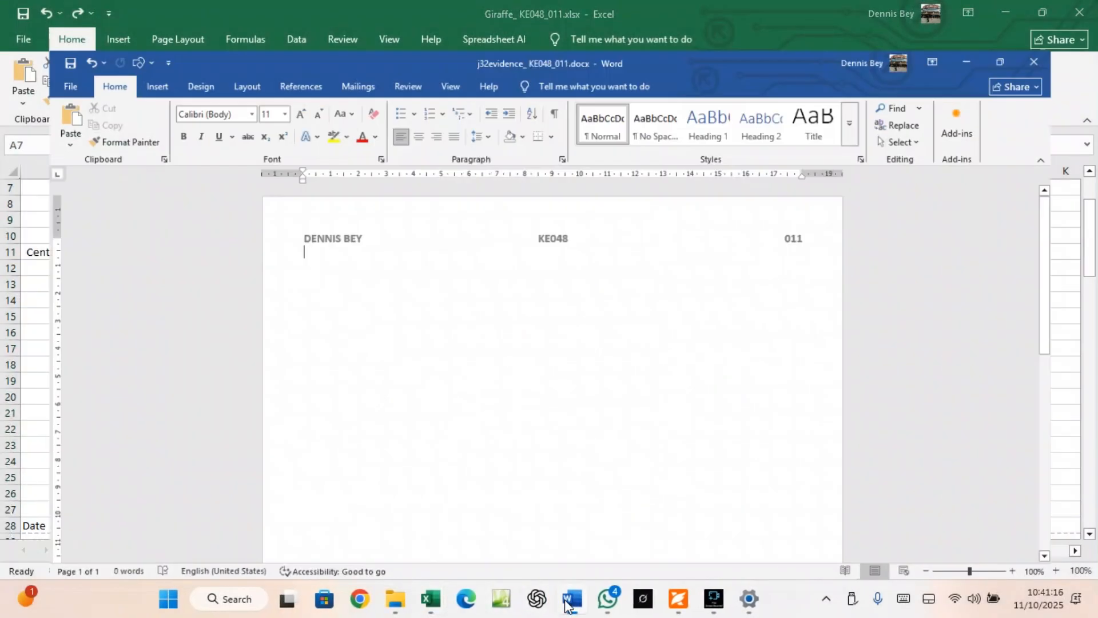
key(Return)
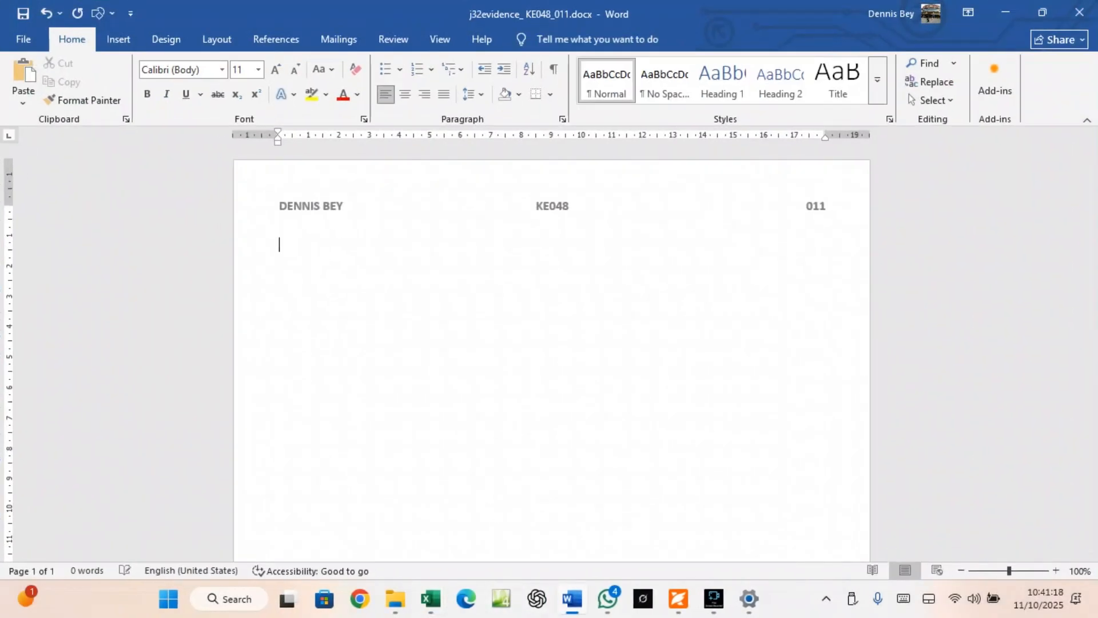
text(Evidence)
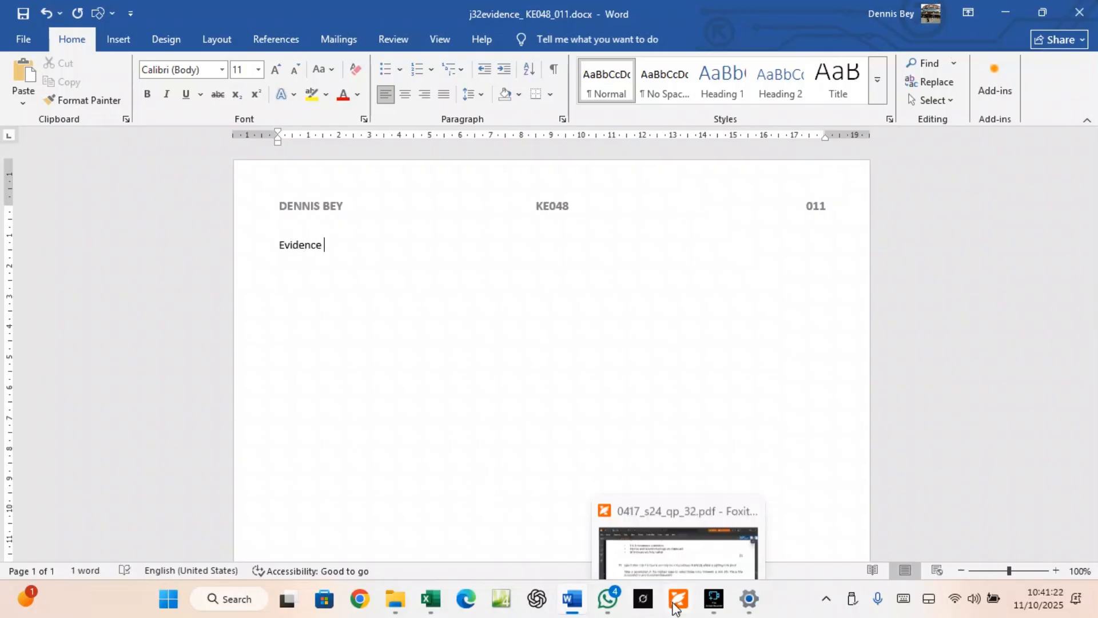
click(678, 599)
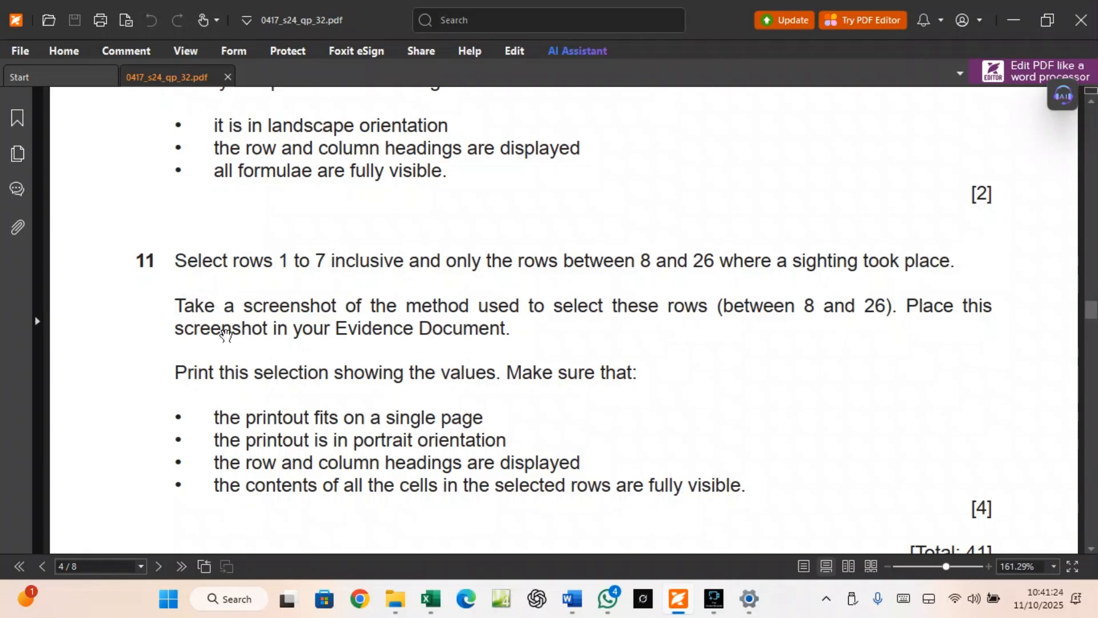
click(575, 599)
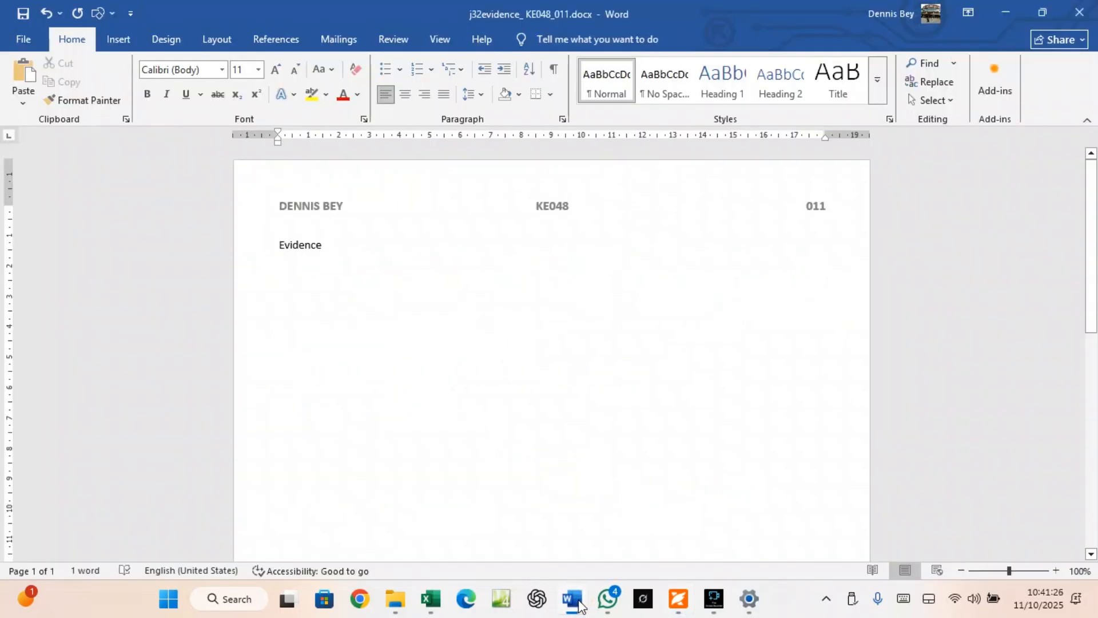
key(Return)
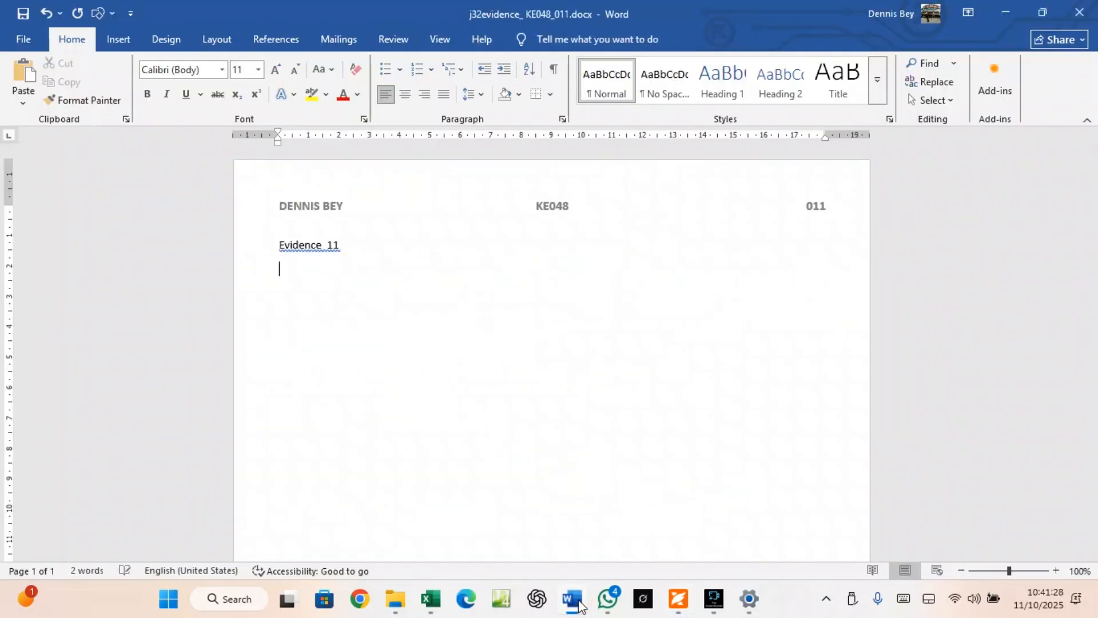
key(ctrl+v)
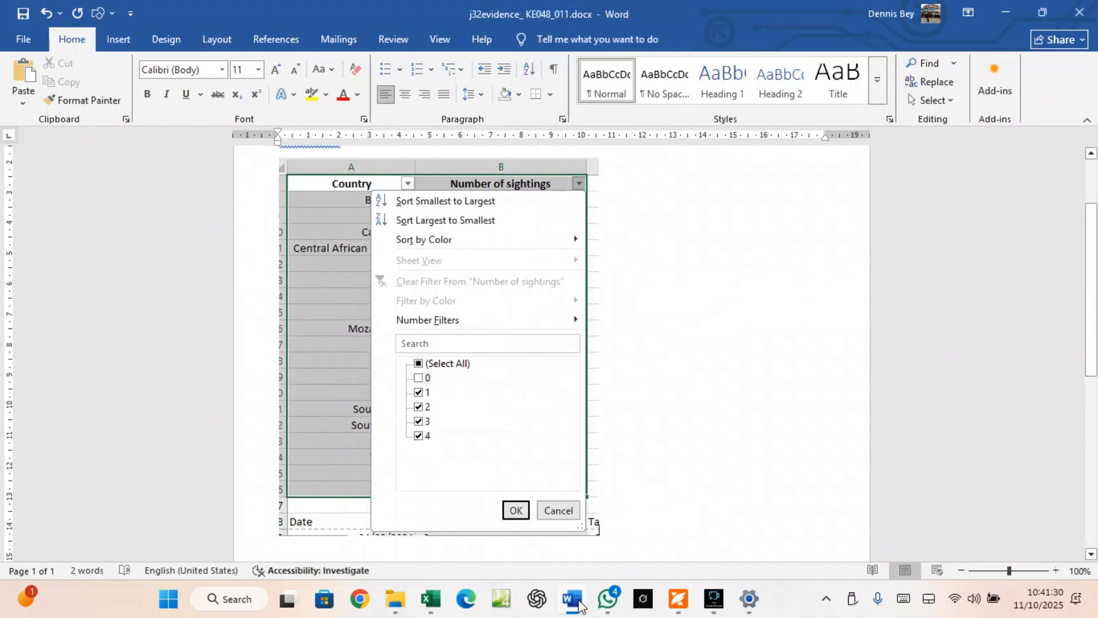
key(Return)
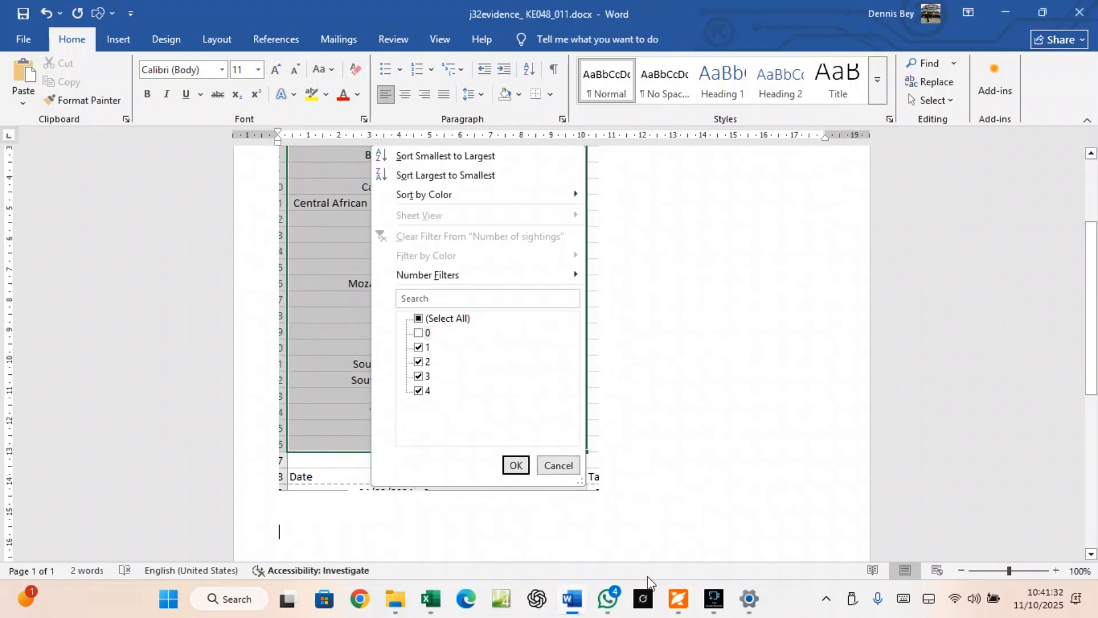
click(678, 598)
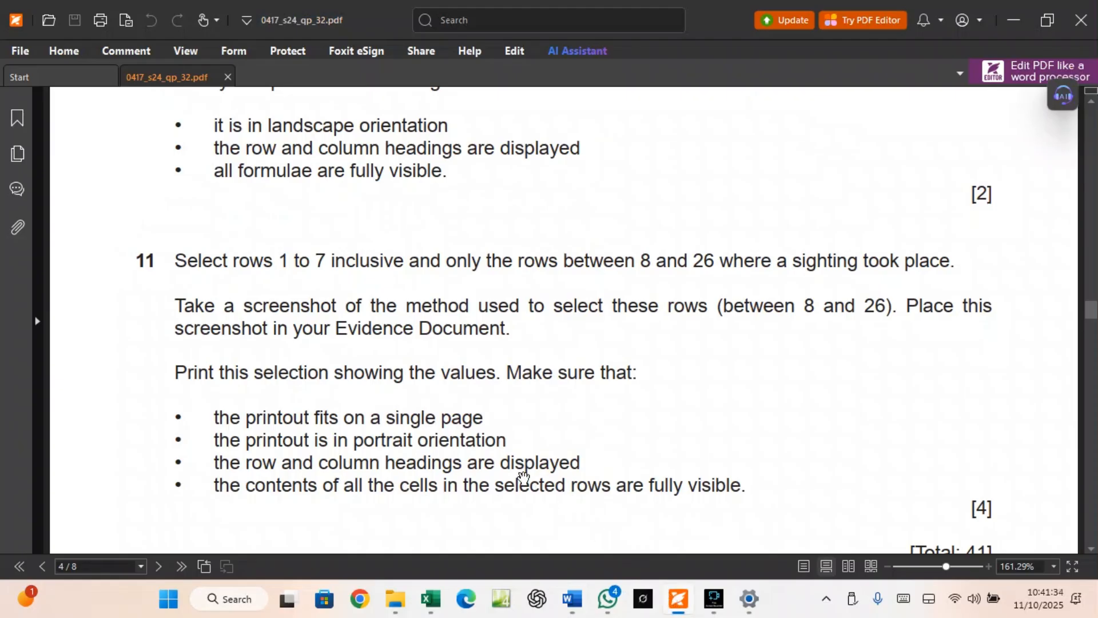
Filter Number of sightings to greater than 0 and place the Custom AutoFilter dialog beside the table
mouse_move(440, 605)
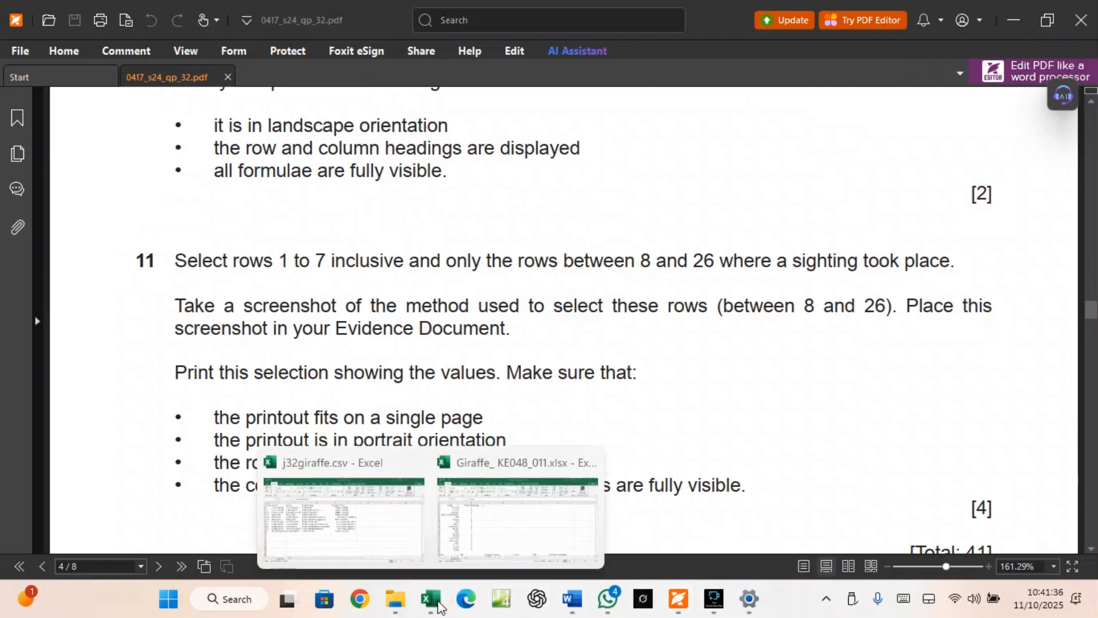
click(479, 532)
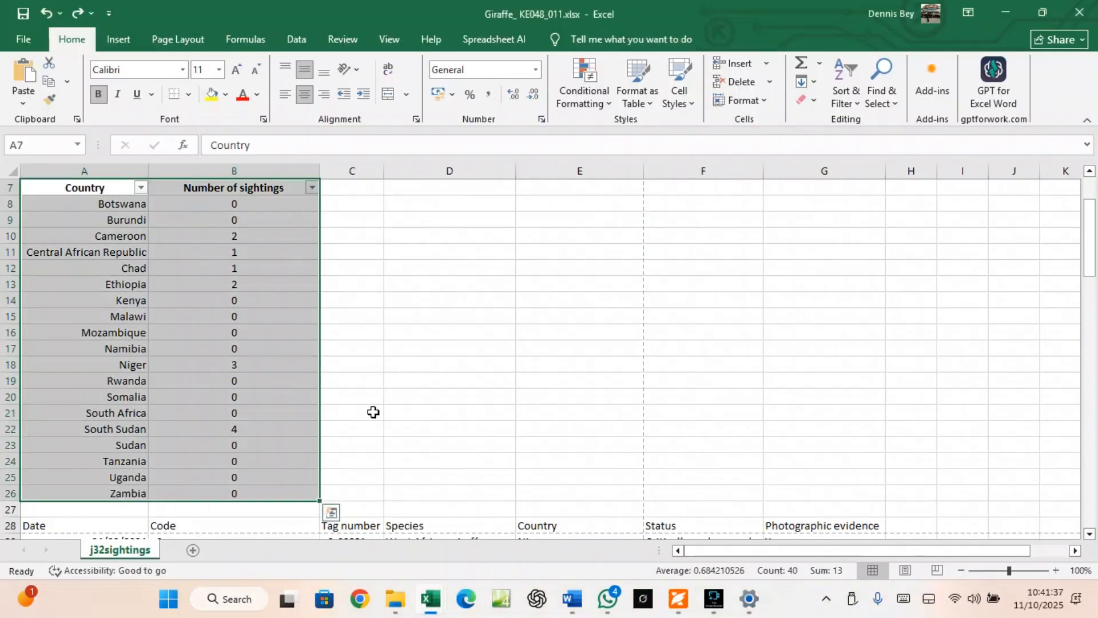
click(311, 188)
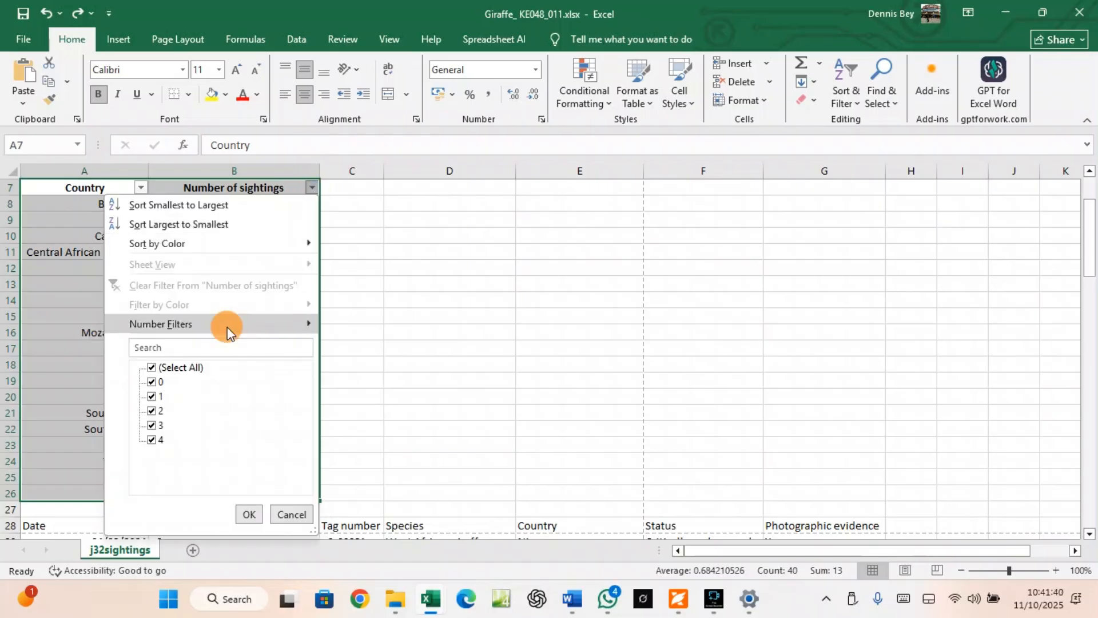
mouse_move(228, 326)
click(358, 366)
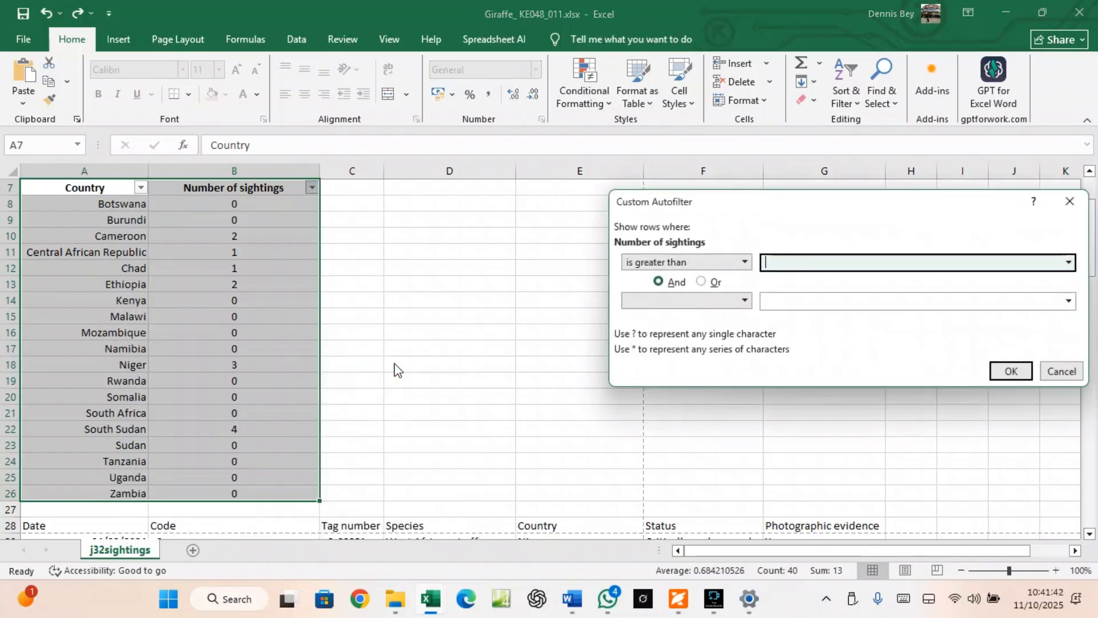
text(0)
drag(758, 202, 487, 221)
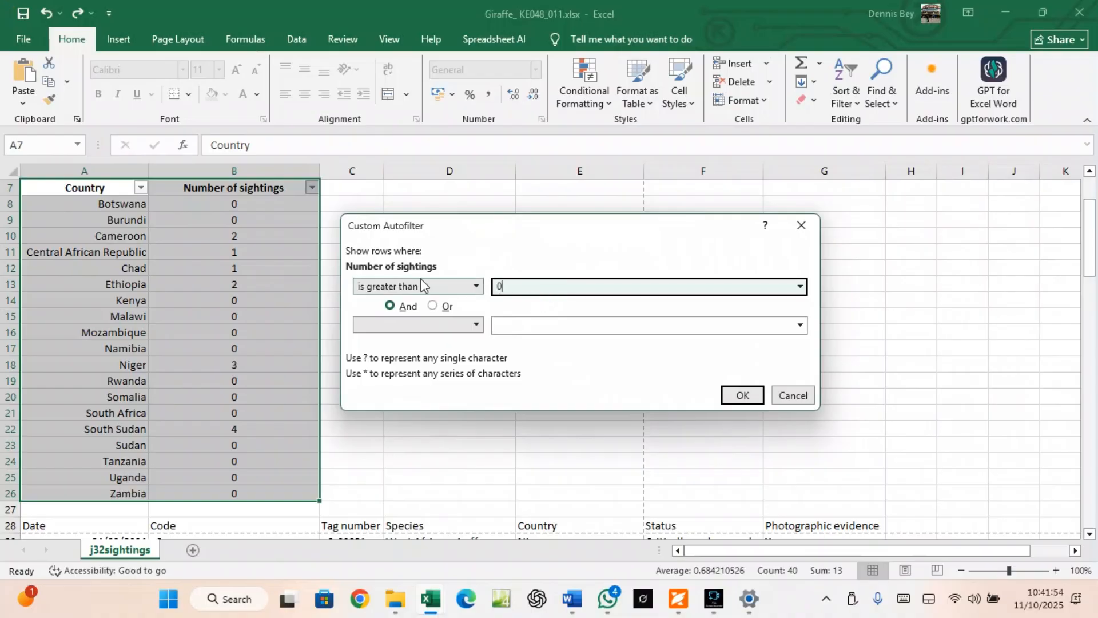
Snip a screenshot of the table together with the greater-than-0 filter dialog
key(super+shift+s)
drag(72, 179, 854, 473)
click(573, 600)
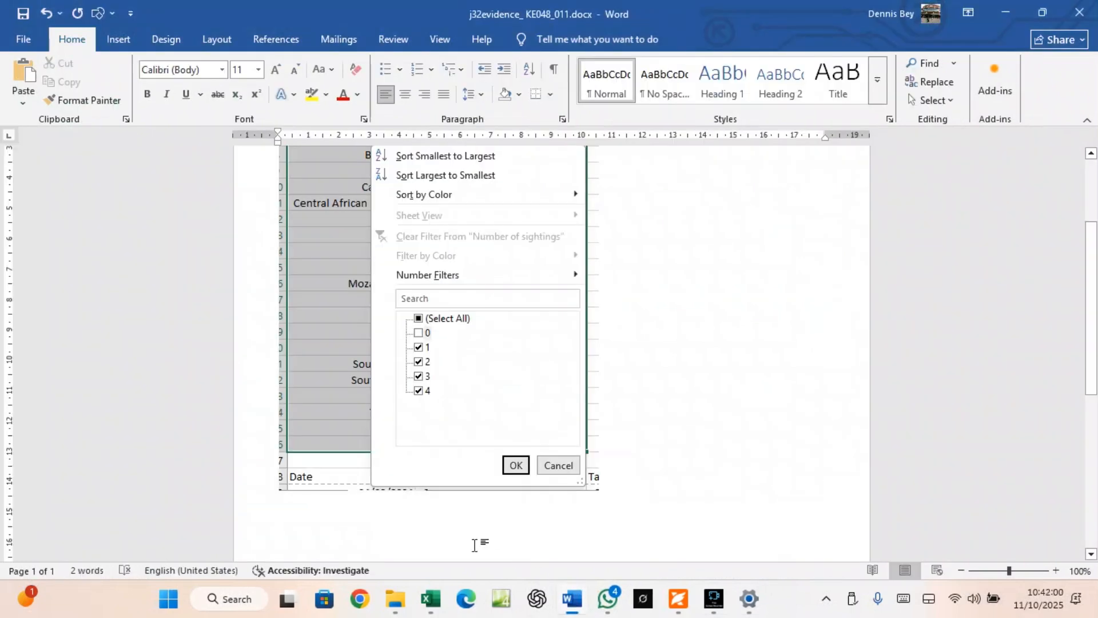
Paste the filter screenshot into the evidence document and add a blank line after it
key(ctrl+v)
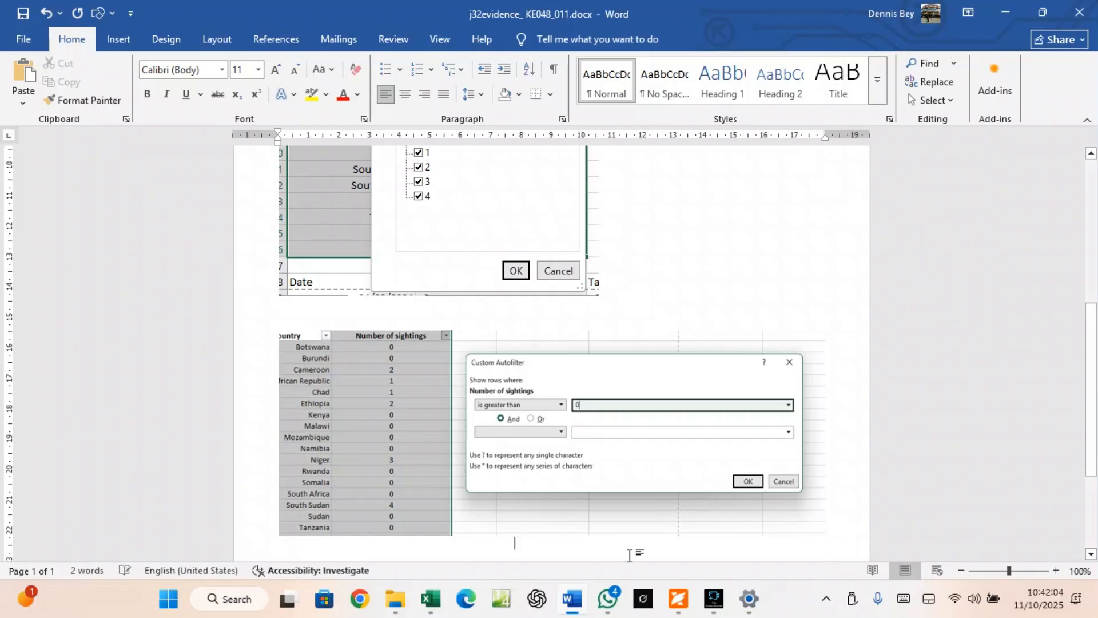
key(Return)
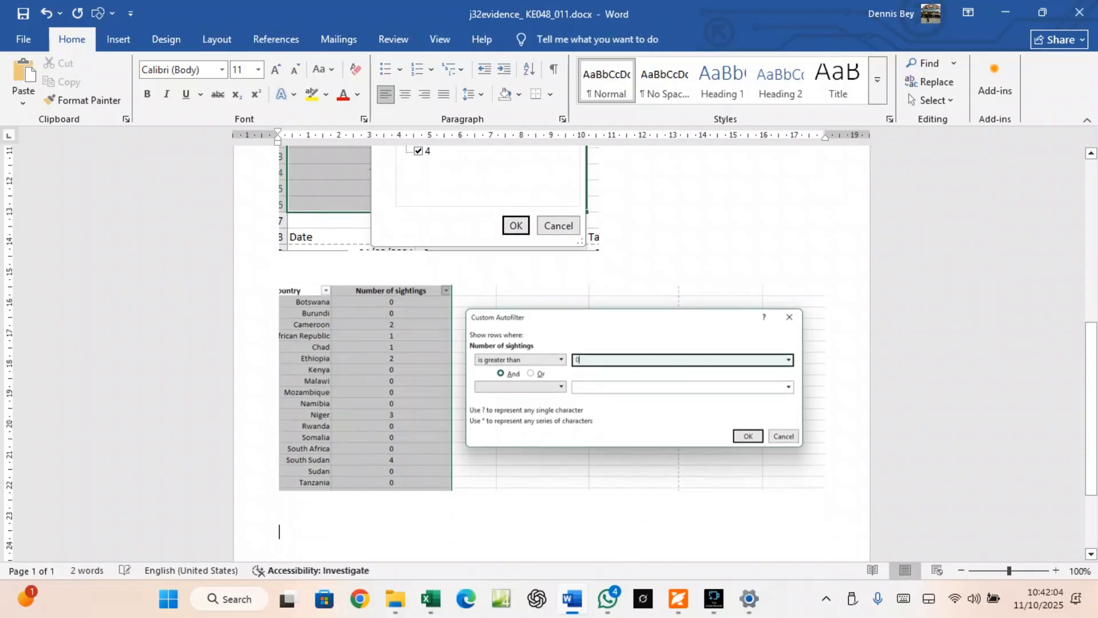
click(678, 598)
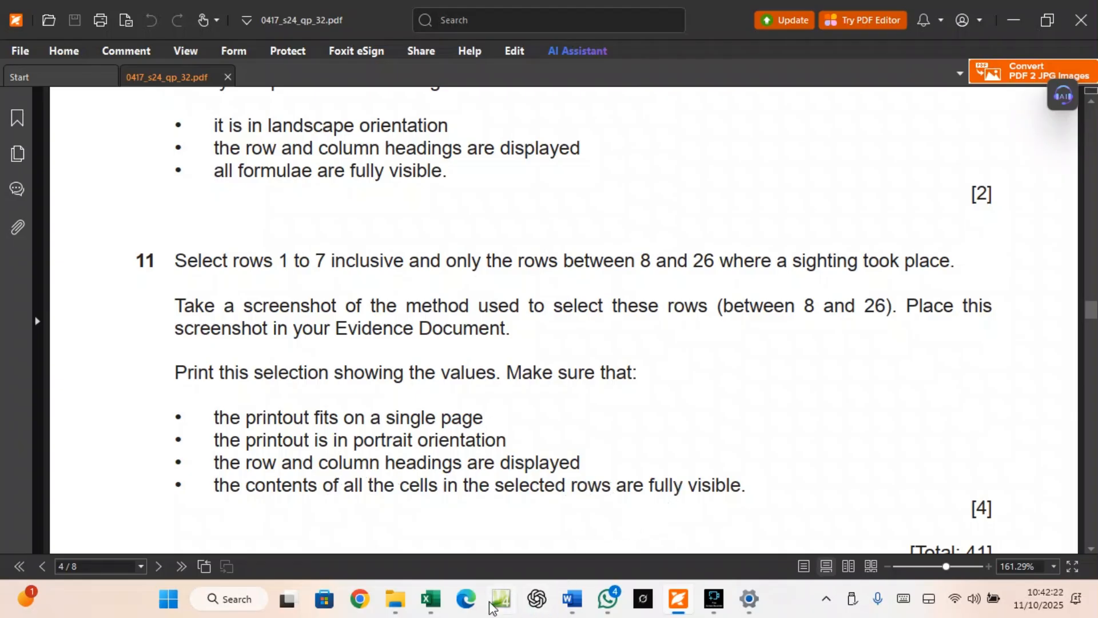
click(436, 599)
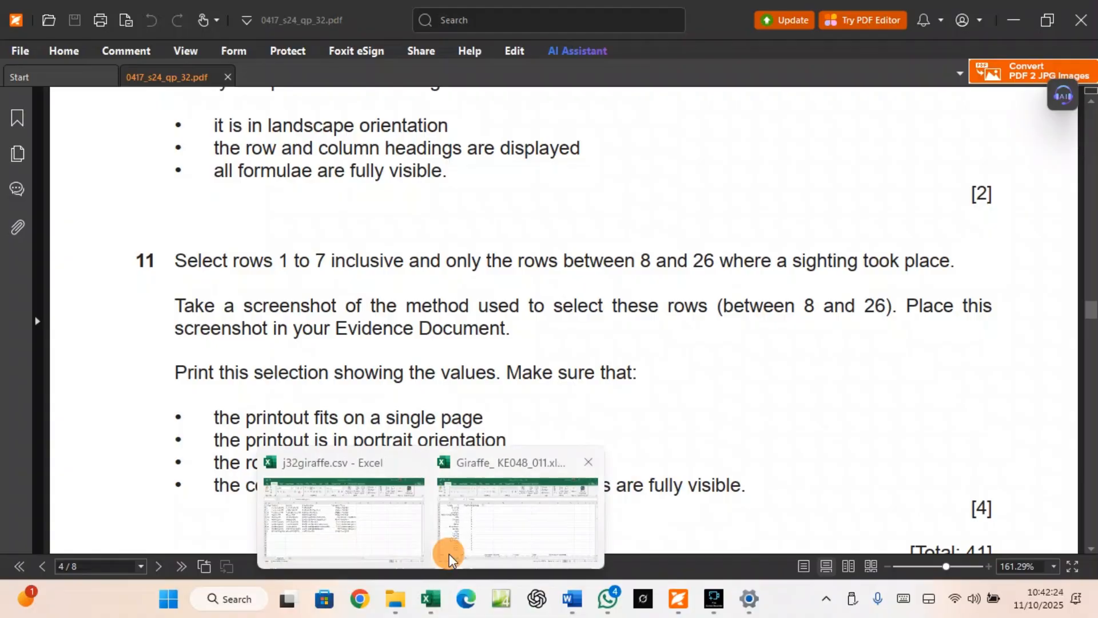
click(449, 553)
click(736, 396)
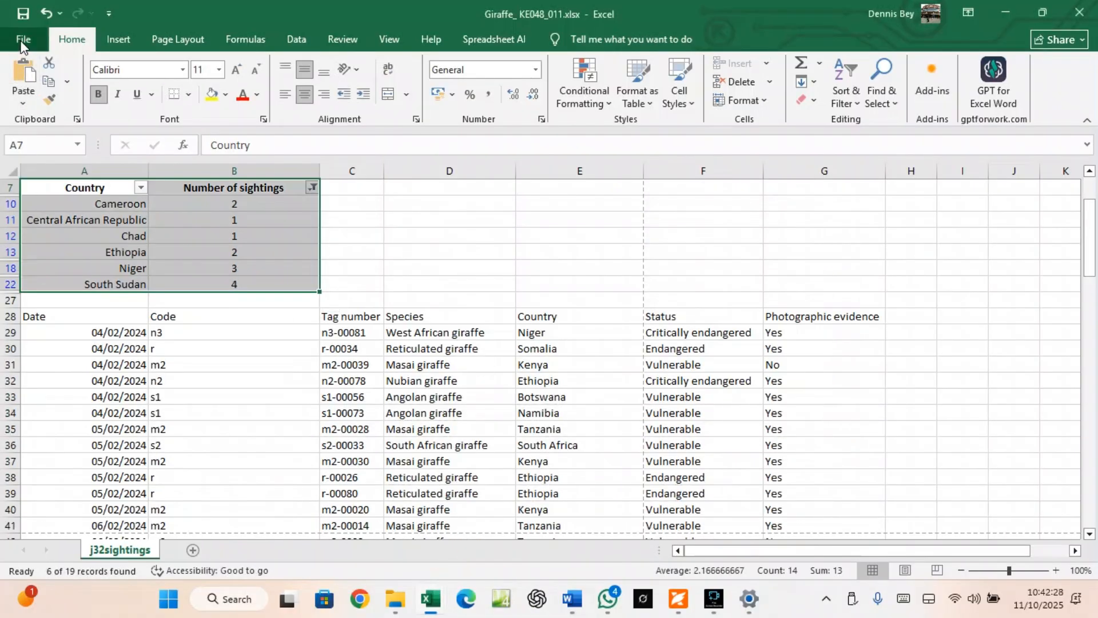
click(678, 608)
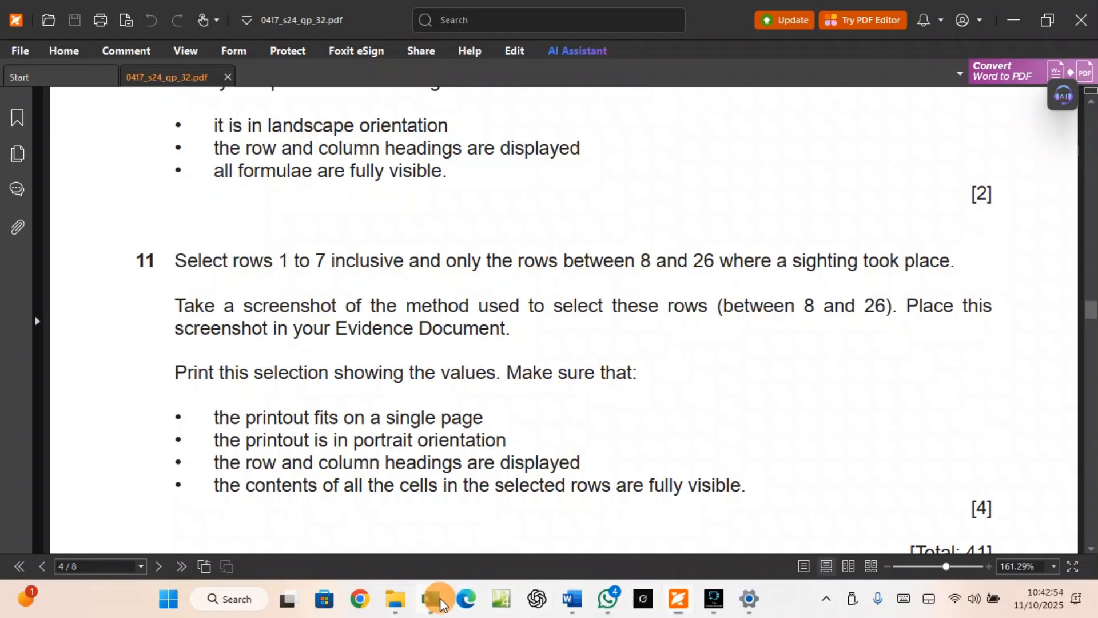
mouse_move(431, 599)
click(465, 527)
scroll(157, 404, up, 3)
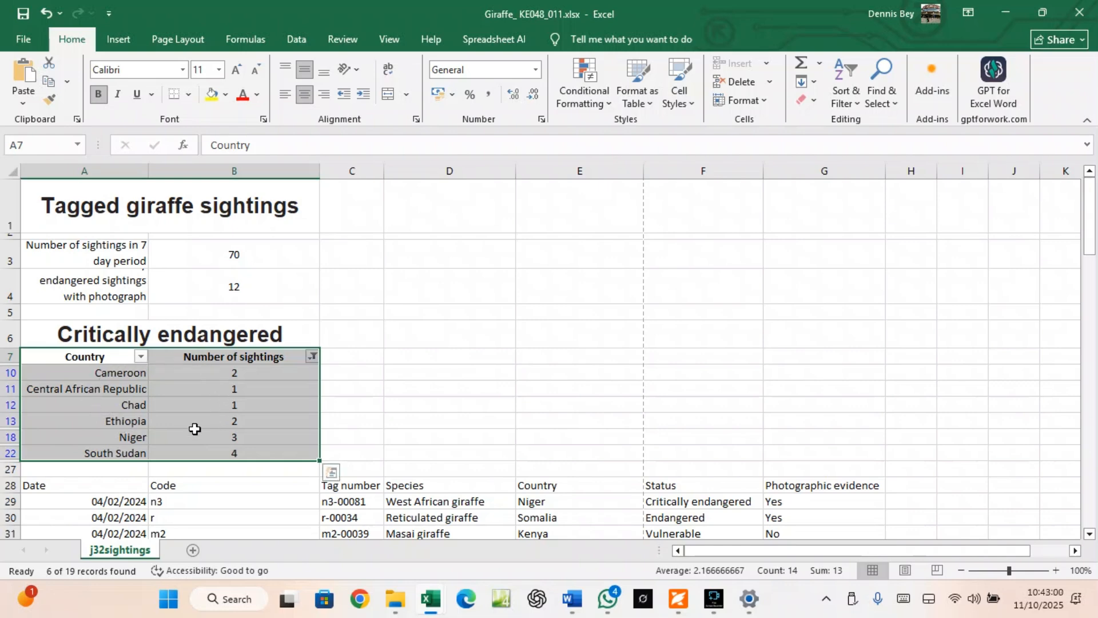
In the print settings, set the print range to Print Selection for the filtered table
click(16, 39)
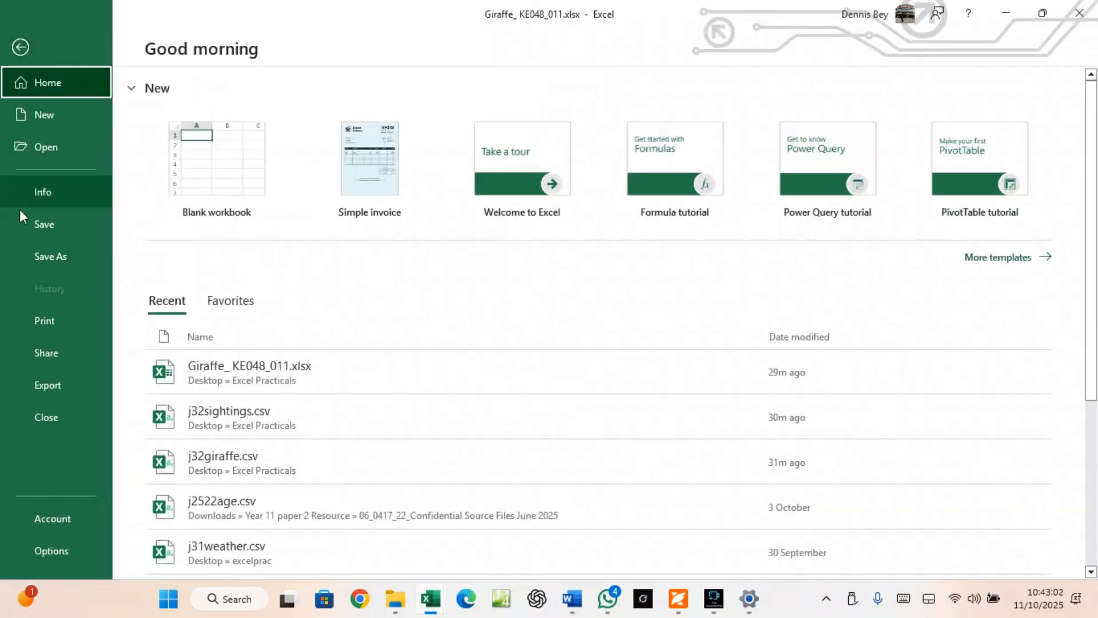
click(43, 320)
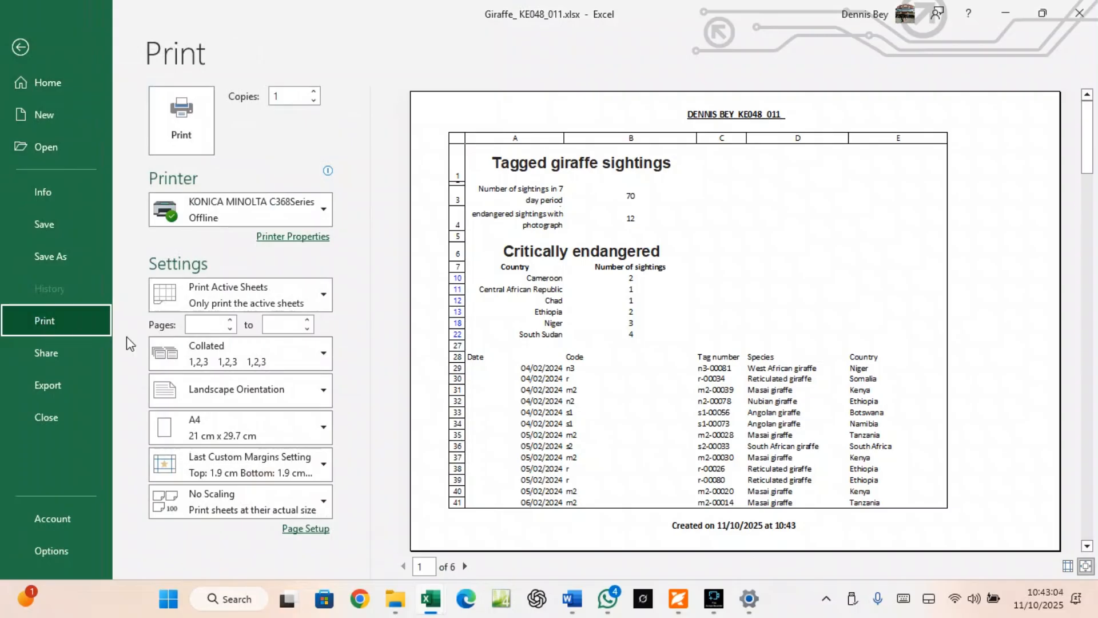
click(240, 294)
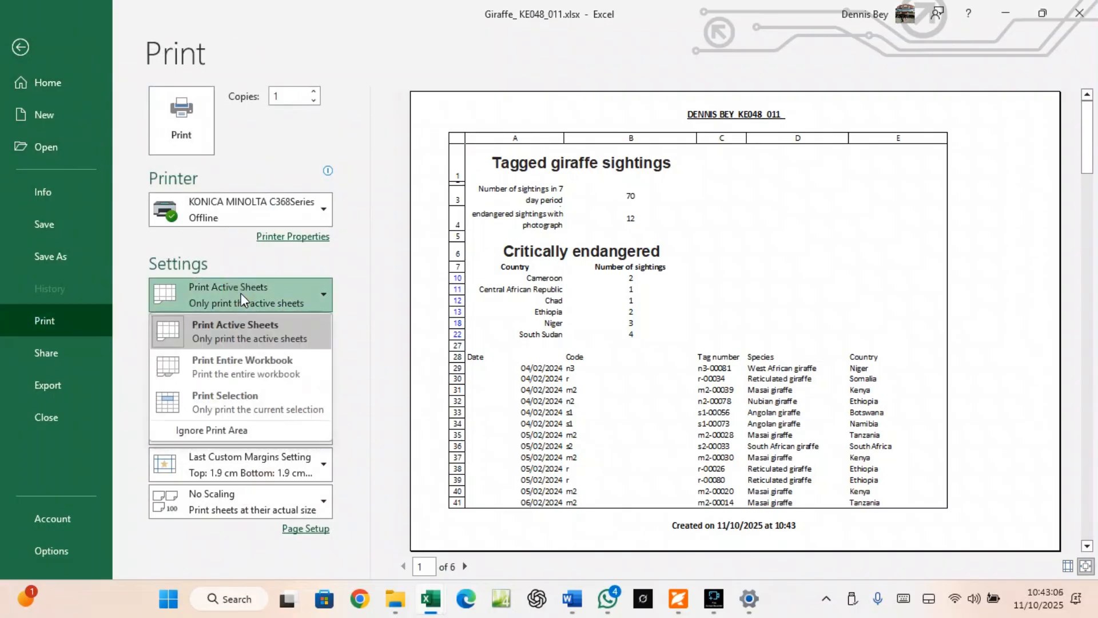
click(239, 405)
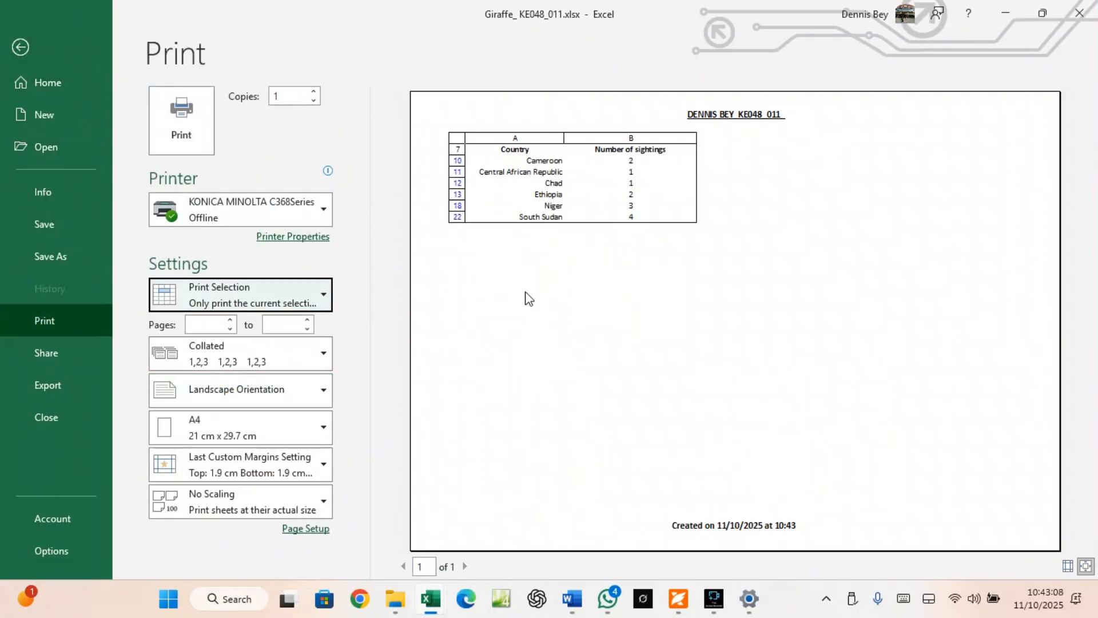
Recheck question 11's print rules, then change the orientation to Portrait and return to the sheet
click(679, 598)
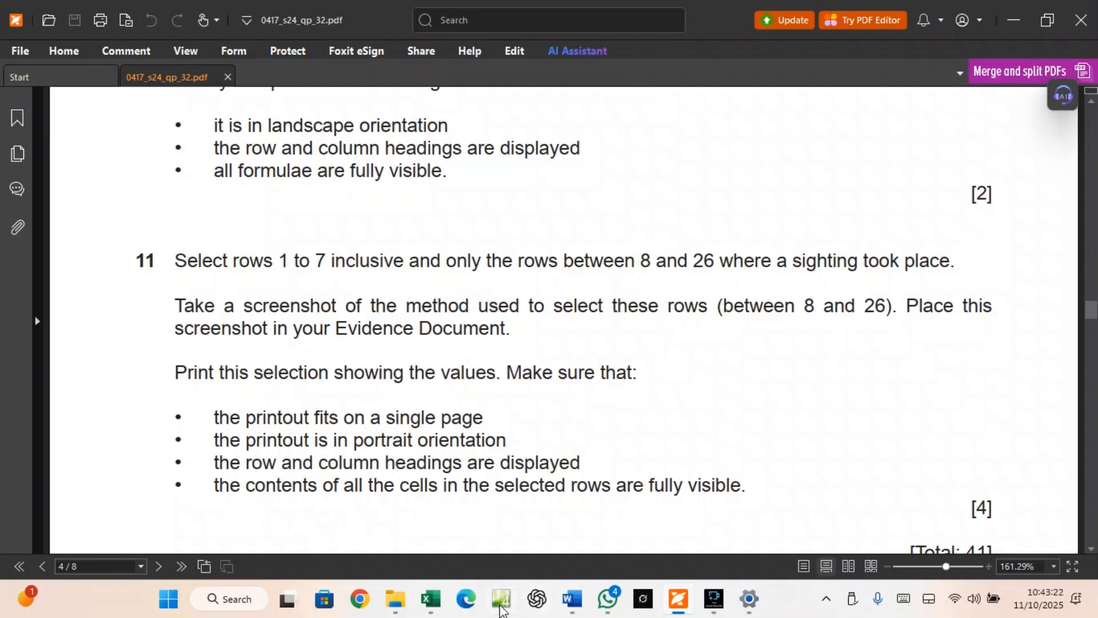
click(435, 605)
click(490, 534)
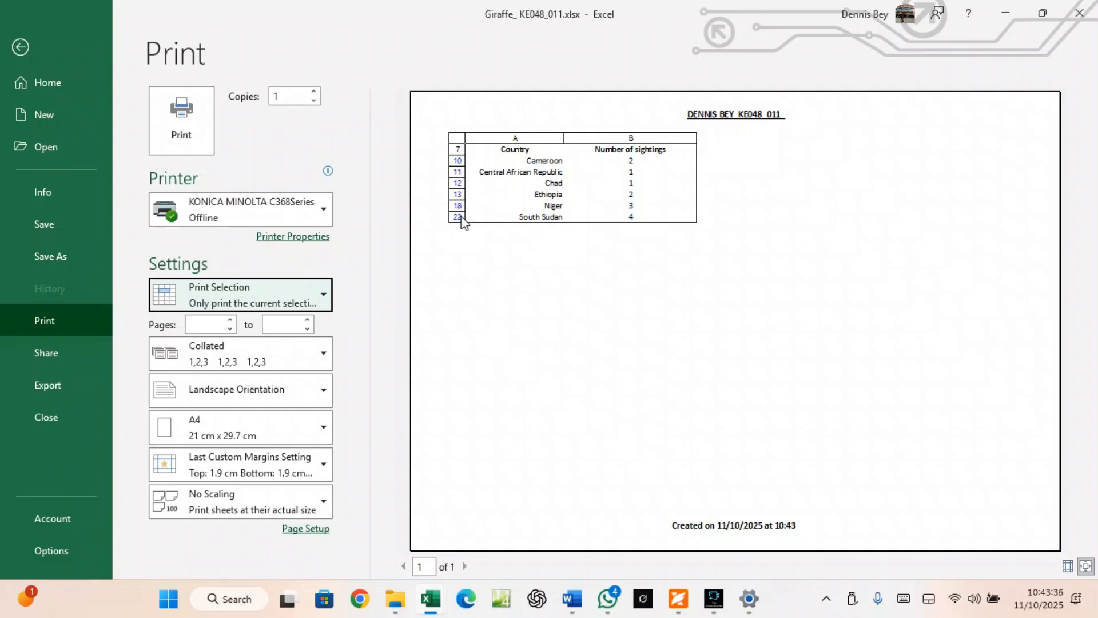
click(204, 393)
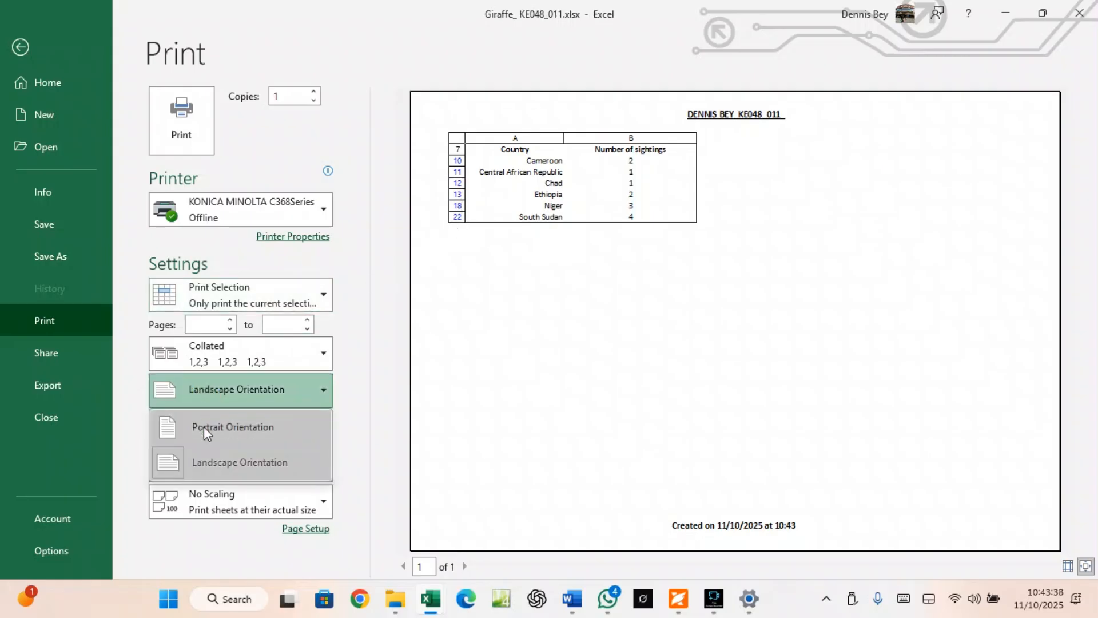
click(204, 427)
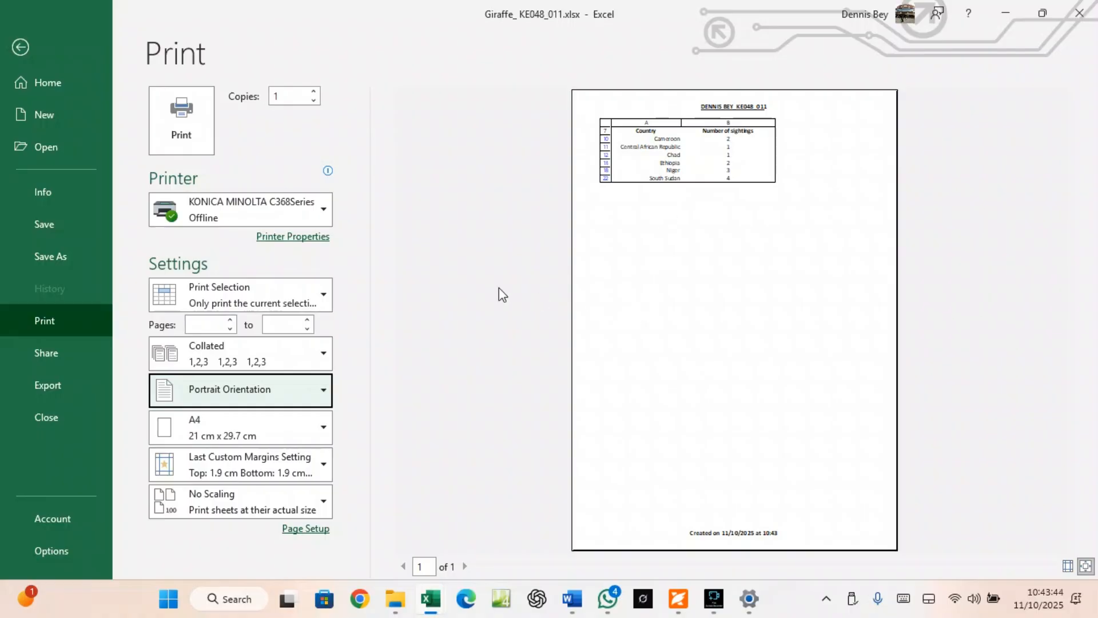
click(17, 48)
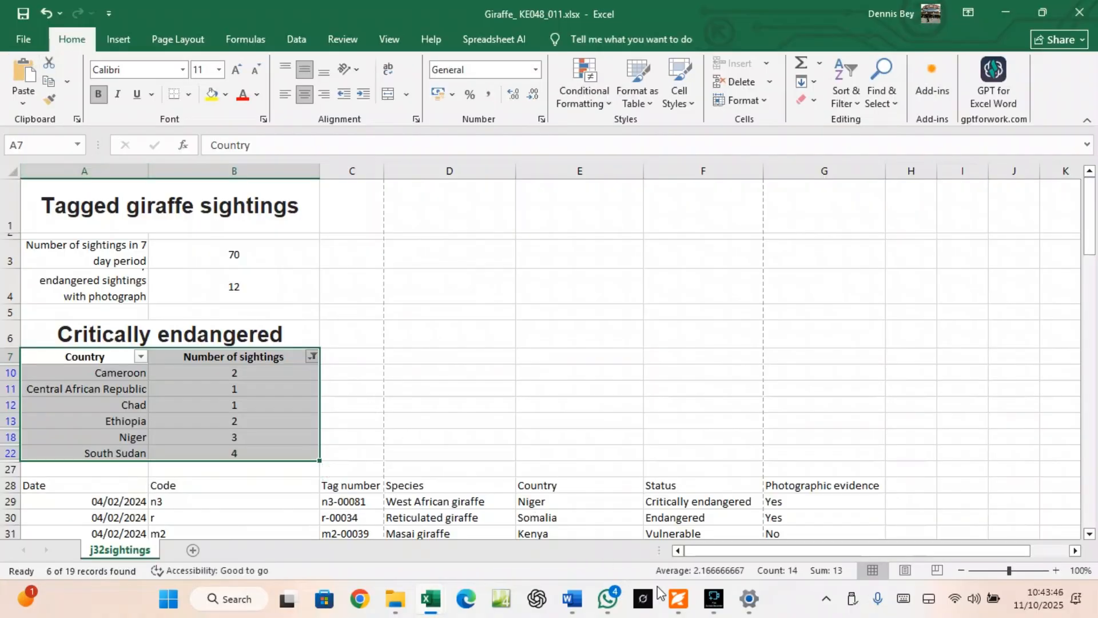
Scroll the exam paper up from question 11 to page 2's list of source files like j32giraffe.csv
click(678, 599)
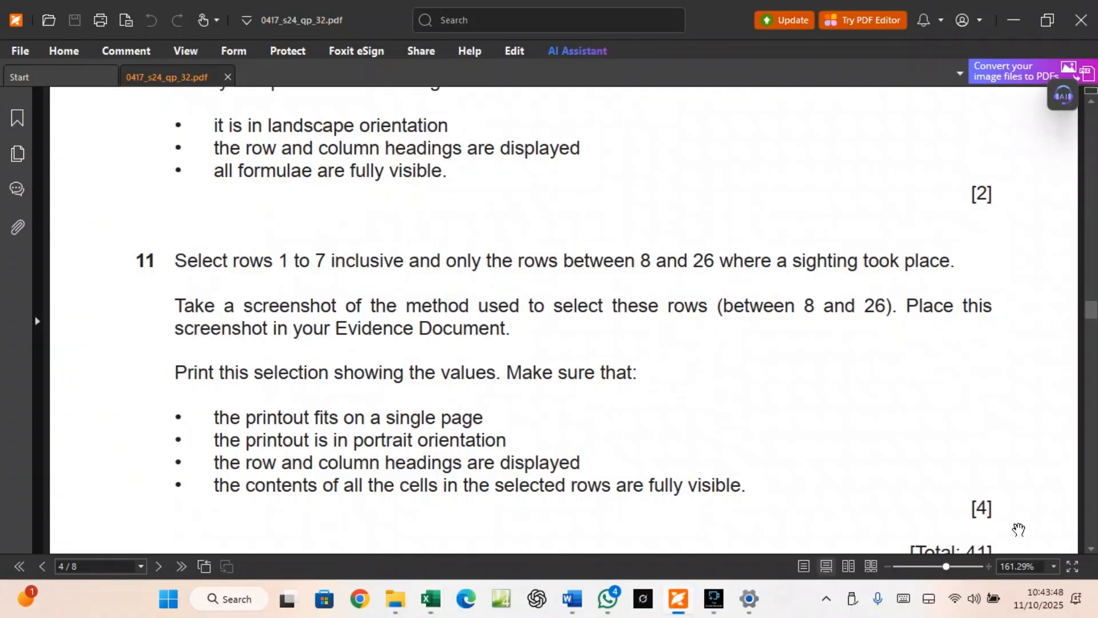
scroll(812, 484, down, 2)
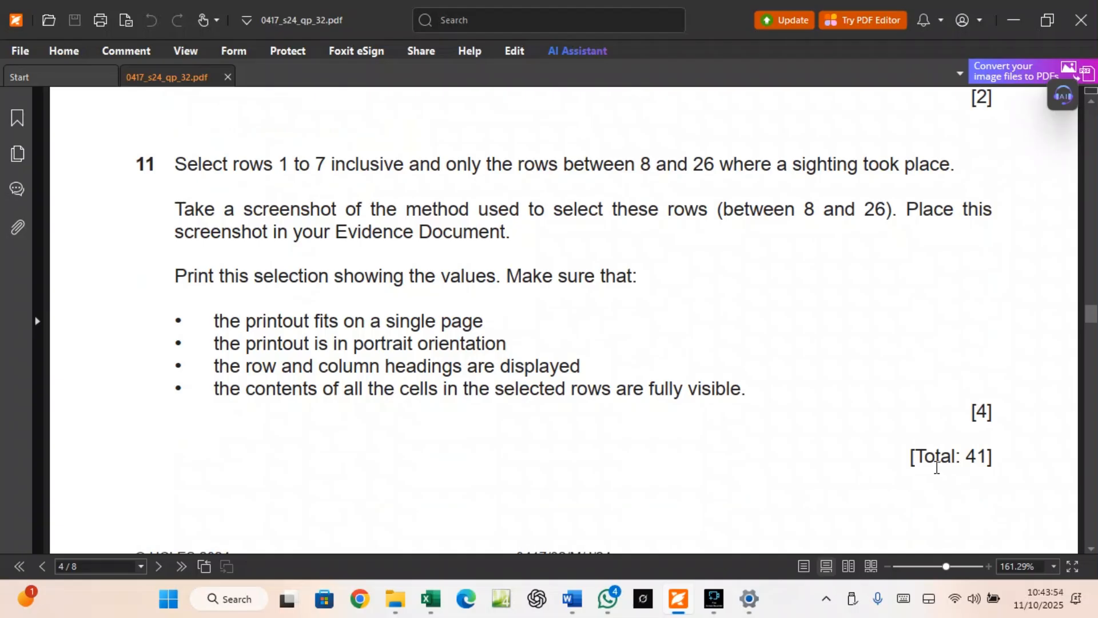
scroll(936, 467, up, 1)
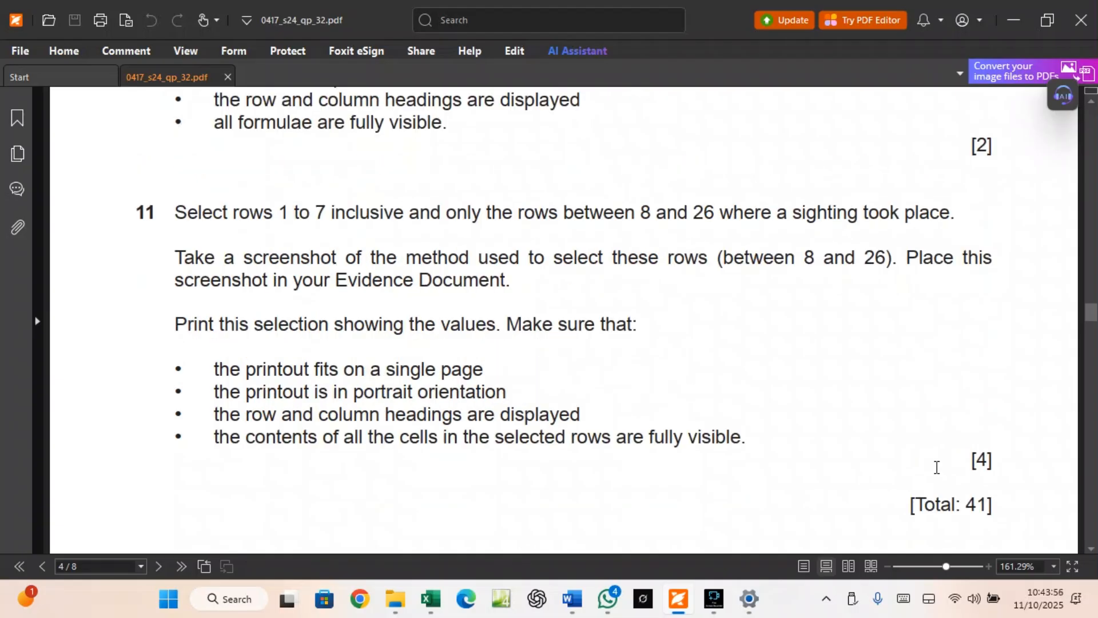
scroll(937, 467, up, 9)
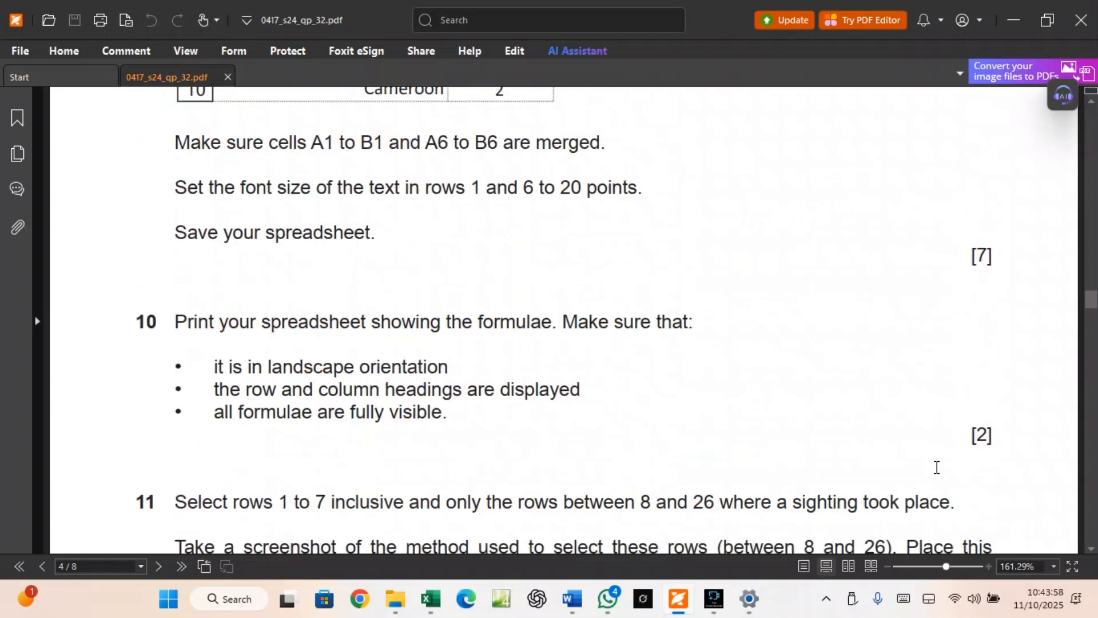
scroll(937, 467, up, 6)
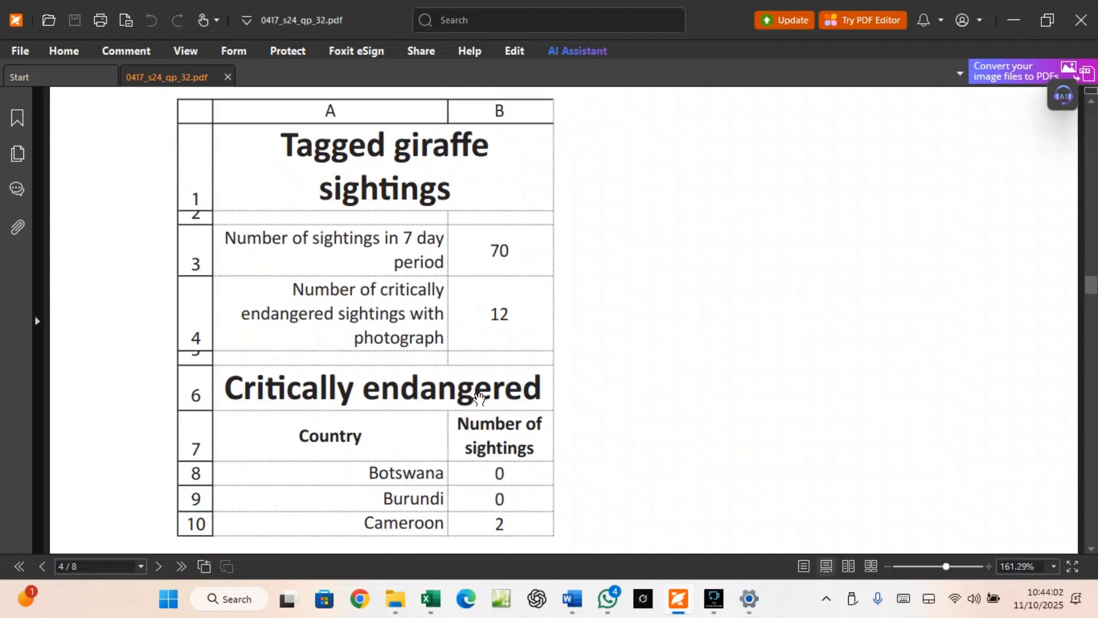
scroll(488, 448, down, 4)
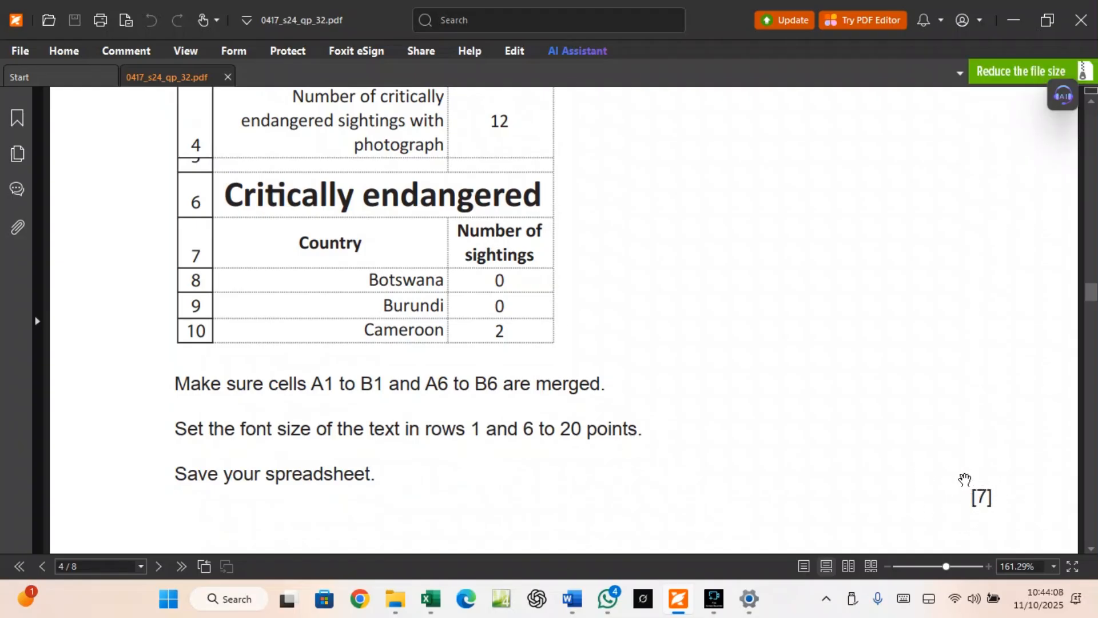
scroll(490, 486, up, 14)
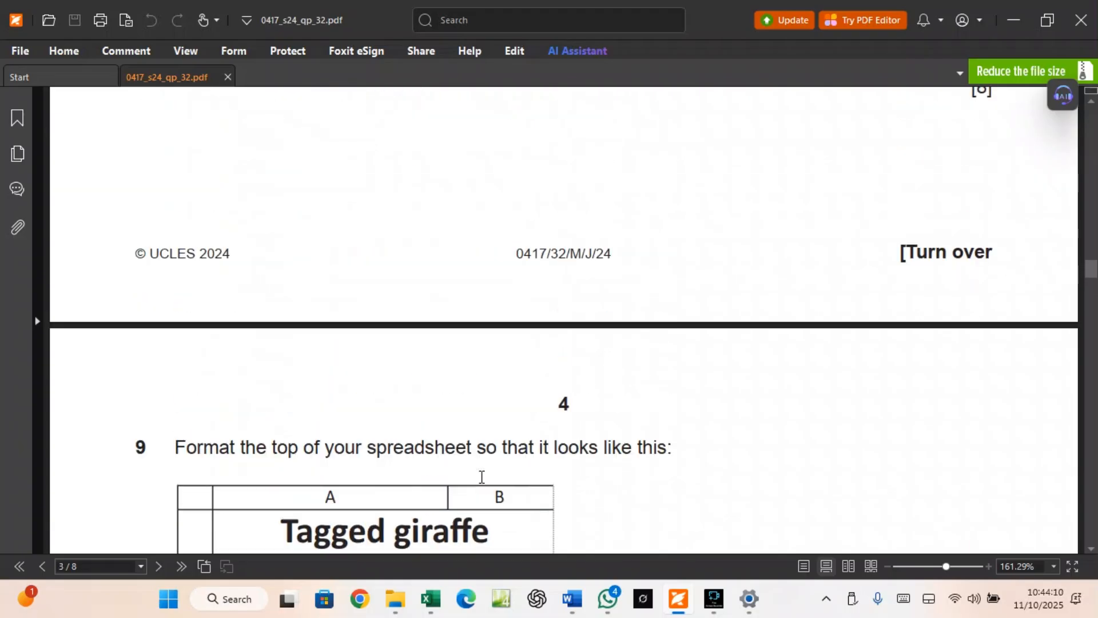
scroll(482, 477, up, 5)
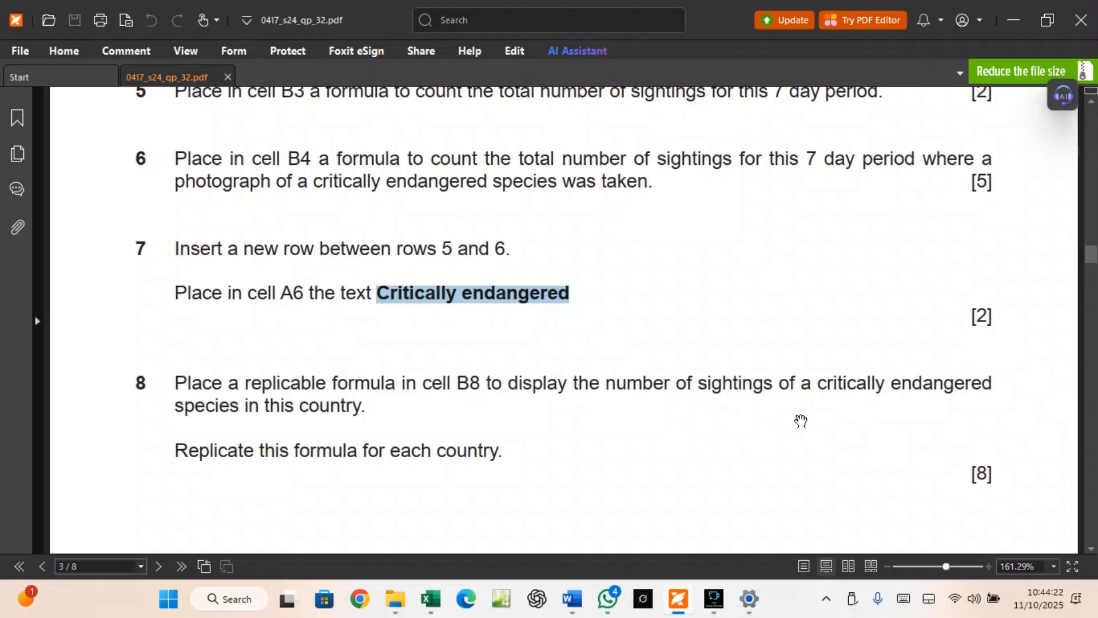
scroll(800, 421, up, 2)
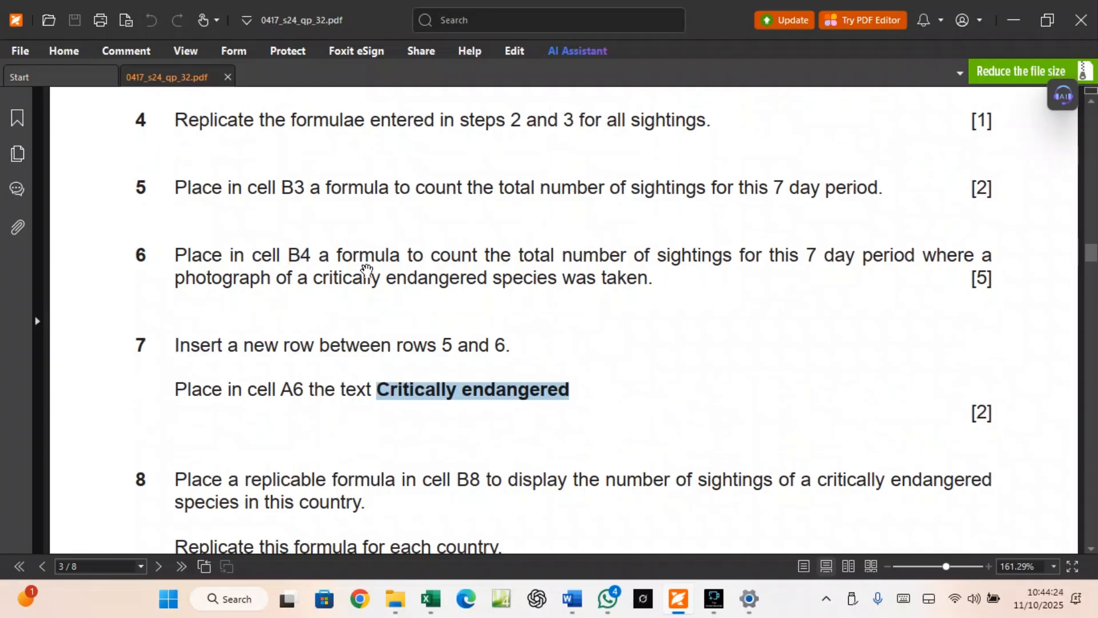
scroll(424, 287, up, 2)
scroll(426, 288, up, 4)
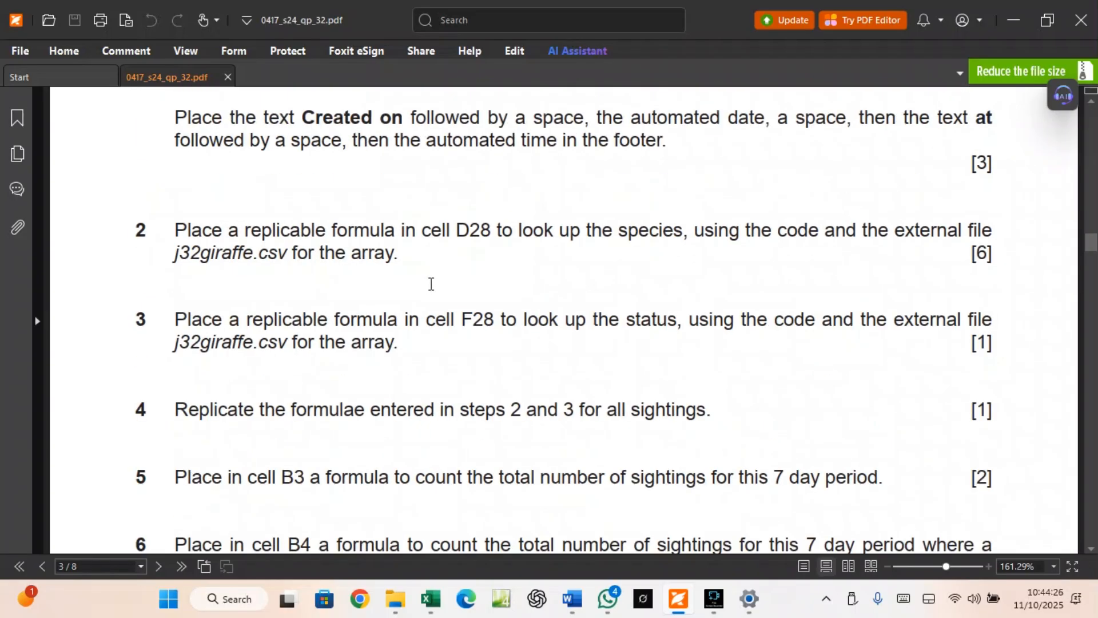
scroll(538, 197, up, 2)
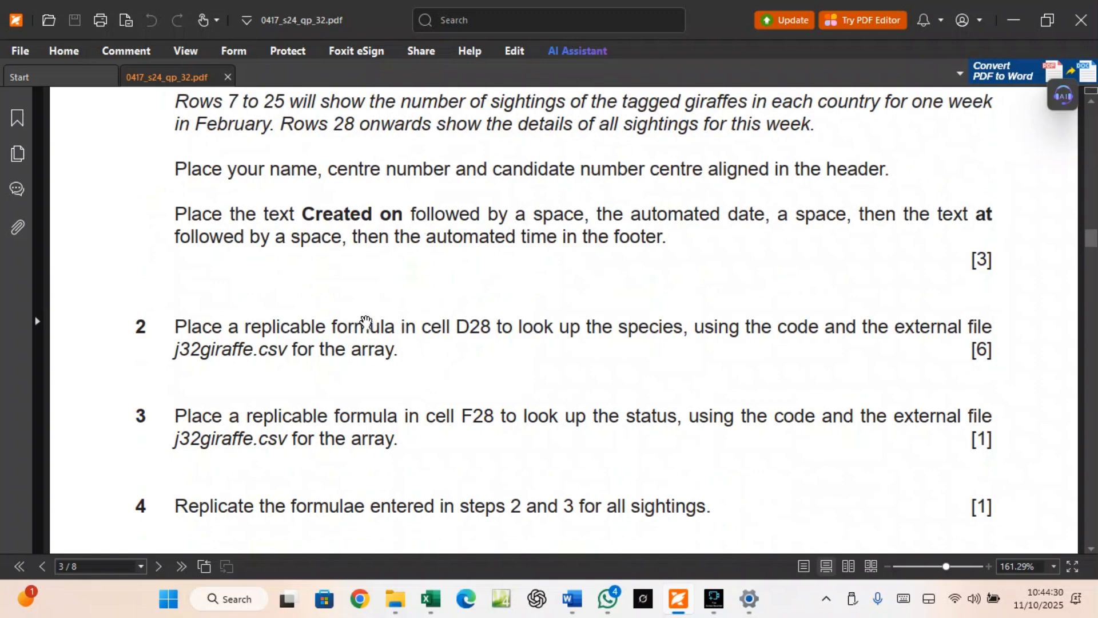
scroll(478, 337, up, 8)
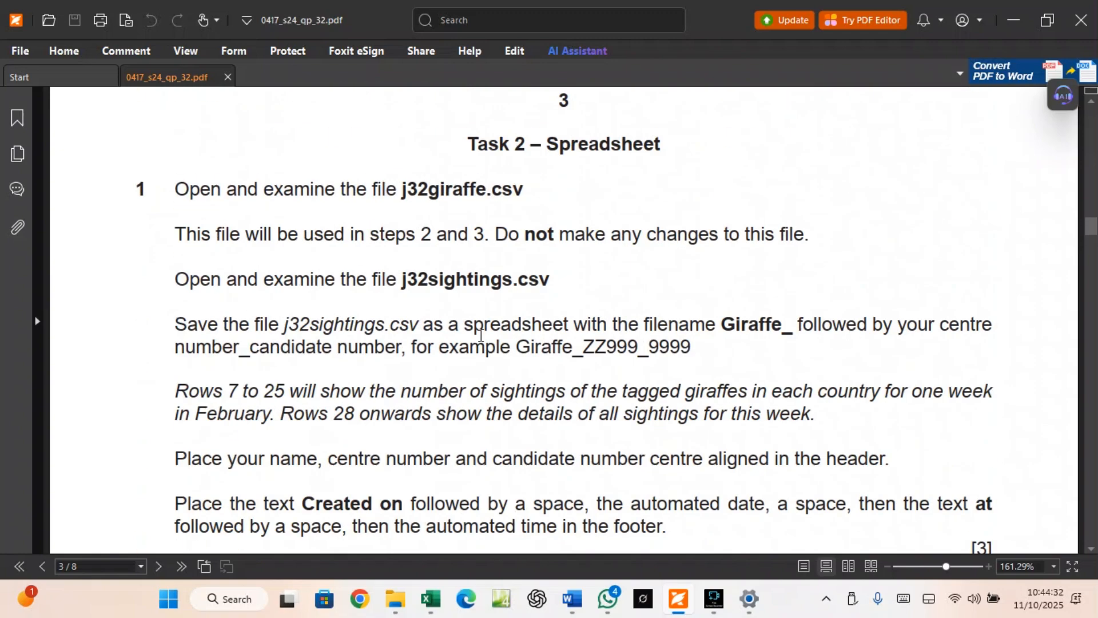
scroll(481, 335, up, 10)
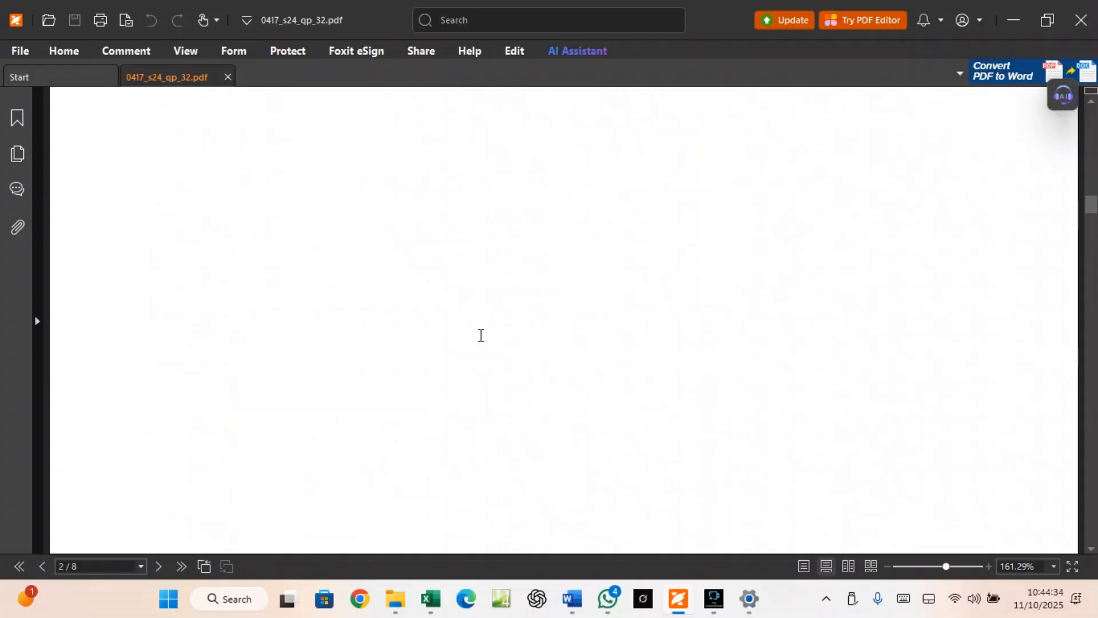
scroll(481, 336, up, 5)
scroll(481, 336, up, 6)
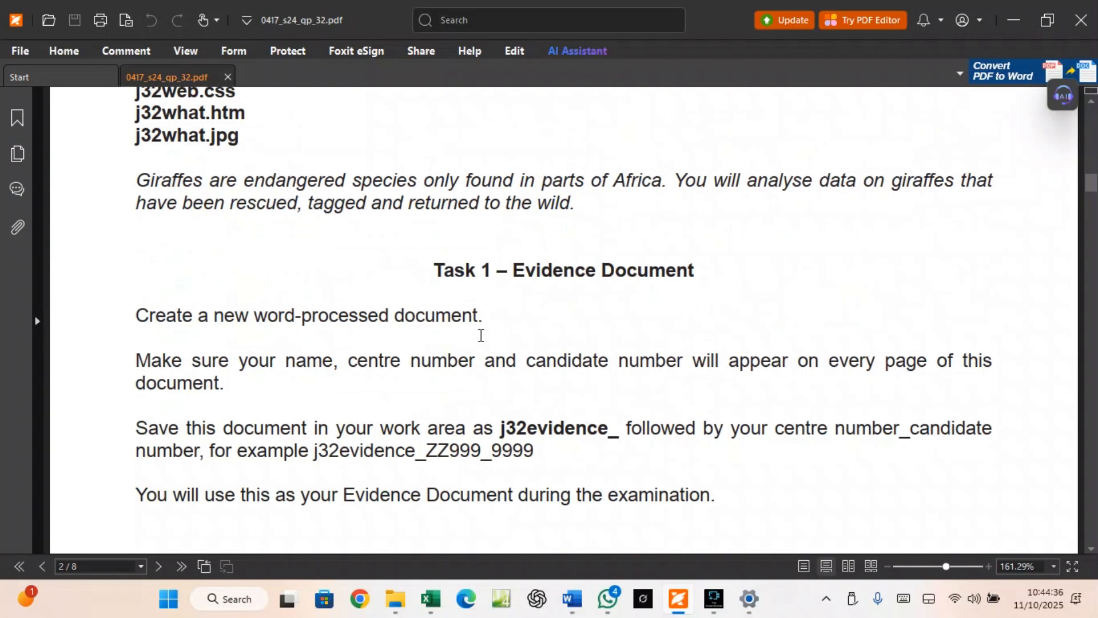
scroll(481, 336, up, 5)
scroll(480, 335, up, 5)
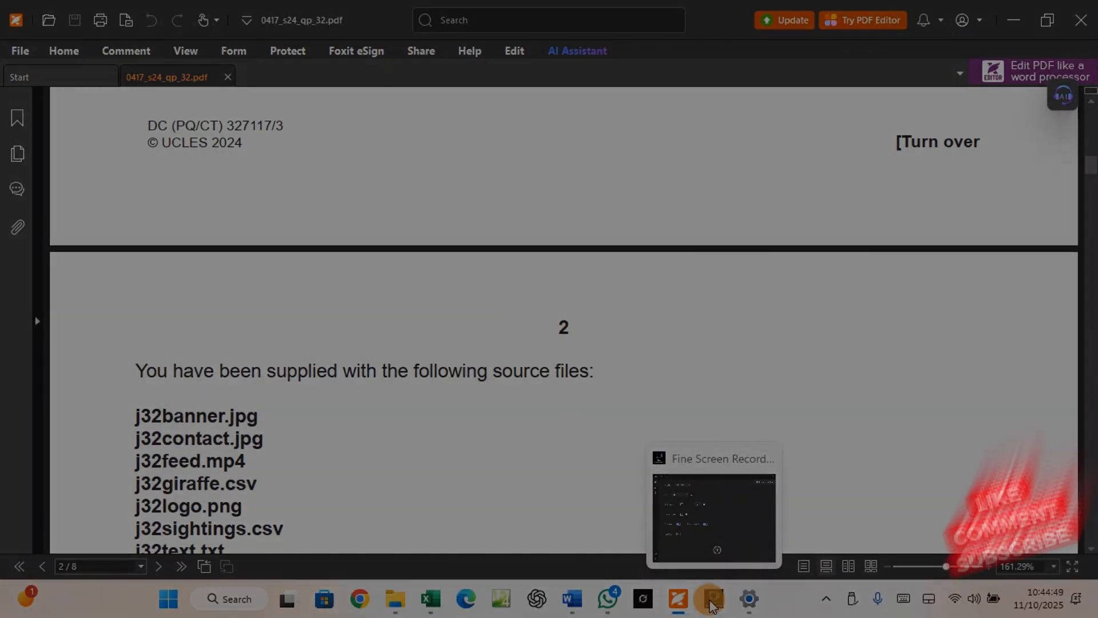
click(713, 605)
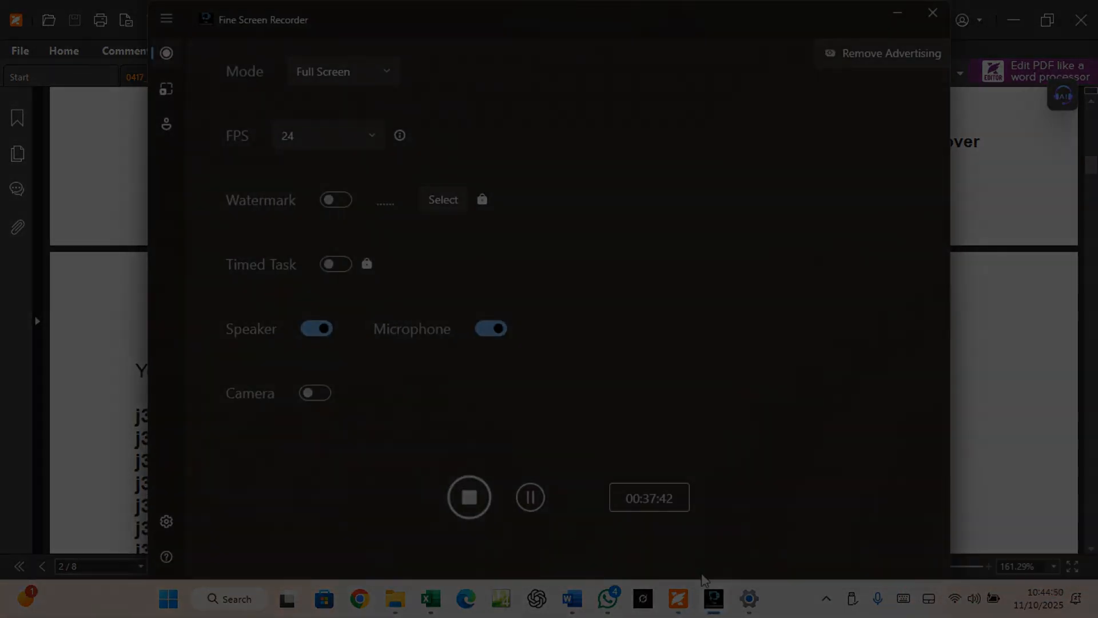